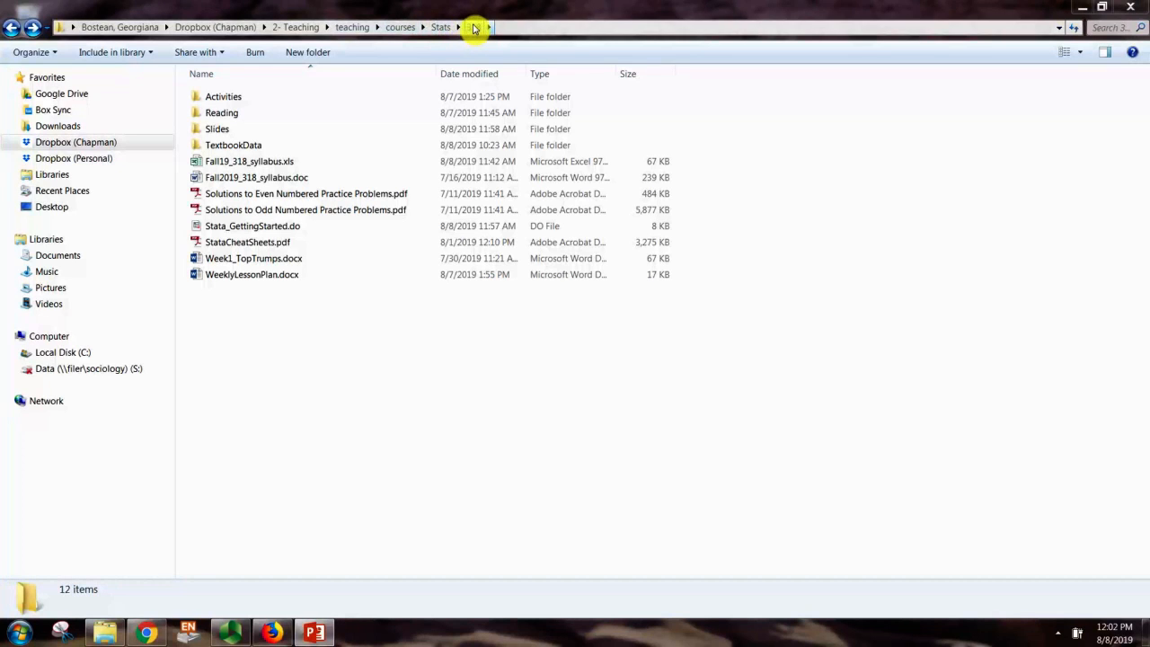
# Open GSS2016.dta from the TextbookData folder in Stata 15.1 after the older Stata fails to load it
pyautogui.doubleClick(233, 145)
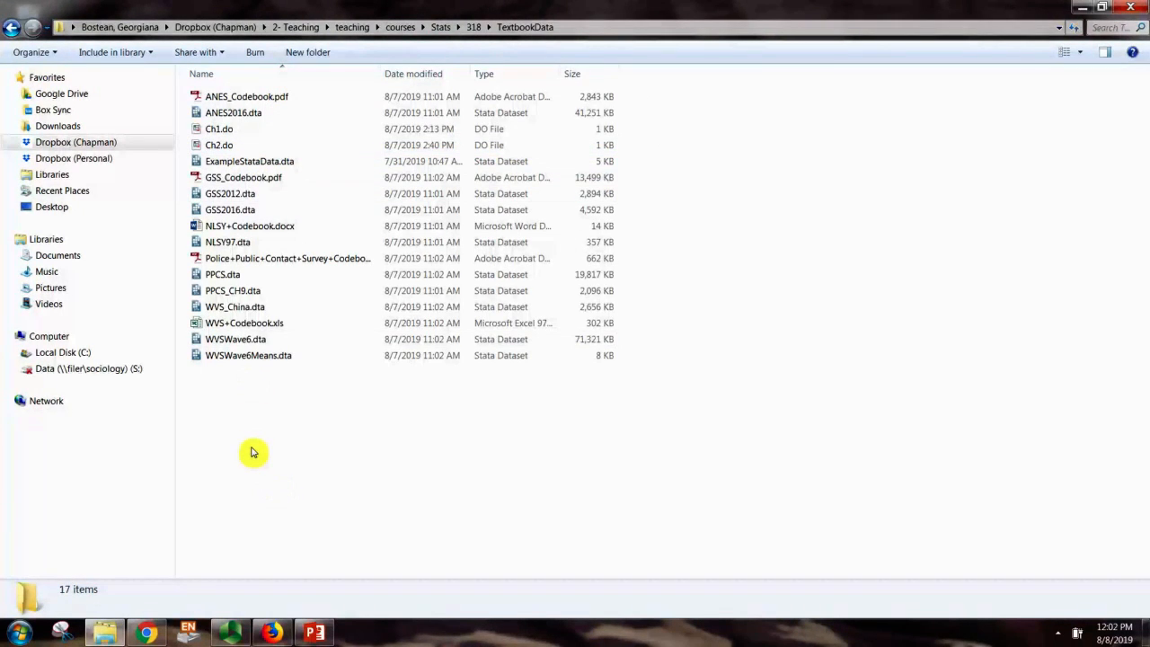
pyautogui.doubleClick(245, 212)
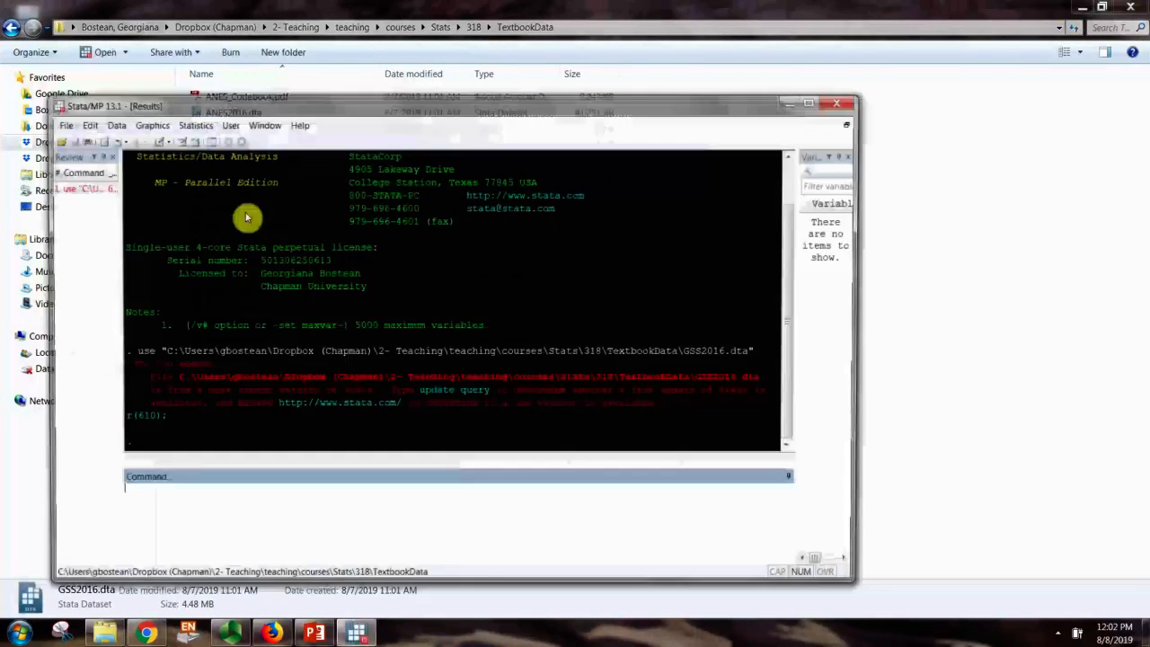
pyautogui.click(842, 101)
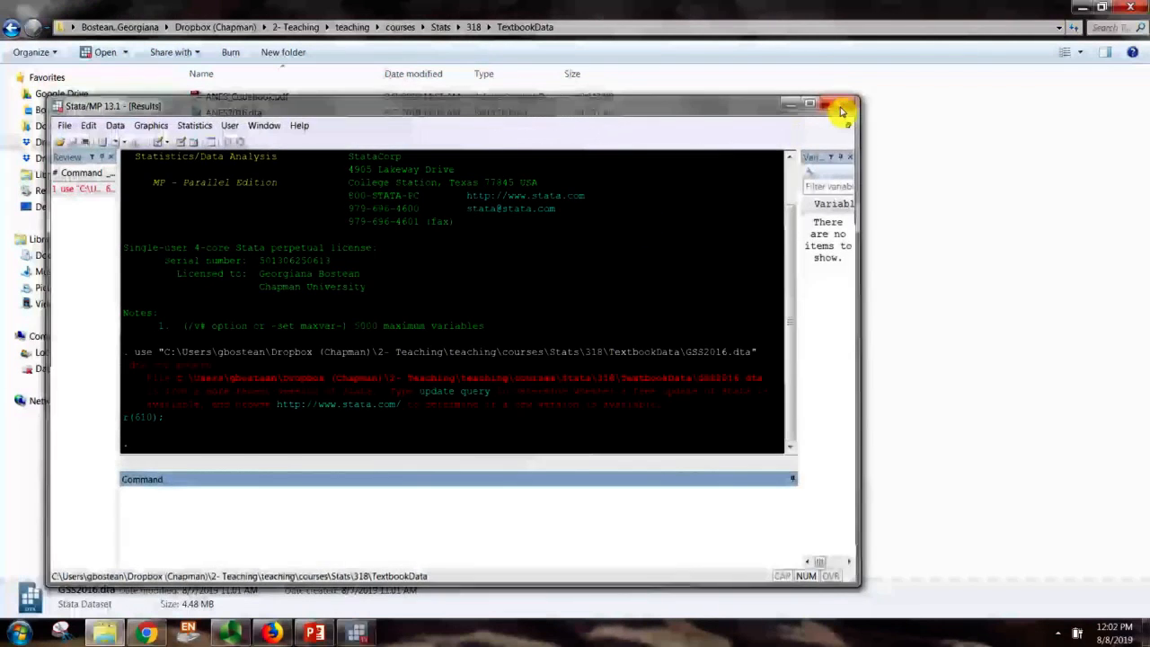
pyautogui.rightClick(263, 213)
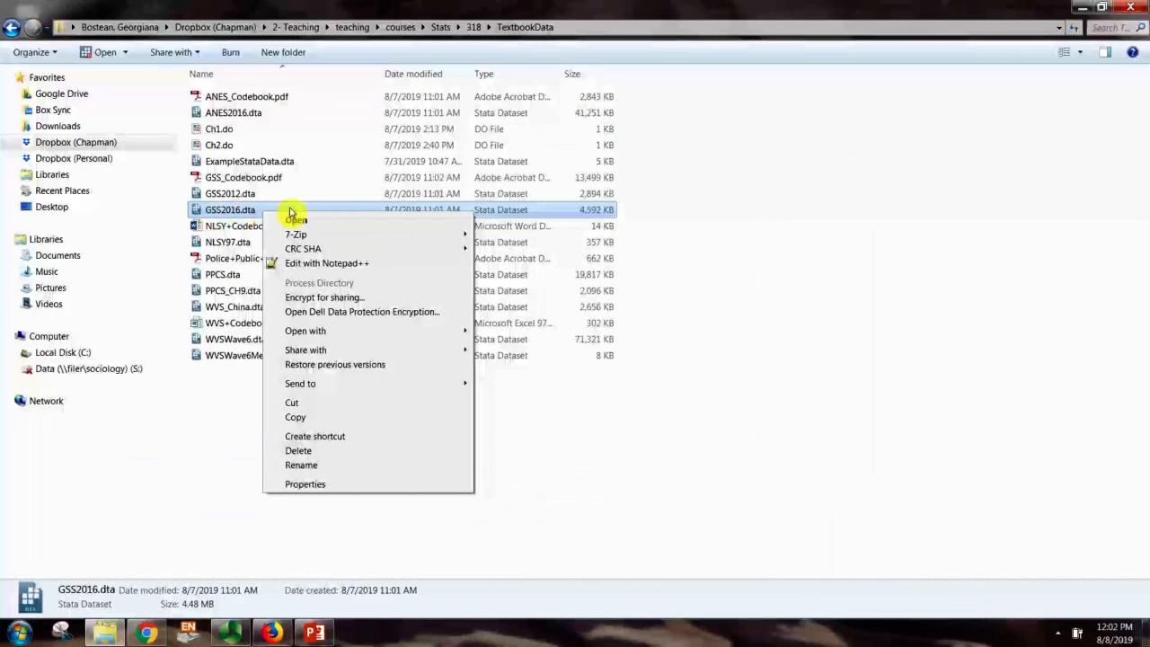
pyautogui.moveTo(468, 339)
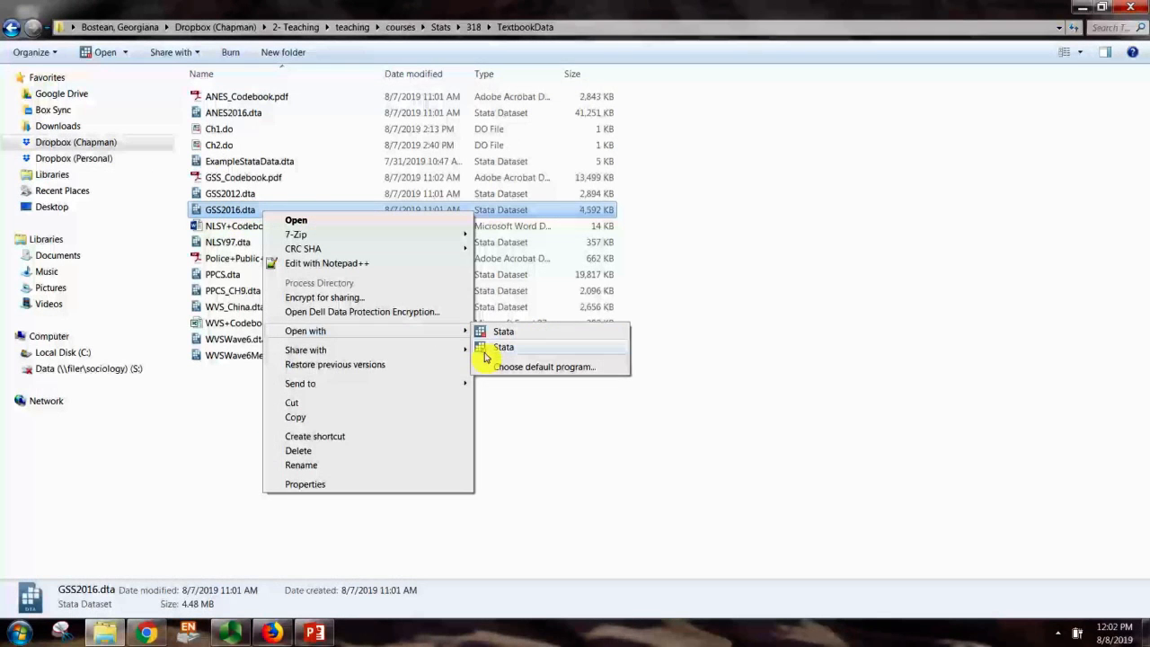
pyautogui.click(502, 349)
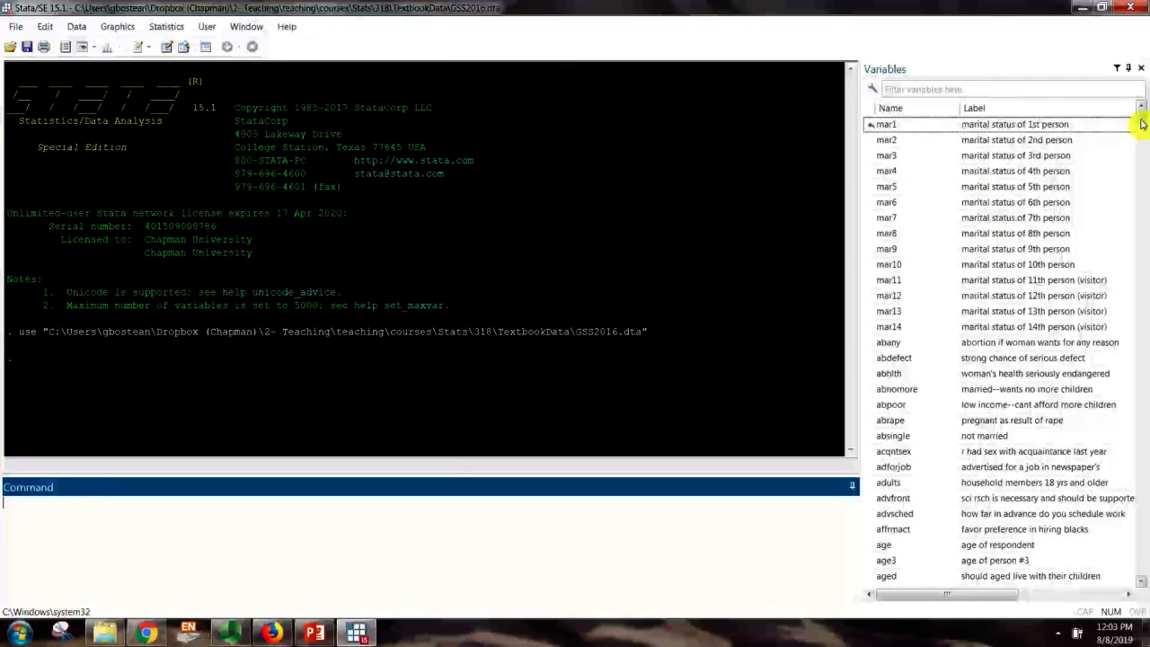
# Scroll the Variables pane to review GSS2016.dta's variables such as mar1, abany and age
pyautogui.moveTo(1140, 123)
pyautogui.mouseDown()
pyautogui.moveTo(1143, 265)
pyautogui.moveTo(1143, 123)
pyautogui.mouseUp()
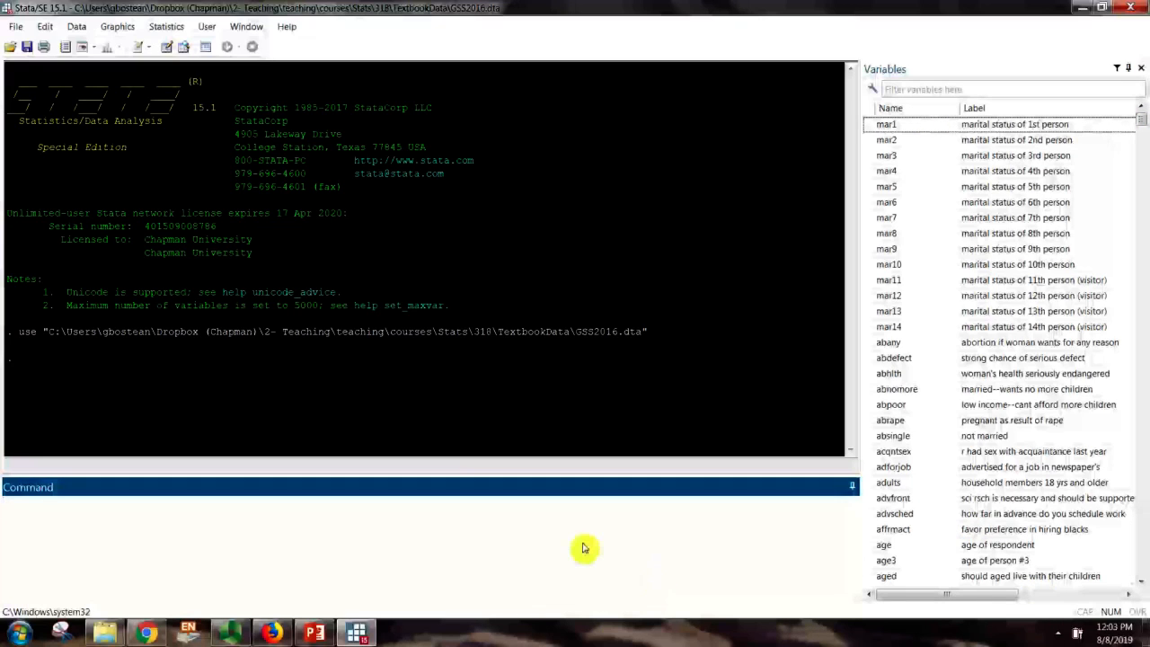
pyautogui.write('br')
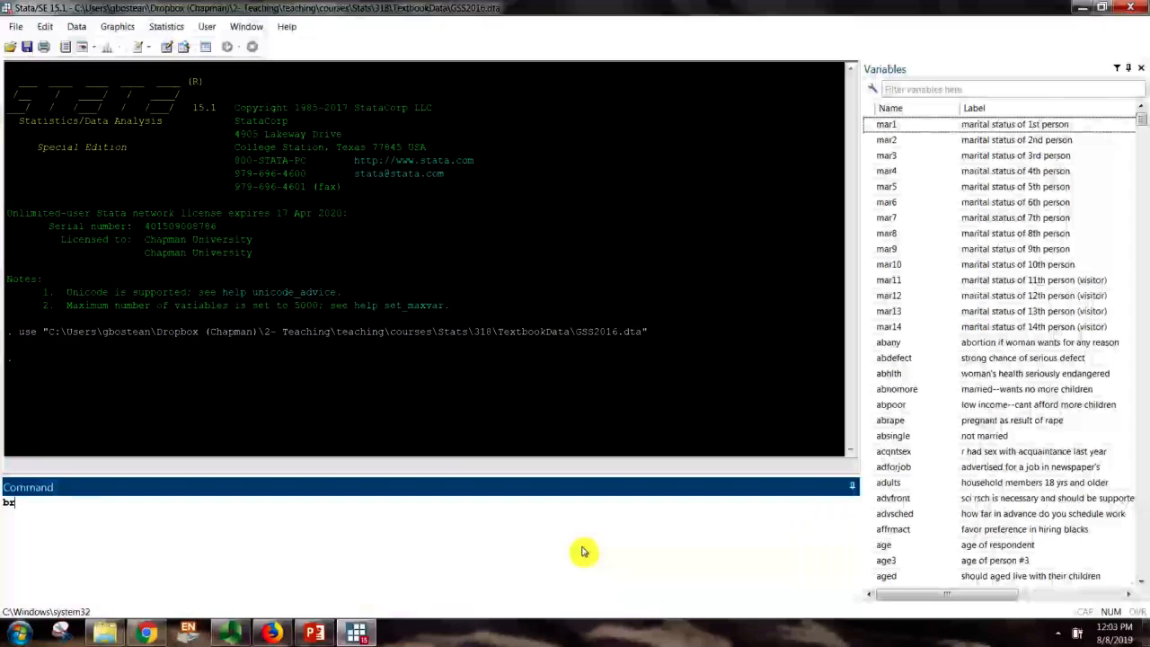
pyautogui.write('owse')
pyautogui.press('Return')
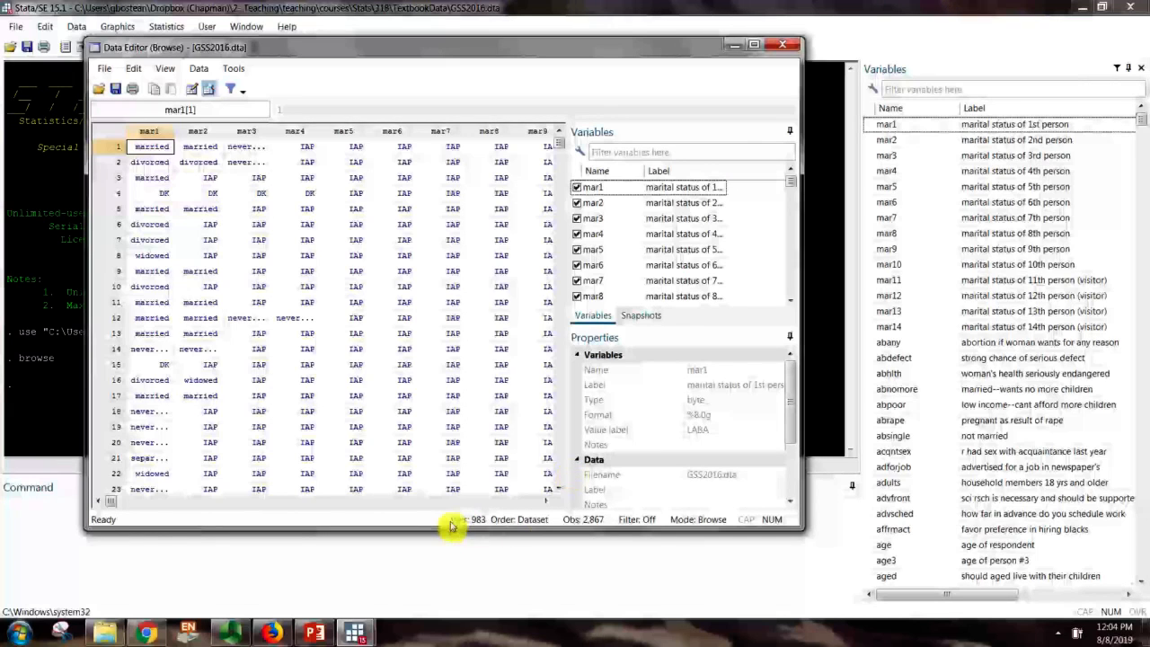
pyautogui.click(791, 47)
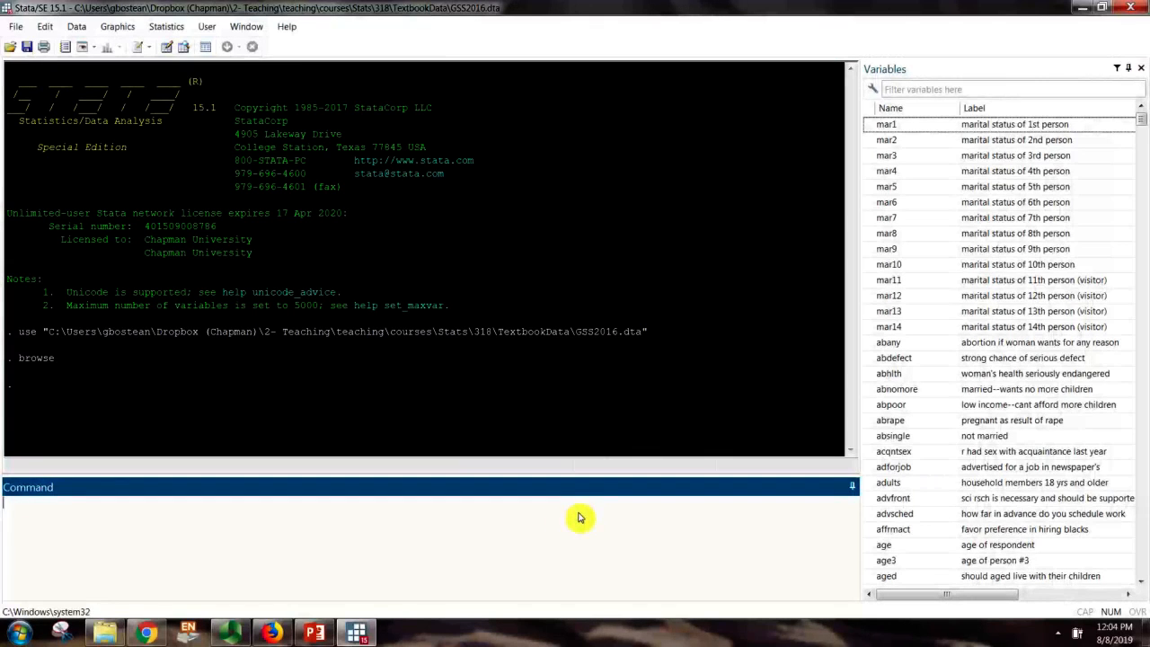
pyautogui.write('tab')
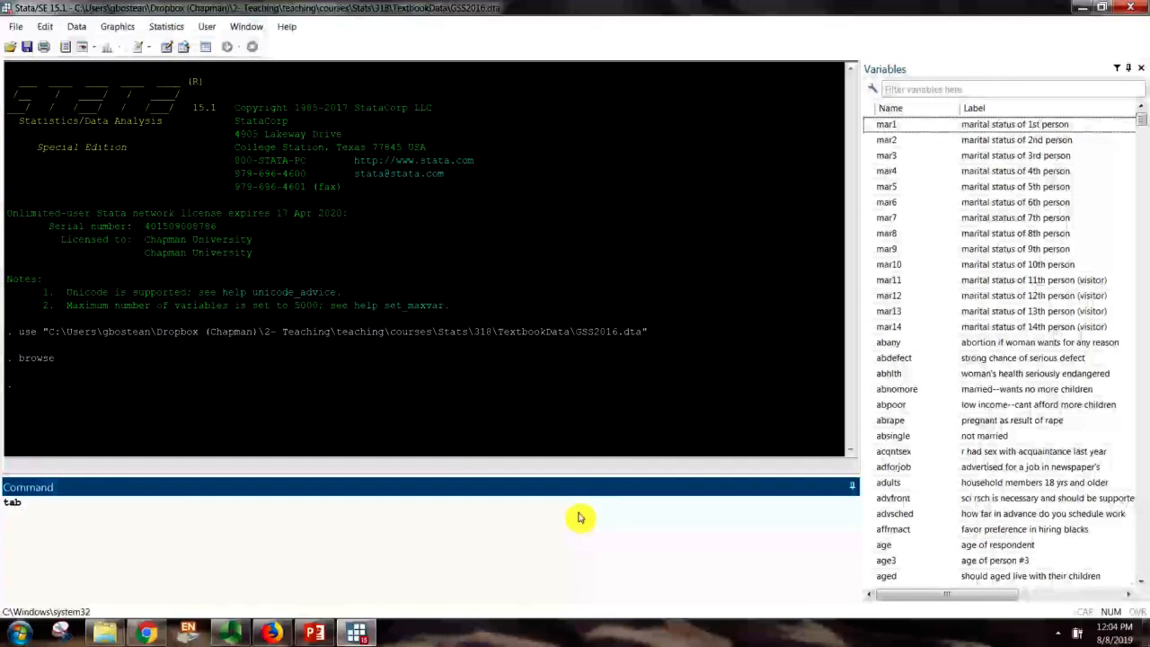
pyautogui.press('BackSpace')
pyautogui.press('BackSpace')
pyautogui.press('BackSpace')
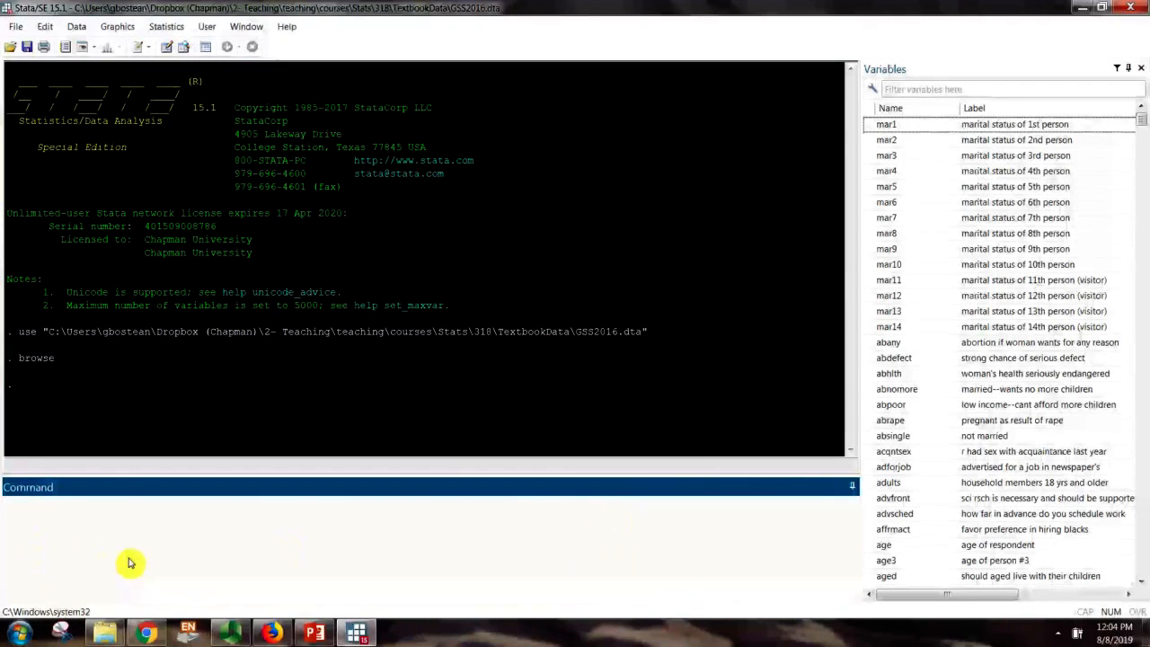
pyautogui.click(245, 27)
# Start a blank Untitled.do and place the editor beside the resized main Stata window
pyautogui.moveTo(292, 183)
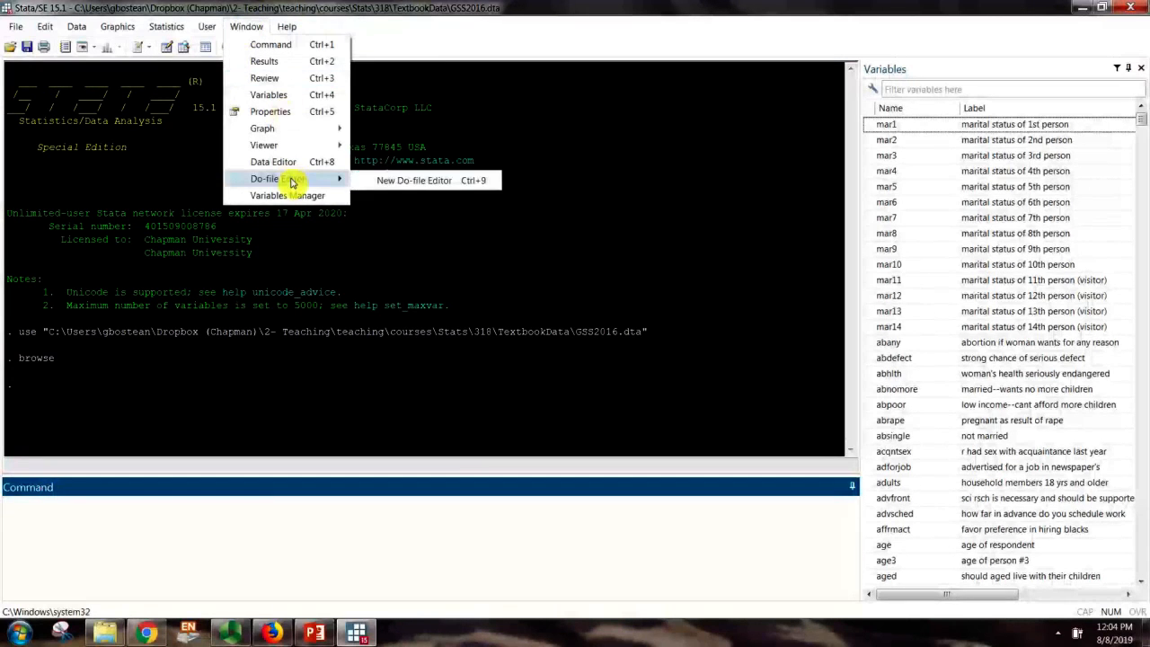
pyautogui.click(413, 181)
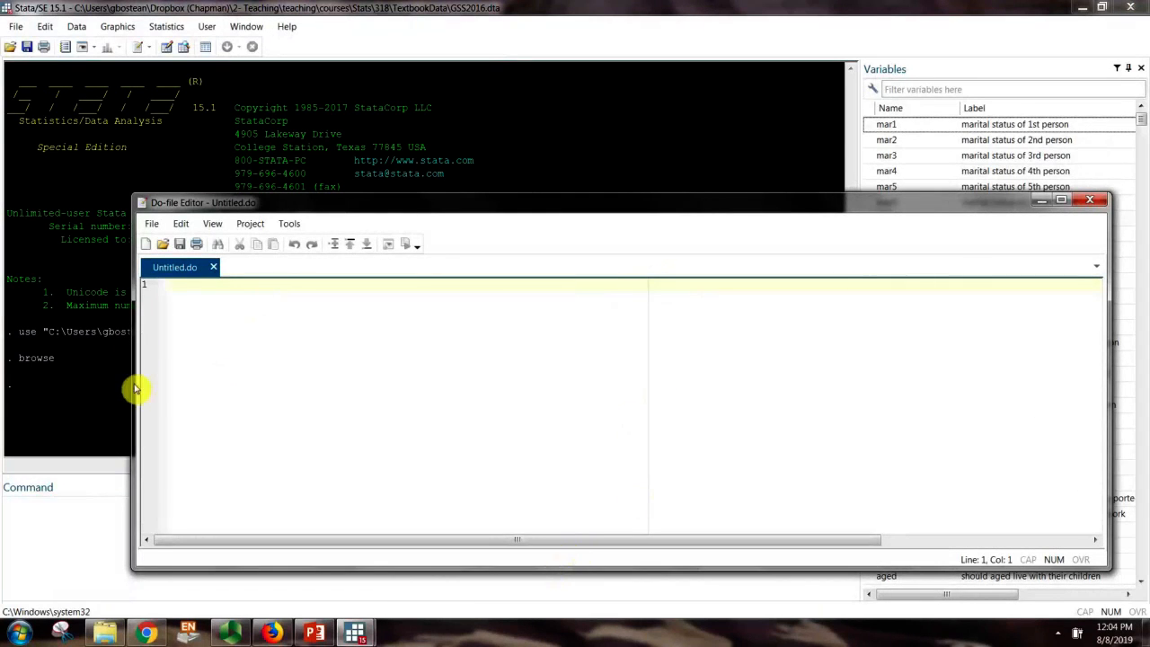
pyautogui.moveTo(135, 389); pyautogui.dragTo(580, 327)
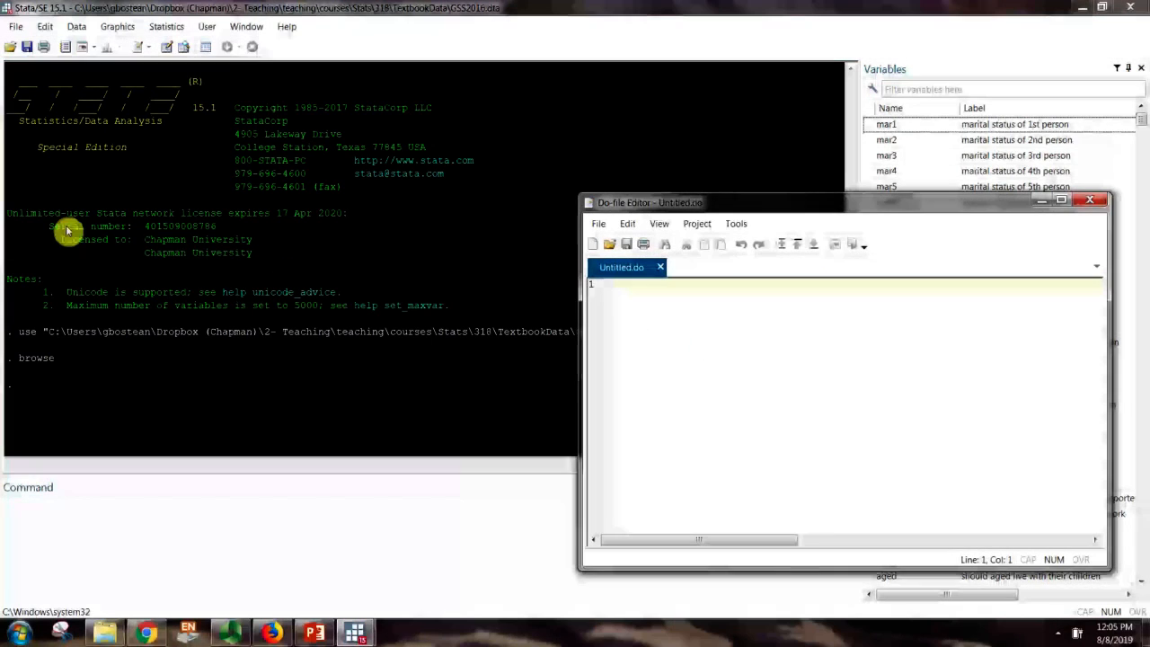
pyautogui.doubleClick(680, 10)
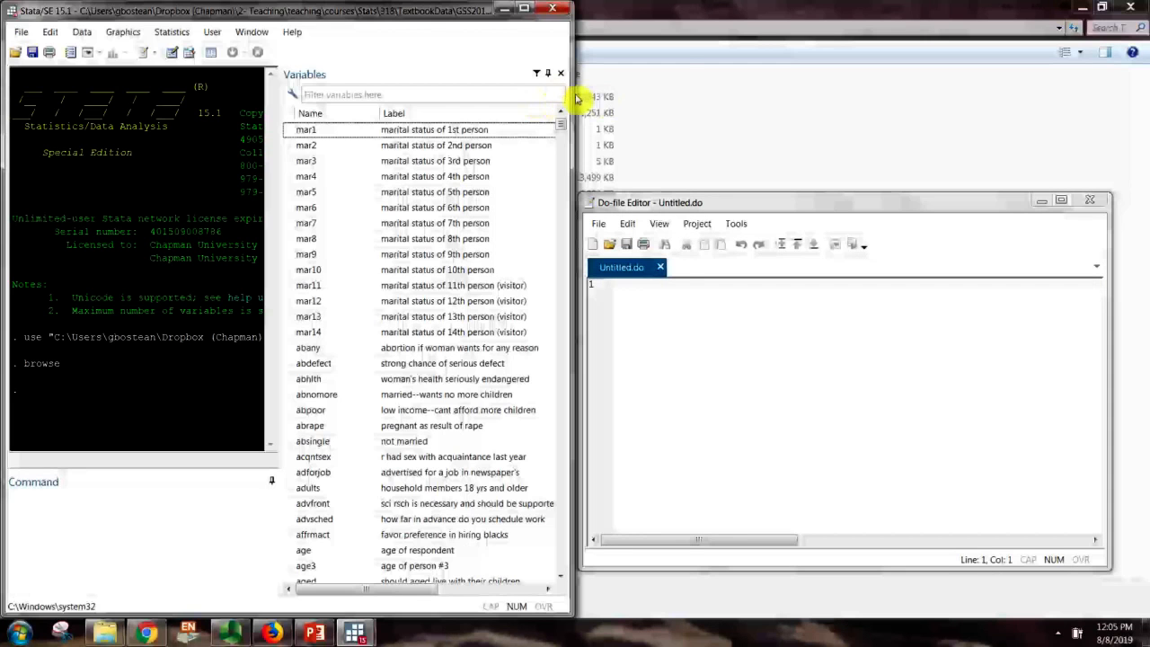
pyautogui.moveTo(577, 99); pyautogui.dragTo(992, 134)
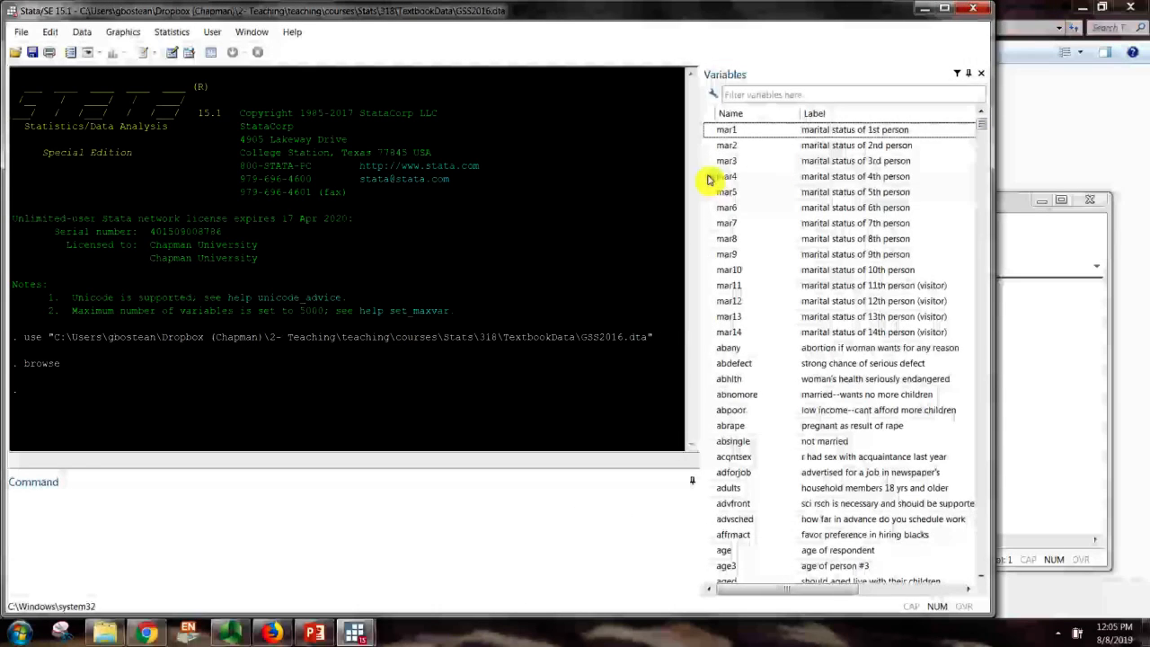
pyautogui.moveTo(698, 179); pyautogui.dragTo(820, 194)
pyautogui.click(1027, 237)
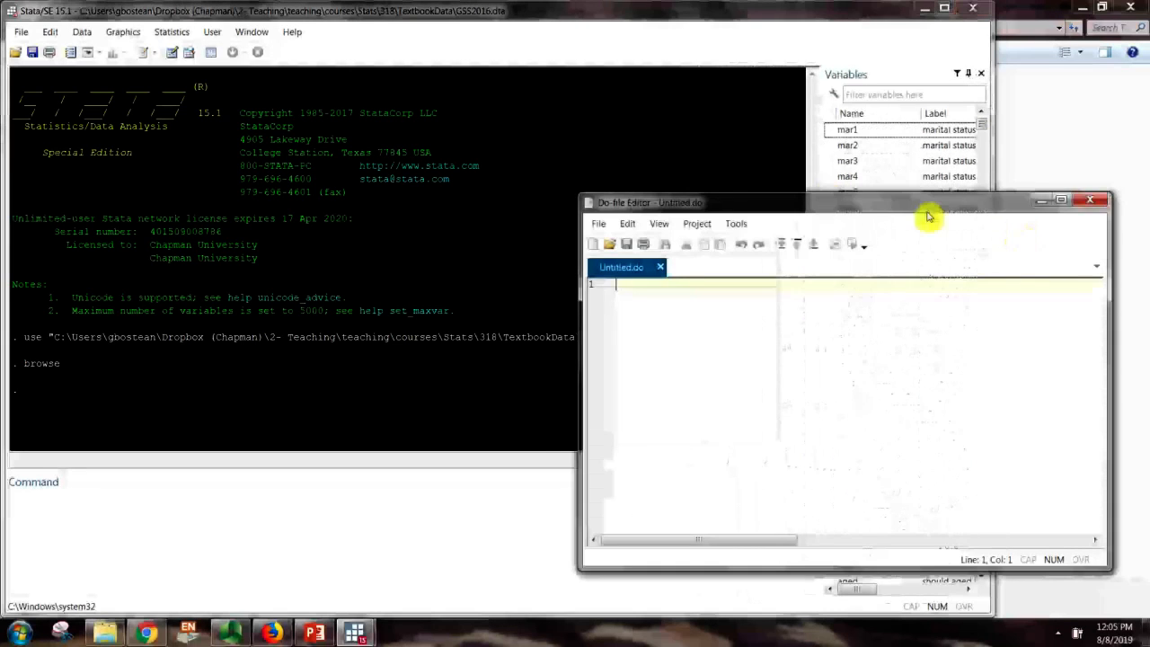
pyautogui.moveTo(929, 216); pyautogui.dragTo(961, 239)
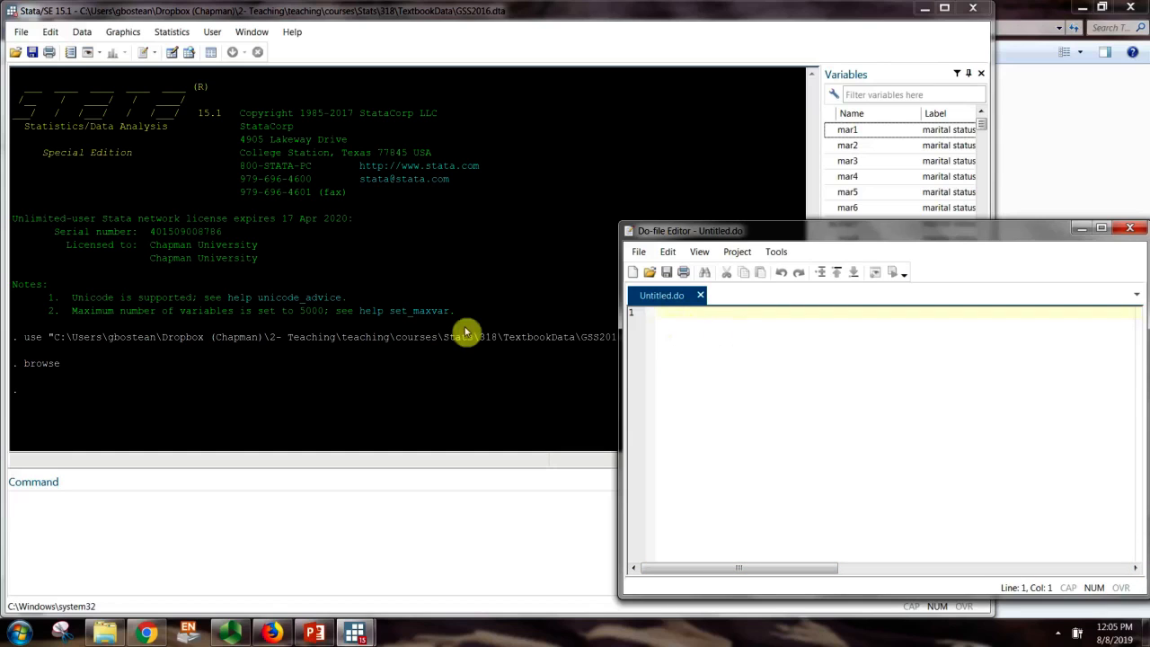
# Copy the use command that loads GSS2016.dta from Results into the do-file
pyautogui.moveTo(24, 341); pyautogui.dragTo(656, 343)
pyautogui.hotkey('ctrl', 'c')
pyautogui.click(1047, 380)
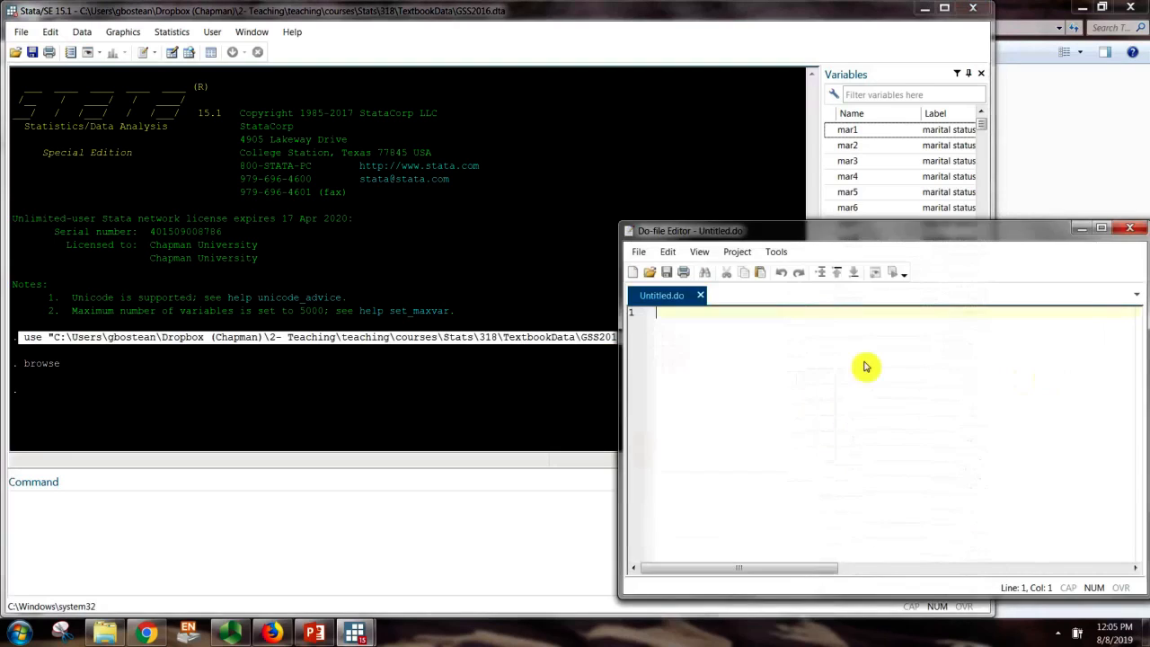
pyautogui.hotkey('ctrl', 'v')
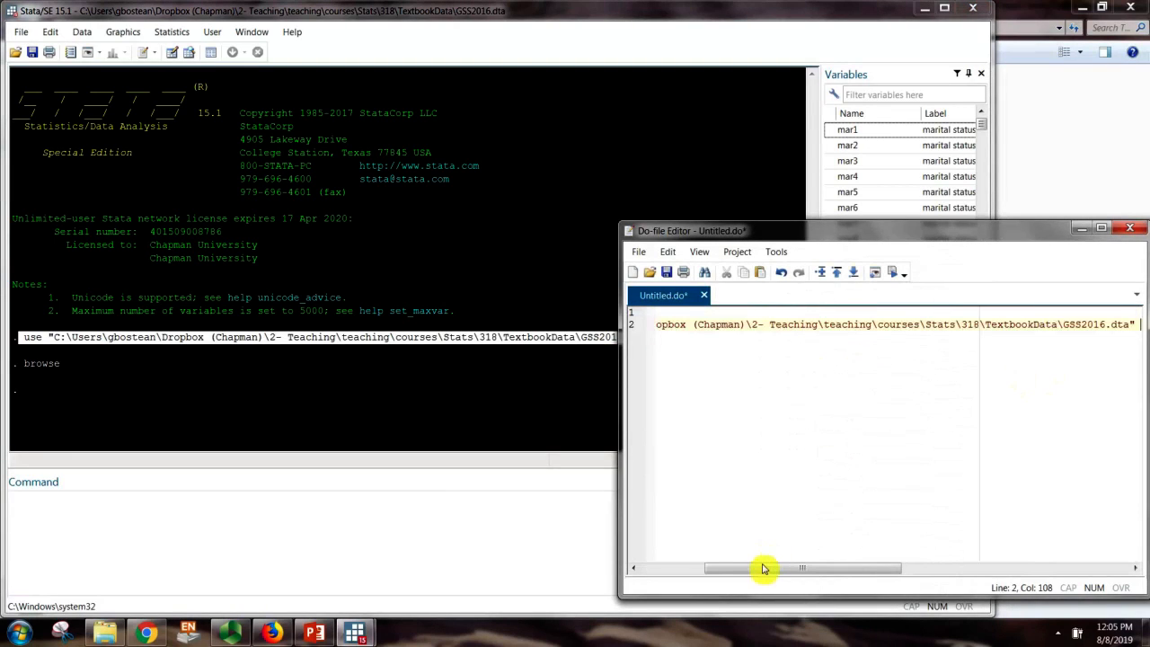
pyautogui.moveTo(764, 569); pyautogui.dragTo(662, 568)
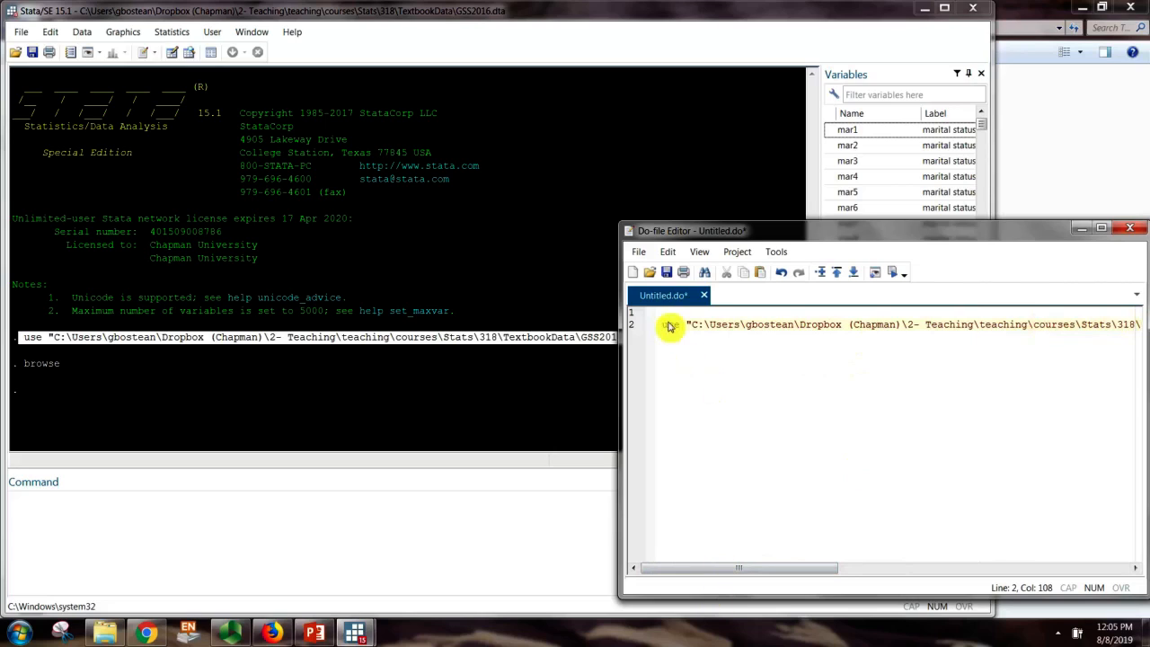
pyautogui.moveTo(662, 324); pyautogui.dragTo(1146, 332)
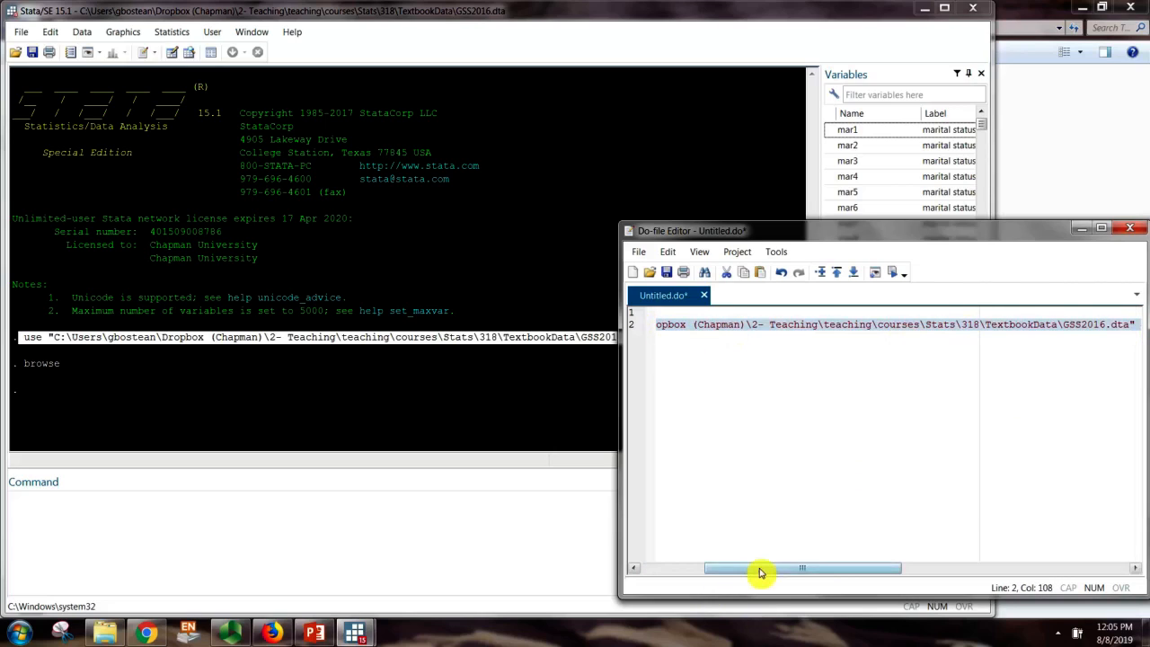
pyautogui.moveTo(760, 568); pyautogui.dragTo(672, 568)
pyautogui.click(374, 379)
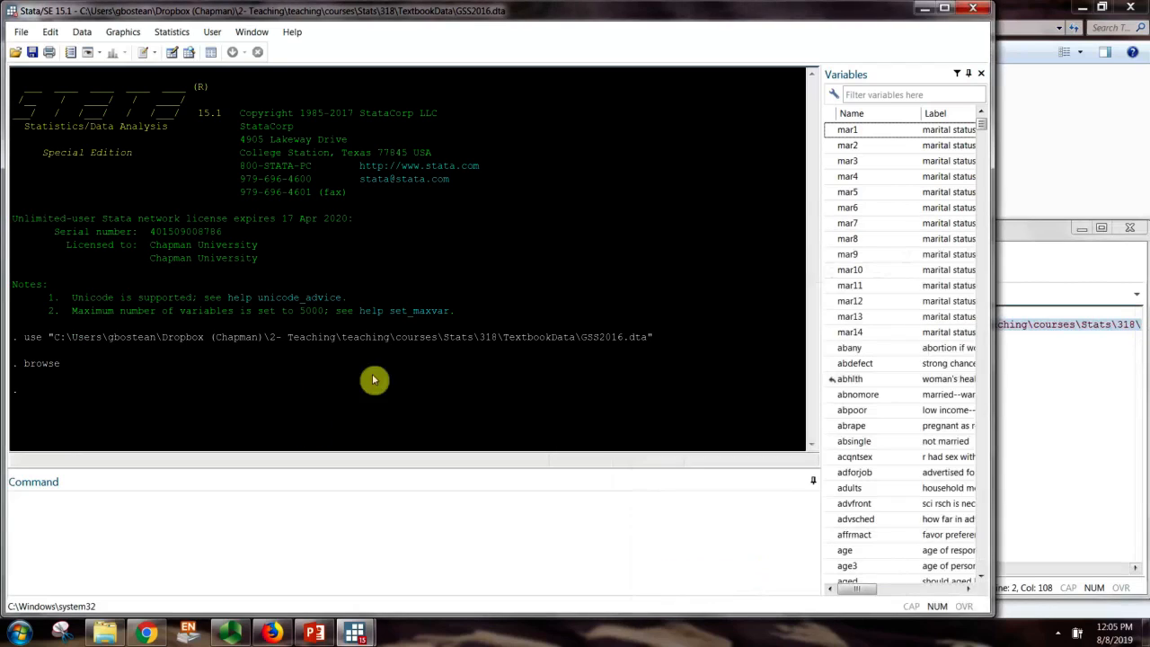
pyautogui.click(1137, 413)
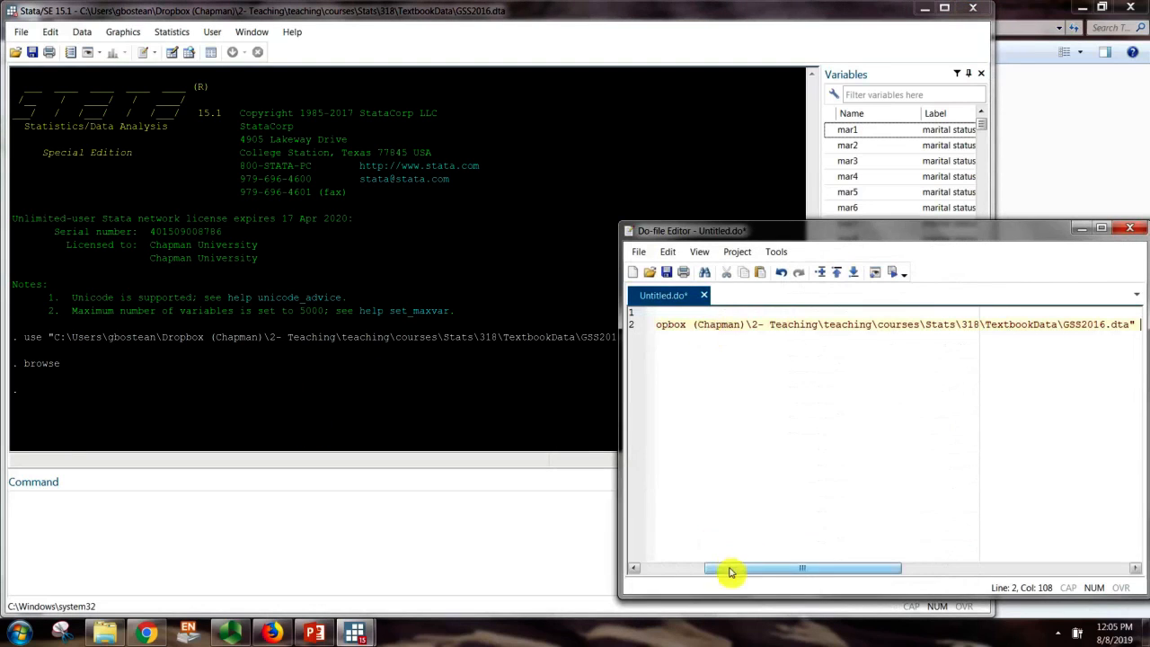
pyautogui.moveTo(728, 568); pyautogui.dragTo(676, 421)
# Move the use command to line 3 with blank lines above it, and begin a * comment
pyautogui.doubleClick(667, 326)
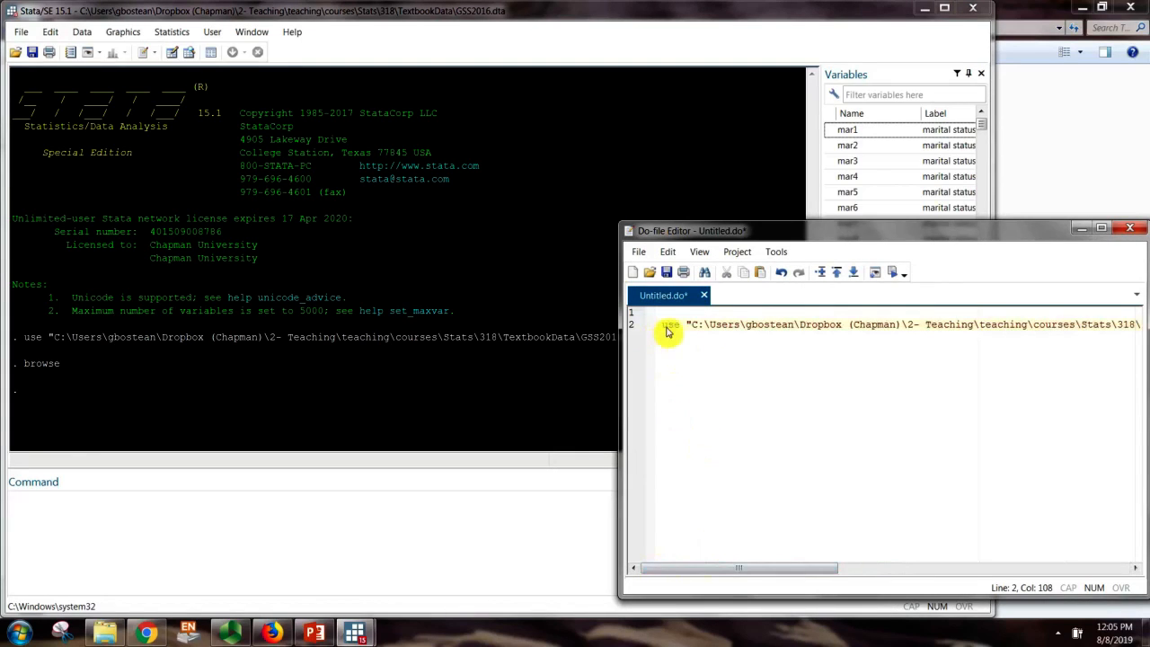
pyautogui.press('End')
pyautogui.press('Return')
pyautogui.press('Return')
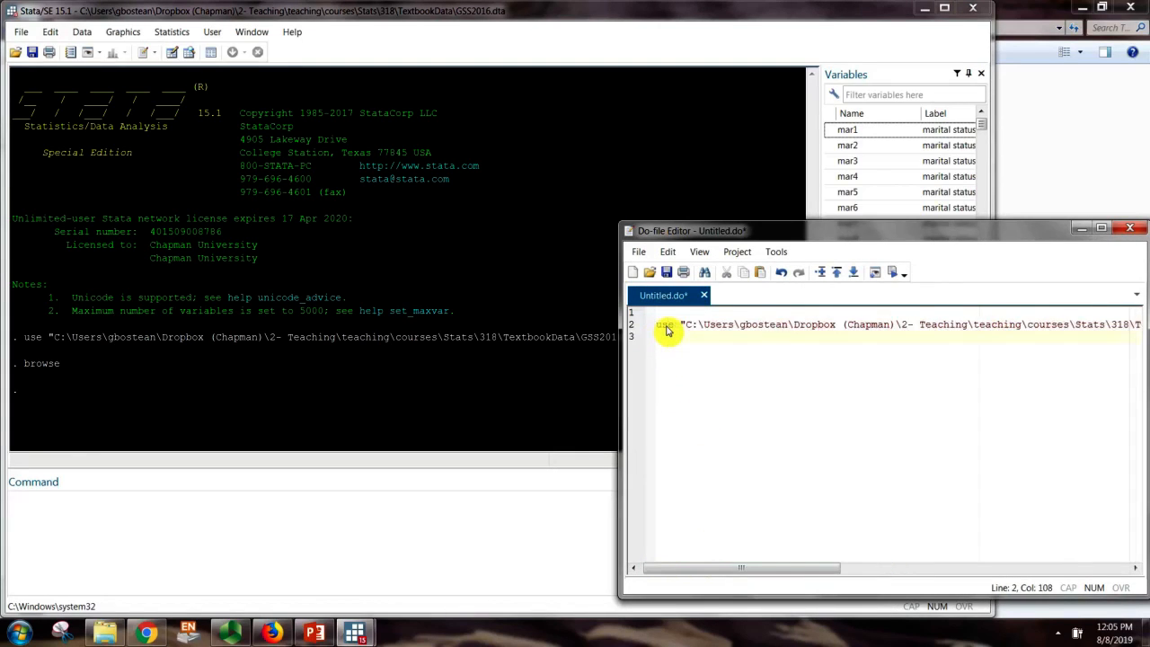
pyautogui.click(662, 314)
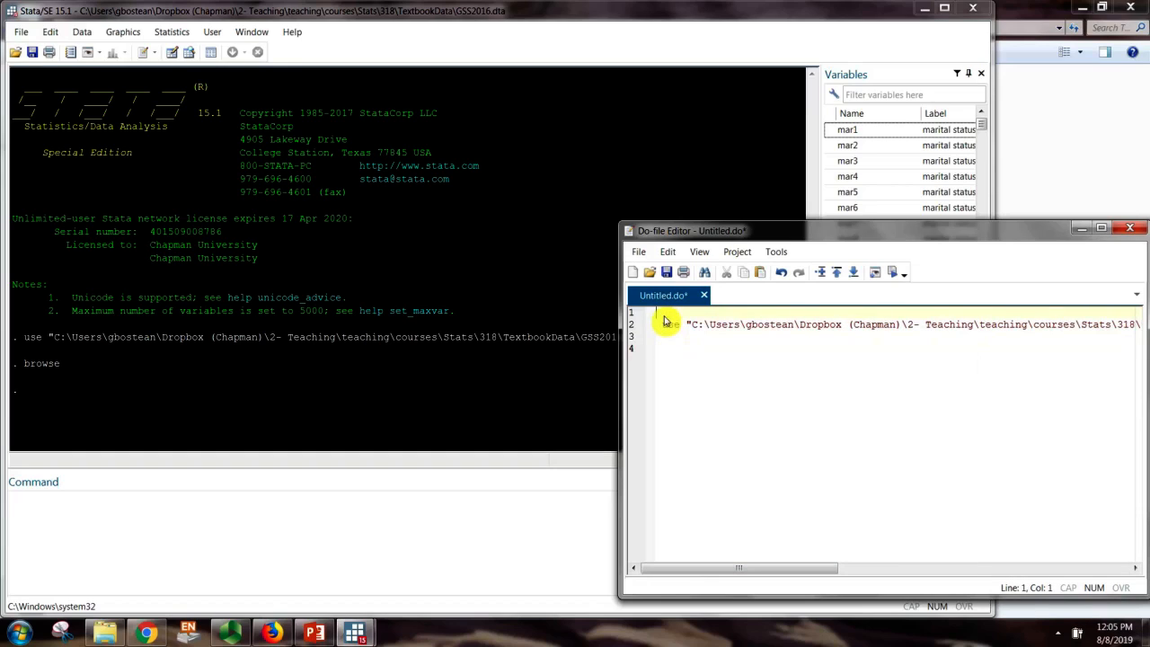
pyautogui.press('Return')
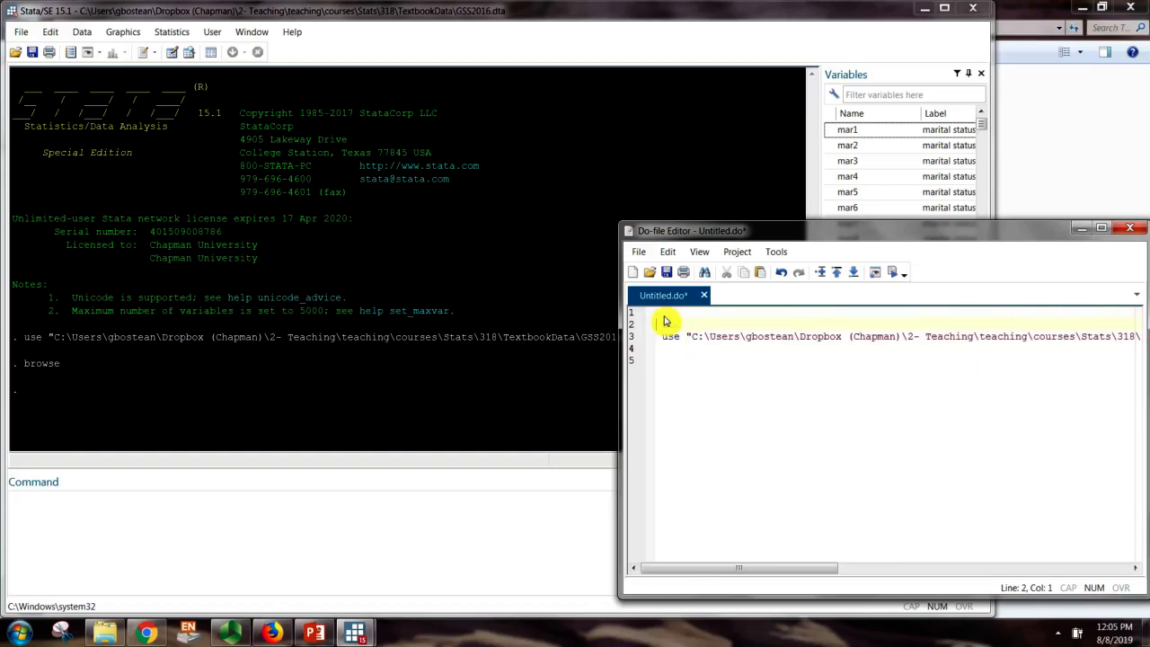
pyautogui.write('*')
# Complete the '*Chapter 2' comment and widen the editor to show the full GSS2016.dta path
pyautogui.write('Chapter 2')
pyautogui.click(665, 329)
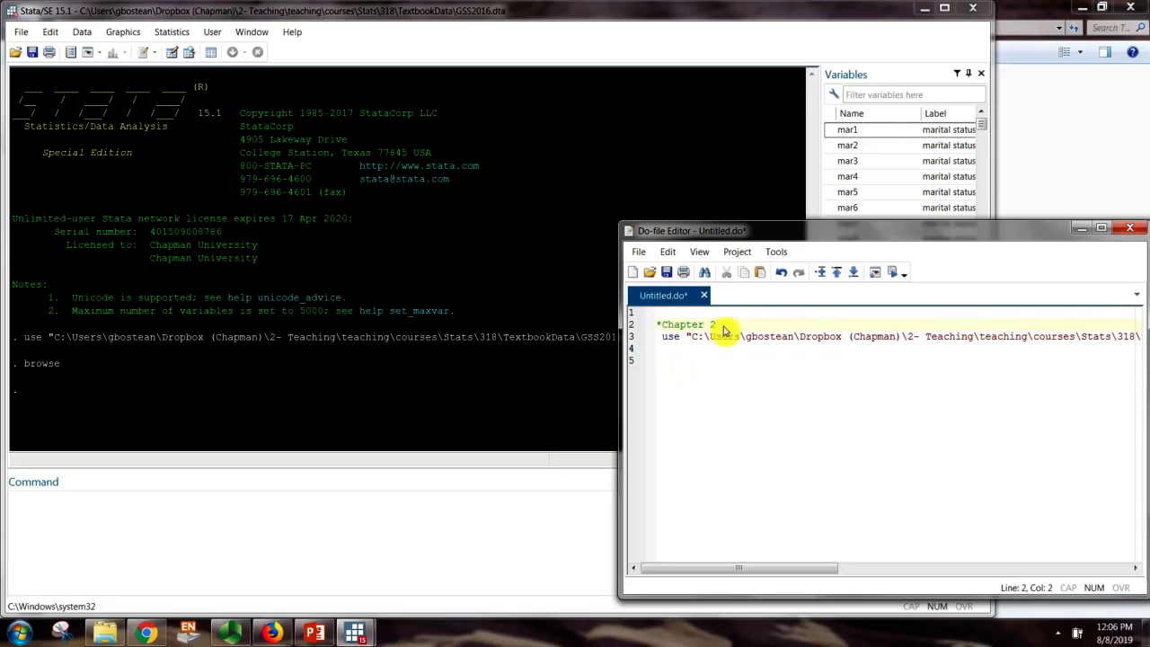
pyautogui.doubleClick(667, 337)
pyautogui.click(669, 348)
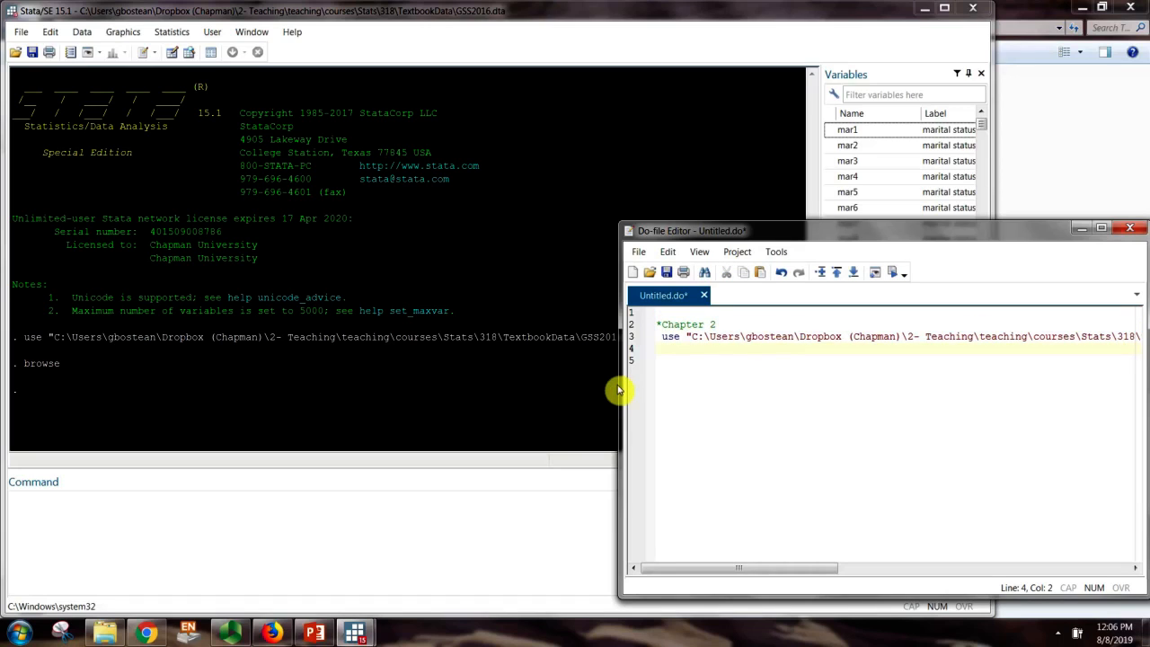
pyautogui.moveTo(620, 390); pyautogui.dragTo(464, 404)
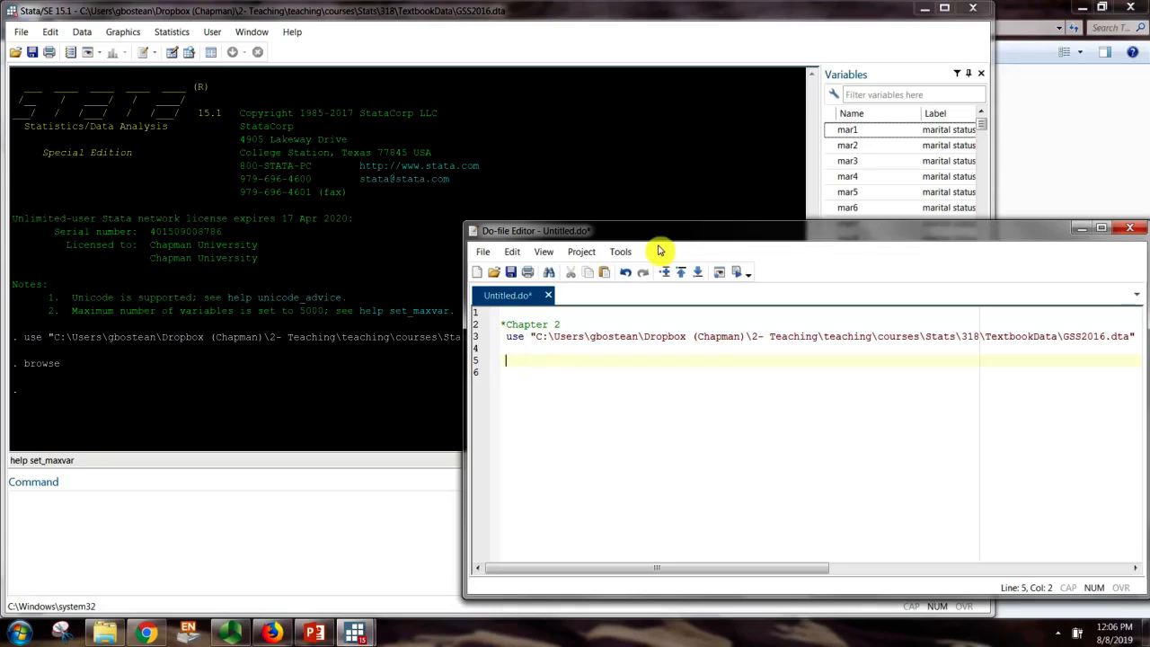
# Write padeg, madeg and age on lines 5–7, each commented out with *
pyautogui.moveTo(654, 239); pyautogui.dragTo(645, 246)
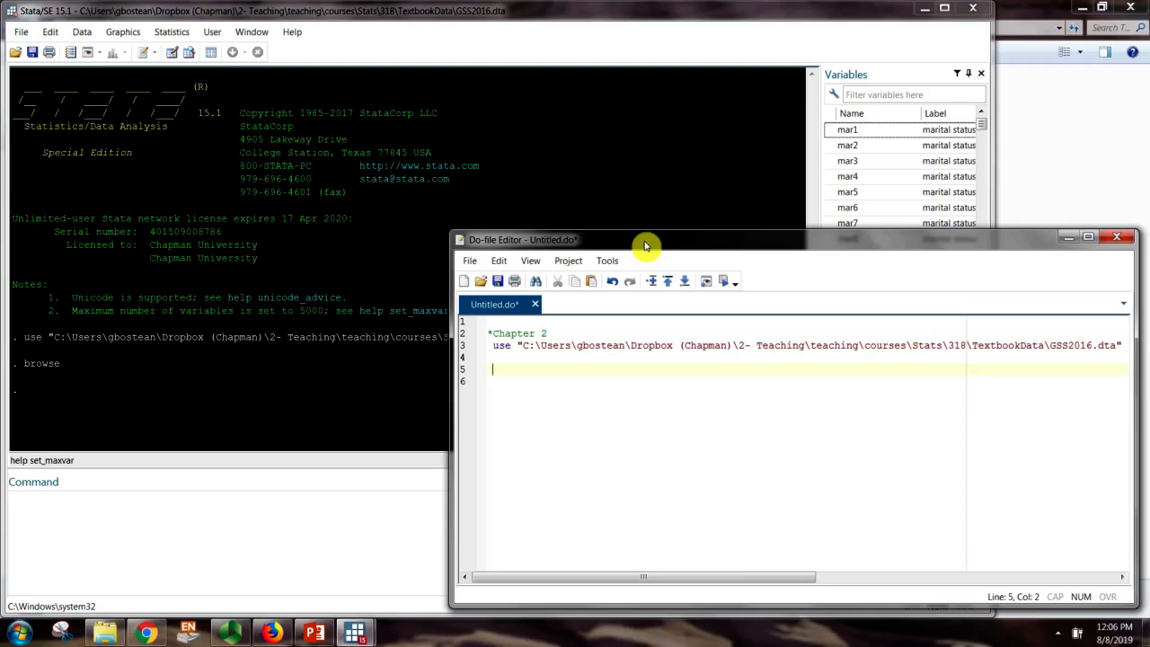
pyautogui.write('padeg')
pyautogui.write('mad')
pyautogui.write('eg  ')
pyautogui.write('age')
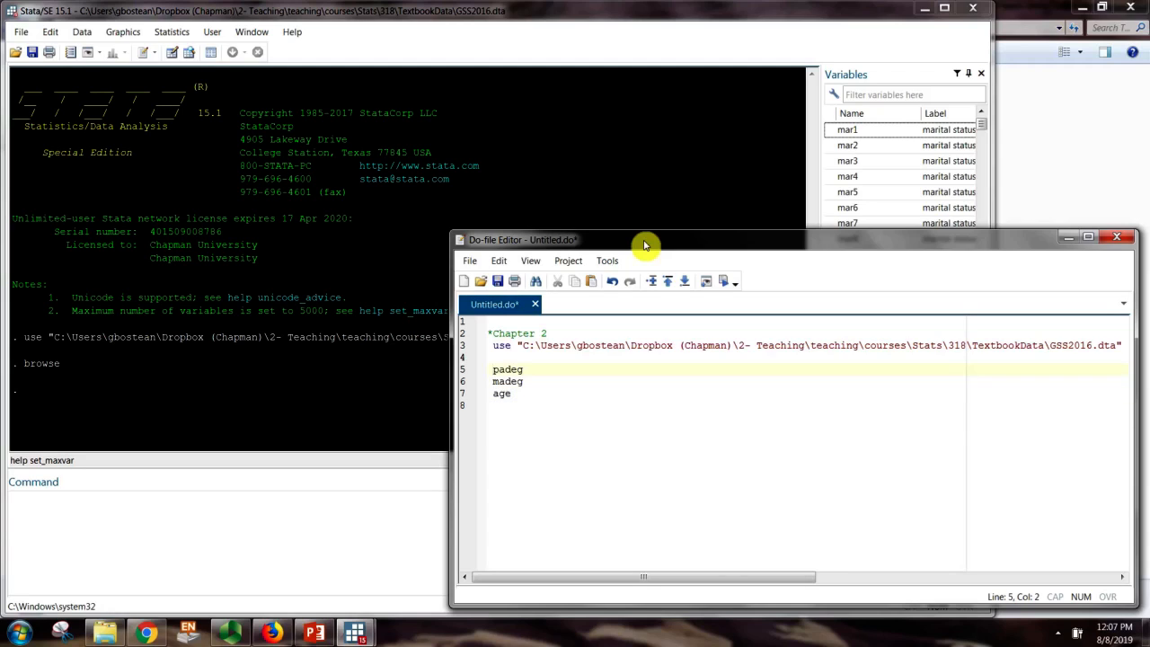
pyautogui.write('*')
pyautogui.write('*')
pyautogui.press('Down')
pyautogui.write('*')
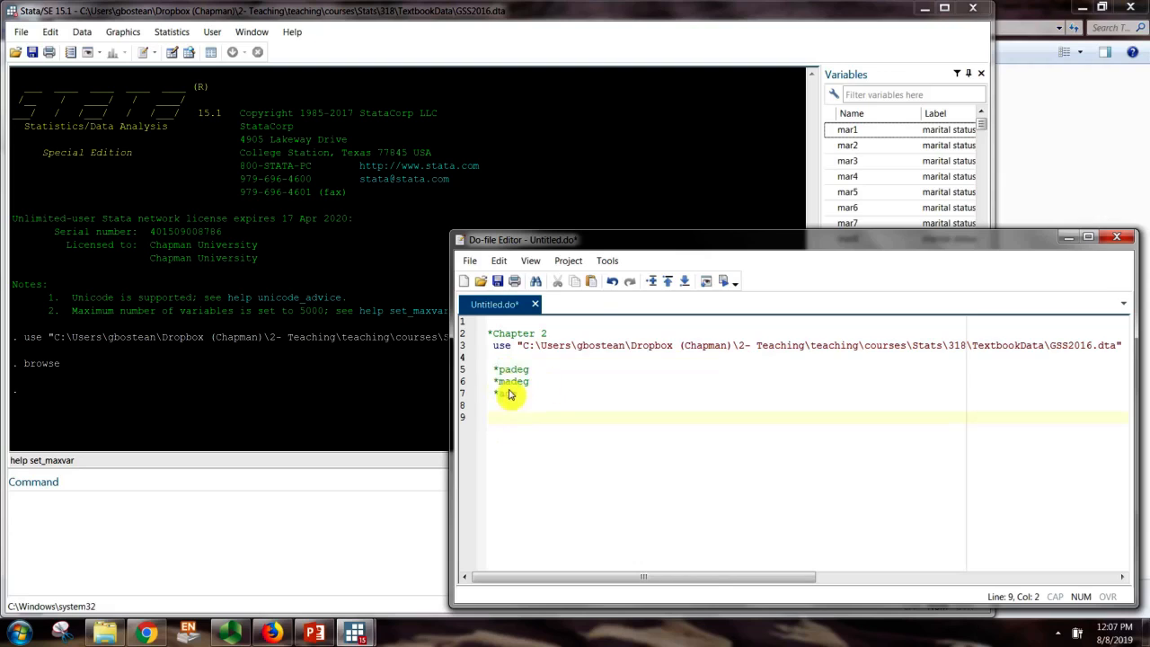
# Filter the Variables list for padeg, widen it to read full labels, then clear the filter
pyautogui.click(877, 99)
pyautogui.write('padeg')
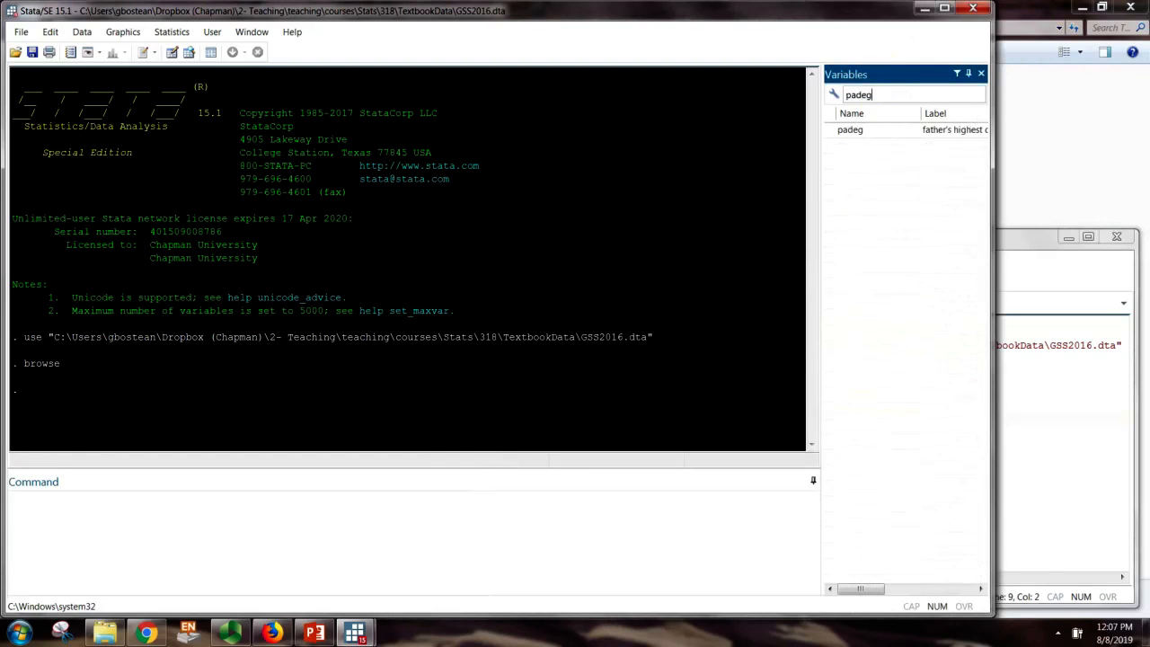
pyautogui.moveTo(824, 167); pyautogui.dragTo(722, 167)
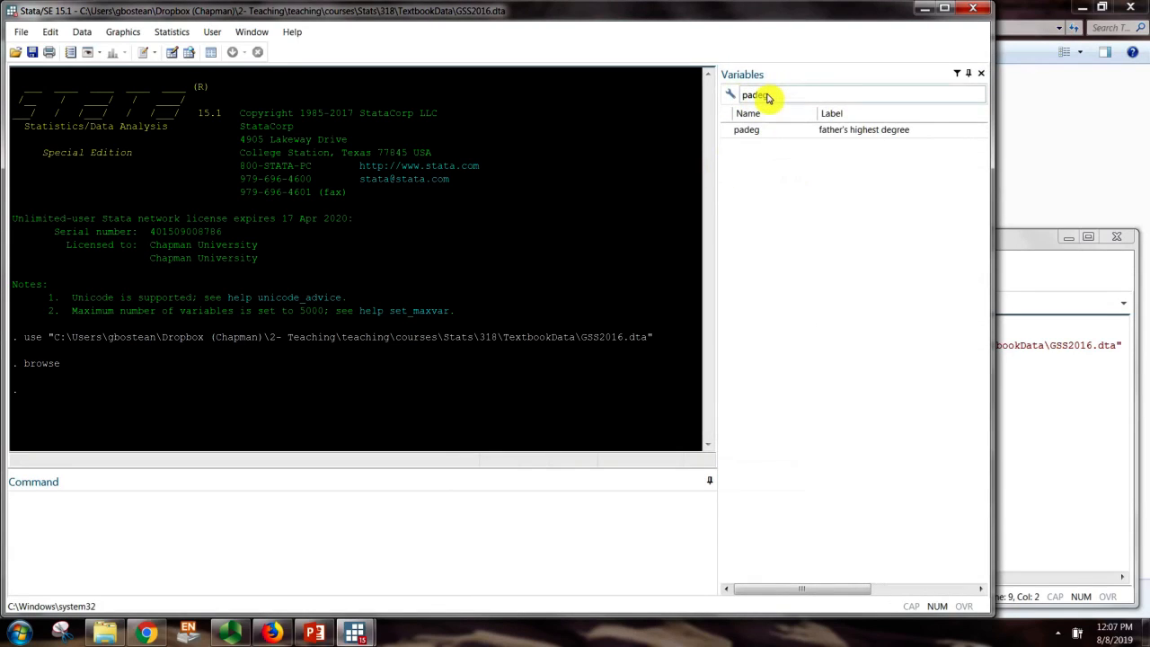
pyautogui.click(768, 99)
pyautogui.click(768, 99)
pyautogui.press('BackSpace')
pyautogui.press('BackSpace')
pyautogui.press('BackSpace')
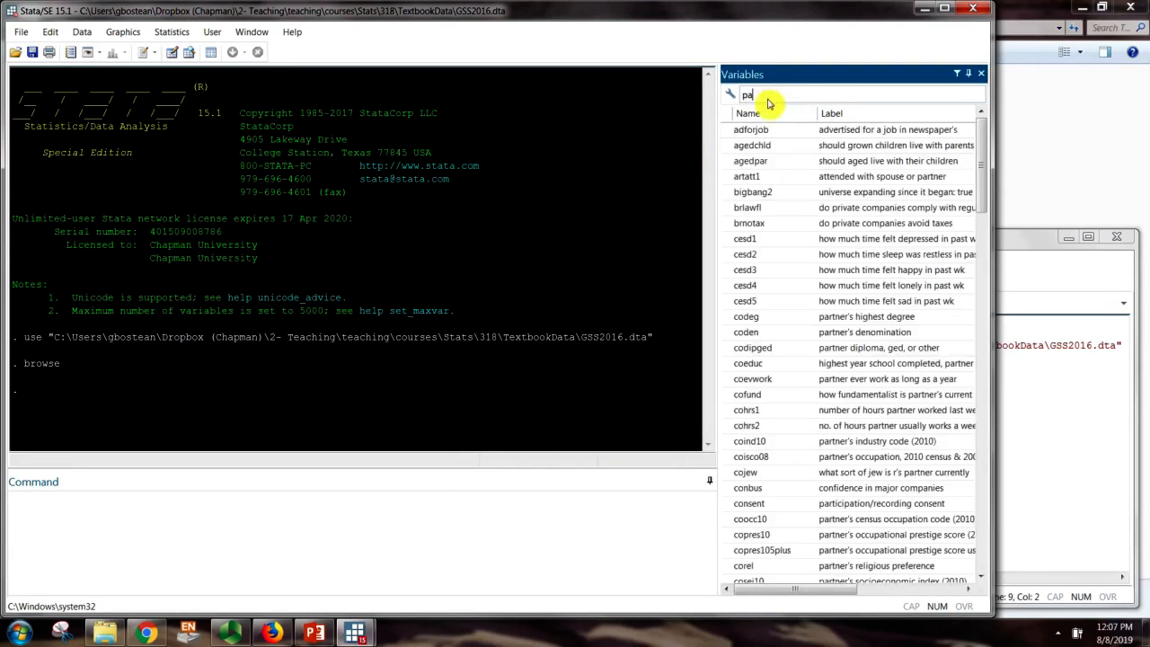
pyautogui.press('BackSpace')
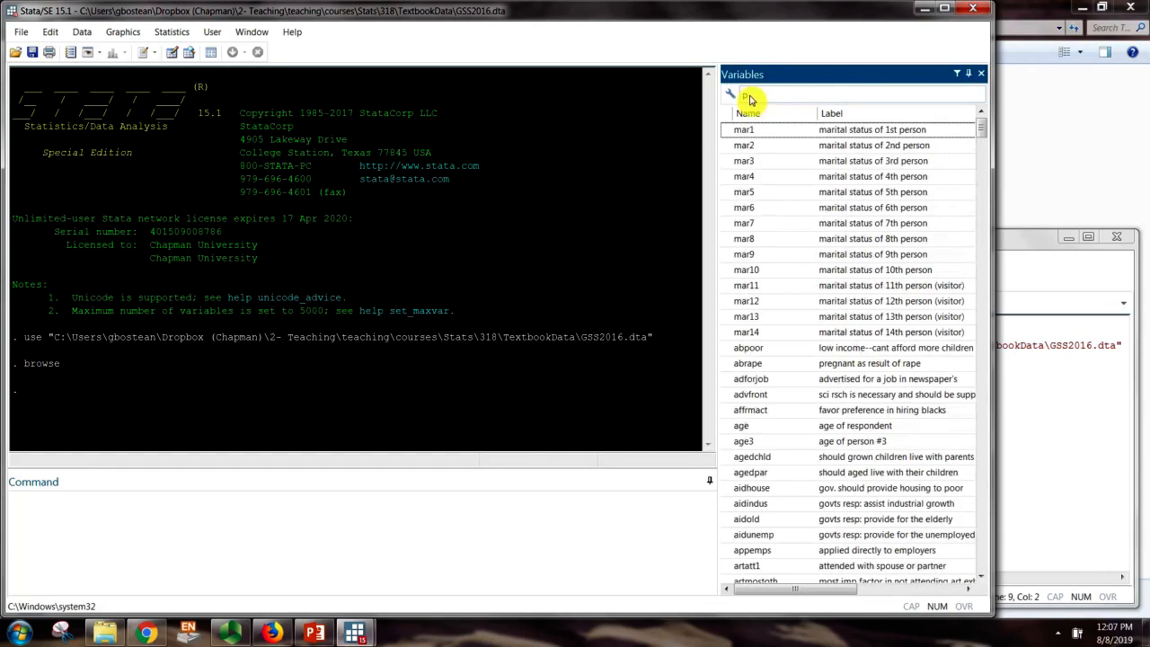
pyautogui.write('ade')
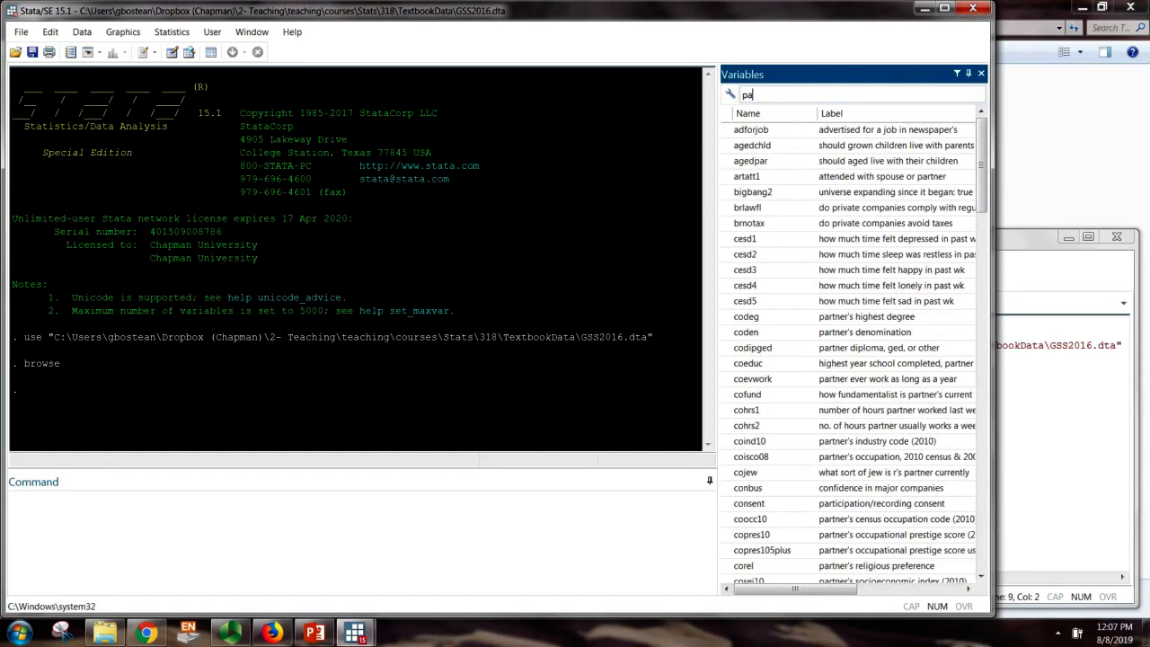
pyautogui.press('BackSpace')
pyautogui.press('BackSpace')
pyautogui.press('BackSpace')
pyautogui.press('BackSpace')
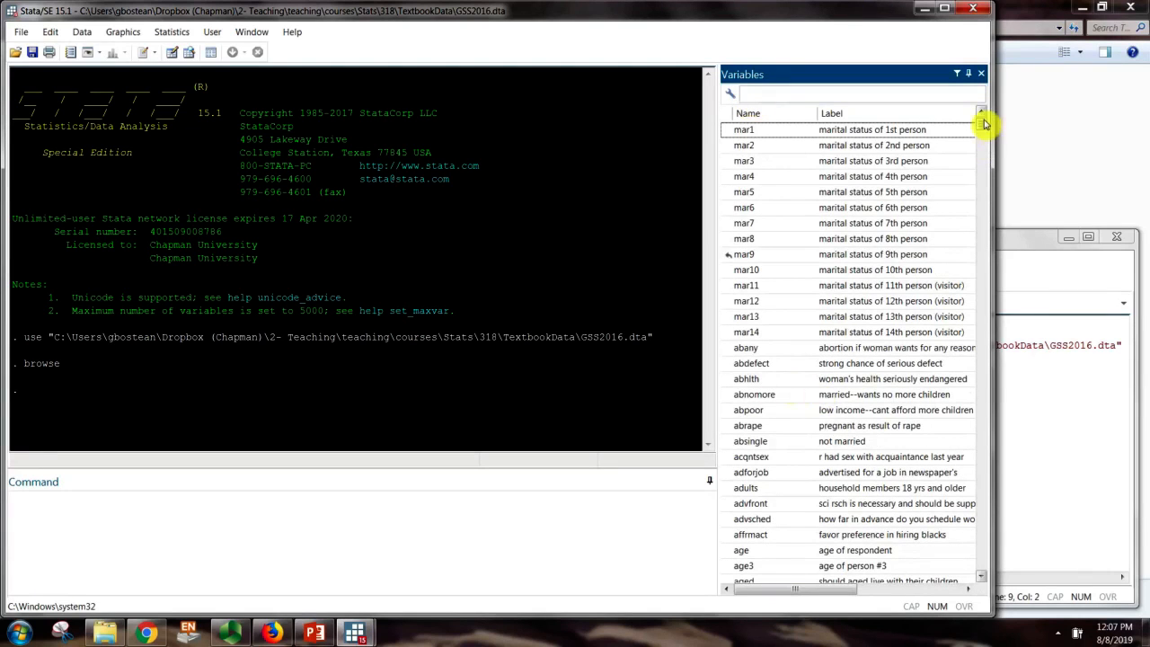
pyautogui.moveTo(982, 123)
pyautogui.mouseDown()
pyautogui.moveTo(987, 460)
pyautogui.moveTo(970, 575)
pyautogui.moveTo(983, 426)
pyautogui.moveTo(966, 139)
pyautogui.moveTo(976, 117)
pyautogui.mouseUp()
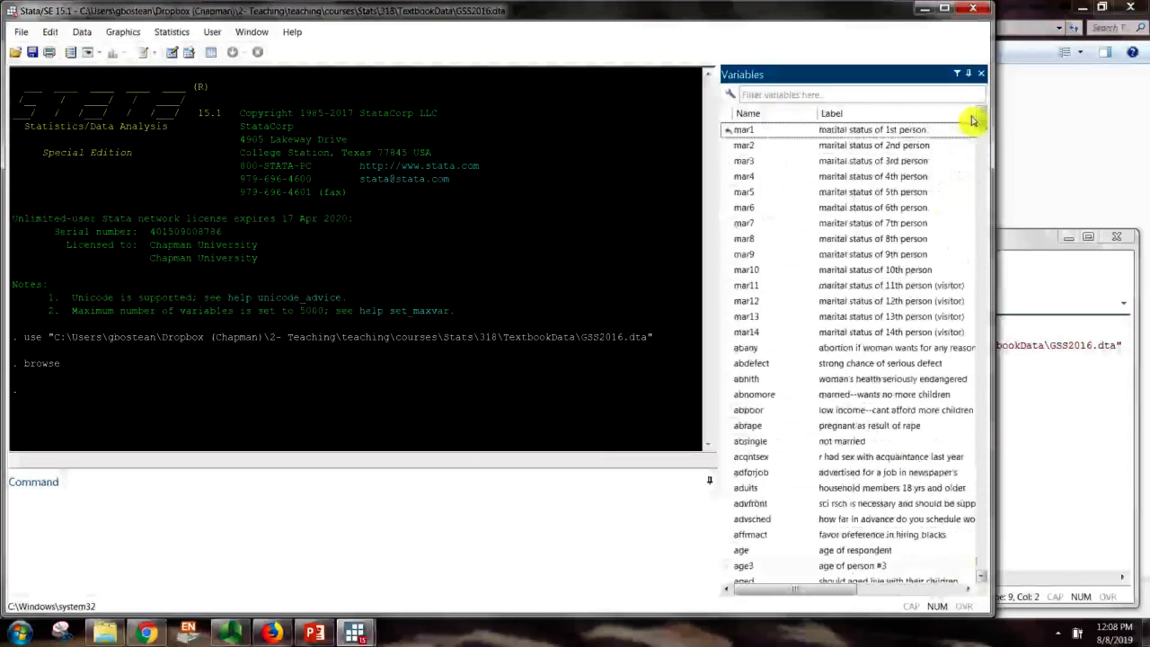
pyautogui.click(1037, 411)
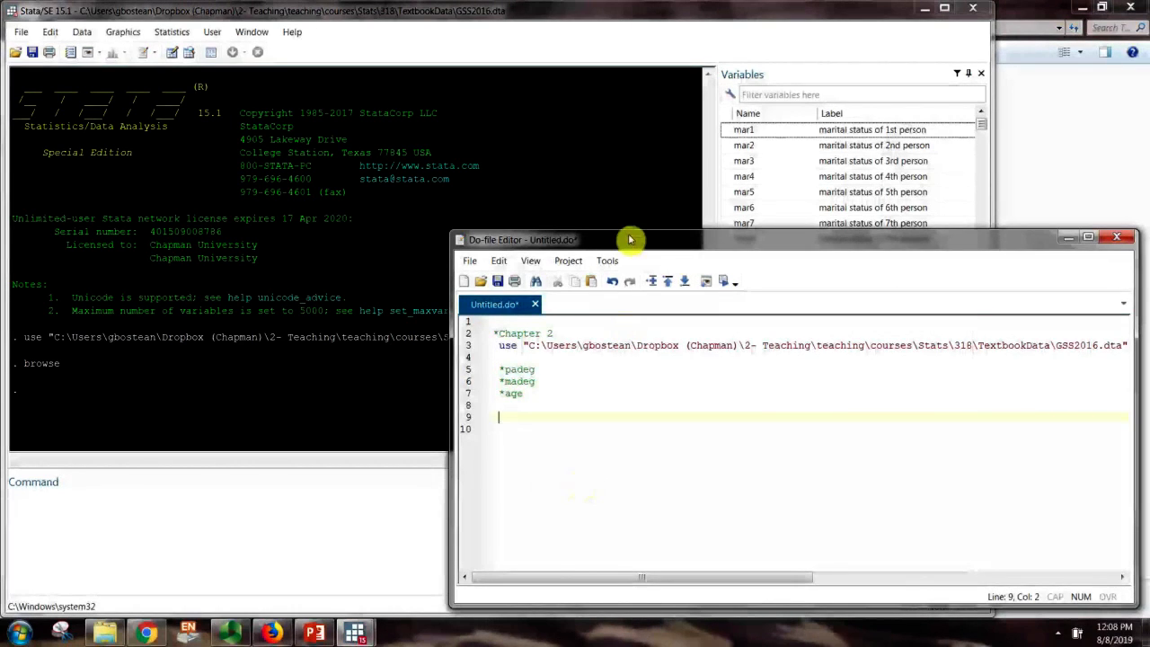
# Add 'tabulate padeg' on line 9 and execute it to get the father's-degree table
pyautogui.moveTo(631, 240); pyautogui.dragTo(629, 347)
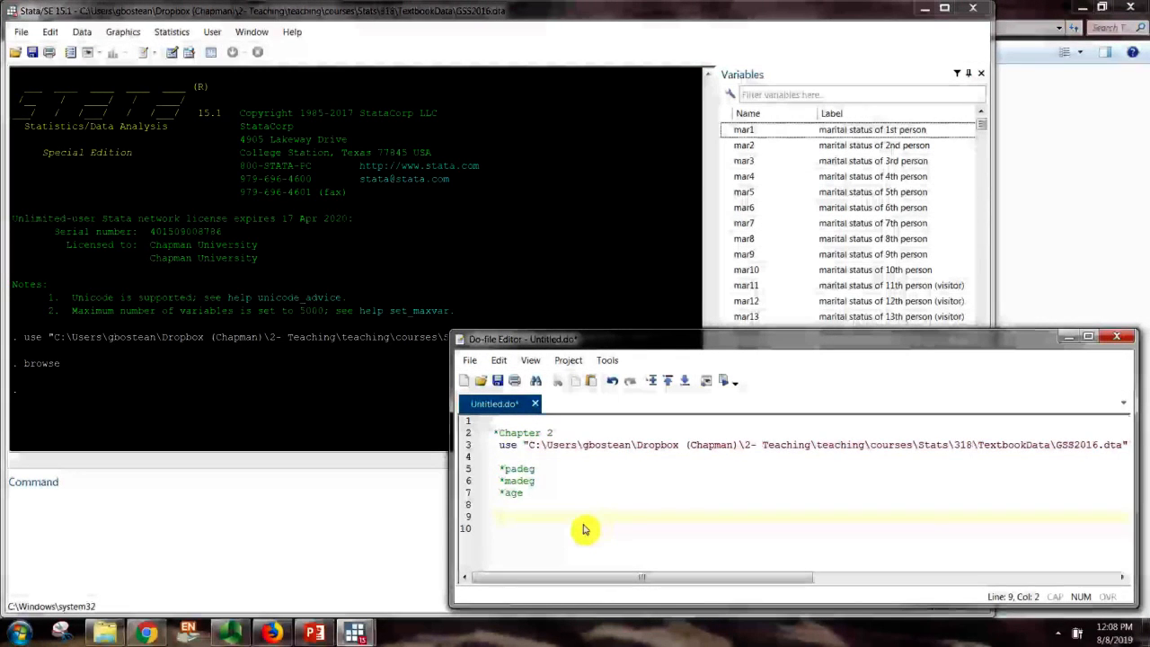
pyautogui.write('tab')
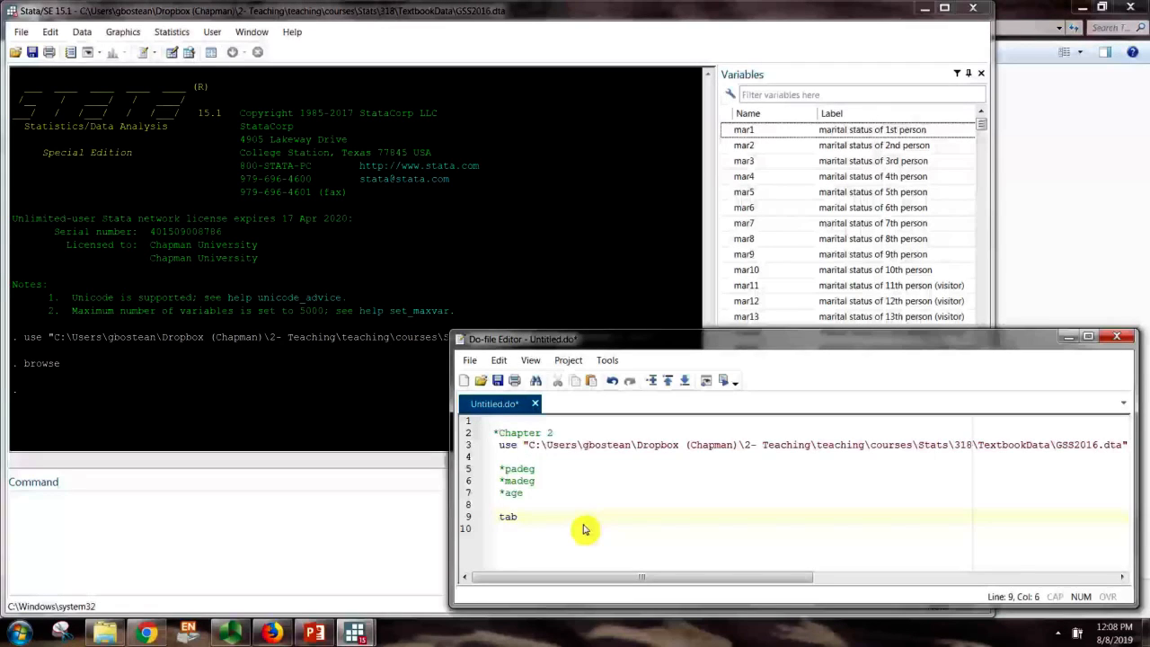
pyautogui.press('BackSpace')
pyautogui.write('ulate pa')
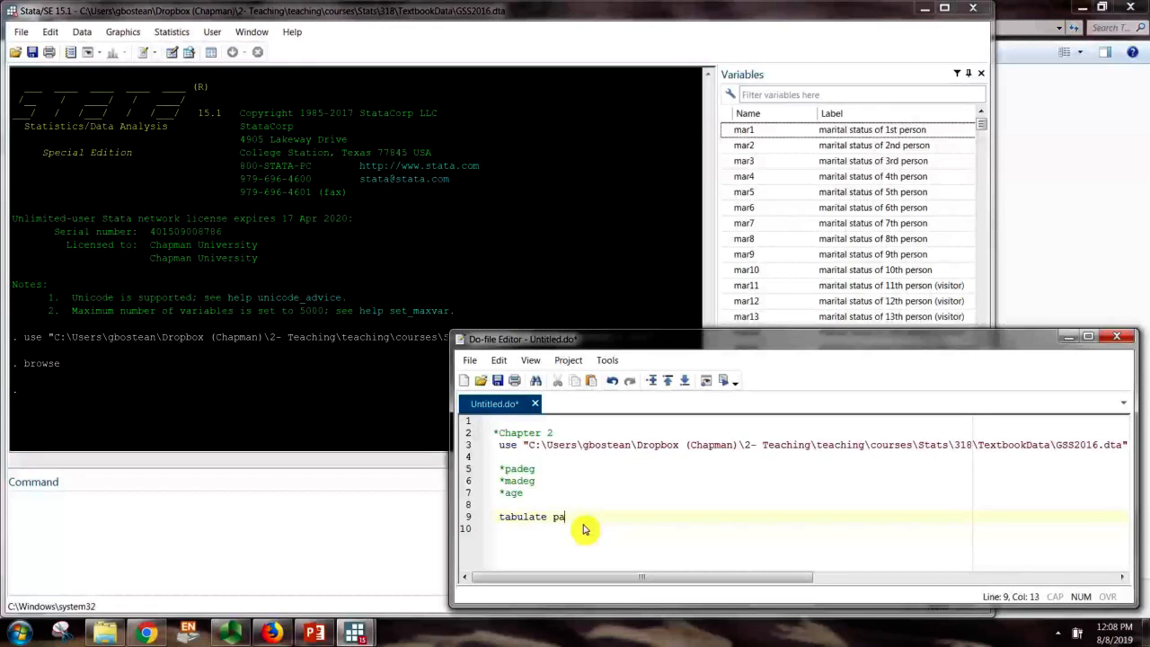
pyautogui.write('deg')
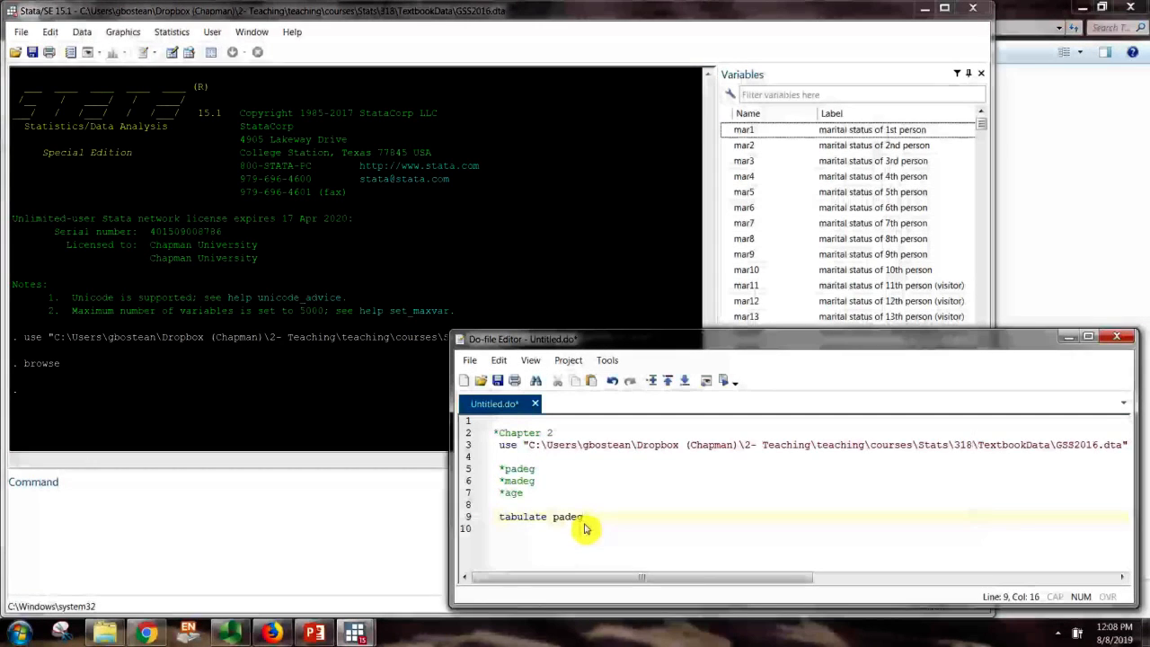
pyautogui.doubleClick(510, 519)
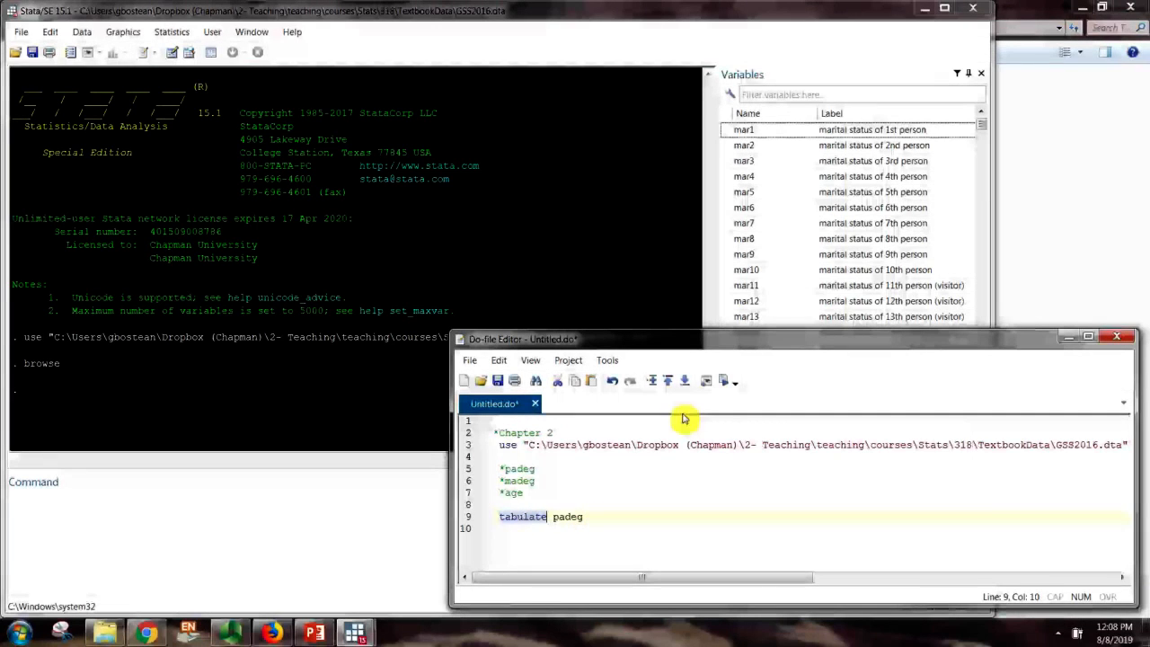
pyautogui.click(729, 384)
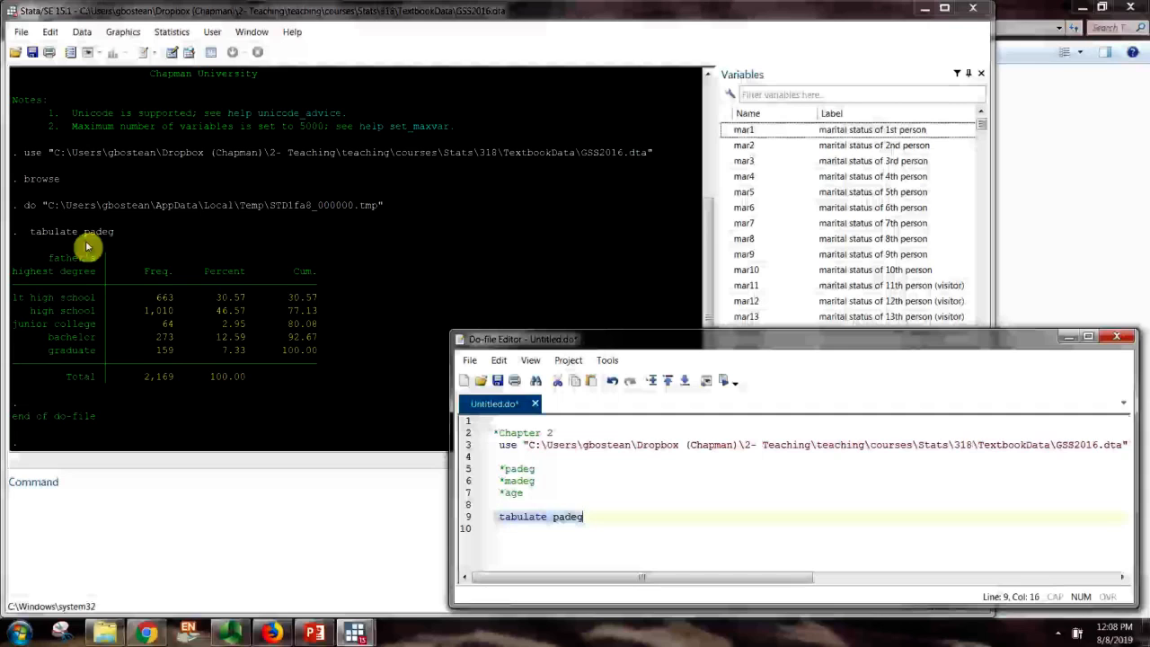
# Select the tabulate padeg line and drag it into the Command window
pyautogui.click(505, 519)
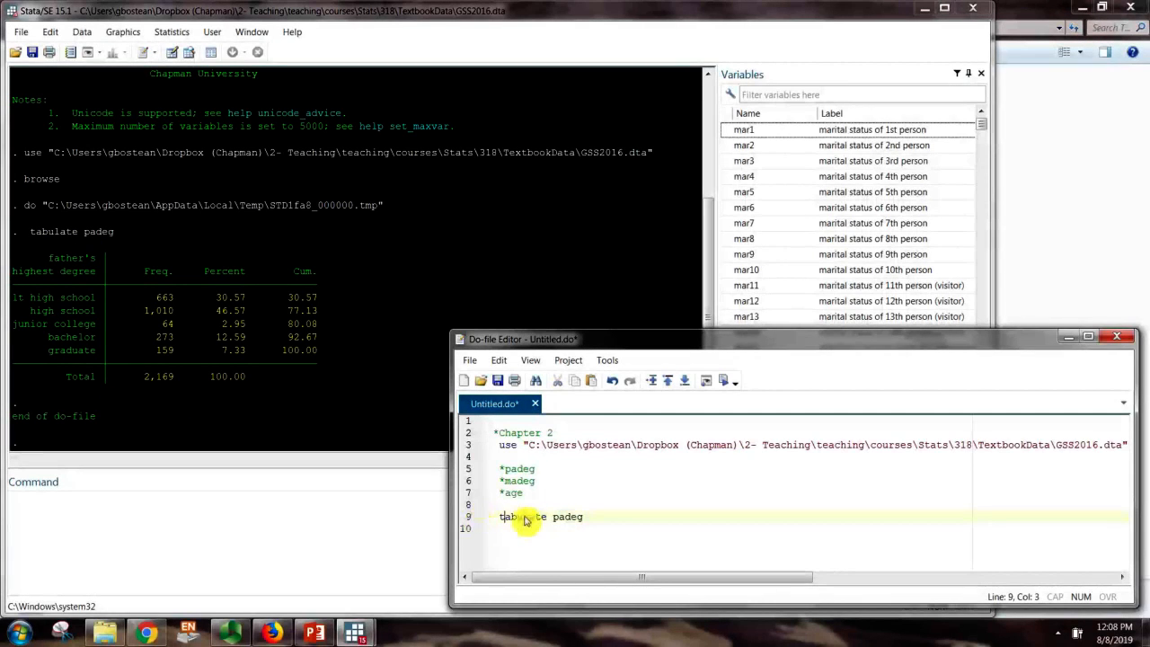
pyautogui.doubleClick(507, 520)
pyautogui.click(499, 520)
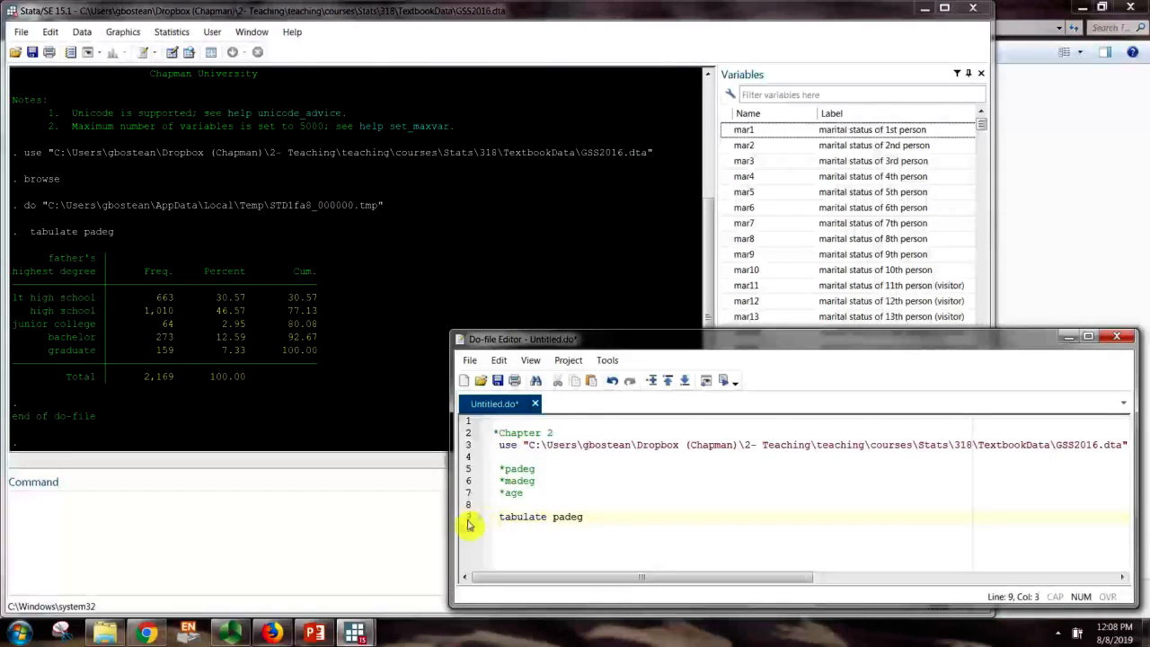
pyautogui.click(471, 519)
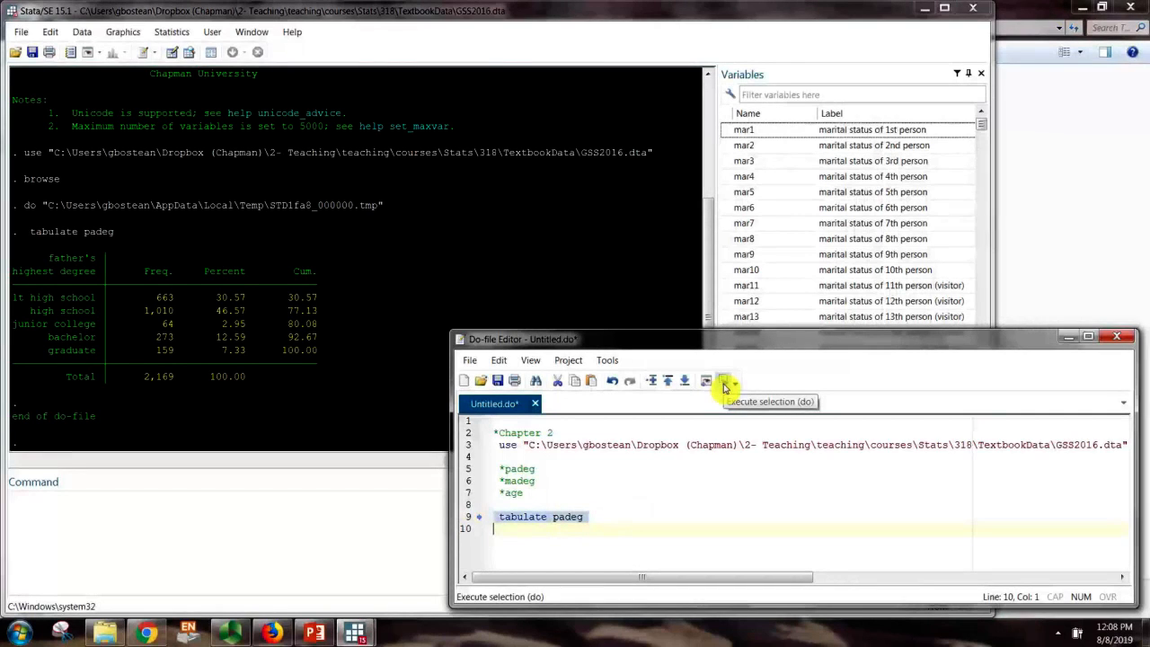
pyautogui.moveTo(586, 519); pyautogui.dragTo(275, 540)
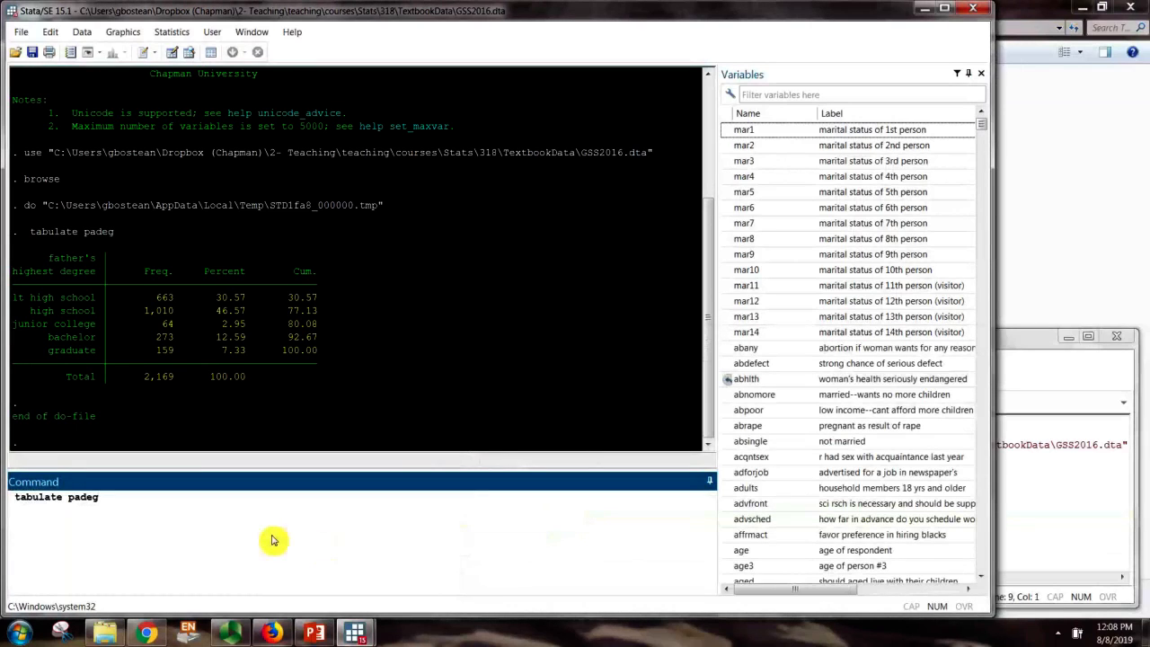
# Rerun tabulate padeg from the Command window and highlight its Total of 2,169 in Results
pyautogui.press('Return')
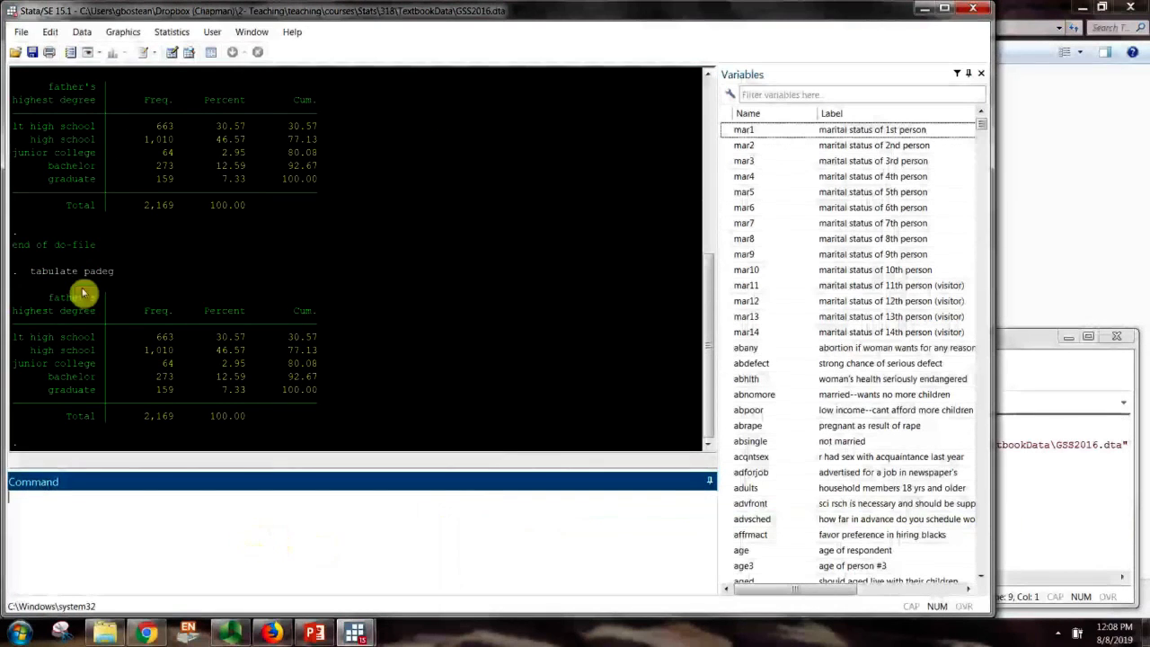
pyautogui.moveTo(30, 273); pyautogui.dragTo(114, 274)
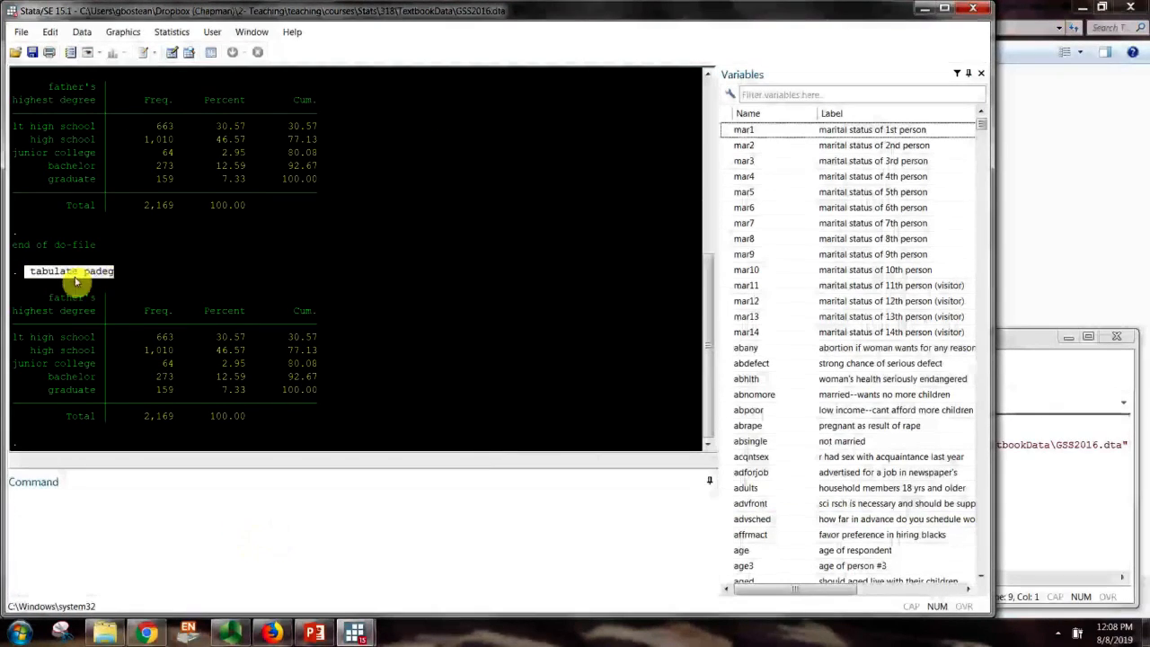
pyautogui.click(1050, 509)
pyautogui.click(539, 535)
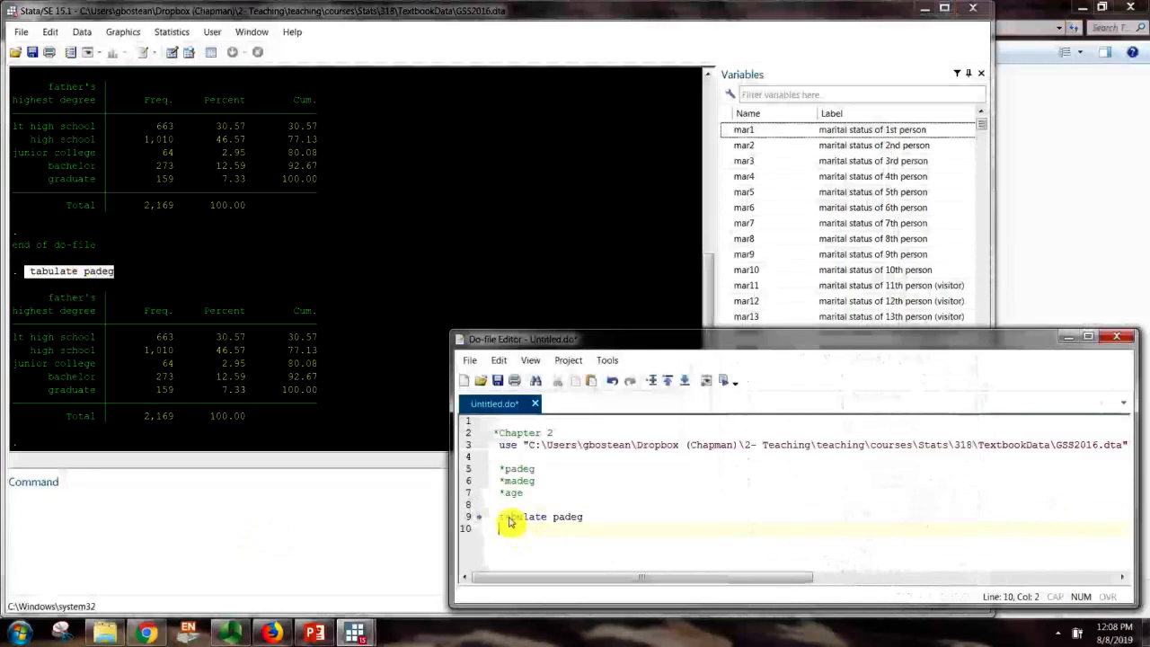
pyautogui.click(215, 336)
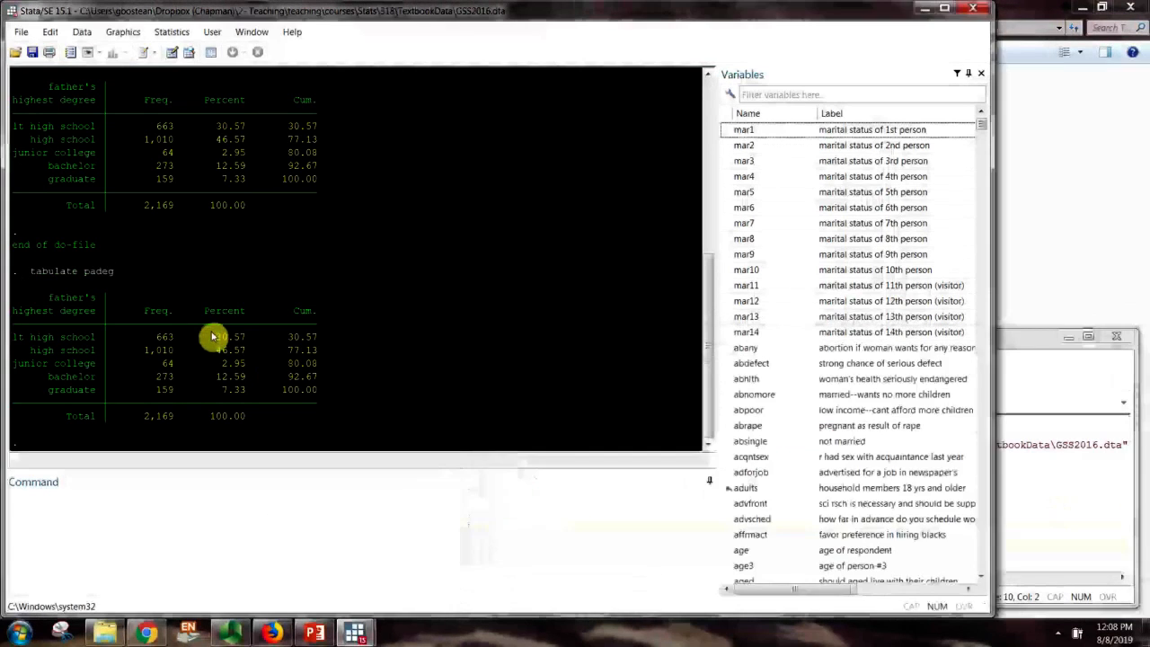
pyautogui.click(1055, 465)
pyautogui.click(558, 498)
pyautogui.click(495, 532)
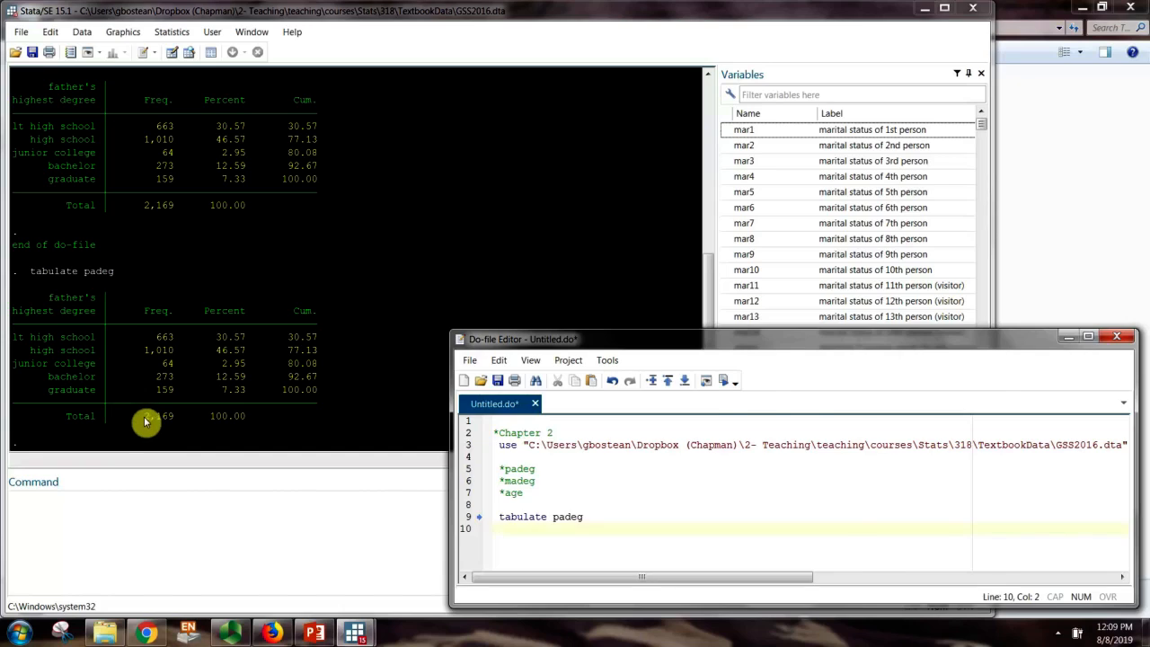
pyautogui.moveTo(145, 421); pyautogui.dragTo(169, 416)
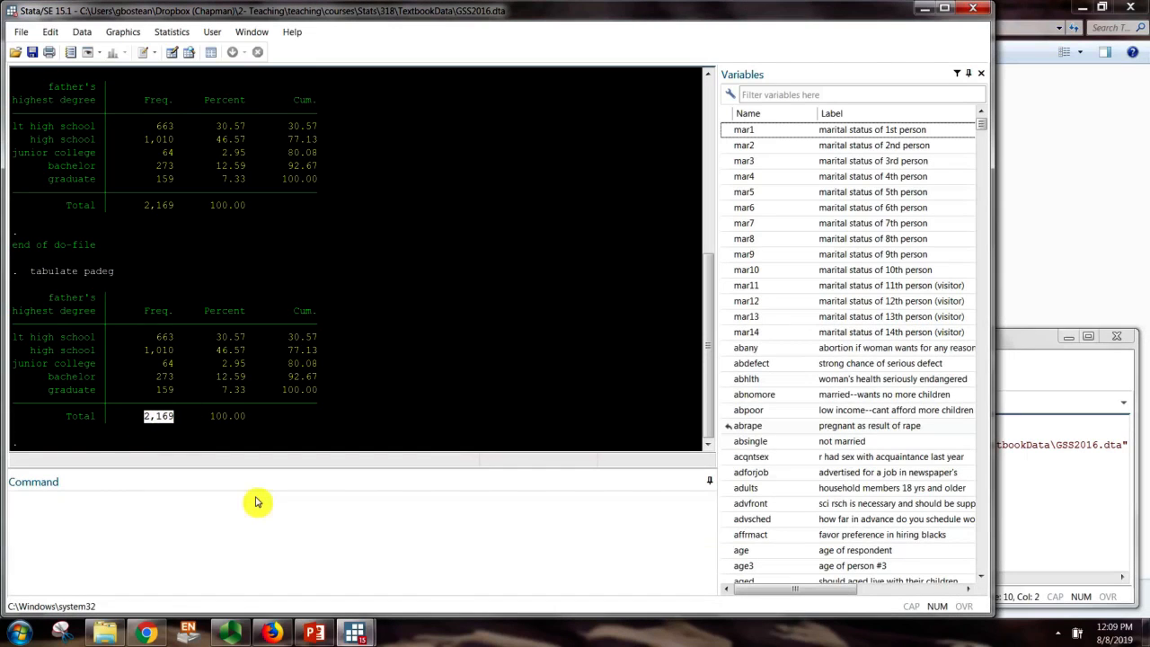
pyautogui.click(588, 512)
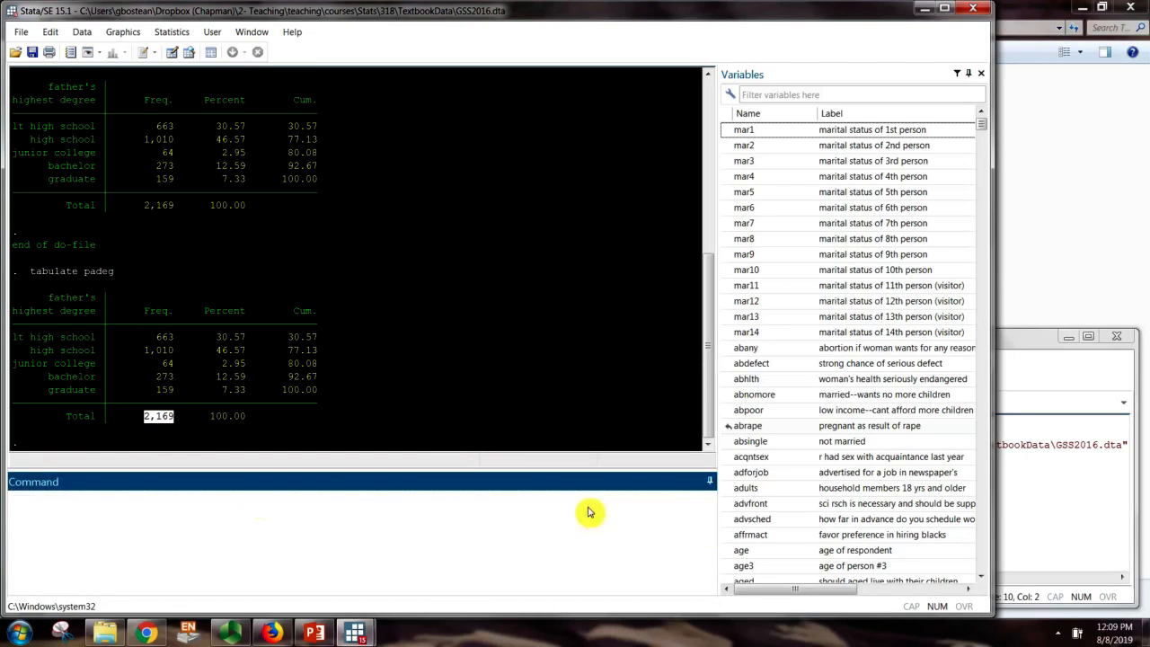
# Run browse to view the 2,867 observations, close the Data Editor, and highlight the 2,169 total
pyautogui.write('browse')
pyautogui.press('Return')
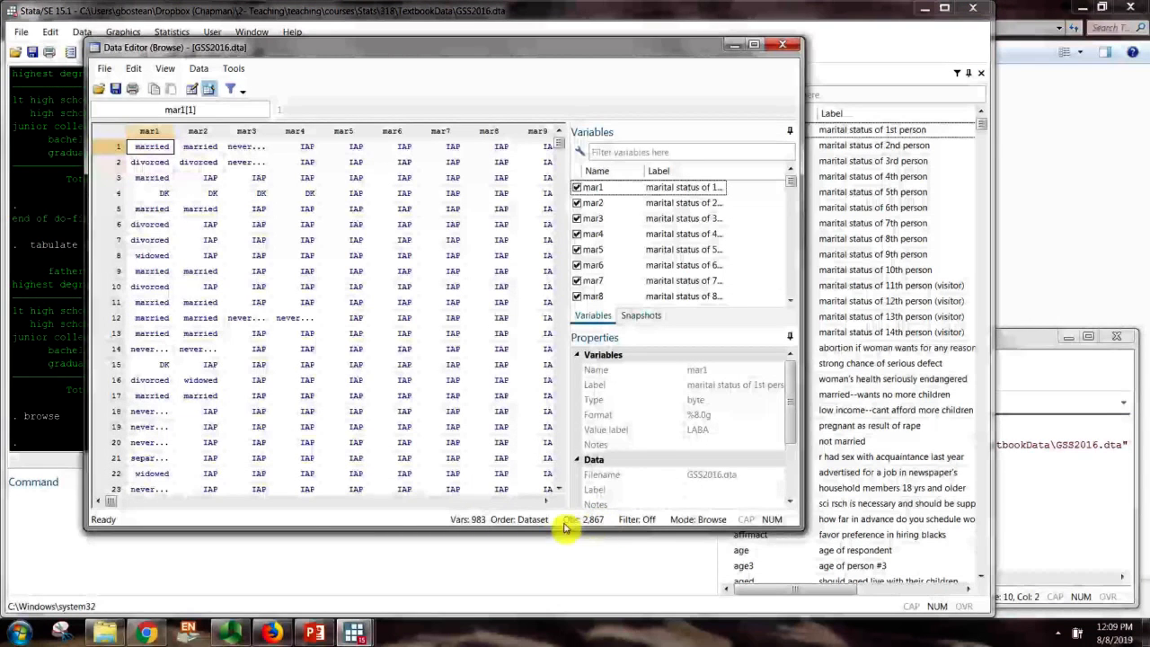
pyautogui.click(776, 48)
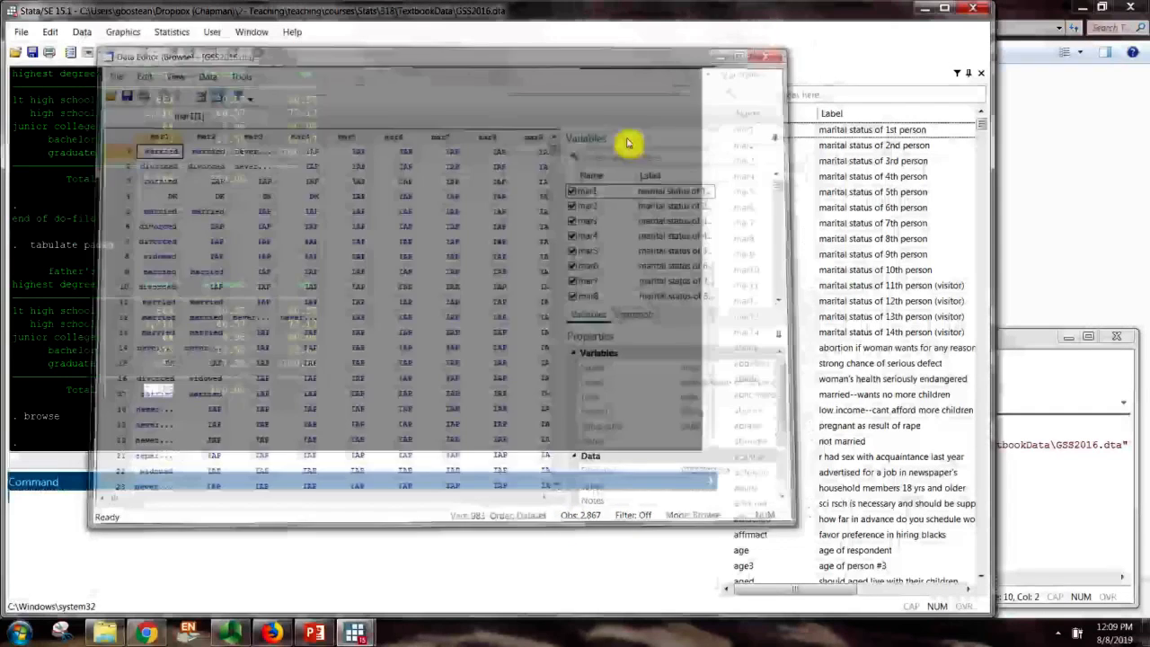
pyautogui.doubleClick(159, 390)
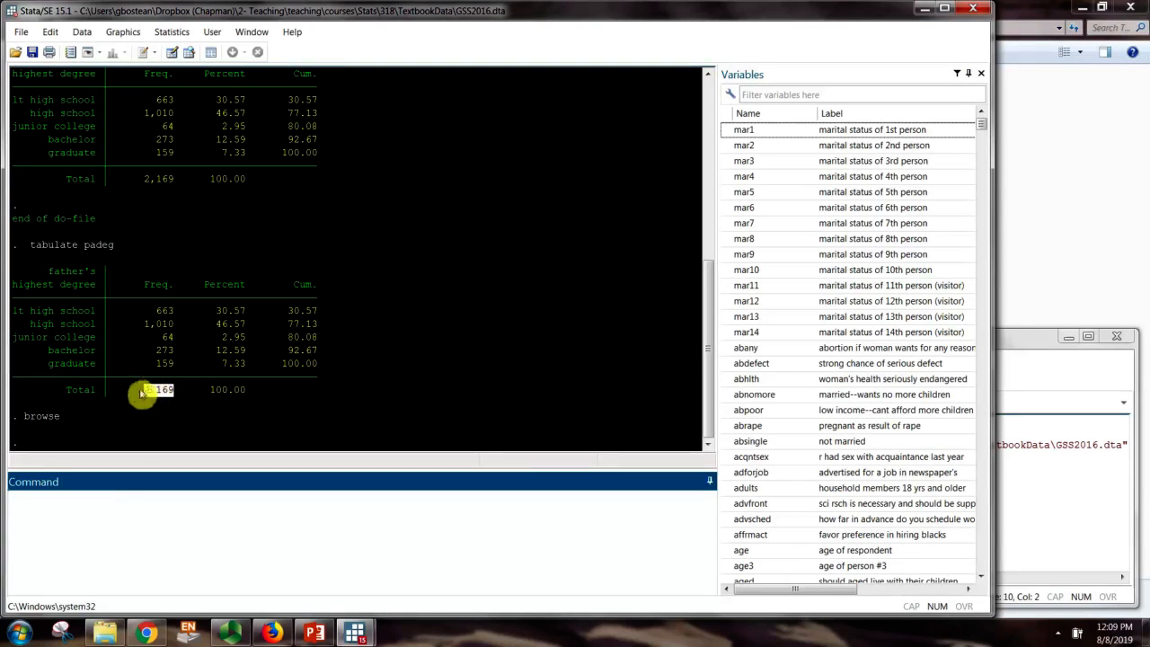
# Highlight the graduate and lt high school rows of the padeg table, then return to Untitled.do
pyautogui.click(151, 392)
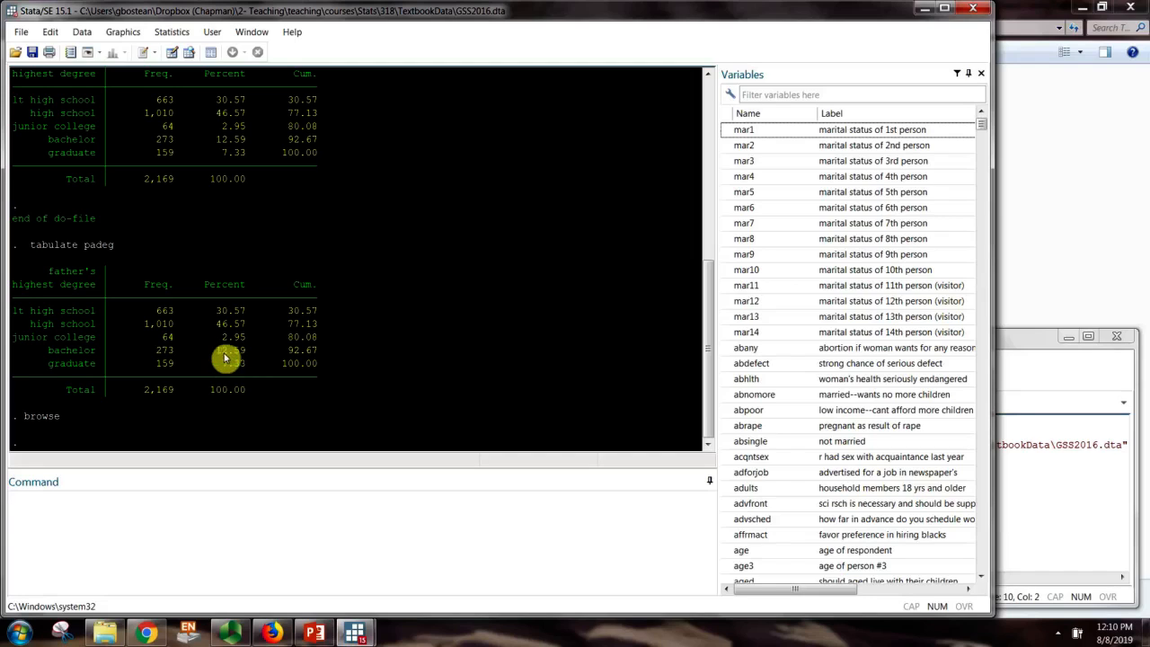
pyautogui.moveTo(58, 365); pyautogui.dragTo(342, 365)
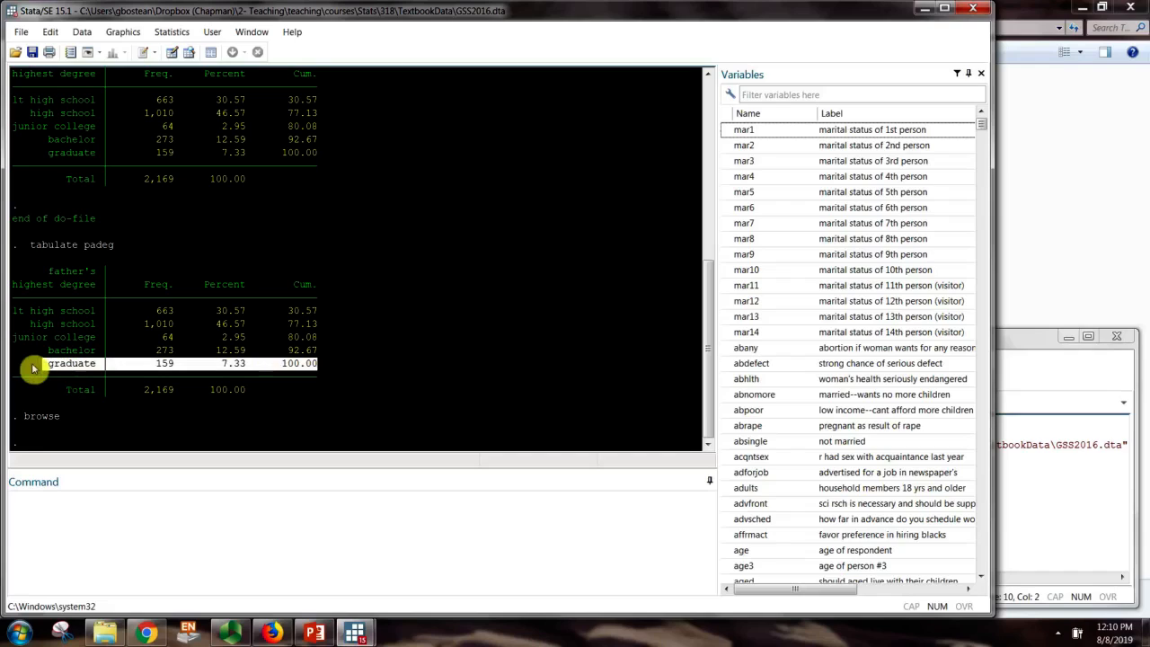
pyautogui.click(246, 376)
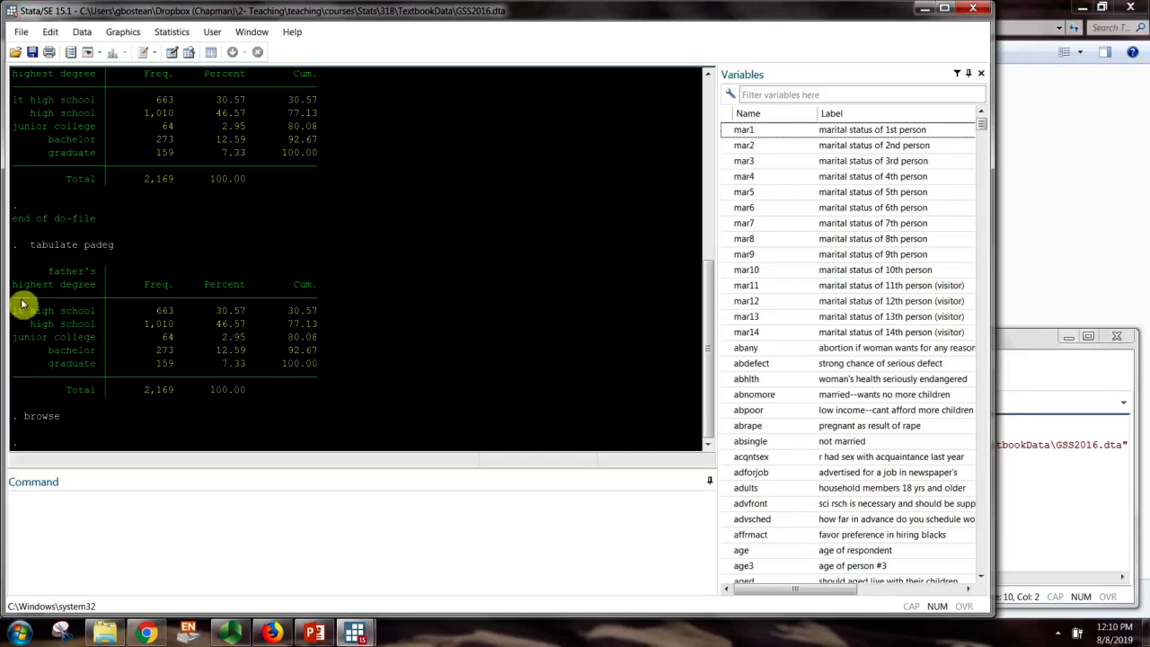
pyautogui.moveTo(13, 312); pyautogui.dragTo(336, 311)
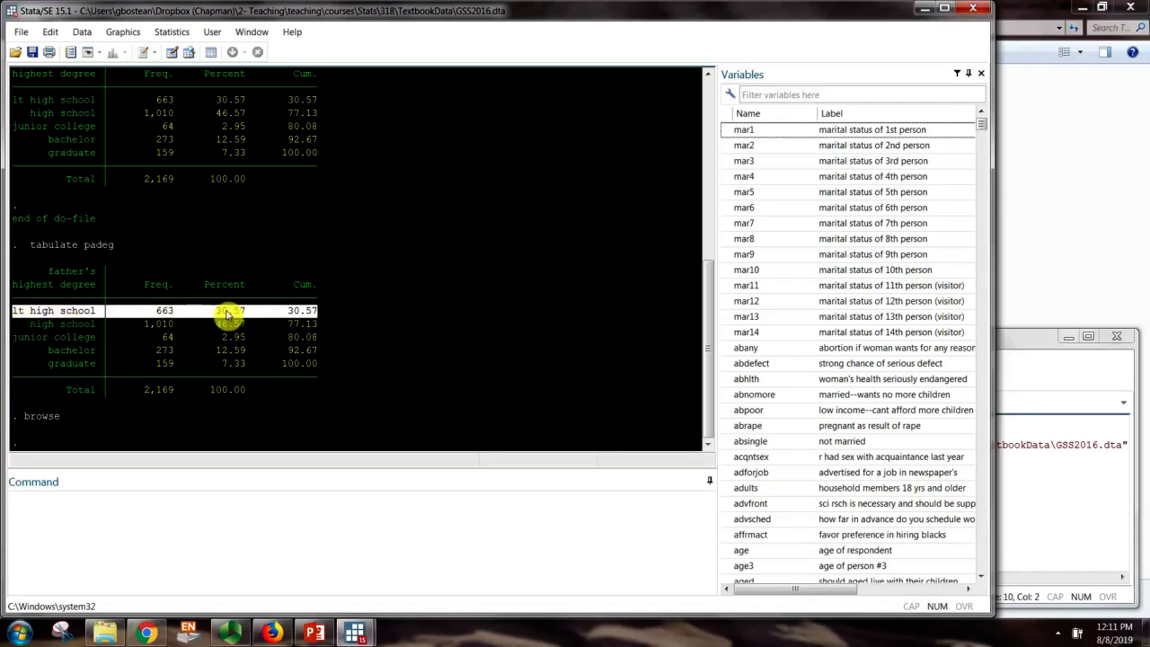
pyautogui.click(257, 400)
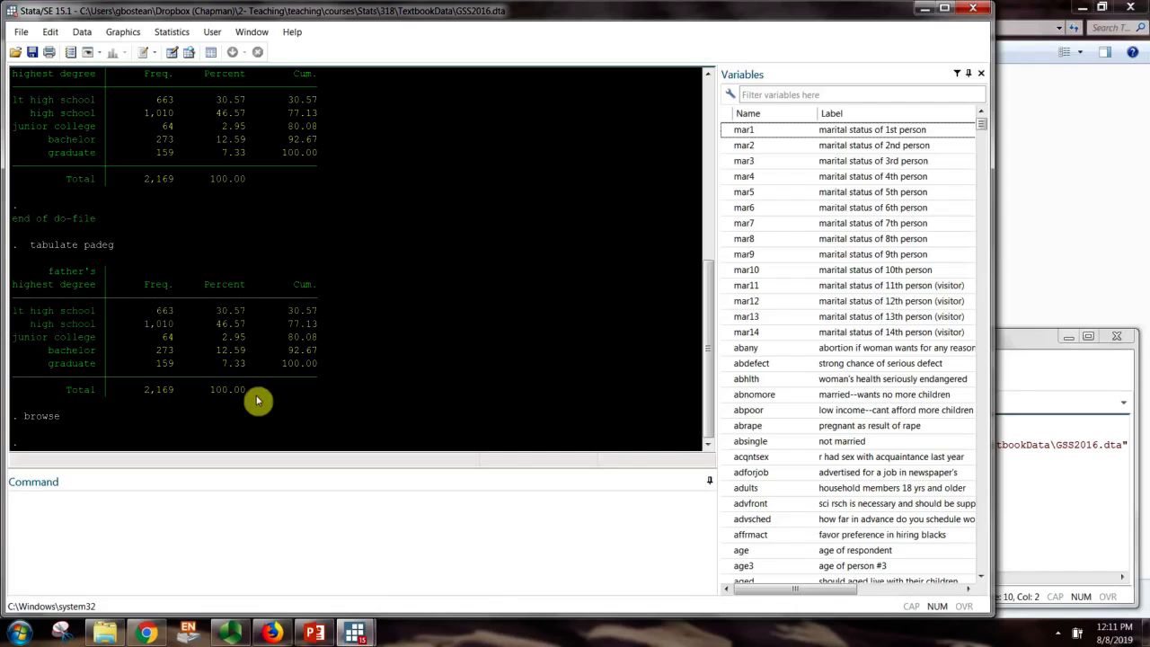
pyautogui.click(1049, 506)
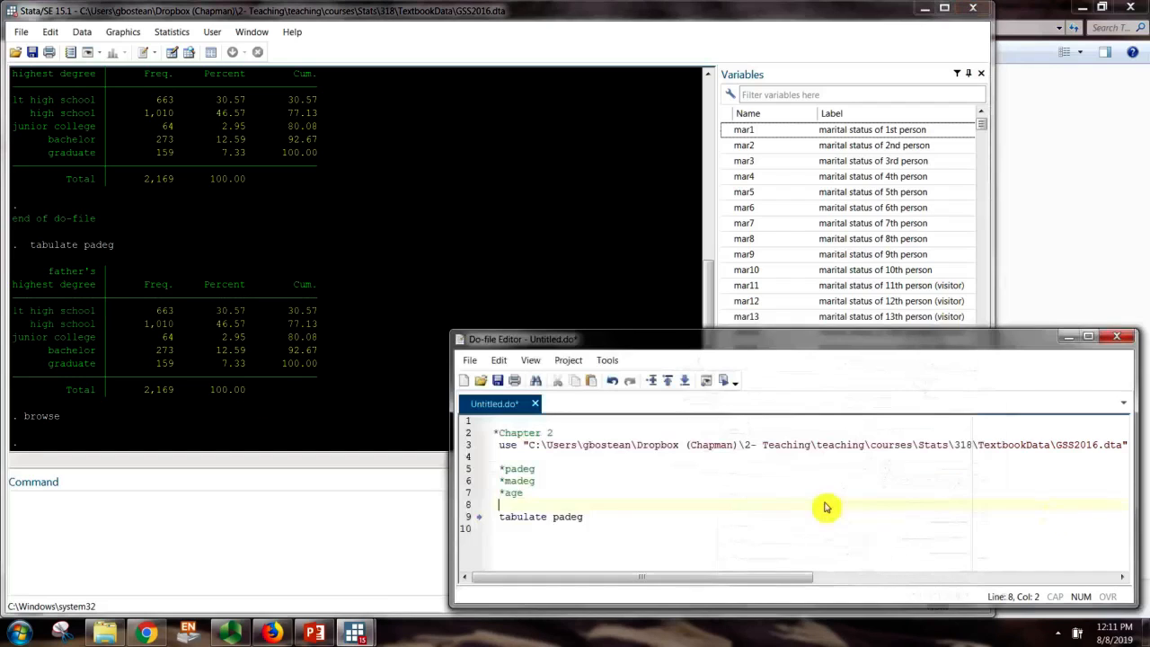
# Add 'tabulate padeg, missing' as line 10 and run it, revealing 698 missing of 2,867
pyautogui.click(585, 523)
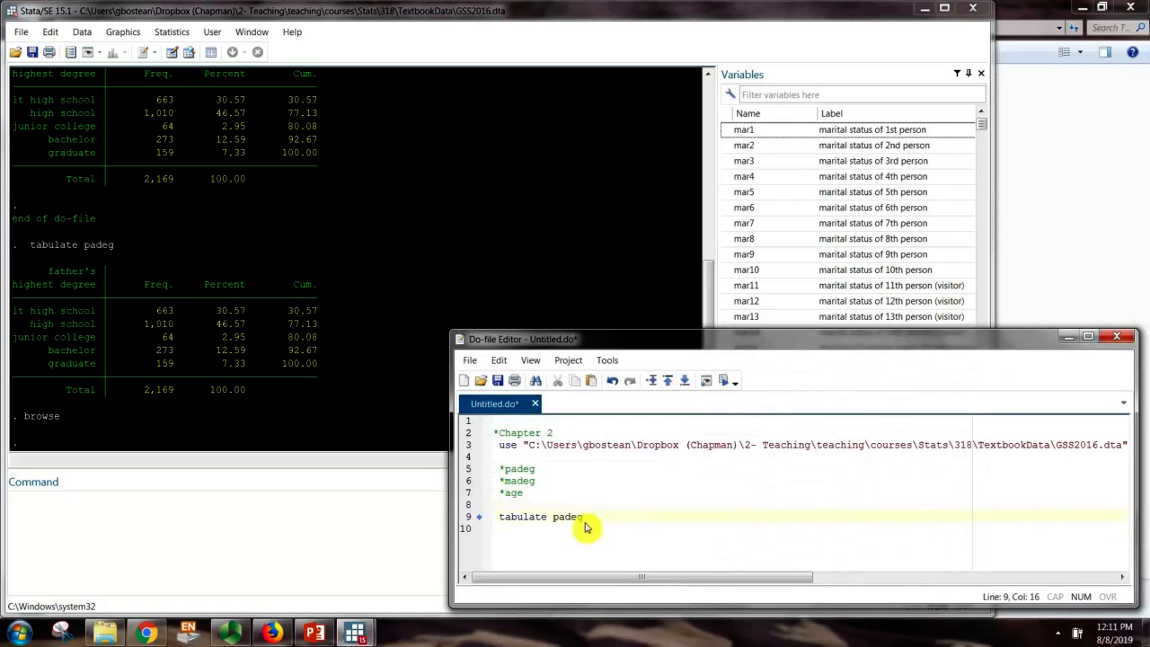
pyautogui.moveTo(585, 520); pyautogui.dragTo(489, 524)
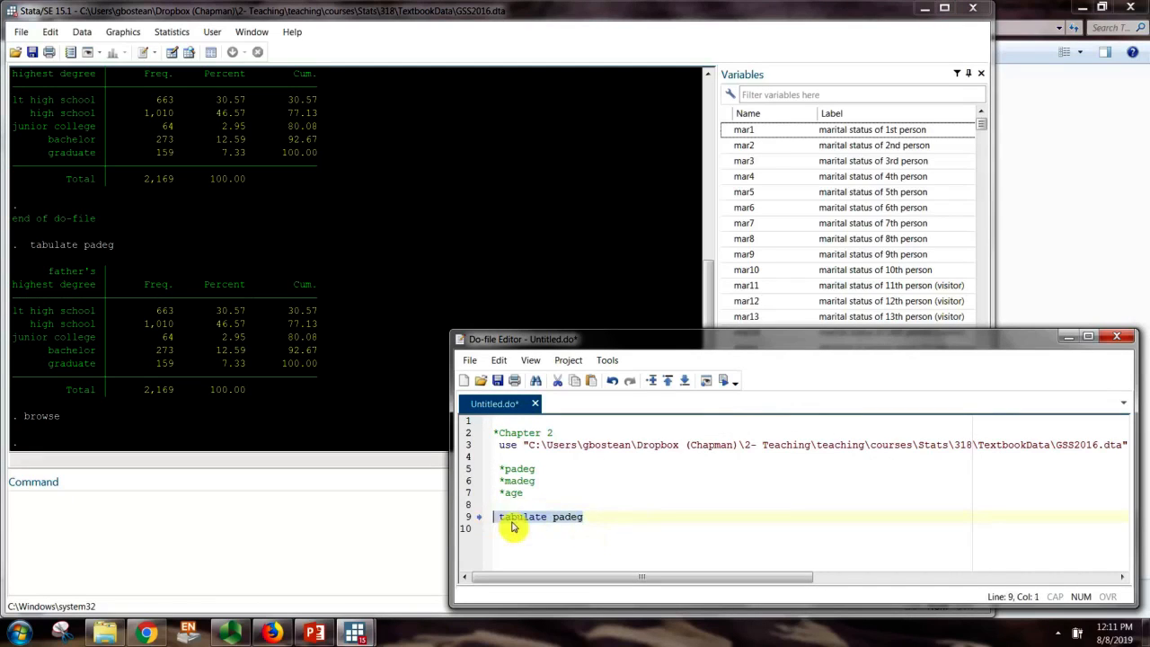
pyautogui.hotkey('ctrl', 'c')
pyautogui.click(513, 531)
pyautogui.hotkey('ctrl', 'v')
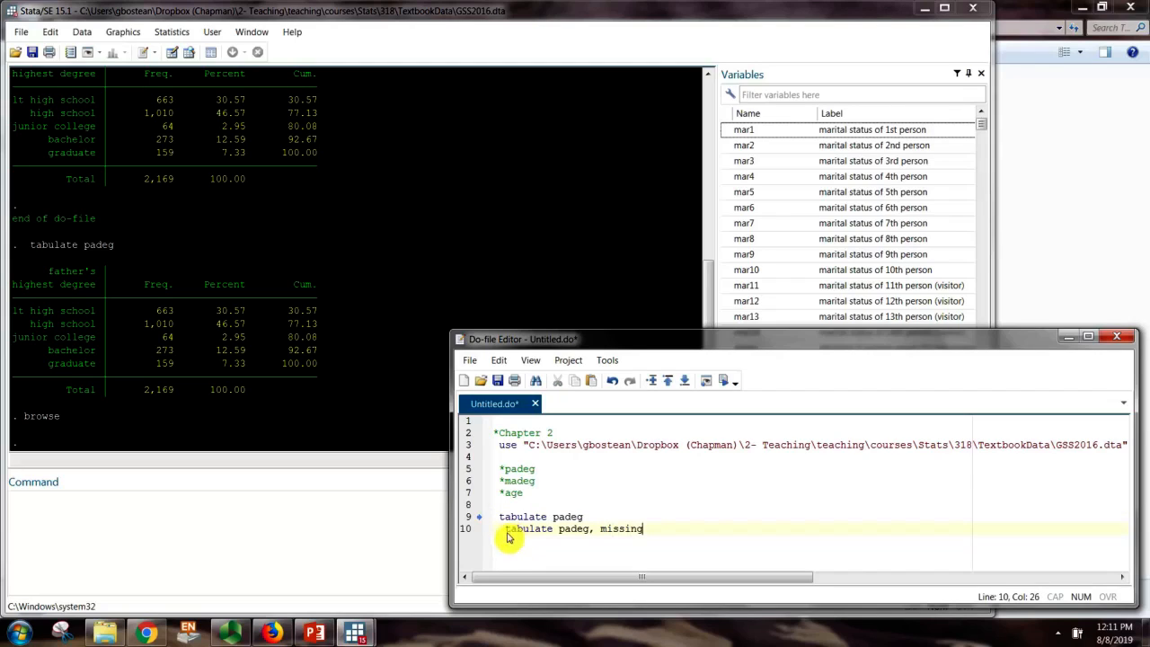
pyautogui.click(508, 532)
pyautogui.press('BackSpace')
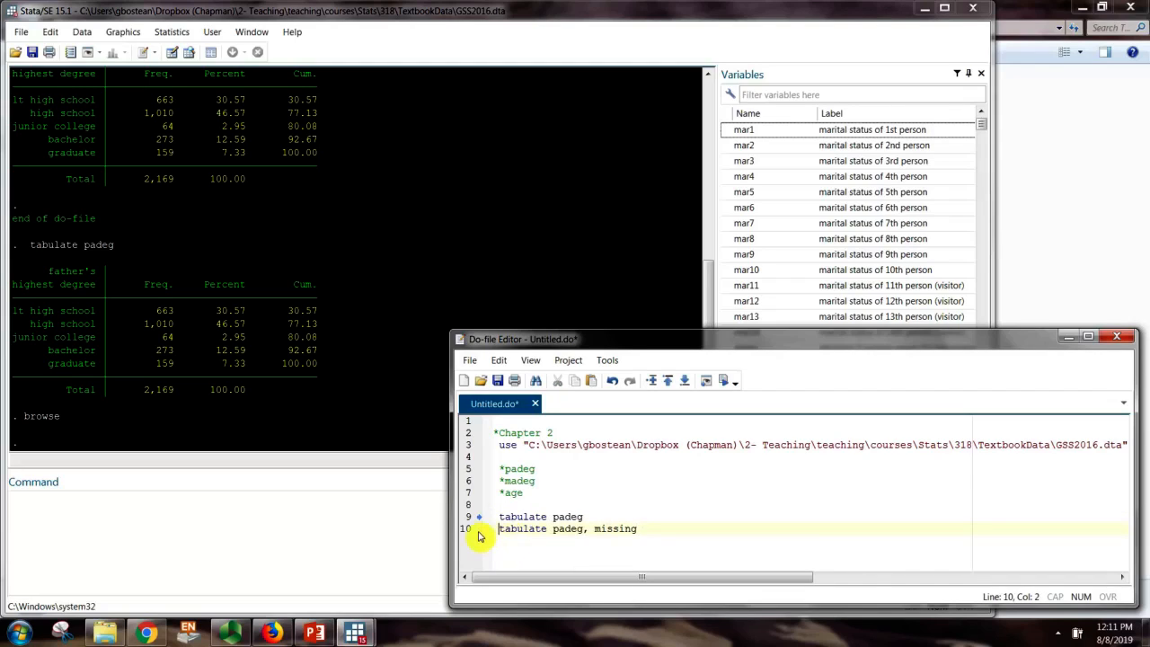
pyautogui.click(470, 535)
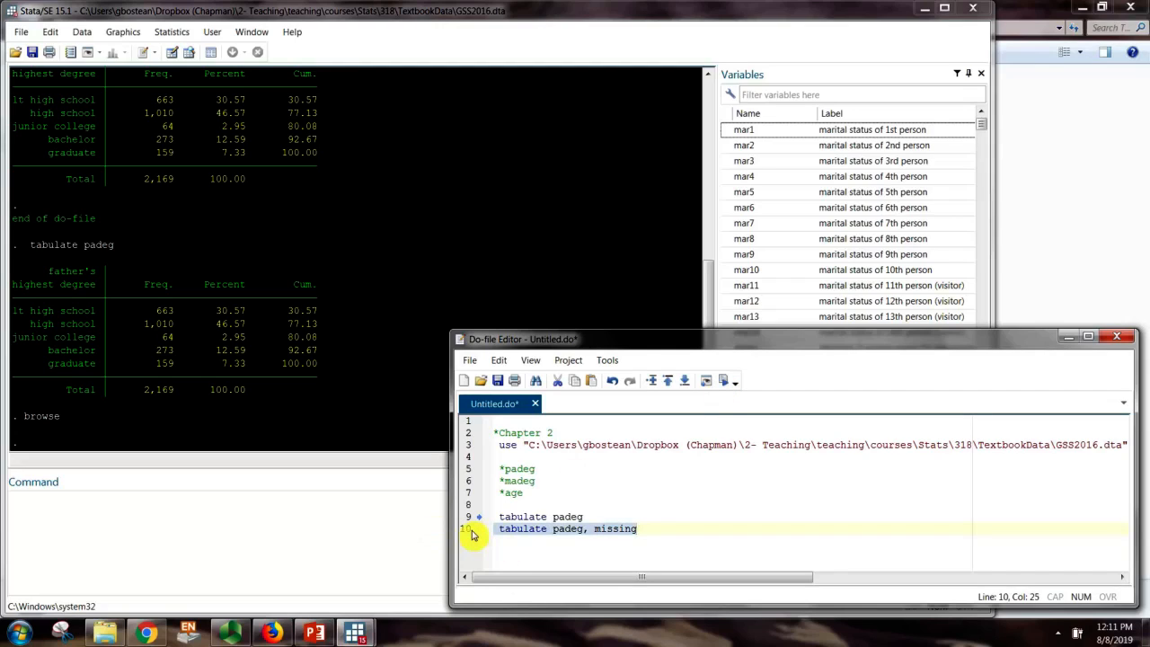
pyautogui.click(723, 385)
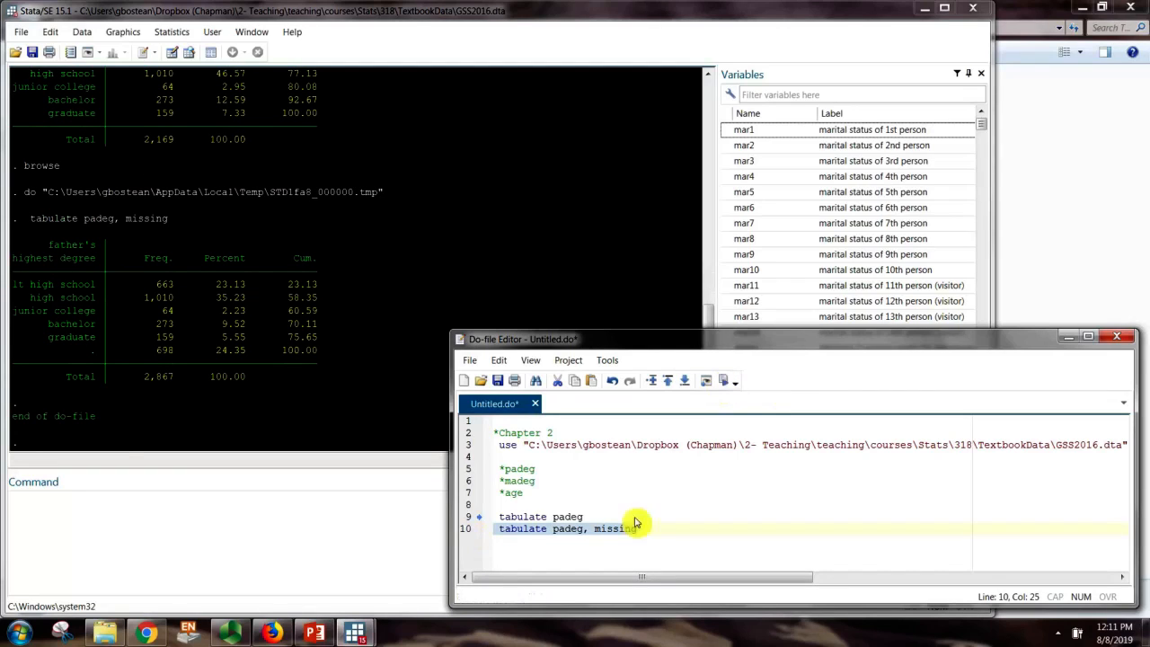
# Highlight the padeg missing row in the results: 698 missing (24.35%) of 2,867
pyautogui.click(126, 412)
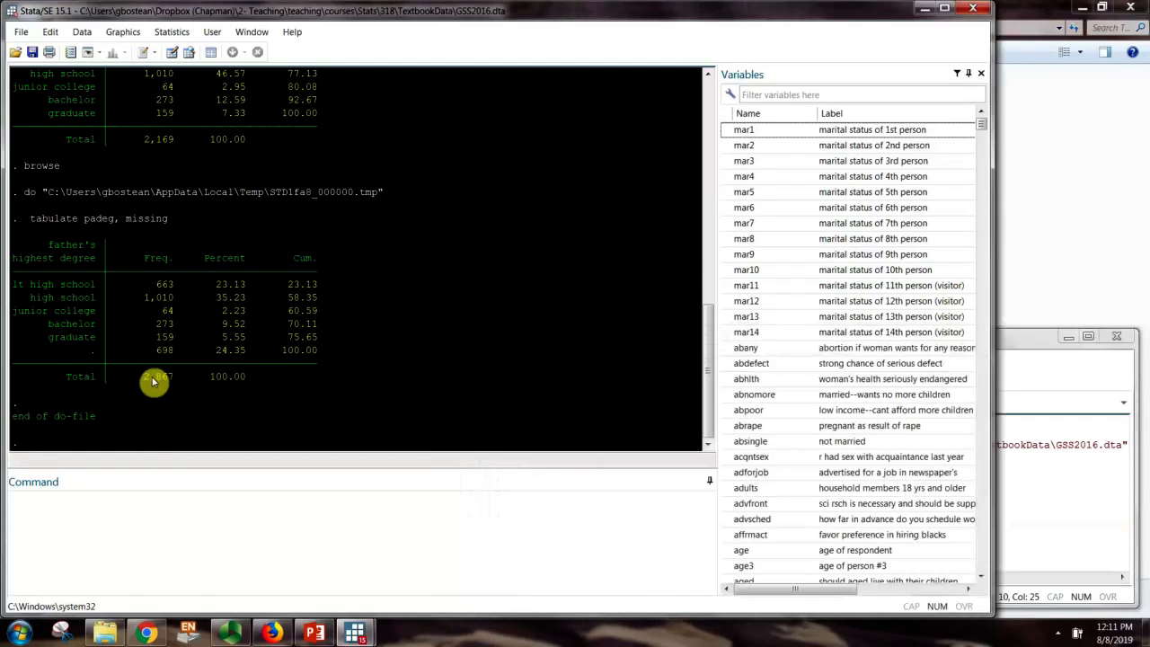
pyautogui.scroll(1, 144, 380)
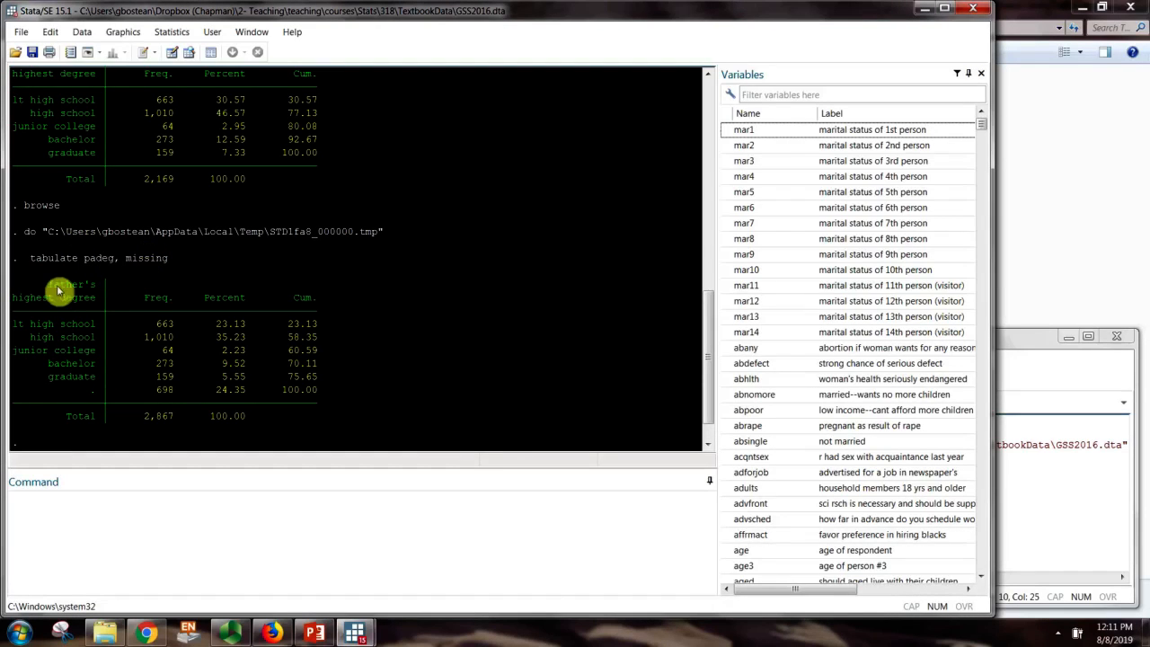
pyautogui.moveTo(73, 389); pyautogui.dragTo(334, 393)
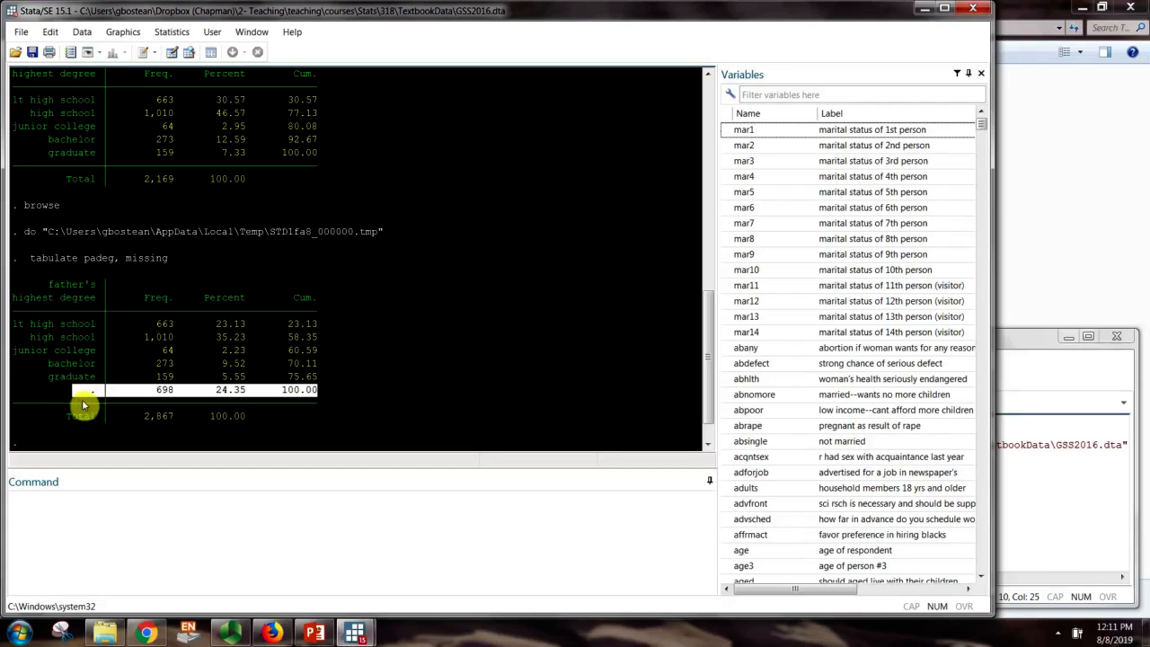
pyautogui.click(208, 391)
pyautogui.moveTo(105, 391); pyautogui.dragTo(327, 393)
pyautogui.click(55, 389)
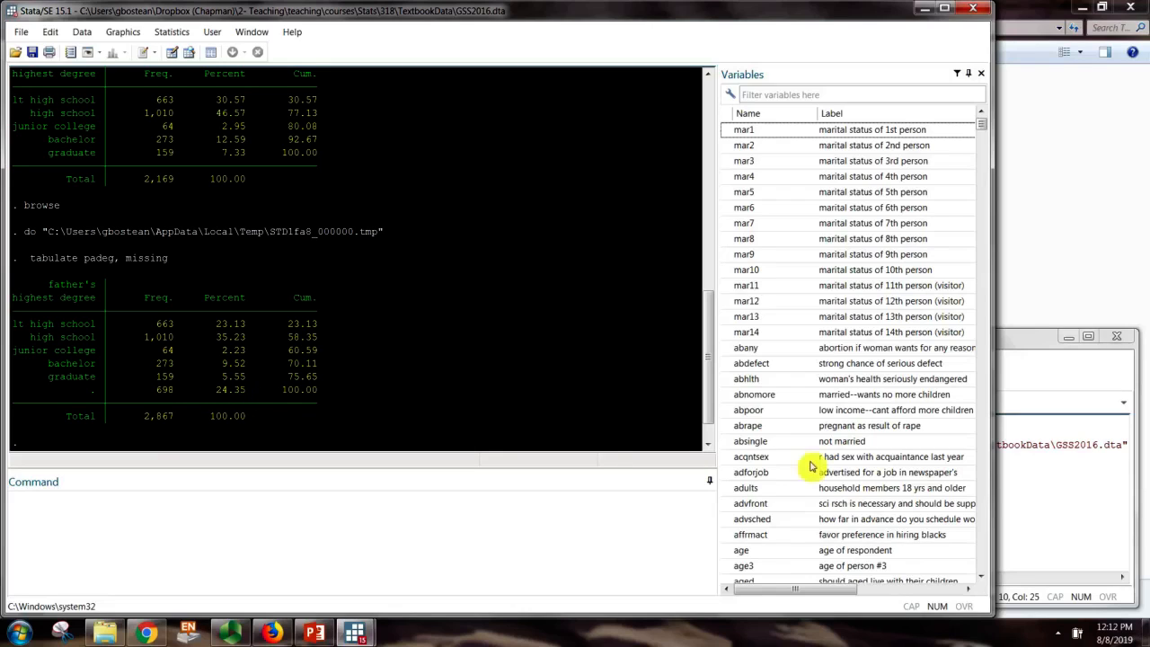
pyautogui.click(1052, 531)
# Add 'tabulate padeg, missing nolabel' on line 11 and run it, listing codes 0–4
pyautogui.moveTo(677, 539); pyautogui.dragTo(501, 529)
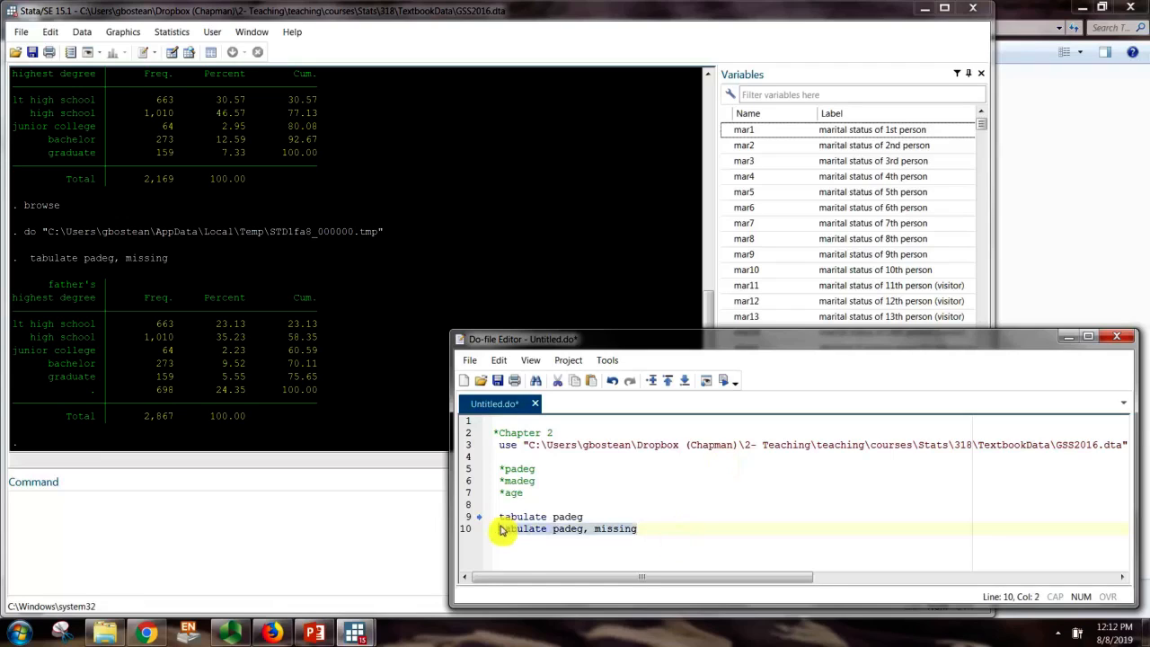
pyautogui.click(519, 546)
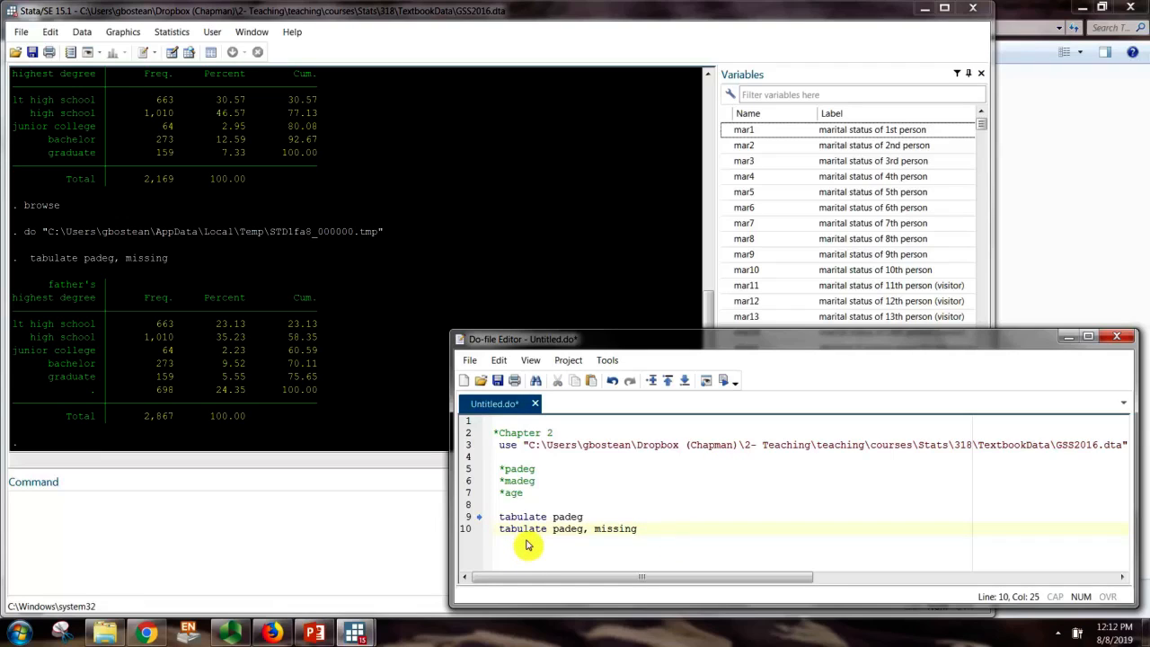
pyautogui.press('Return')
pyautogui.hotkey('ctrl', 'v')
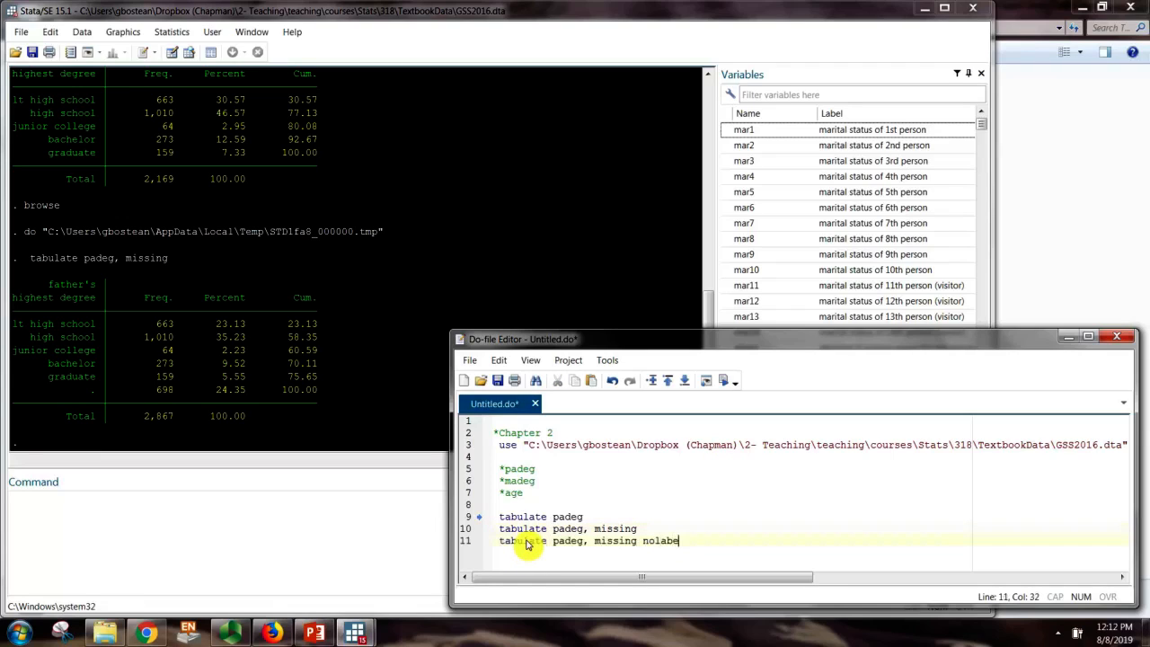
pyautogui.doubleClick(529, 543)
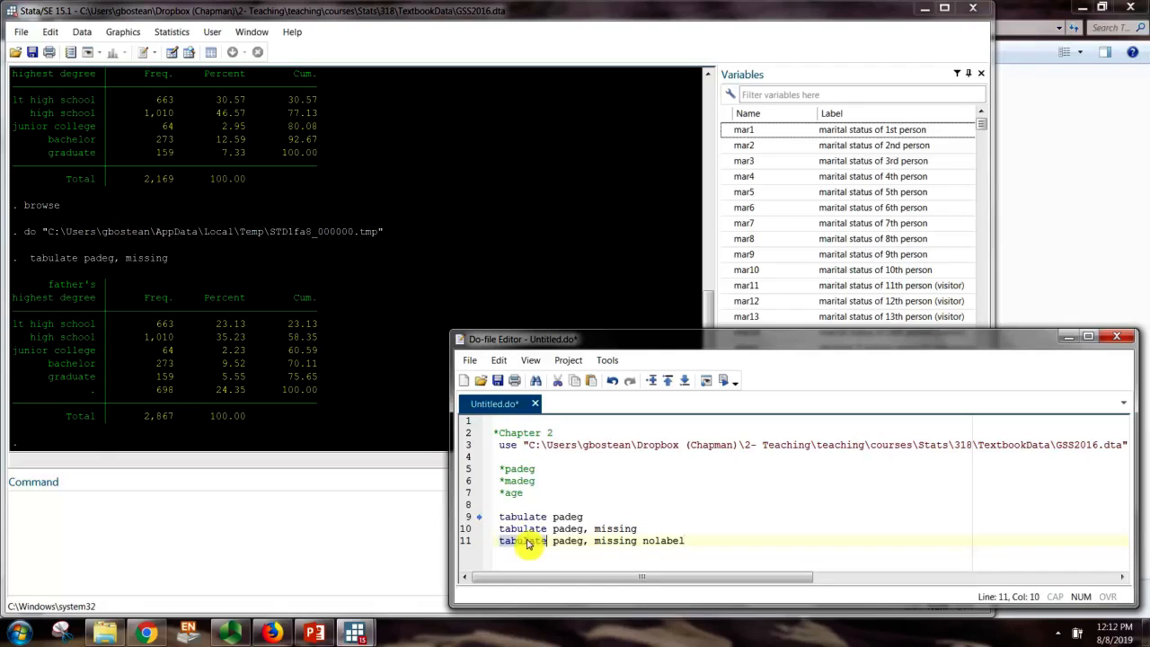
pyautogui.click(476, 546)
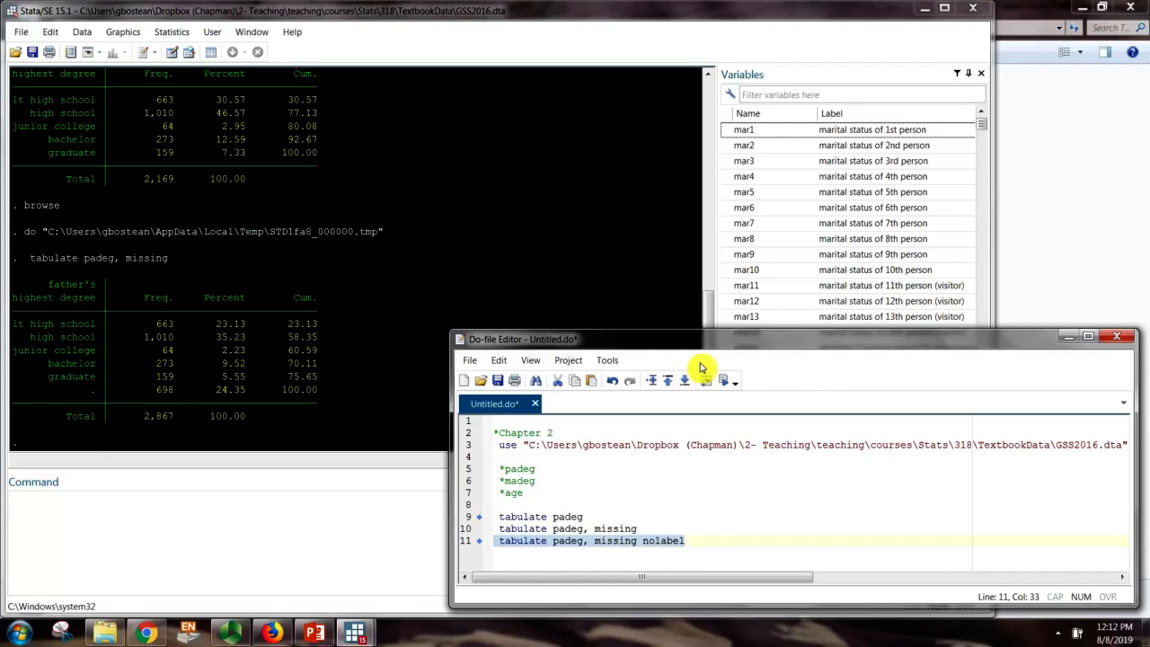
pyautogui.click(723, 381)
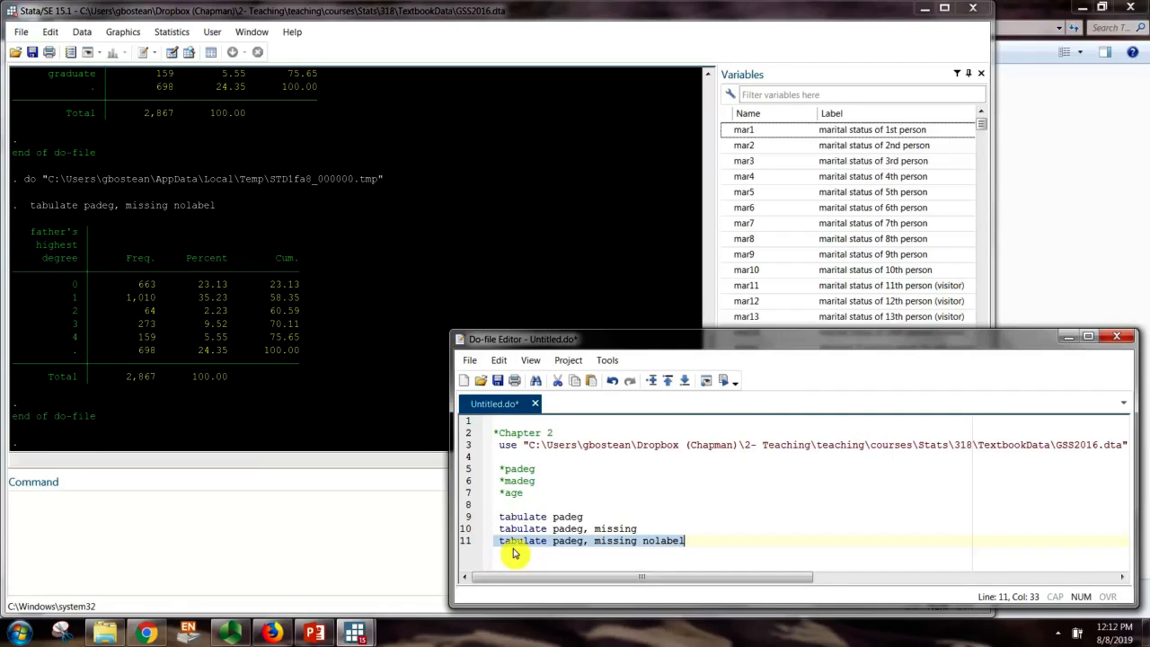
pyautogui.click(537, 541)
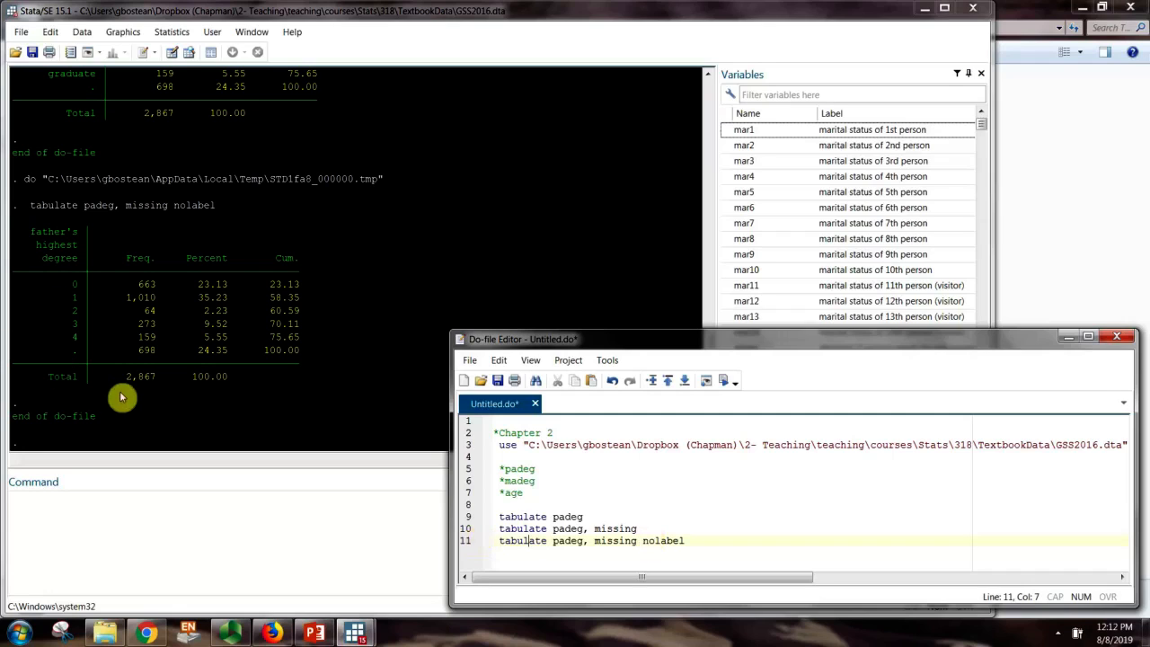
pyautogui.click(79, 295)
pyautogui.scroll(2, 77, 298)
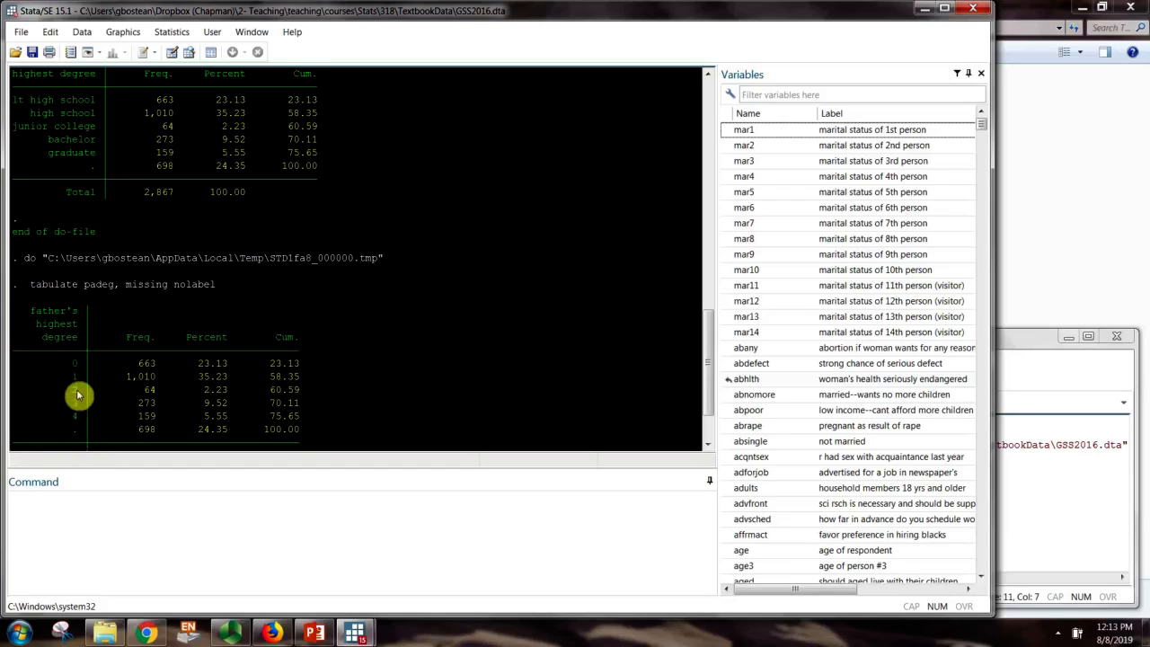
pyautogui.scroll(-2, 117, 388)
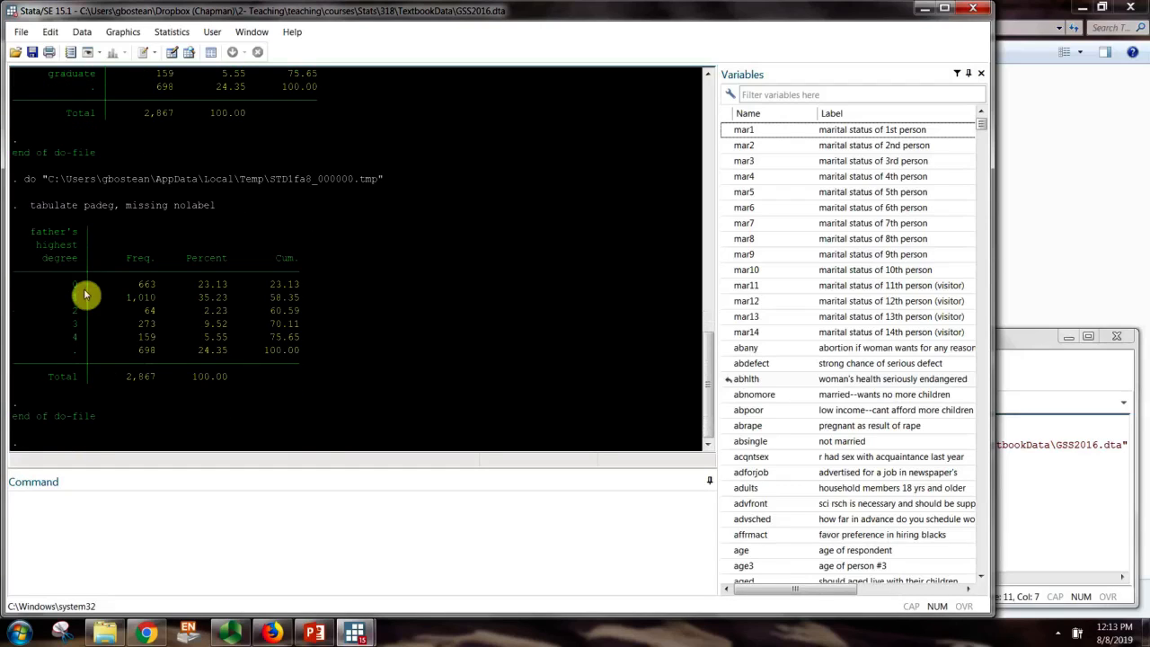
pyautogui.scroll(1, 74, 361)
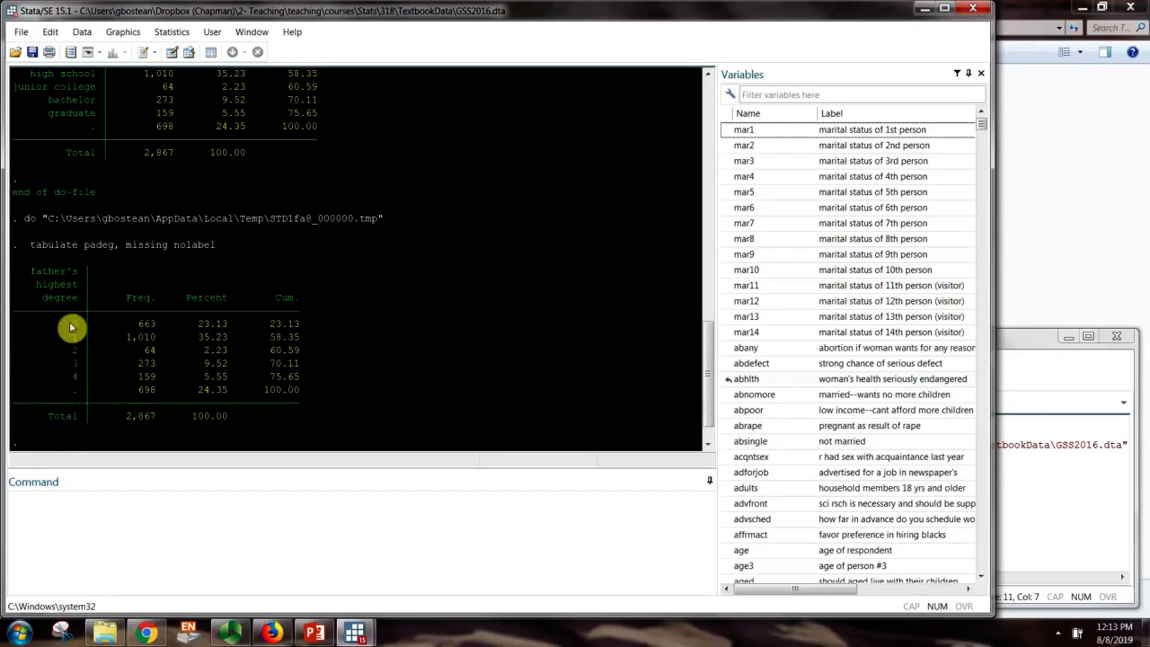
pyautogui.scroll(1, 87, 379)
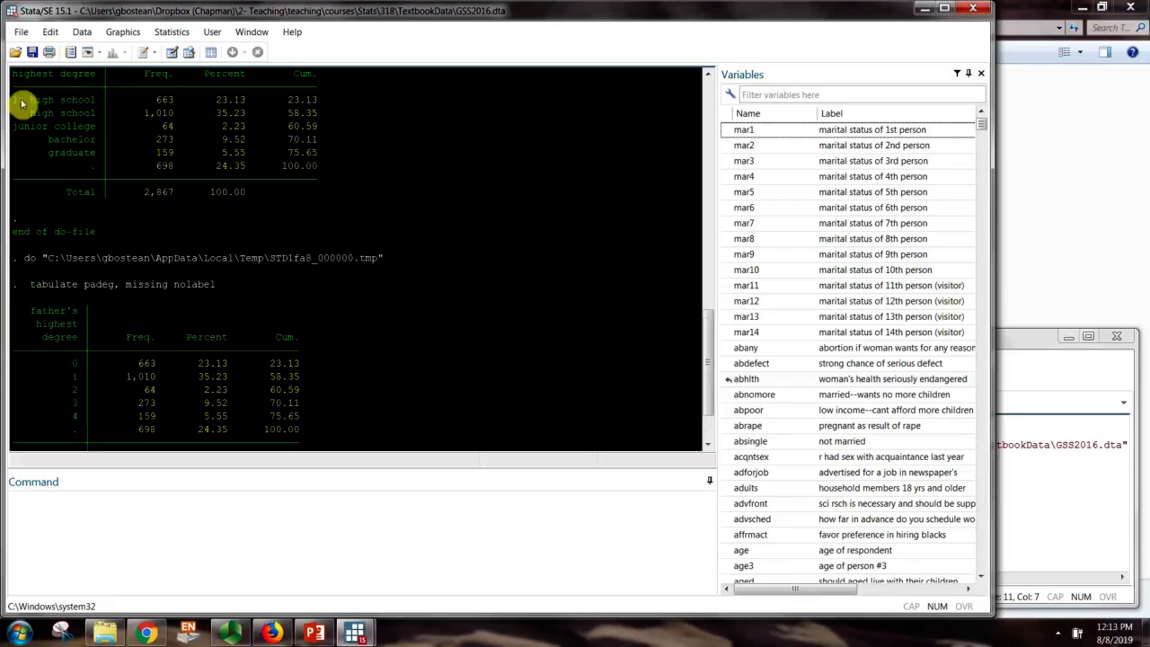
pyautogui.moveTo(4, 101); pyautogui.dragTo(95, 101)
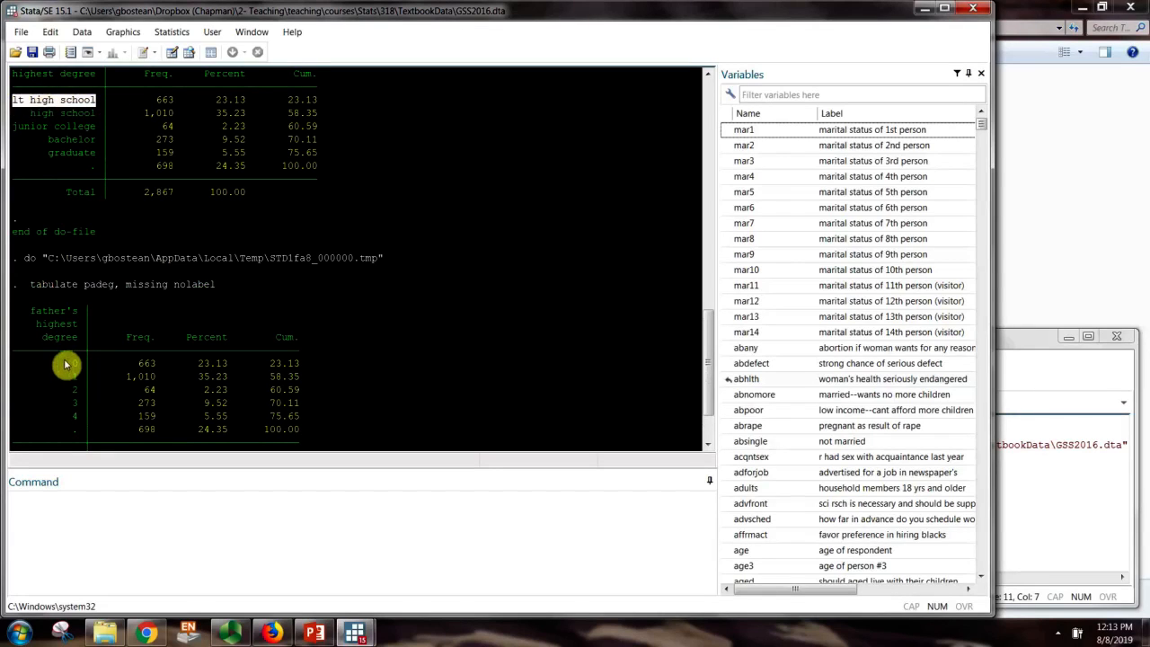
pyautogui.moveTo(64, 364); pyautogui.dragTo(90, 369)
pyautogui.moveTo(26, 111); pyautogui.dragTo(91, 118)
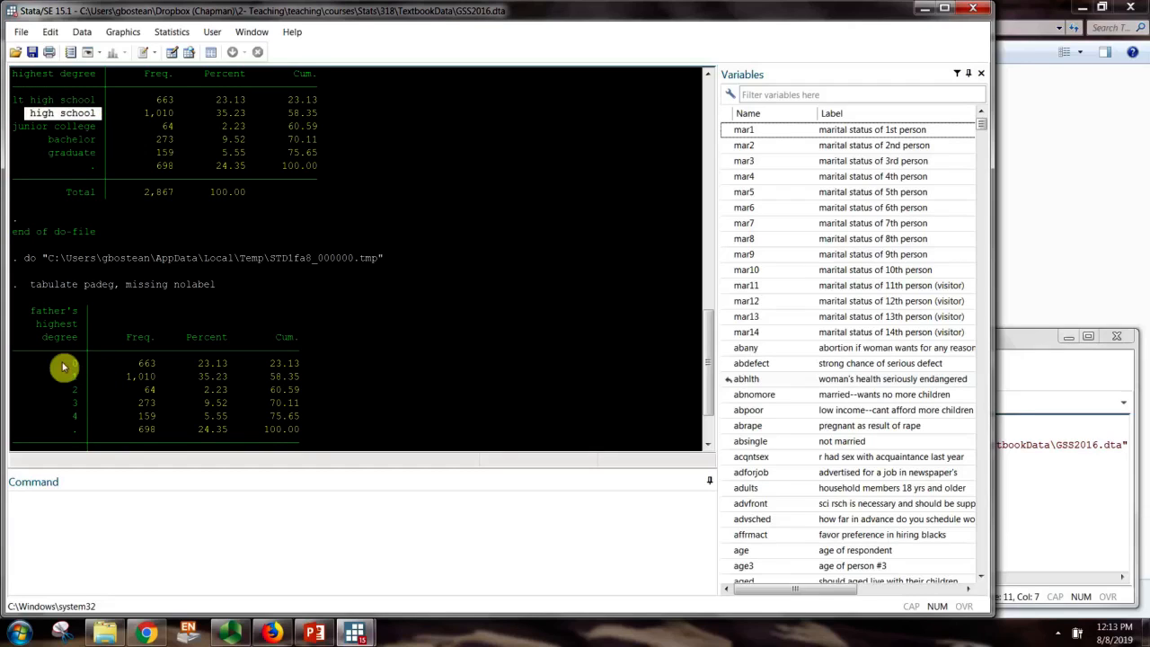
pyautogui.moveTo(66, 378); pyautogui.dragTo(79, 377)
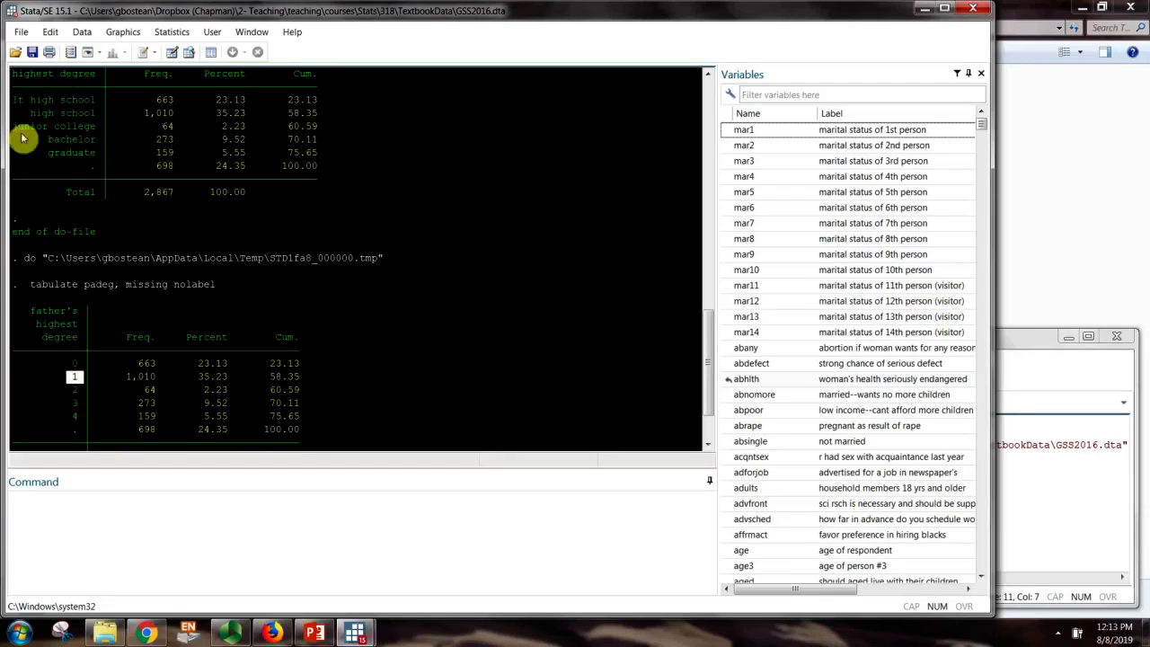
pyautogui.moveTo(14, 130); pyautogui.dragTo(102, 124)
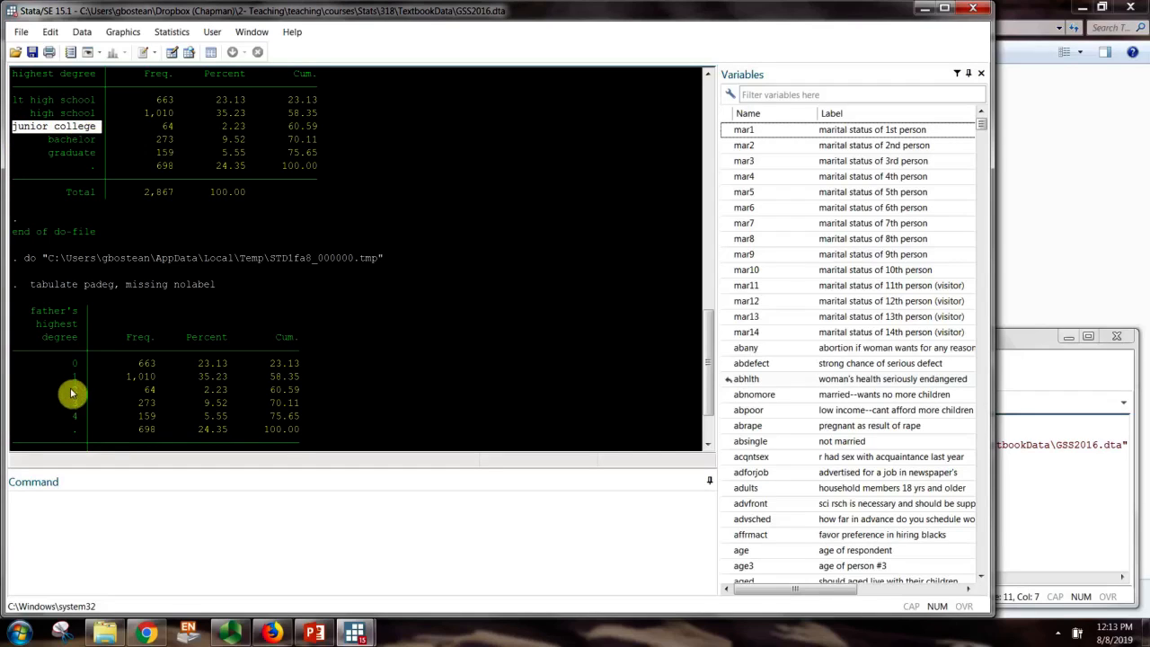
pyautogui.moveTo(56, 390); pyautogui.dragTo(89, 390)
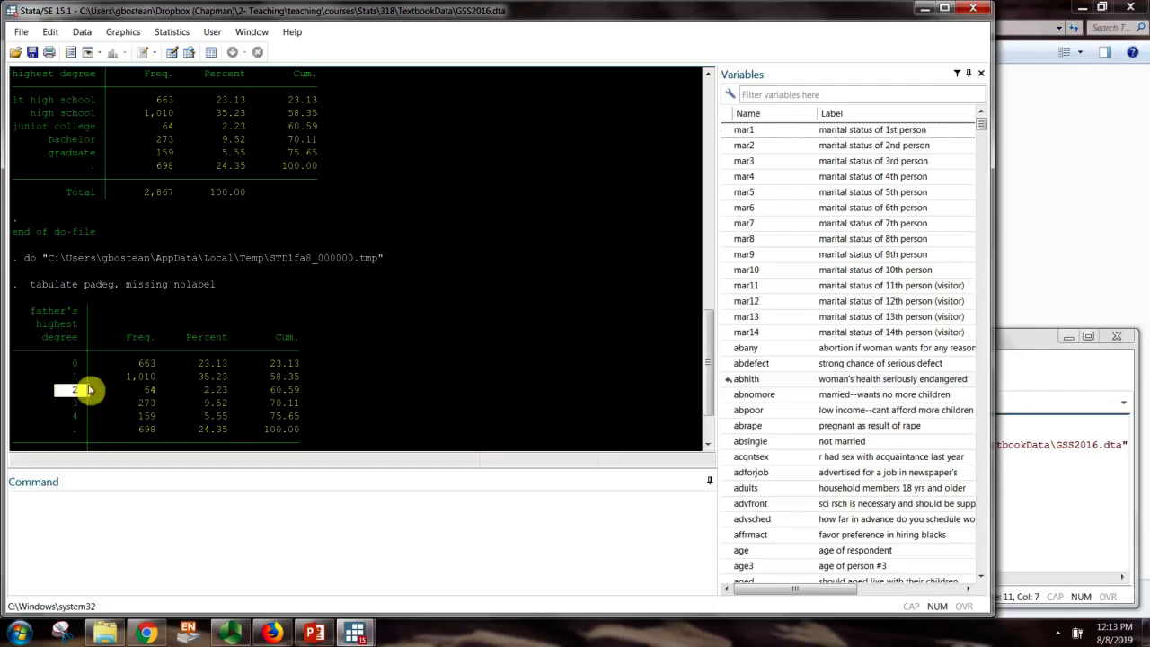
pyautogui.moveTo(13, 128); pyautogui.dragTo(303, 134)
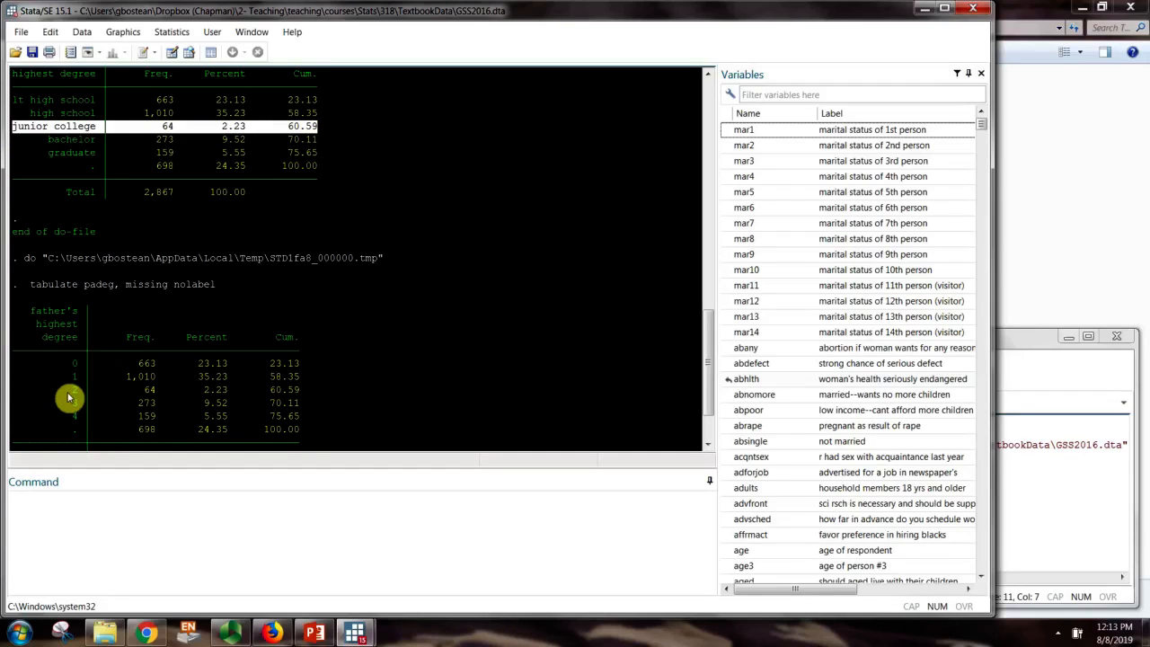
pyautogui.moveTo(51, 390); pyautogui.dragTo(334, 390)
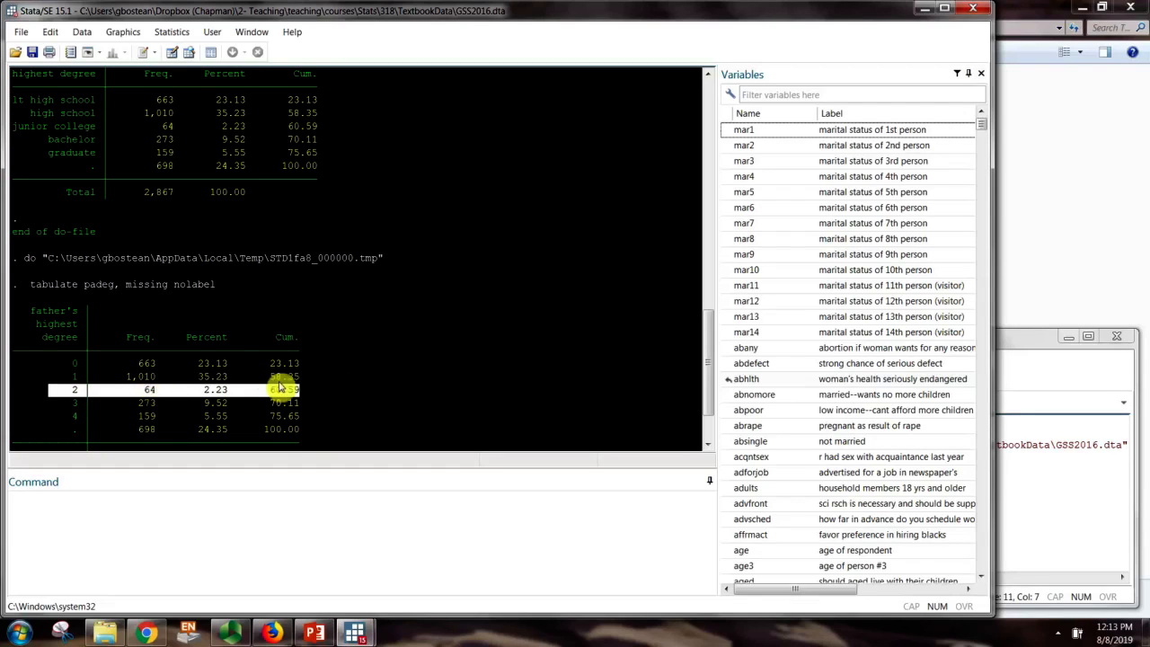
pyautogui.click(344, 377)
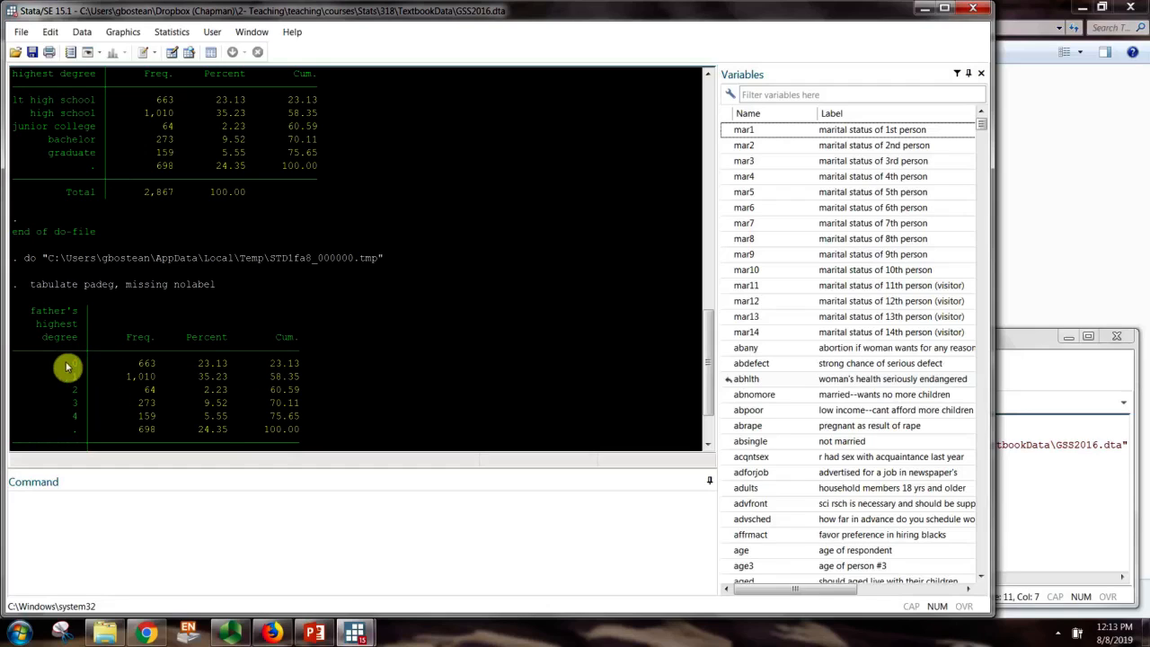
pyautogui.moveTo(60, 359); pyautogui.dragTo(305, 424)
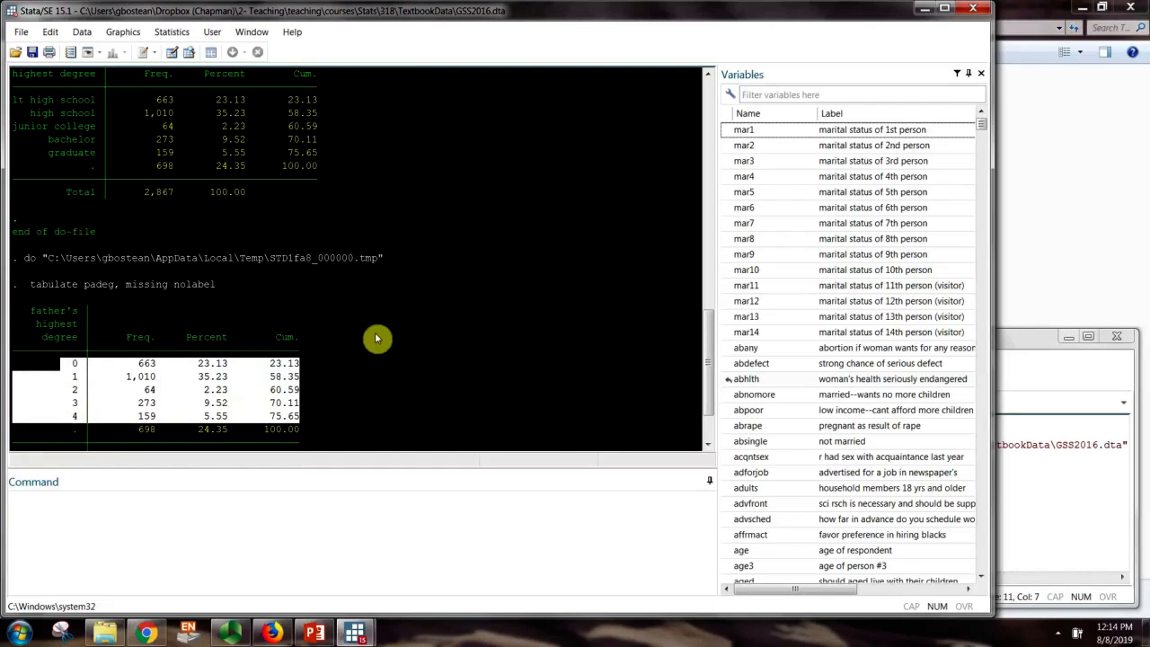
pyautogui.scroll(-2, 377, 338)
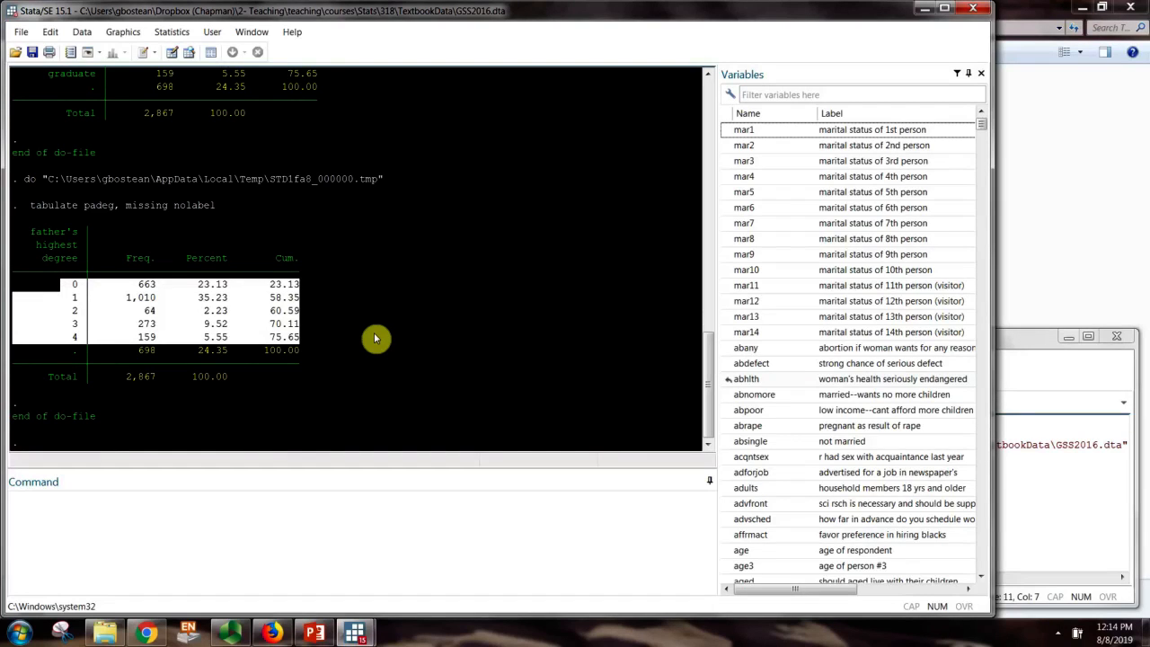
pyautogui.click(330, 356)
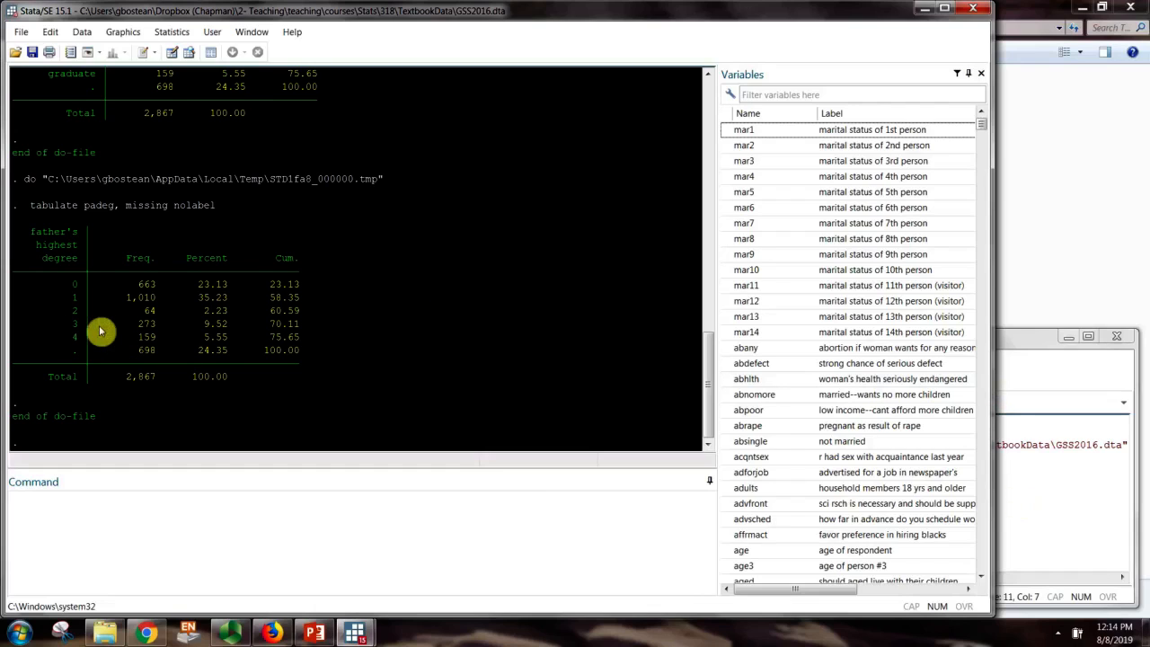
# Duplicate the three padeg tabulate lines onto lines 14–16 of the do-file
pyautogui.click(1060, 456)
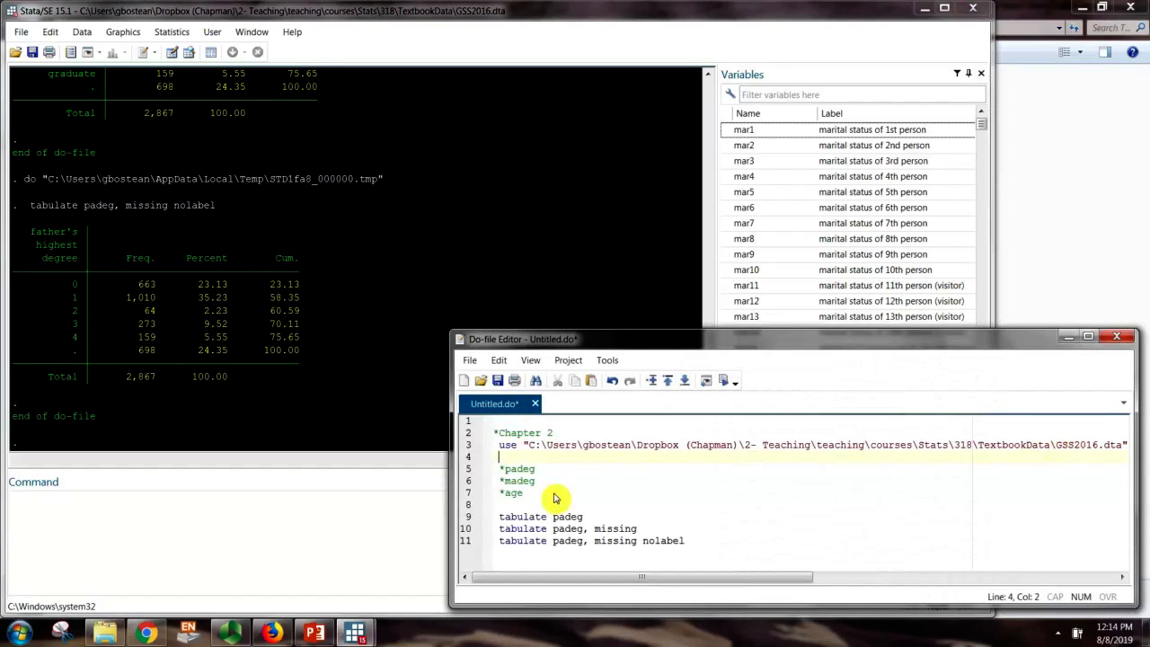
pyautogui.moveTo(694, 541); pyautogui.dragTo(495, 518)
pyautogui.hotkey('ctrl', 'c')
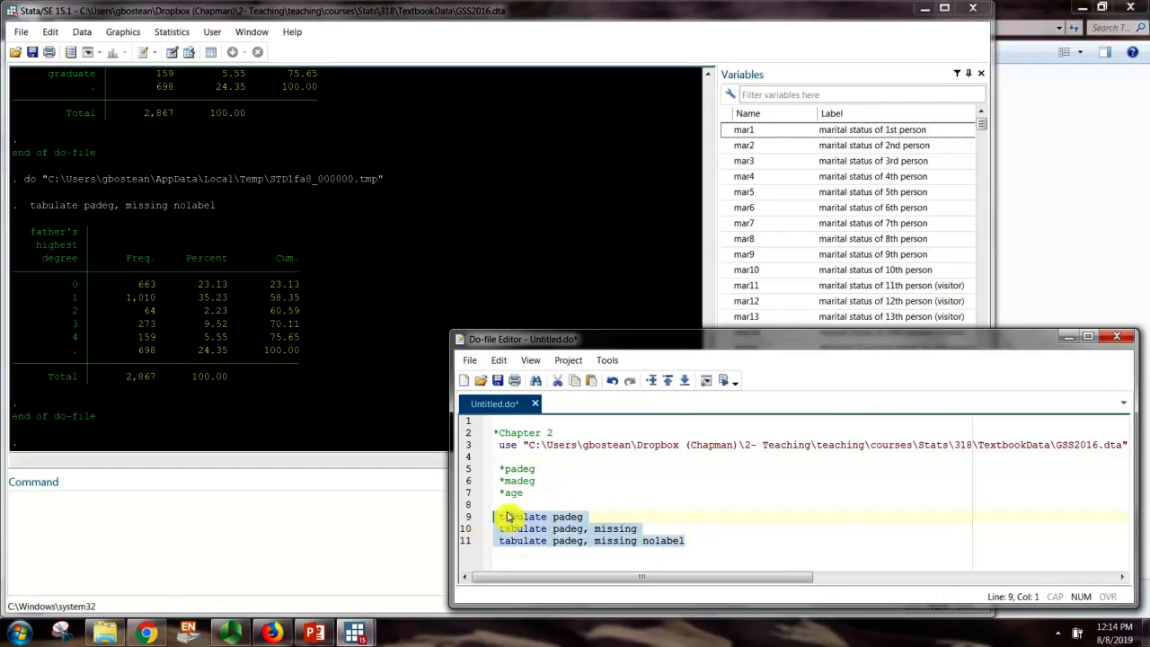
pyautogui.click(526, 560)
pyautogui.press('Return')
pyautogui.press('Return')
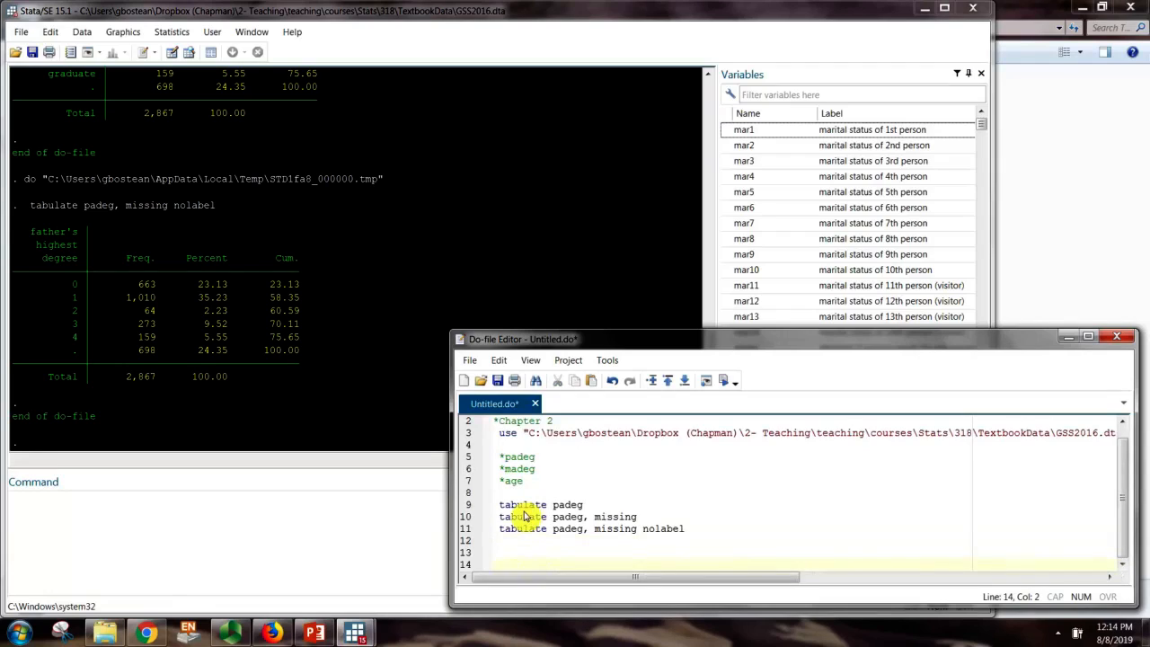
pyautogui.hotkey('ctrl', 'v')
pyautogui.click(504, 543)
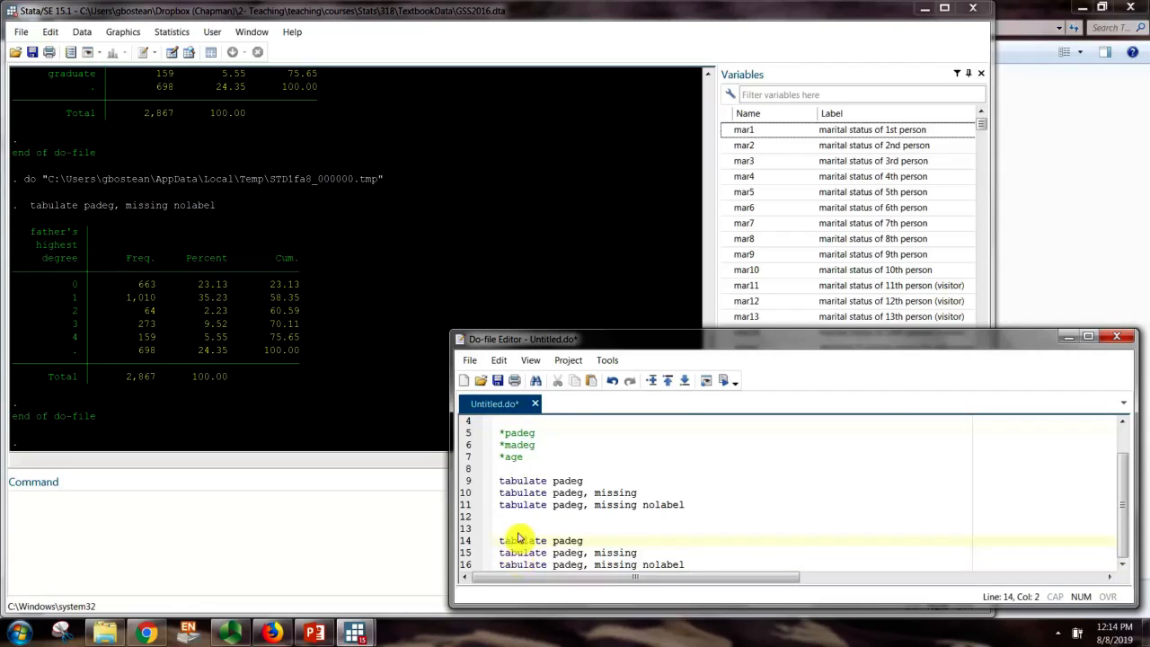
pyautogui.click(694, 566)
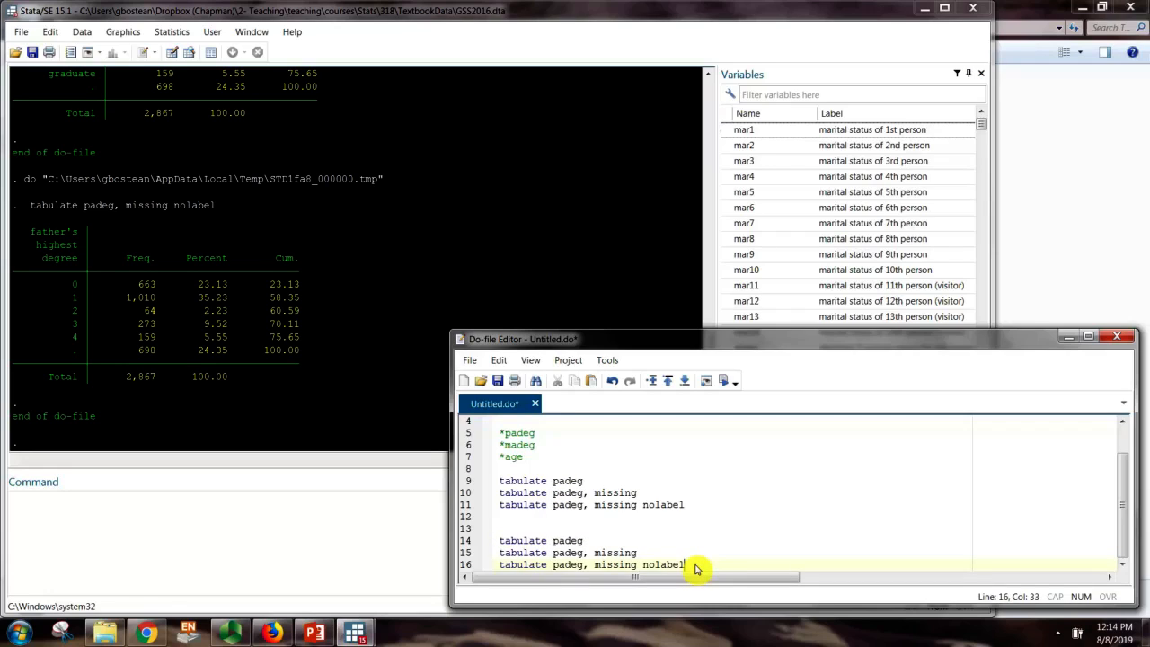
pyautogui.press('Return')
pyautogui.press('Return')
pyautogui.press('Return')
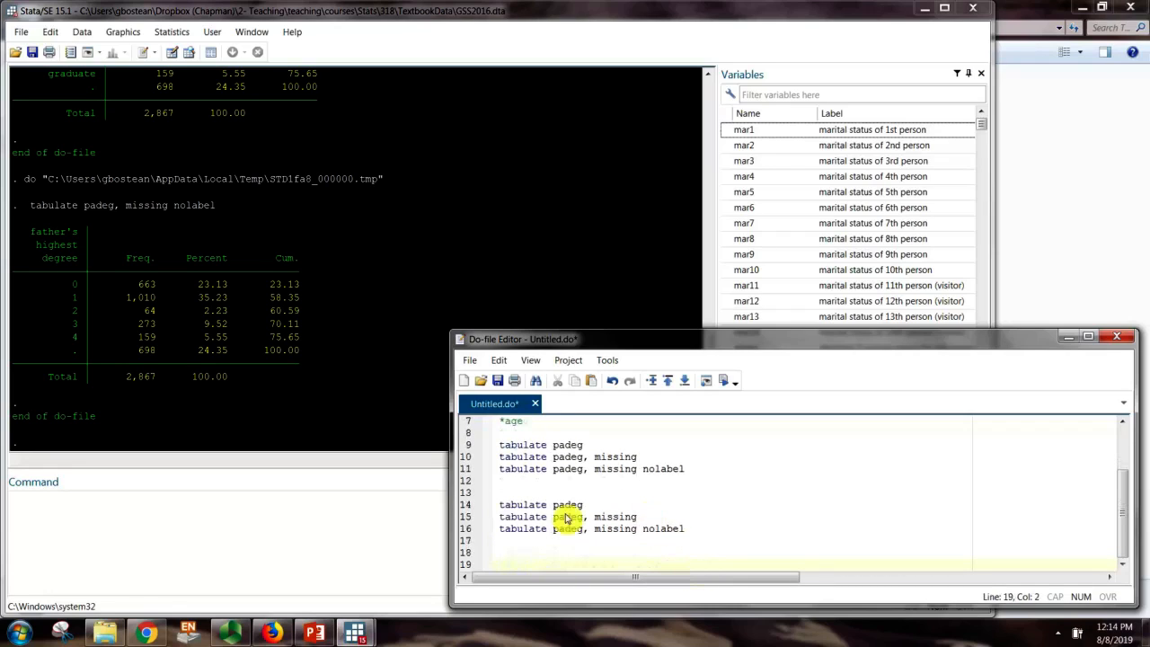
# Change padeg to madeg in the pasted lines and select lines 14–16
pyautogui.click(555, 506)
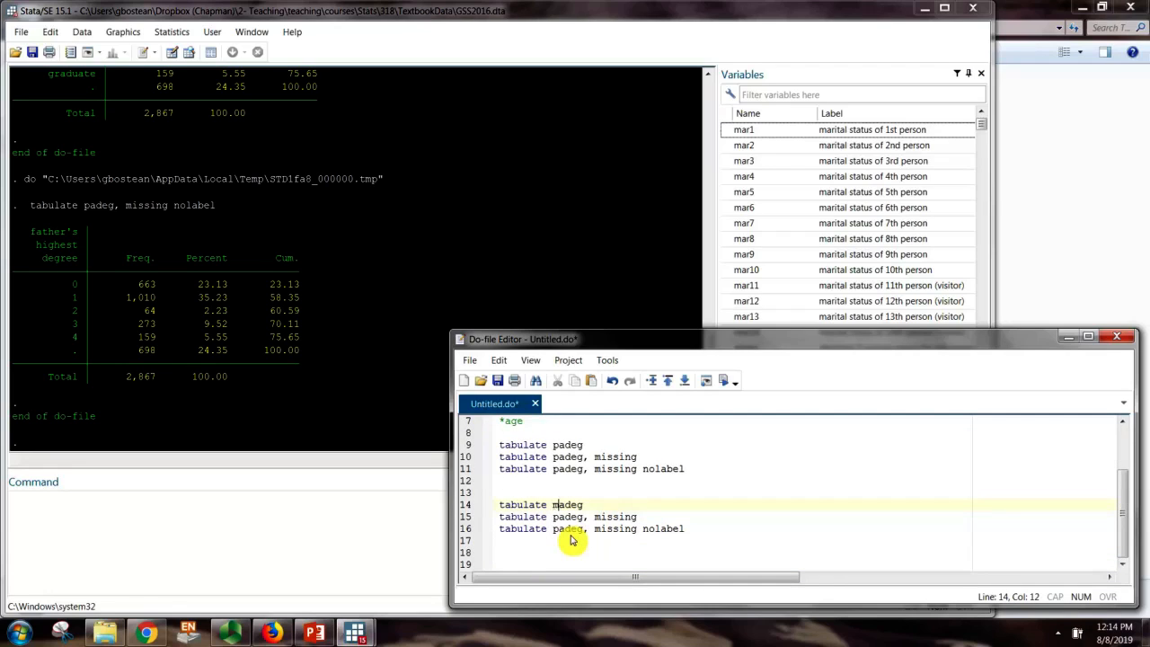
pyautogui.press('BackSpace')
pyautogui.write('m')
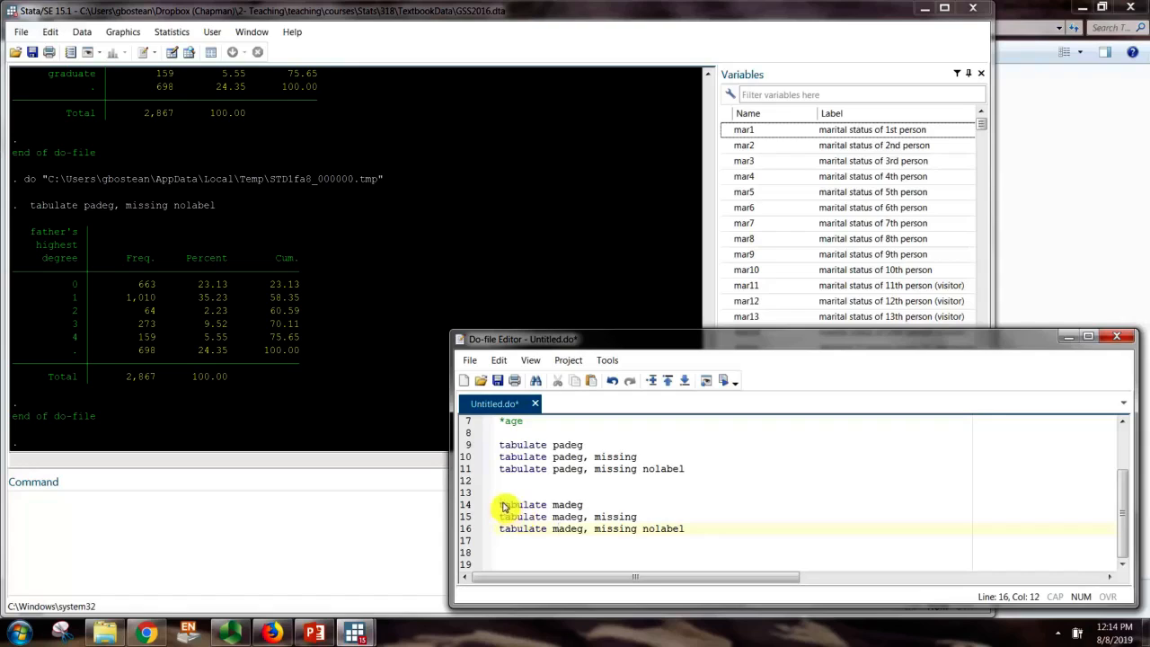
pyautogui.moveTo(500, 506); pyautogui.dragTo(685, 535)
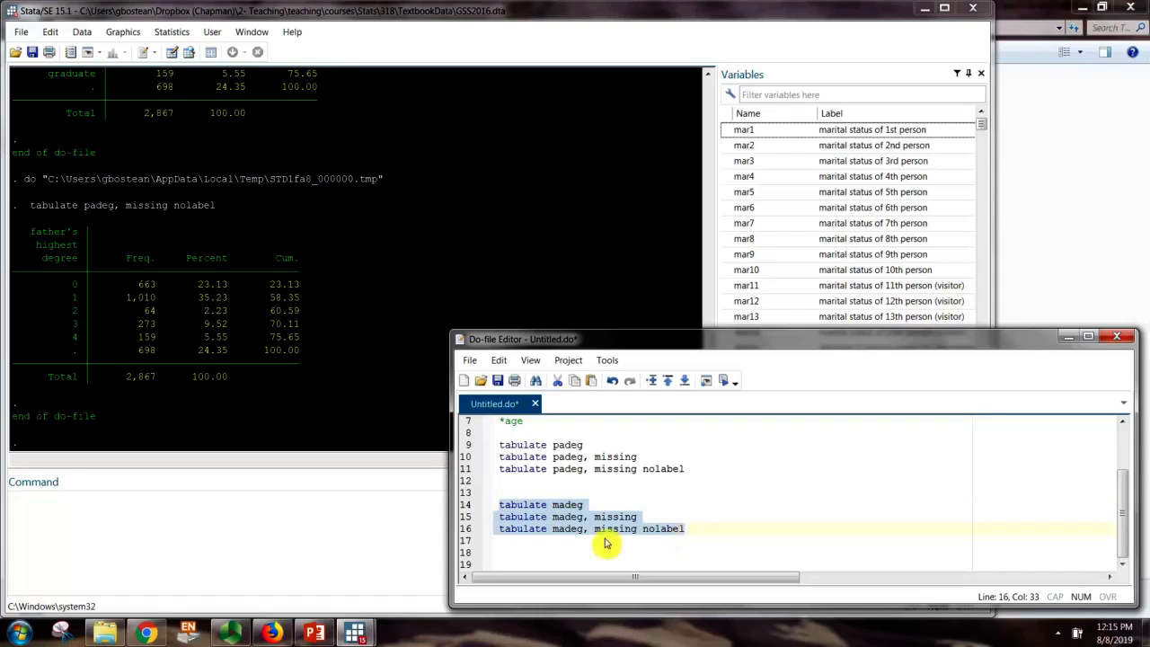
# Run the madeg tabulations and review them: 2,667 valid, 200 missing (6.98%) of 2,867
pyautogui.click(730, 383)
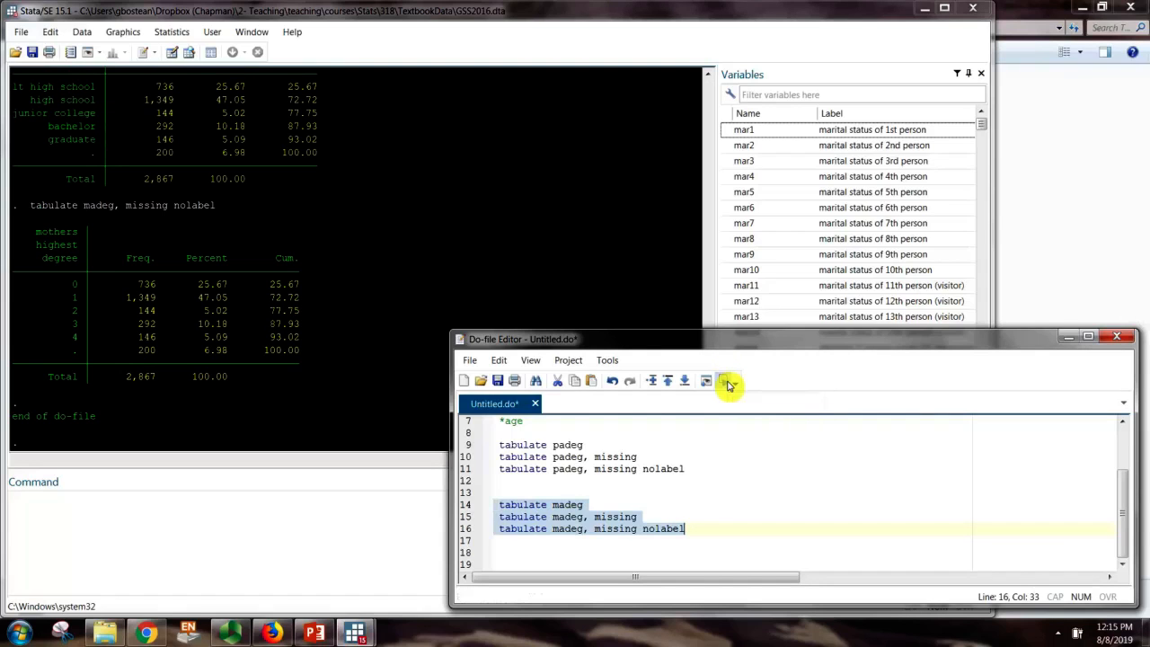
pyautogui.click(185, 350)
pyautogui.scroll(7, 270, 296)
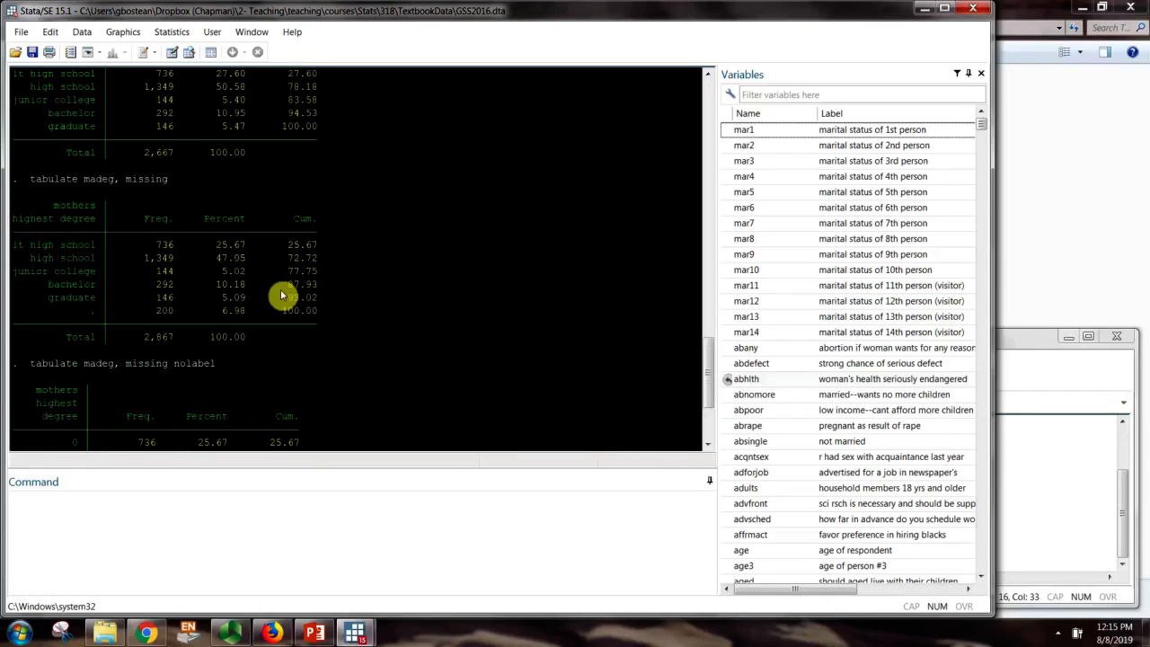
pyautogui.moveTo(18, 101); pyautogui.dragTo(404, 115)
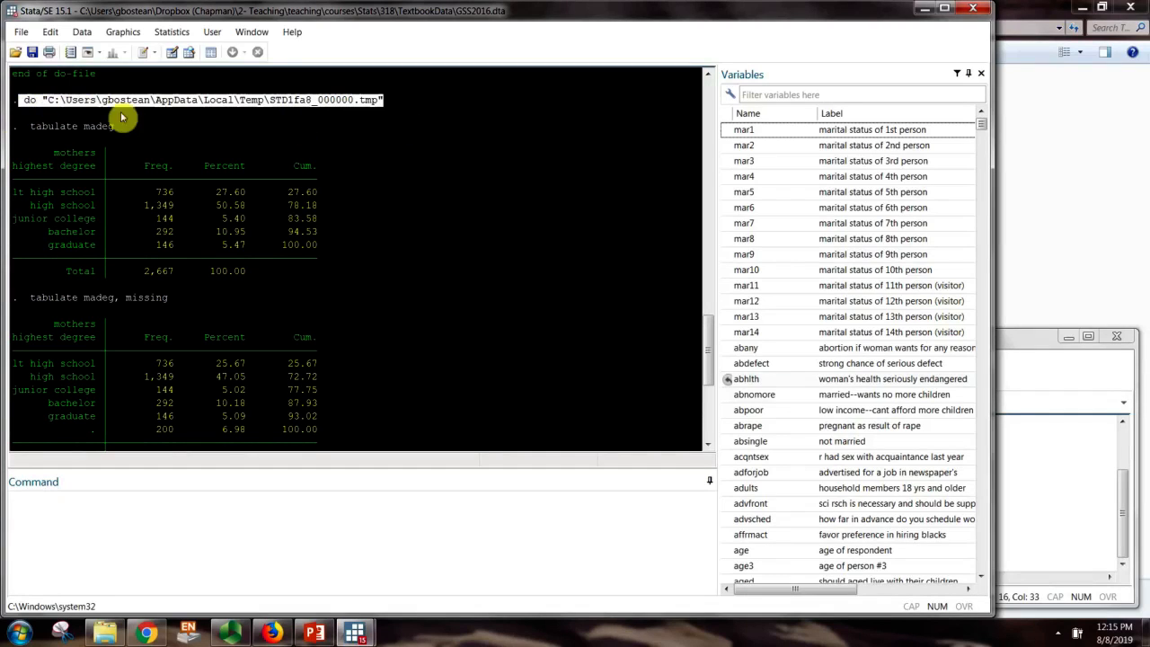
pyautogui.click(30, 125)
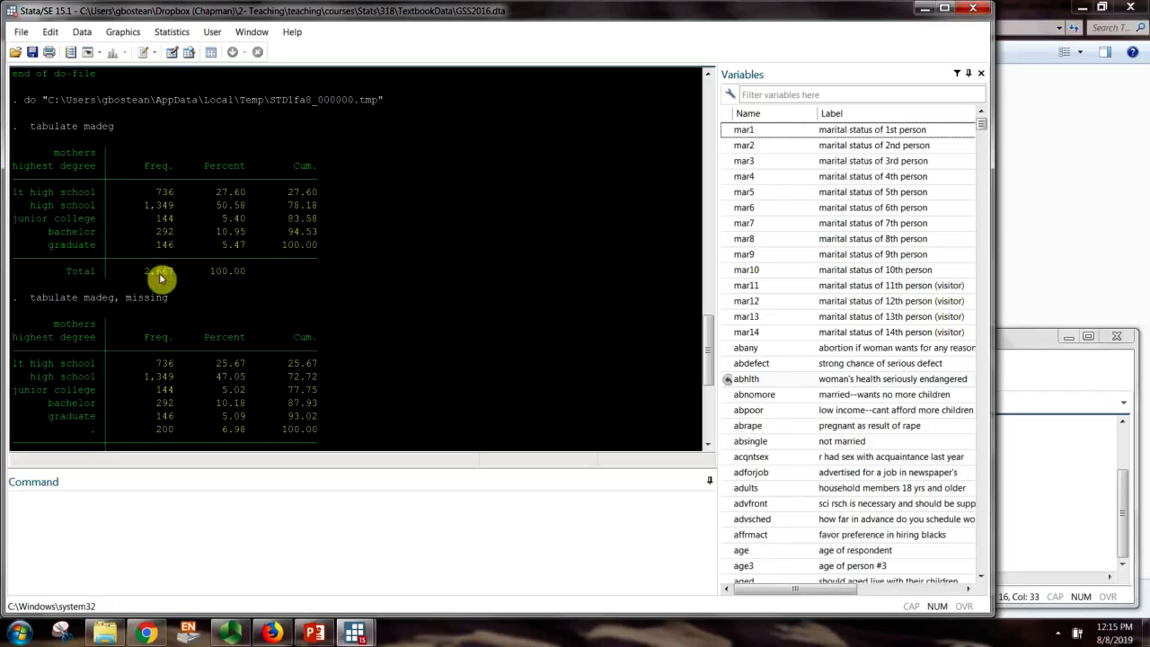
pyautogui.scroll(15, 160, 279)
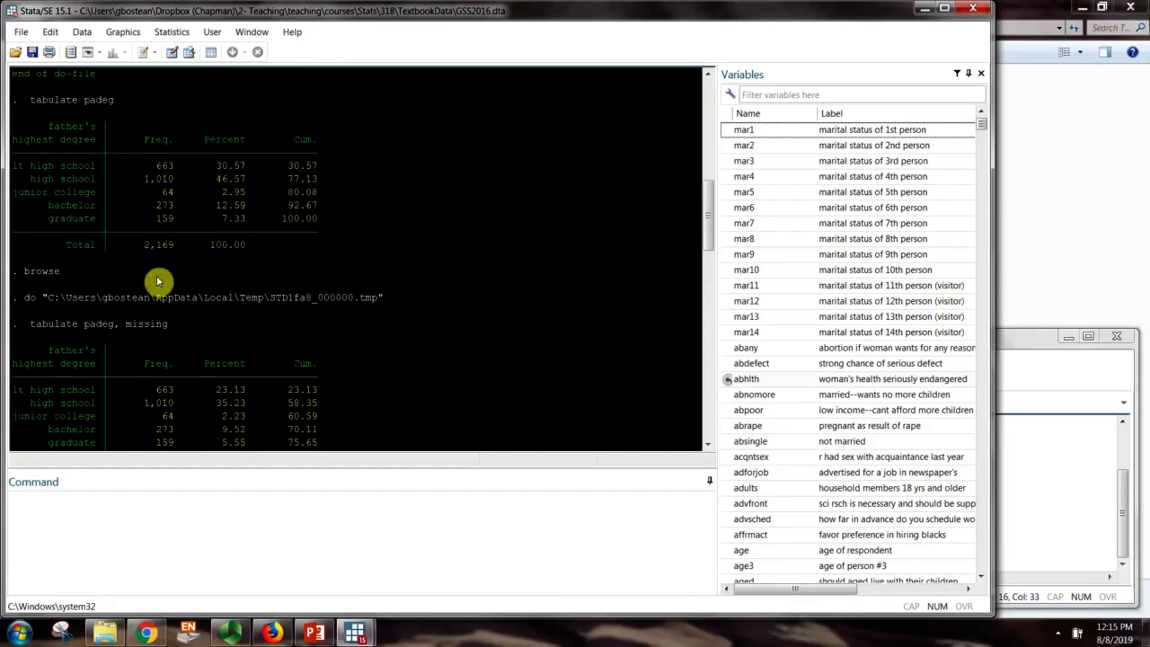
pyautogui.scroll(3, 158, 281)
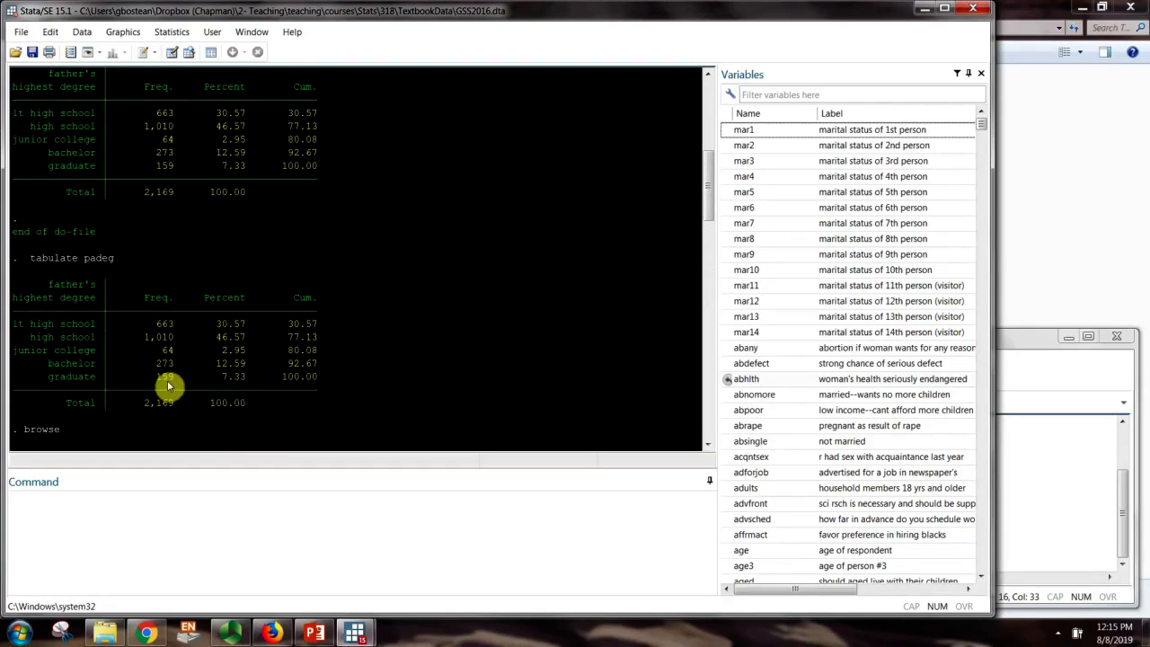
pyautogui.moveTo(139, 402); pyautogui.dragTo(177, 406)
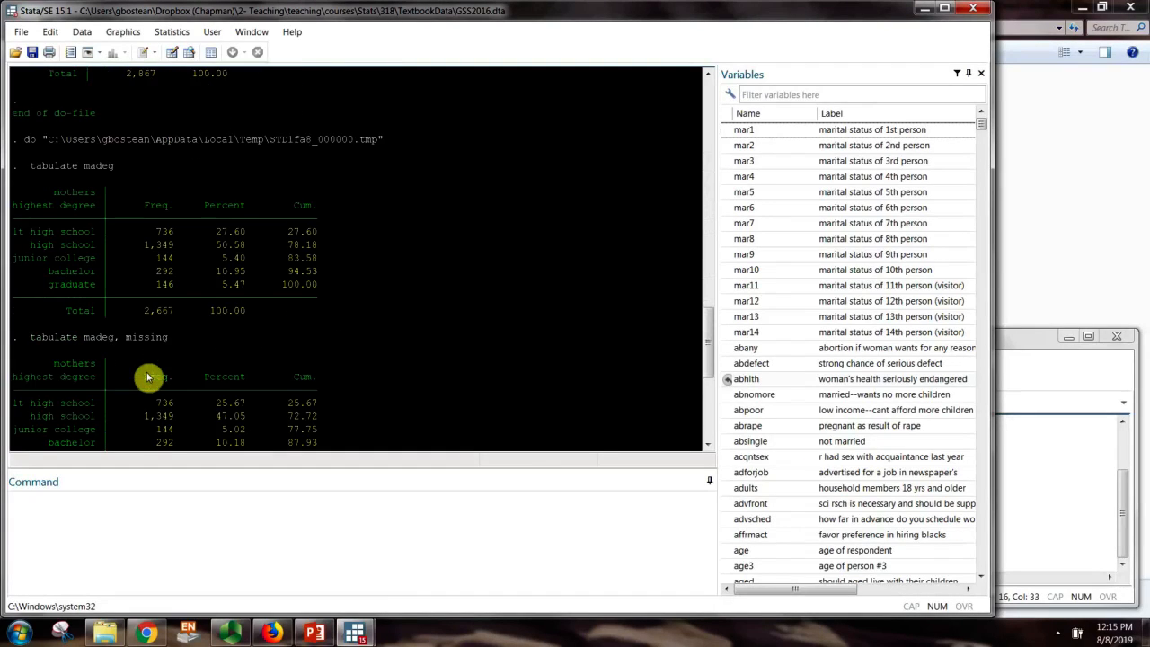
pyautogui.scroll(-2, 147, 377)
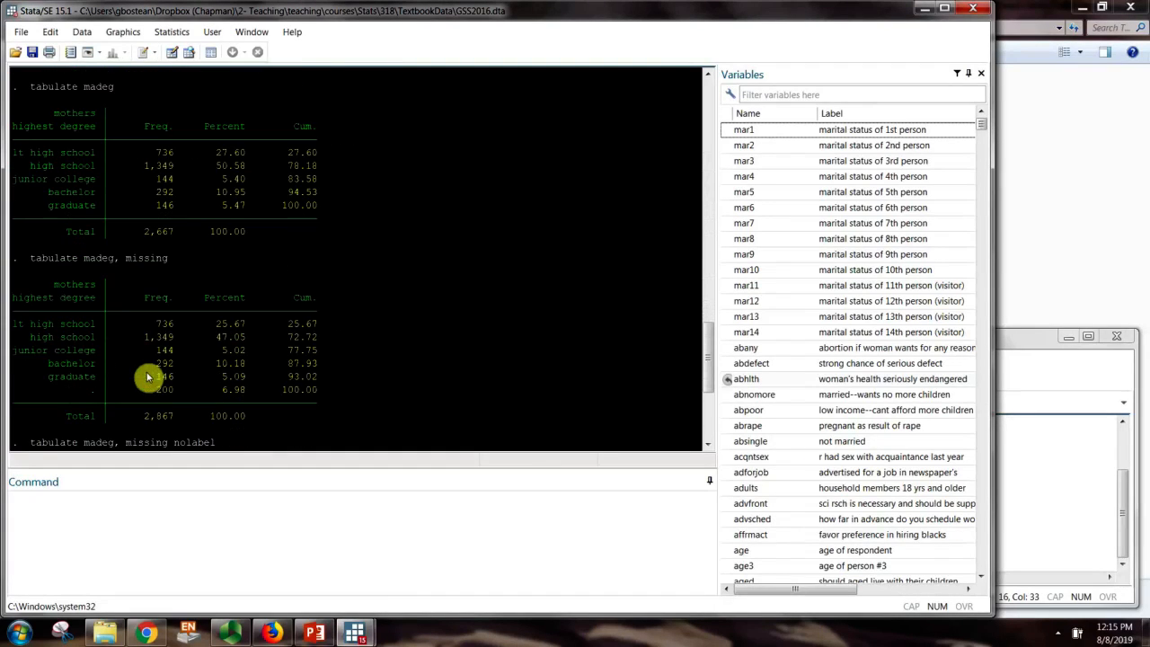
pyautogui.scroll(1, 147, 378)
pyautogui.scroll(-1, 147, 378)
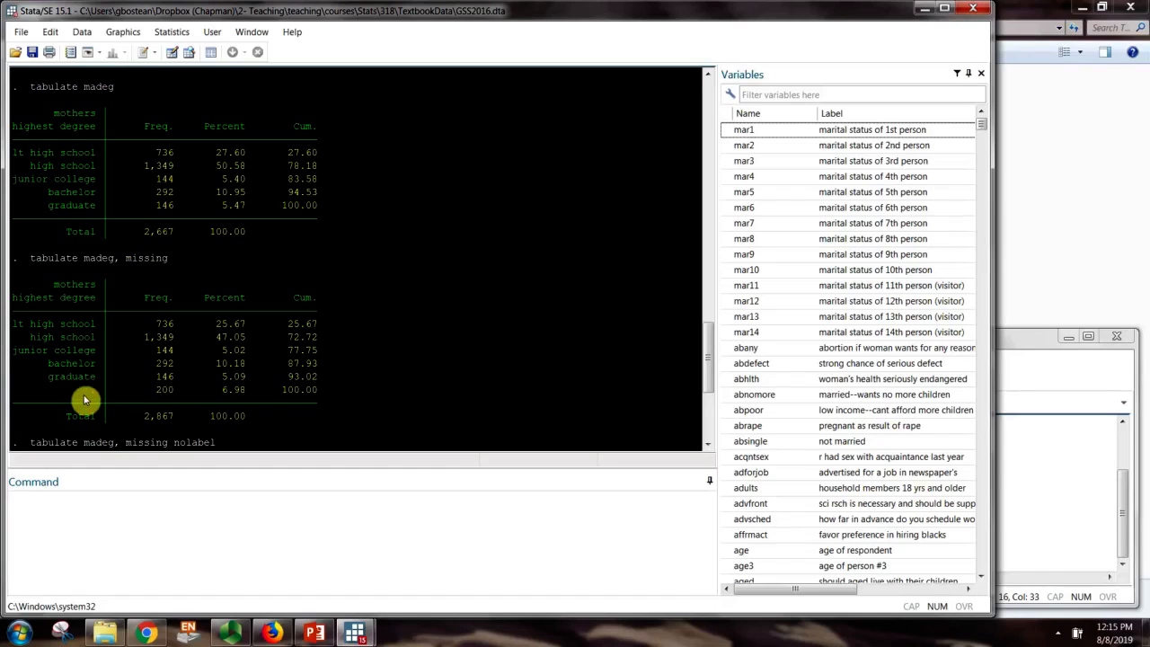
pyautogui.moveTo(85, 400); pyautogui.dragTo(329, 393)
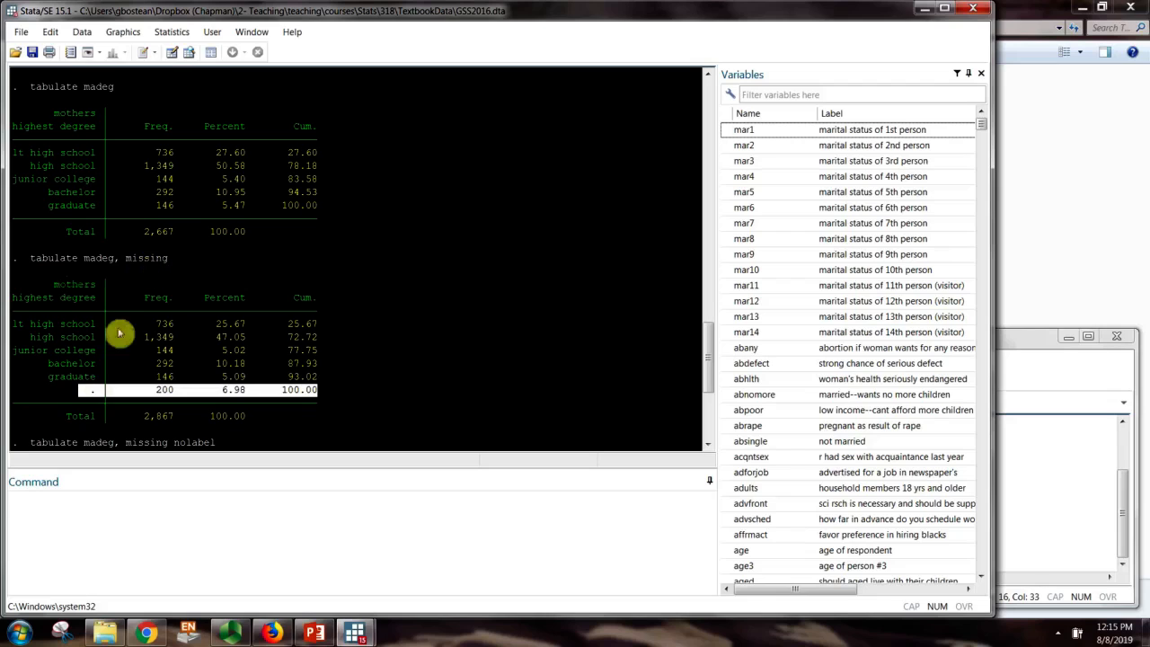
pyautogui.scroll(9, 119, 333)
pyautogui.moveTo(70, 325); pyautogui.dragTo(308, 335)
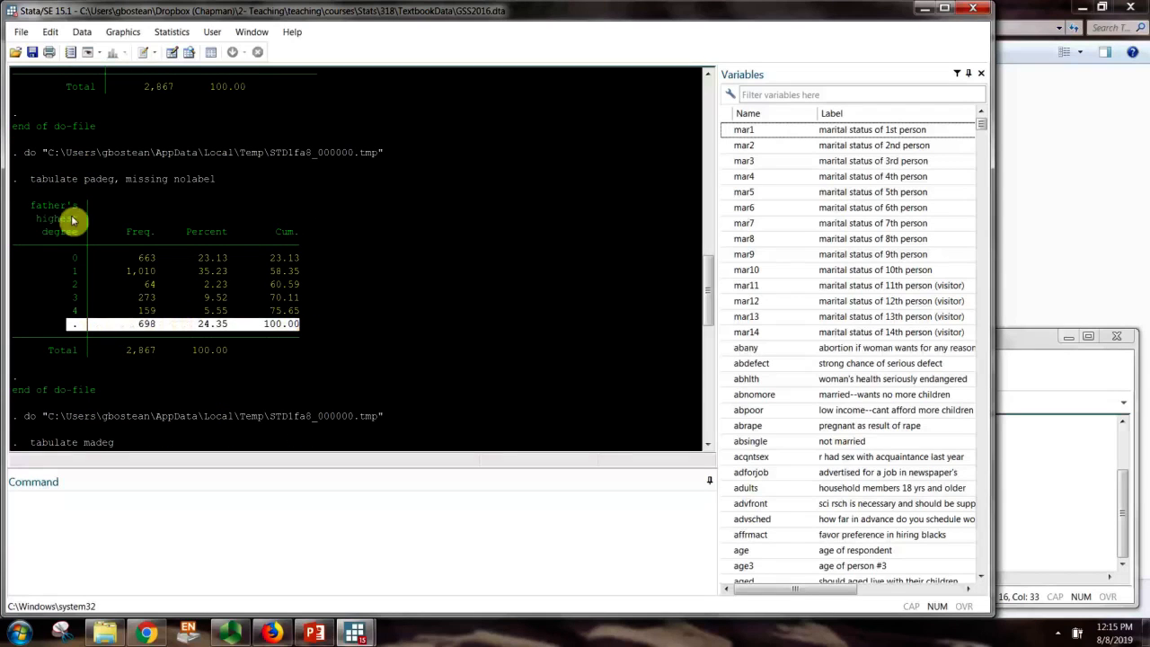
pyautogui.scroll(-10, 65, 363)
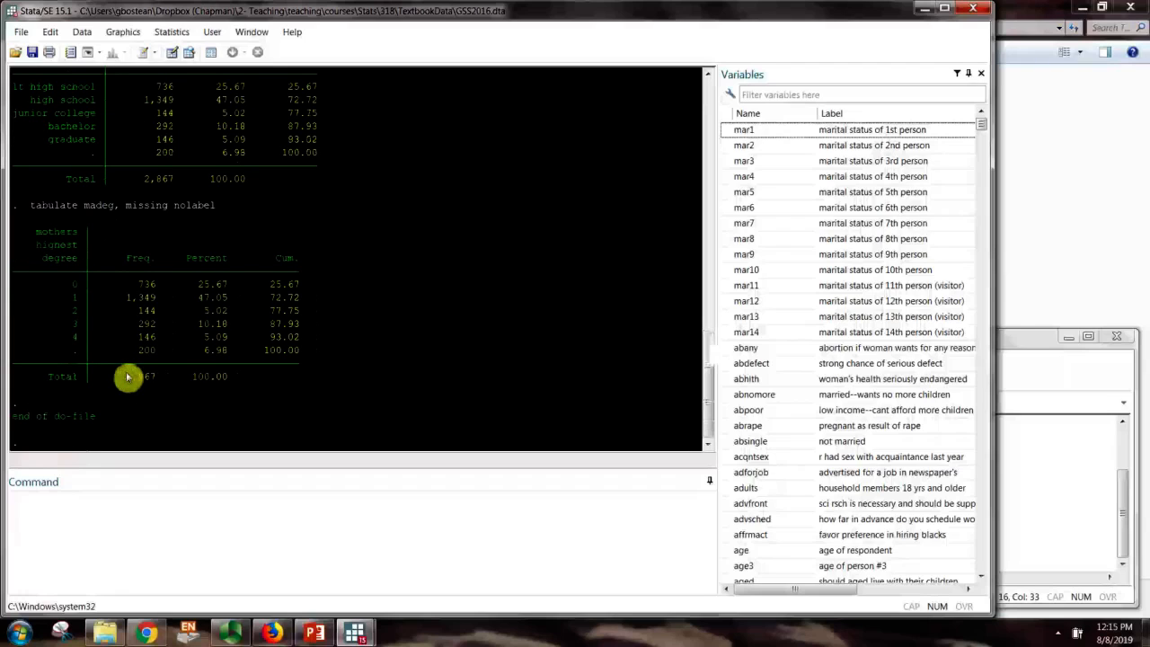
pyautogui.scroll(1, 123, 369)
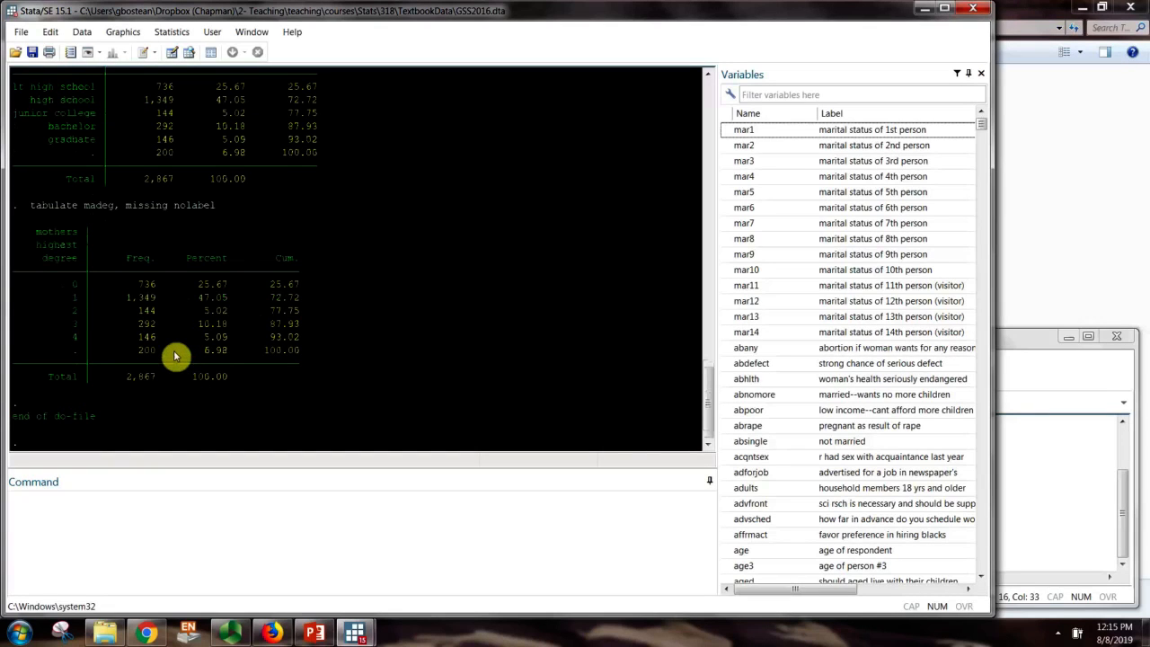
pyautogui.scroll(1, 175, 357)
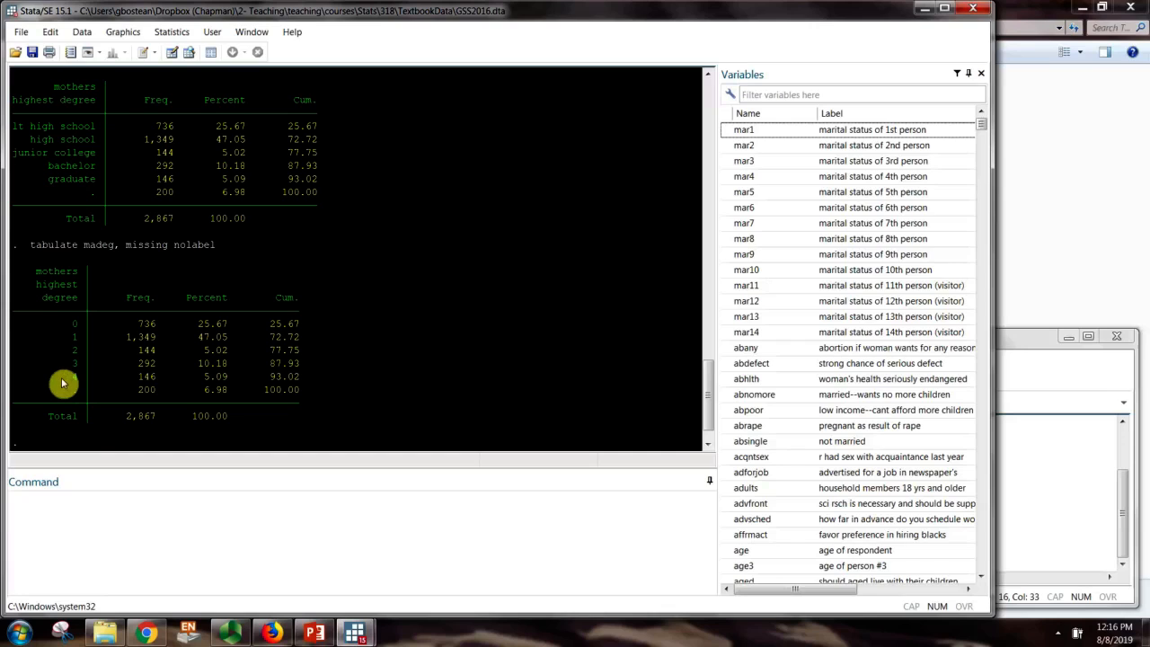
pyautogui.scroll(3, 21, 180)
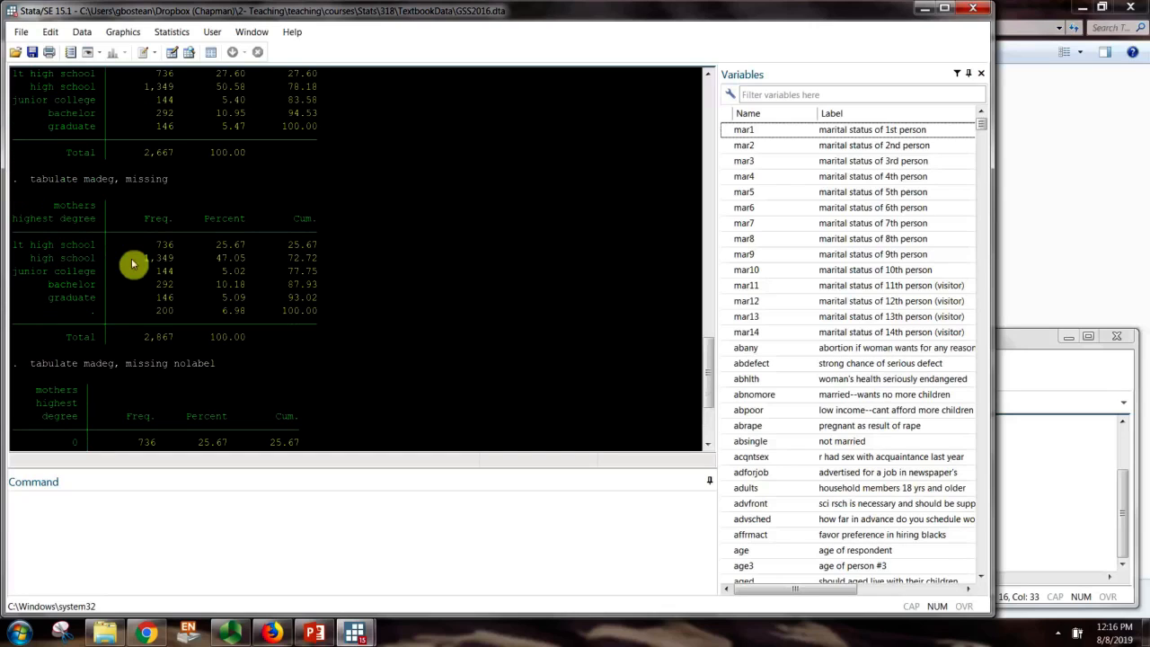
pyautogui.moveTo(12, 243); pyautogui.dragTo(331, 252)
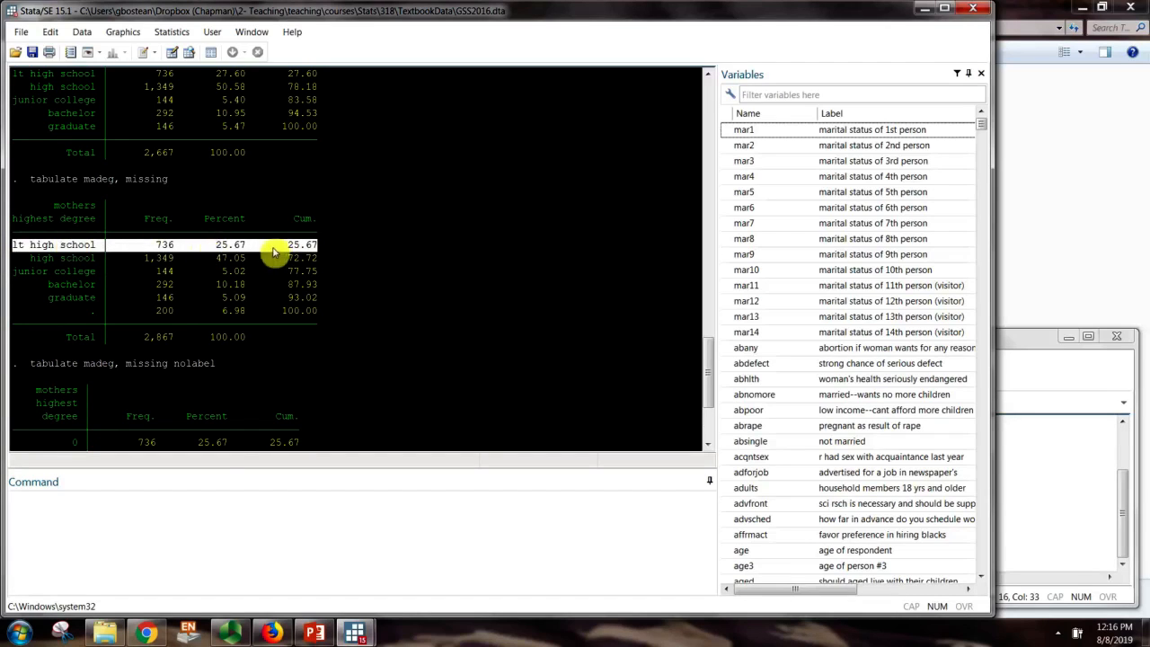
pyautogui.moveTo(22, 259); pyautogui.dragTo(305, 260)
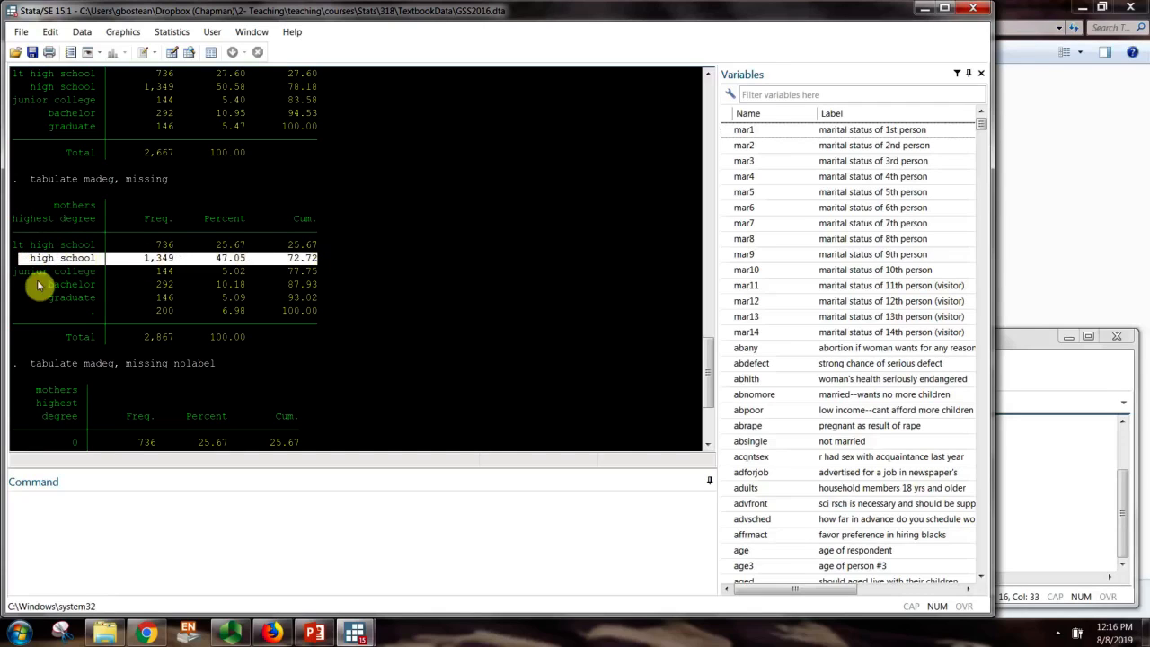
pyautogui.moveTo(11, 272); pyautogui.dragTo(326, 284)
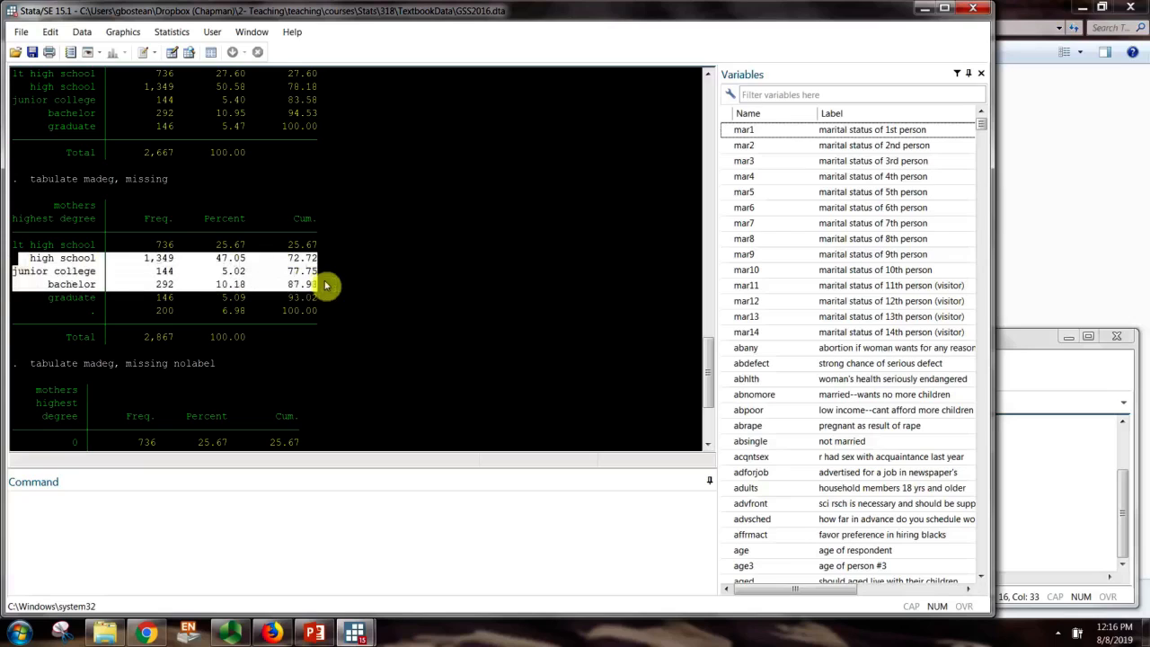
pyautogui.click(318, 278)
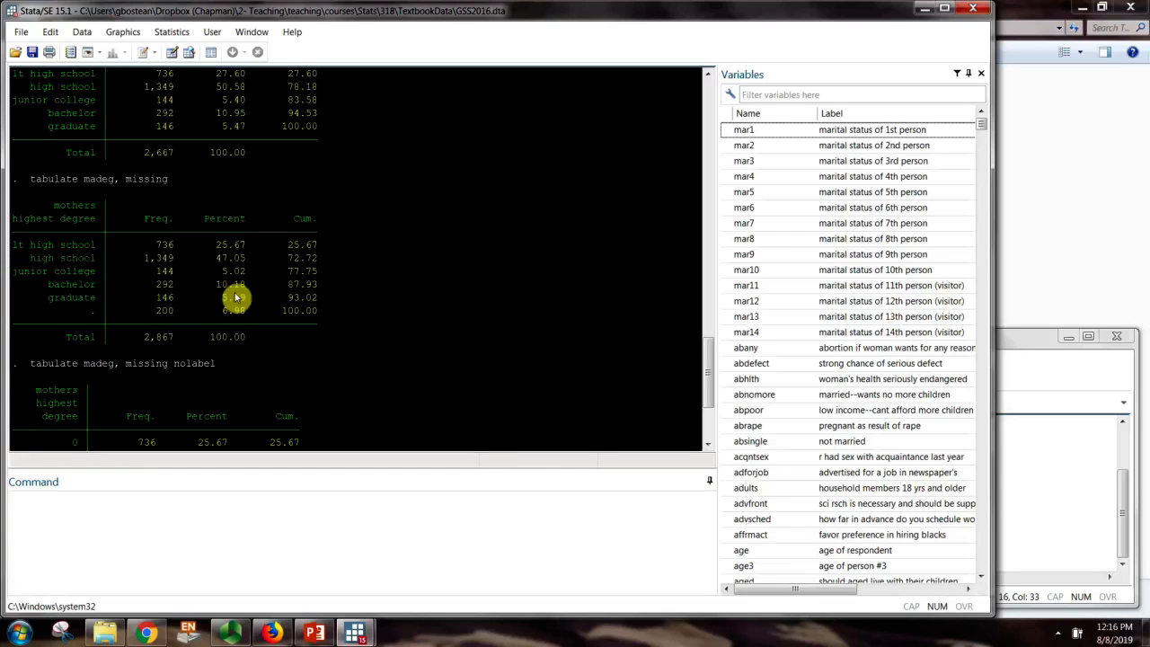
pyautogui.moveTo(36, 273); pyautogui.dragTo(334, 289)
pyautogui.click(333, 290)
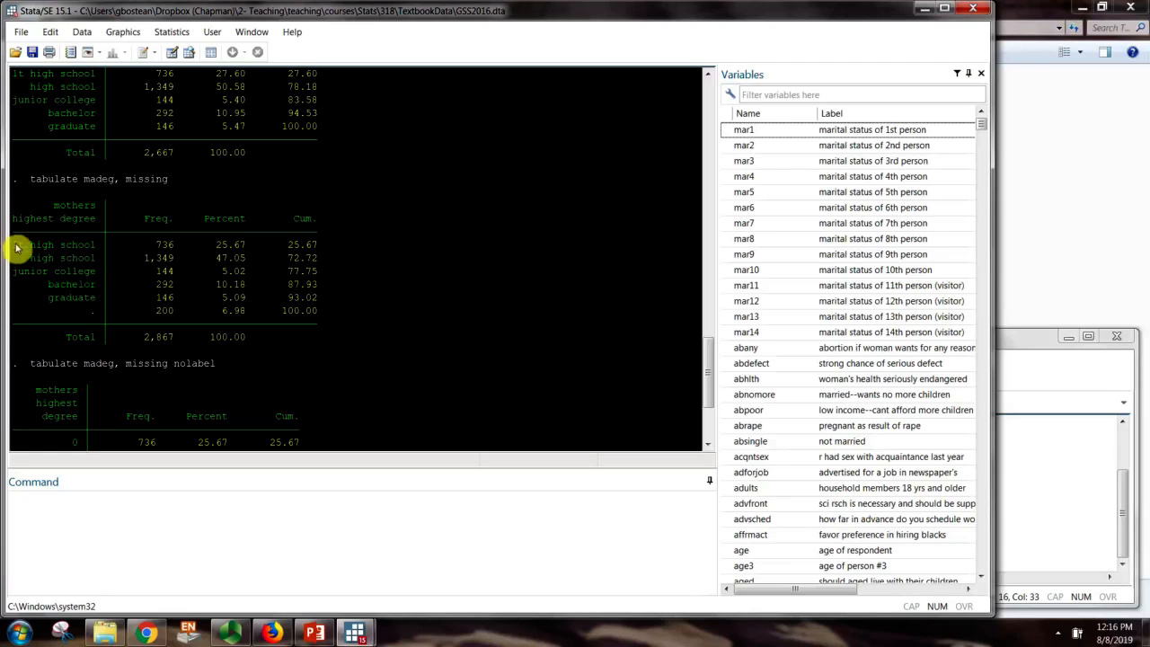
pyautogui.moveTo(16, 248); pyautogui.dragTo(328, 255)
pyautogui.scroll(2, 270, 278)
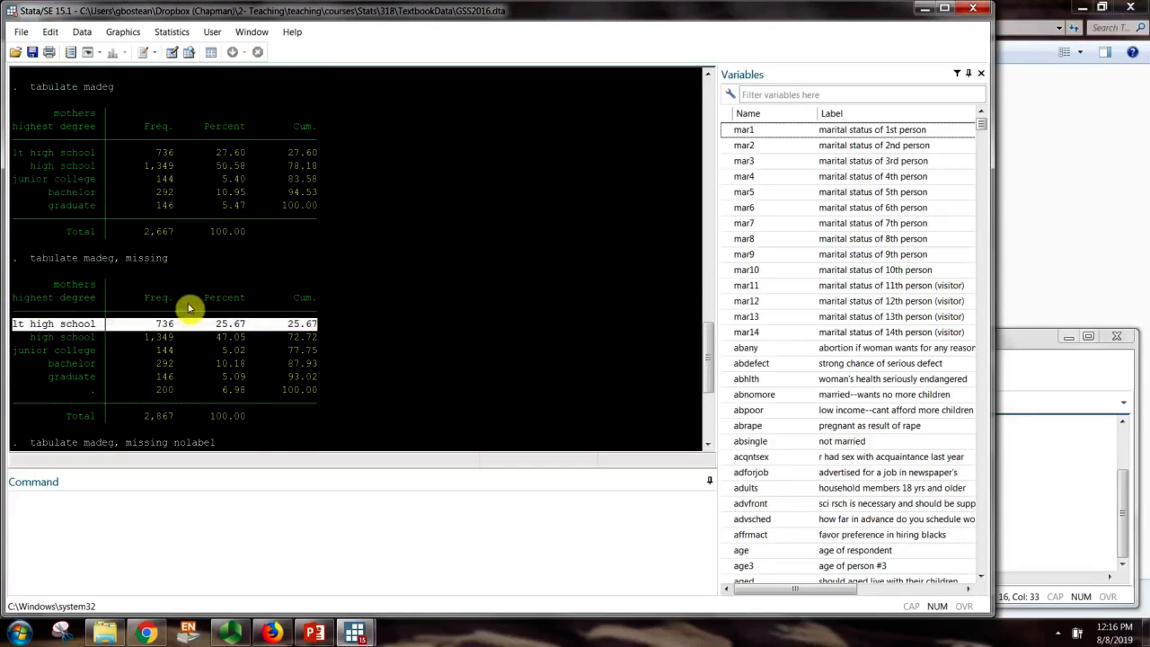
pyautogui.scroll(5, 189, 308)
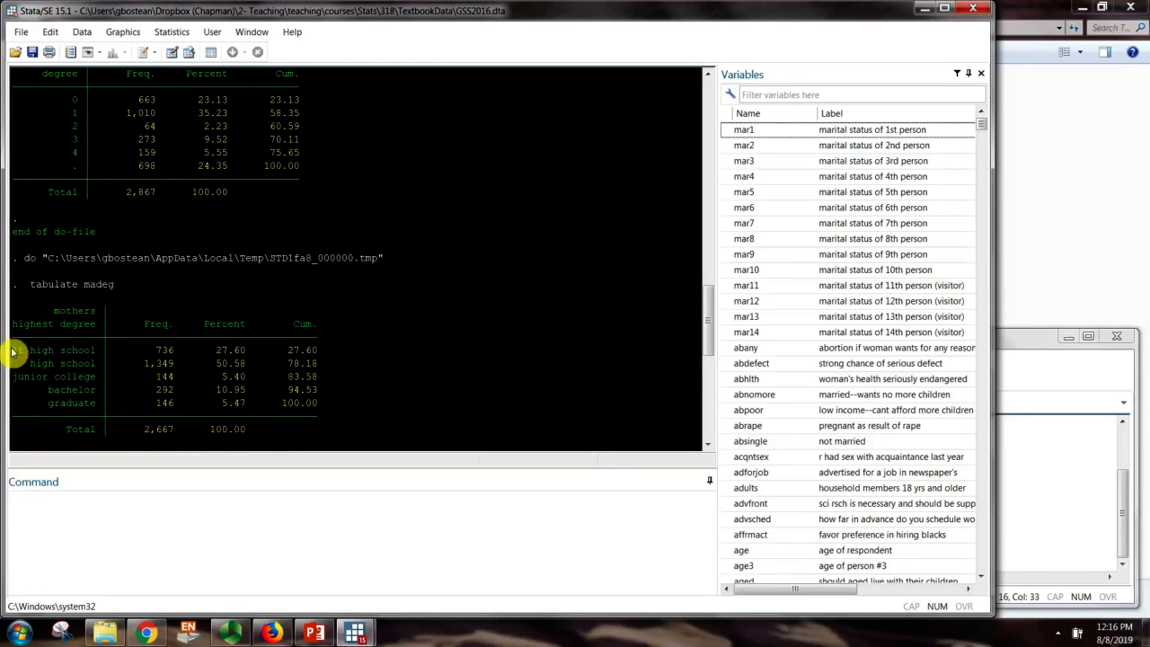
pyautogui.moveTo(7, 350); pyautogui.dragTo(335, 353)
pyautogui.scroll(4, 205, 353)
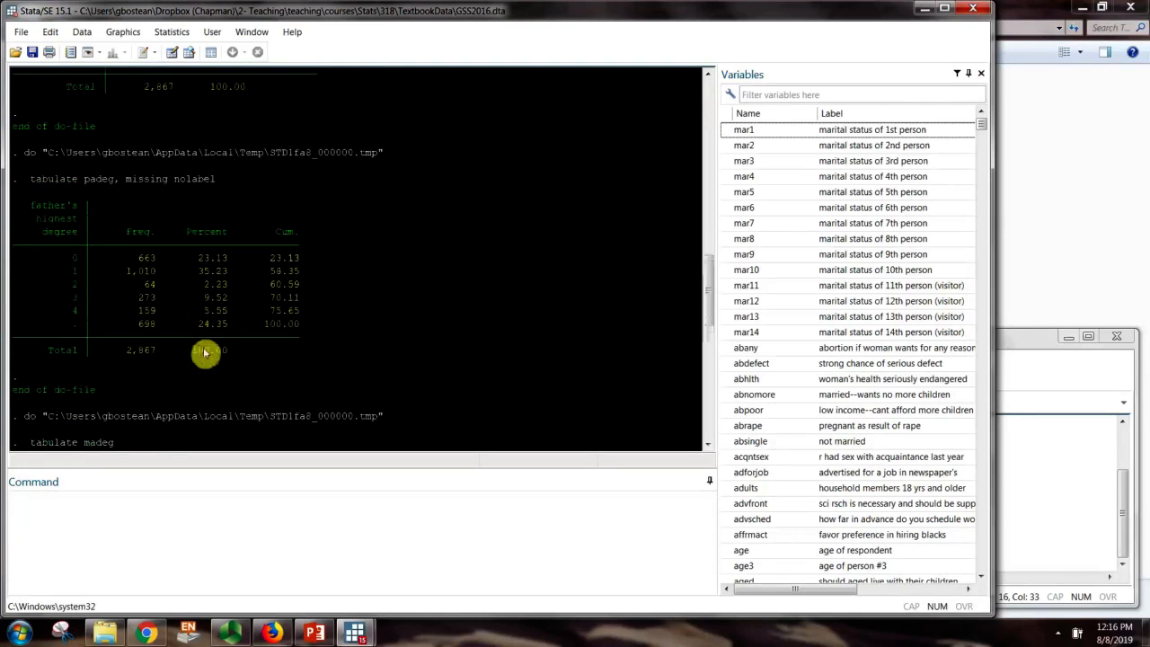
pyautogui.scroll(2, 205, 353)
pyautogui.moveTo(65, 336); pyautogui.dragTo(312, 339)
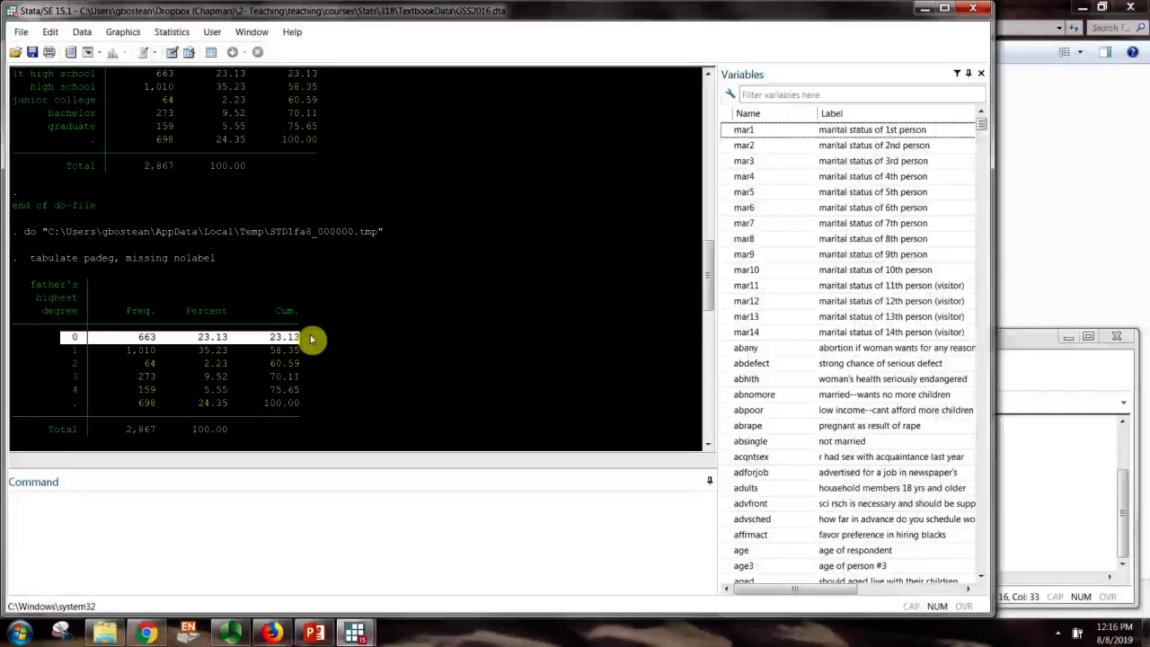
pyautogui.scroll(-6, 269, 360)
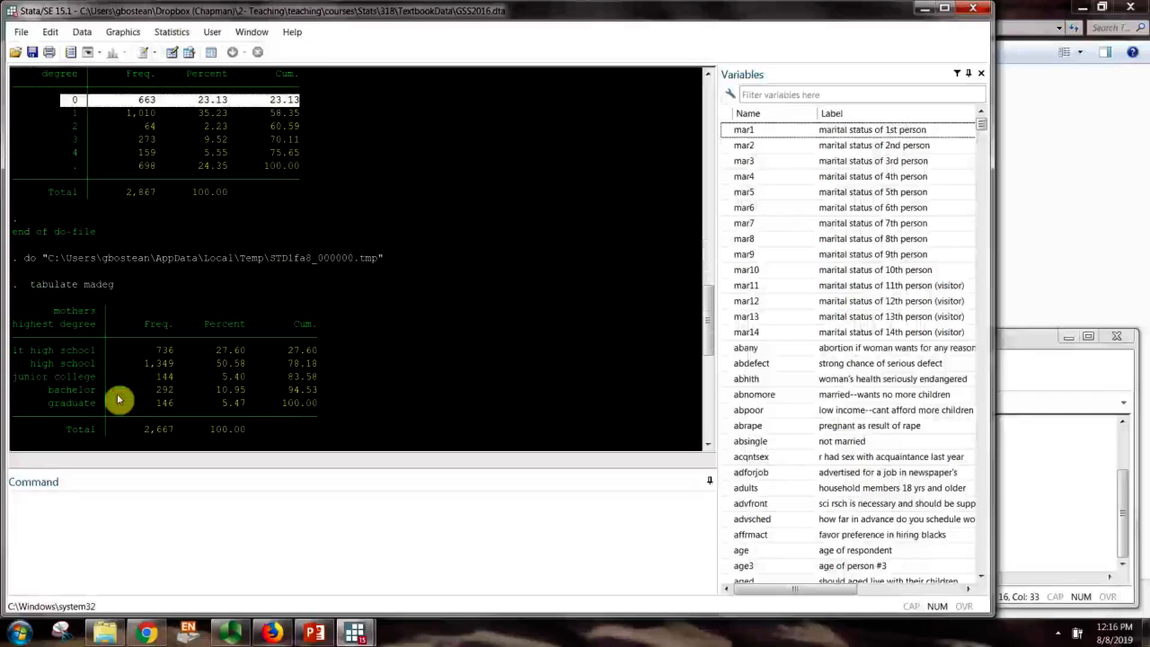
pyautogui.moveTo(20, 361); pyautogui.dragTo(333, 373)
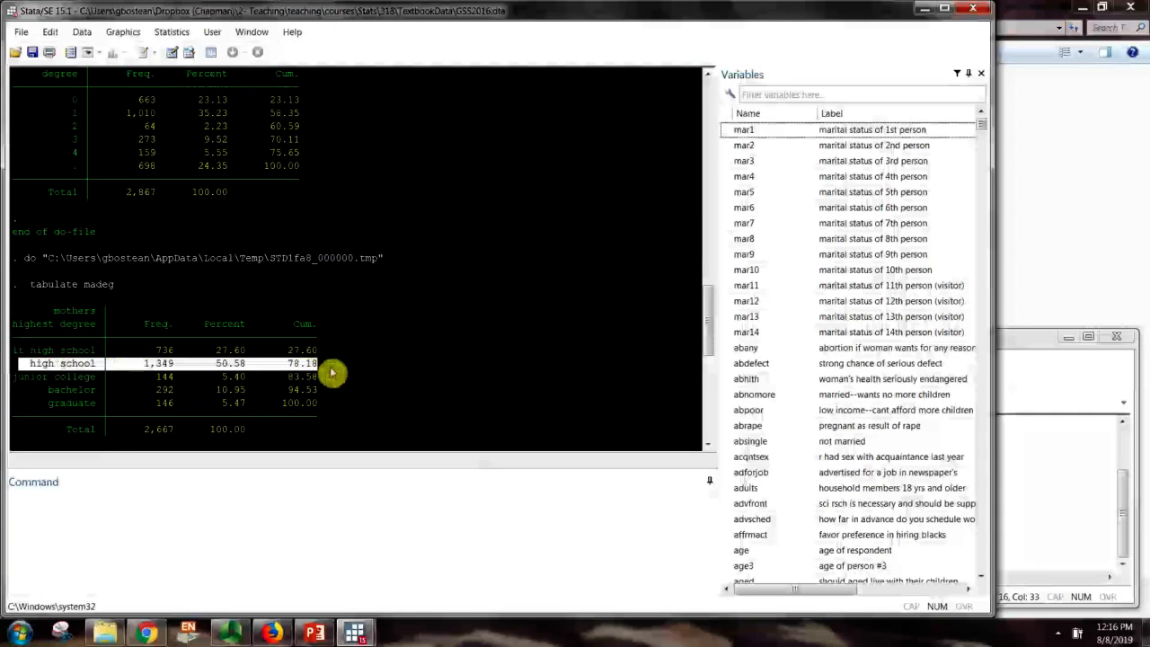
pyautogui.scroll(1, 225, 377)
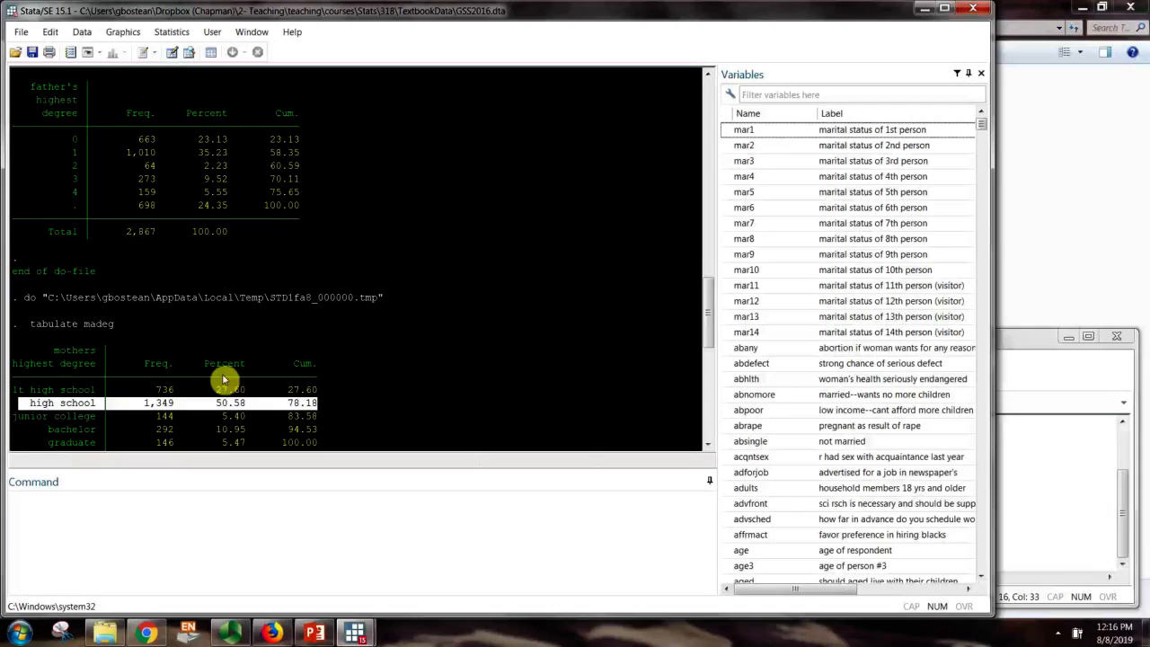
pyautogui.moveTo(60, 151); pyautogui.dragTo(324, 160)
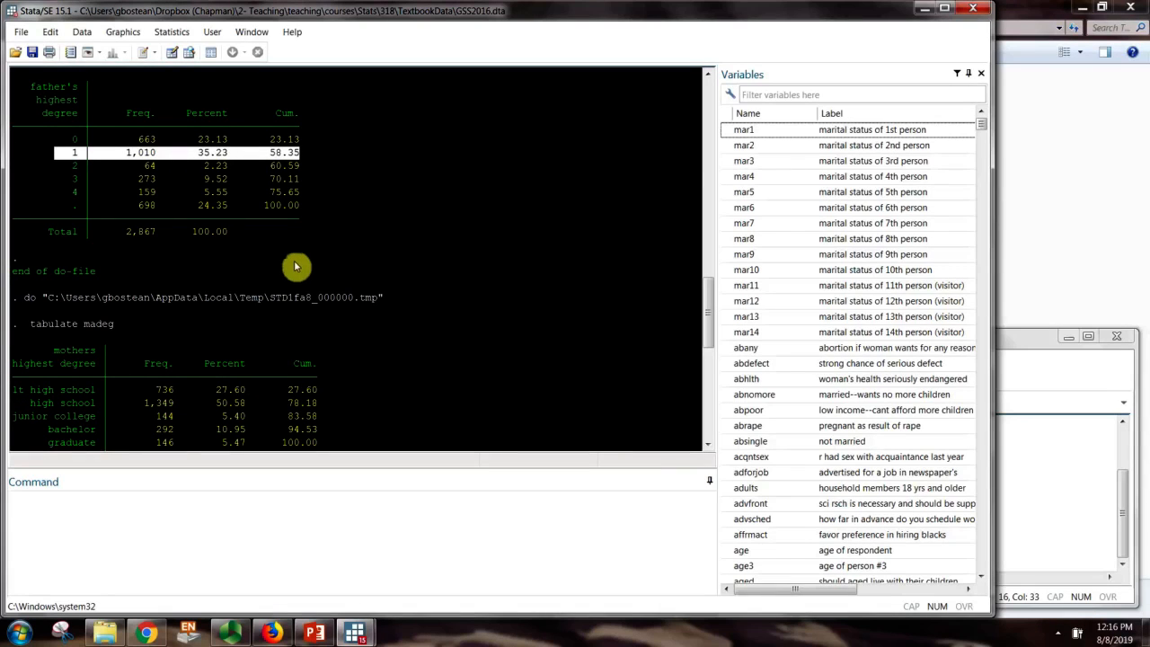
pyautogui.moveTo(3, 196); pyautogui.dragTo(310, 192)
pyautogui.click(26, 186)
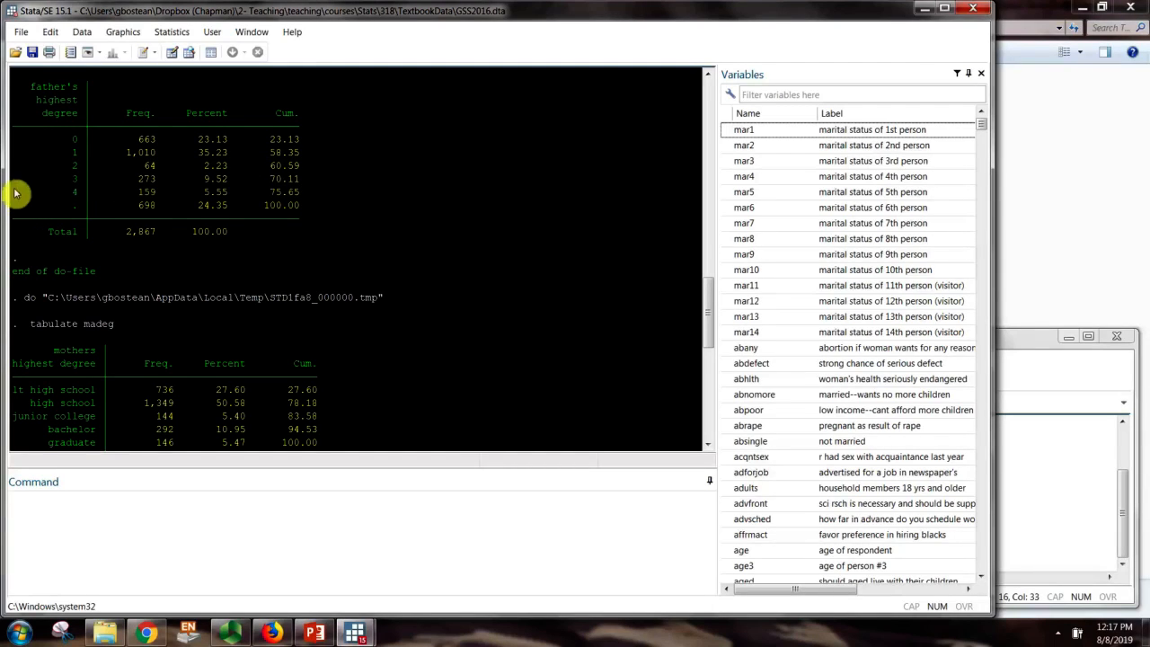
pyautogui.moveTo(13, 188); pyautogui.dragTo(282, 197)
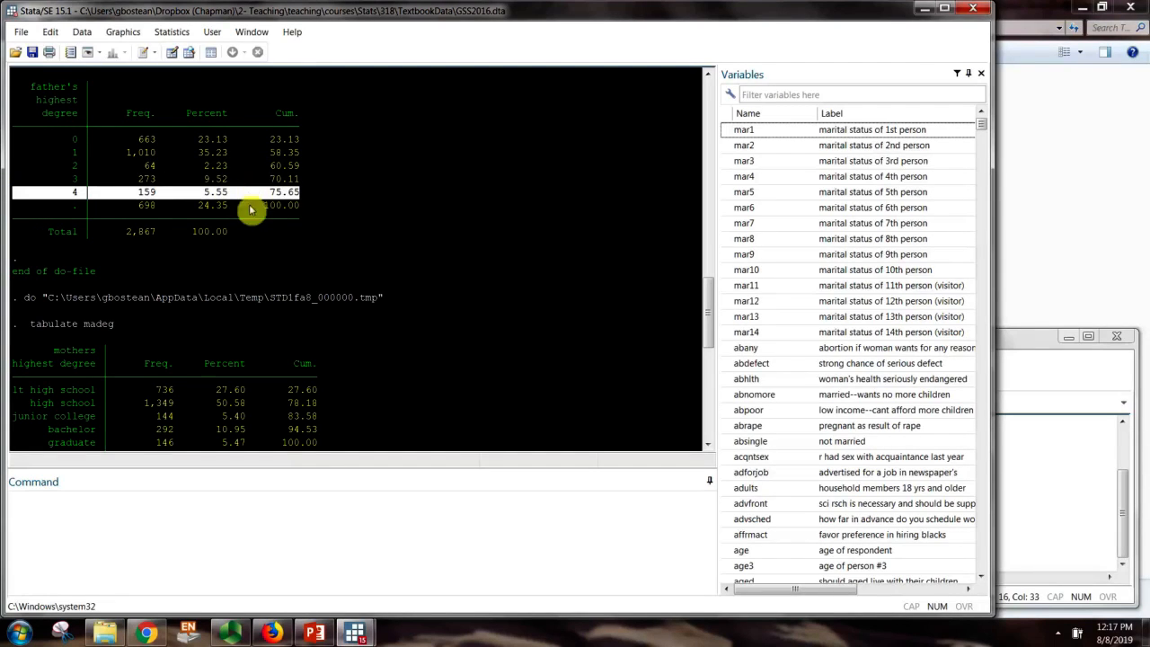
pyautogui.scroll(-2, 149, 272)
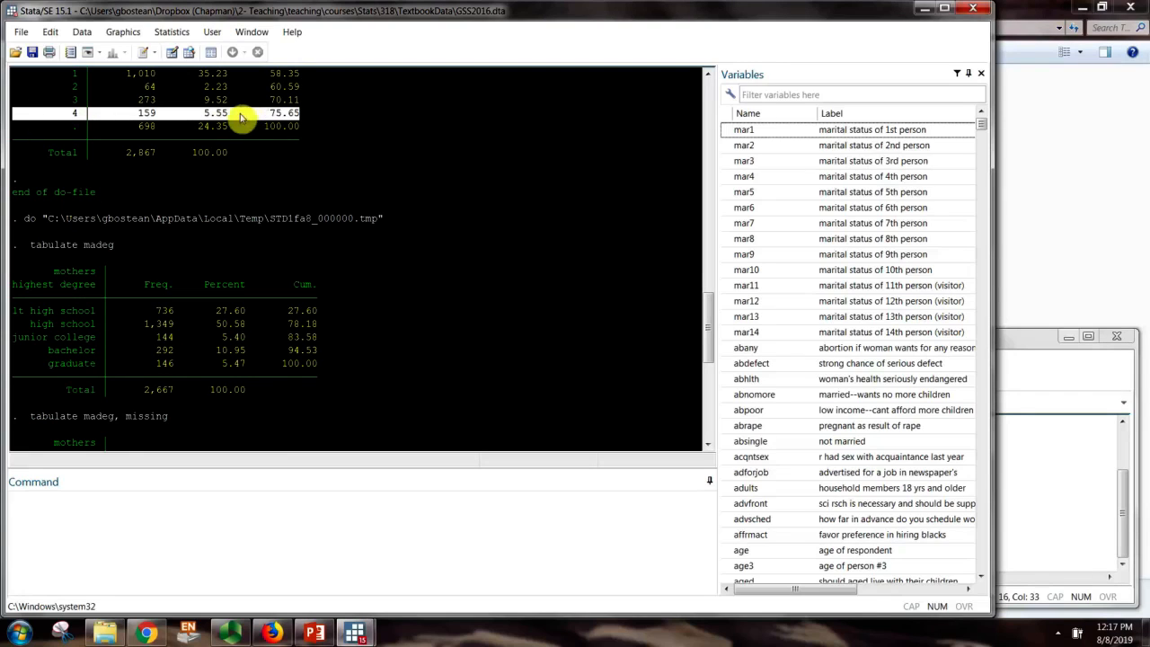
pyautogui.moveTo(13, 363); pyautogui.dragTo(331, 371)
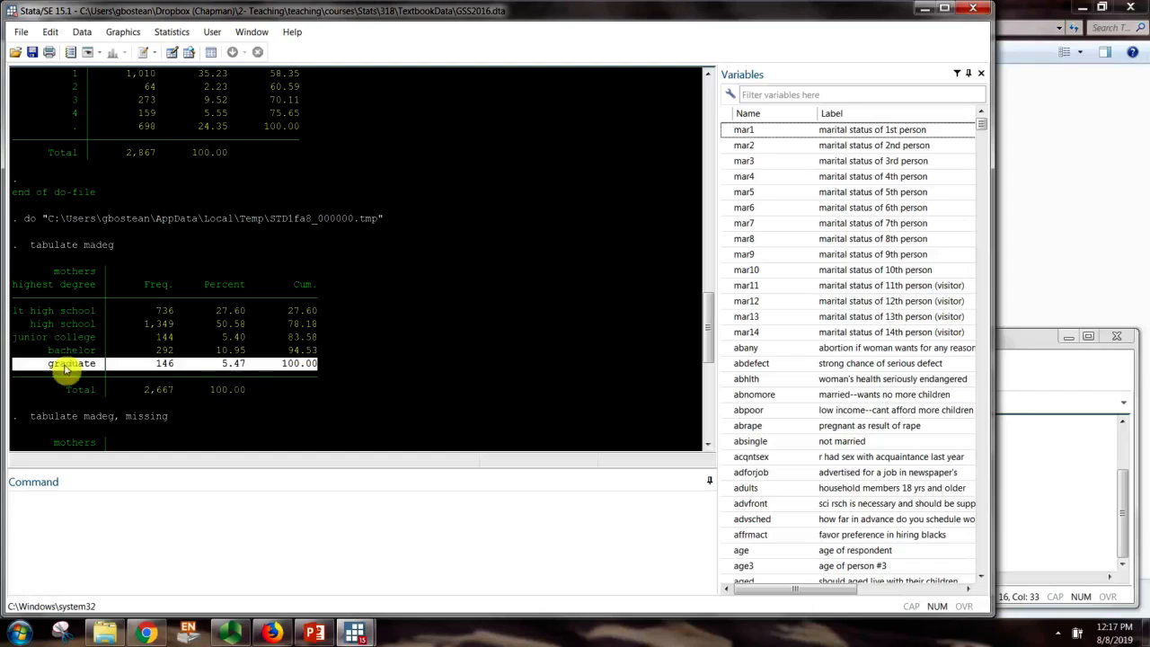
pyautogui.click(308, 369)
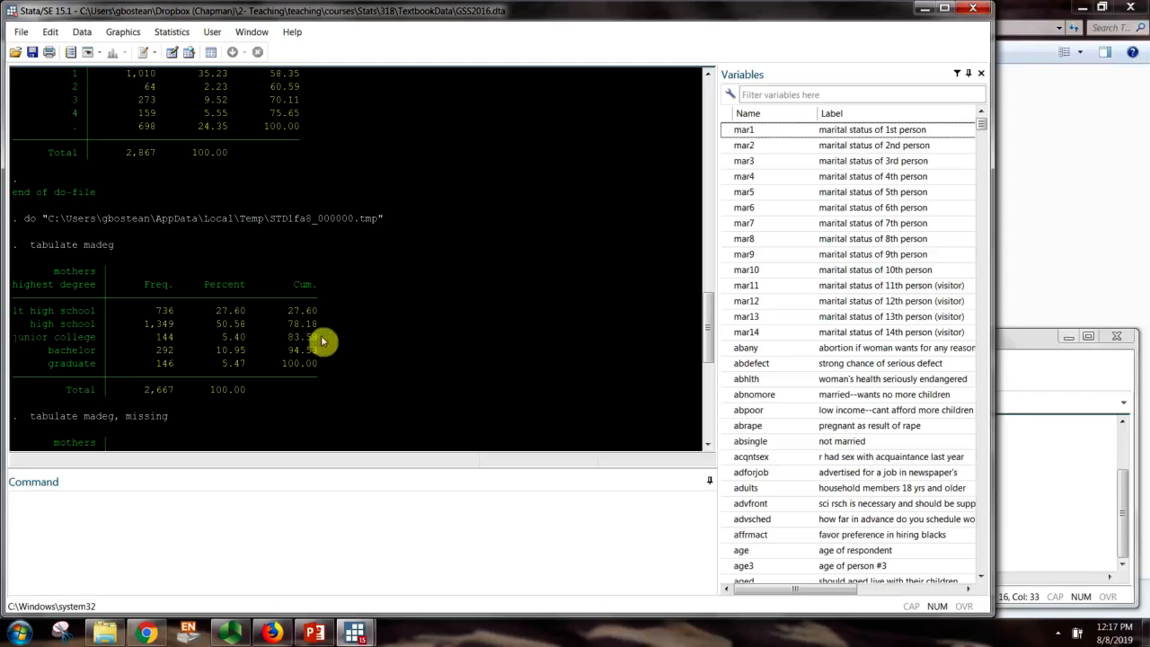
pyautogui.moveTo(319, 330); pyautogui.dragTo(14, 317)
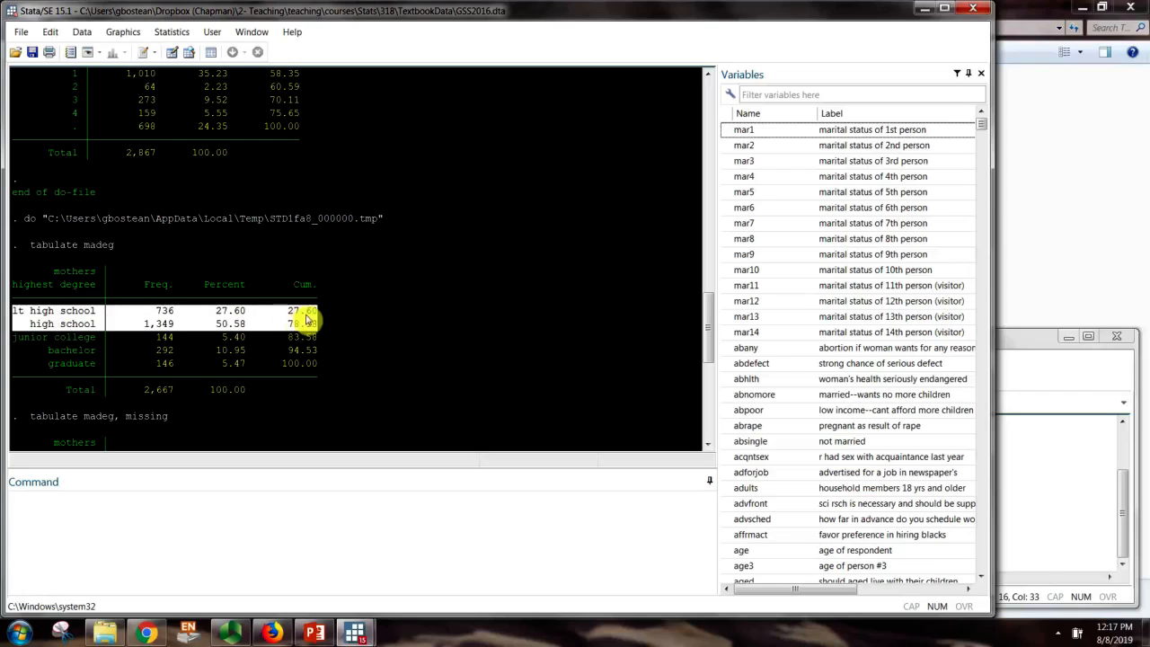
pyautogui.scroll(2, 74, 310)
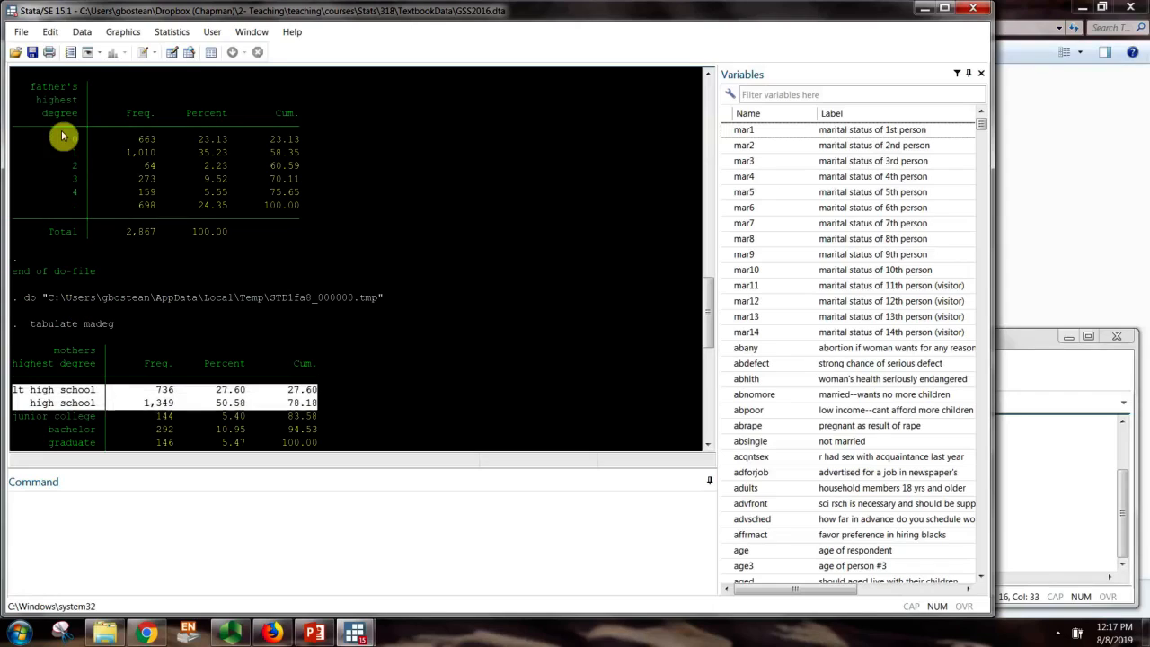
pyautogui.moveTo(63, 136); pyautogui.dragTo(290, 159)
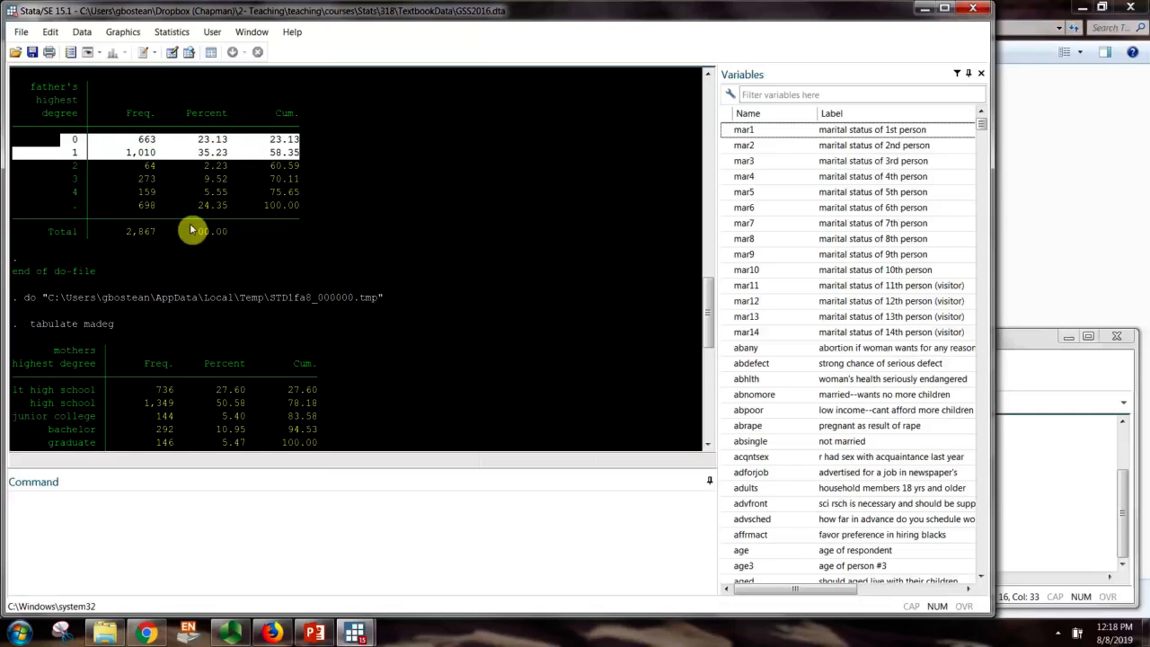
pyautogui.scroll(-1, 121, 364)
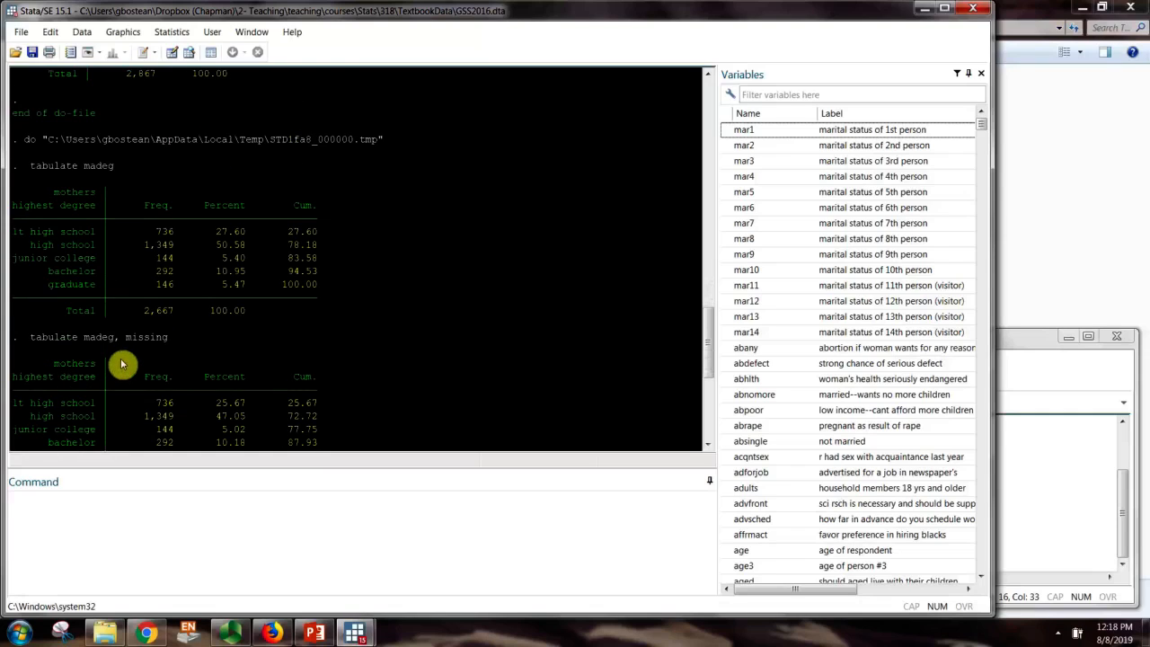
pyautogui.moveTo(65, 359); pyautogui.dragTo(341, 351)
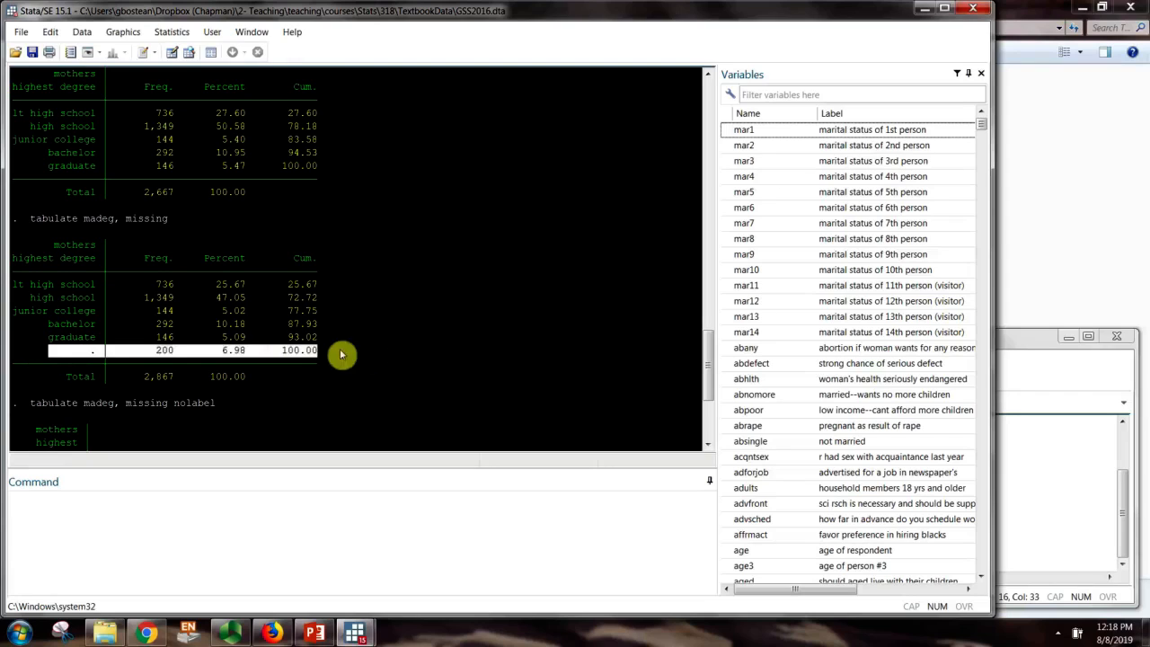
pyautogui.click(326, 353)
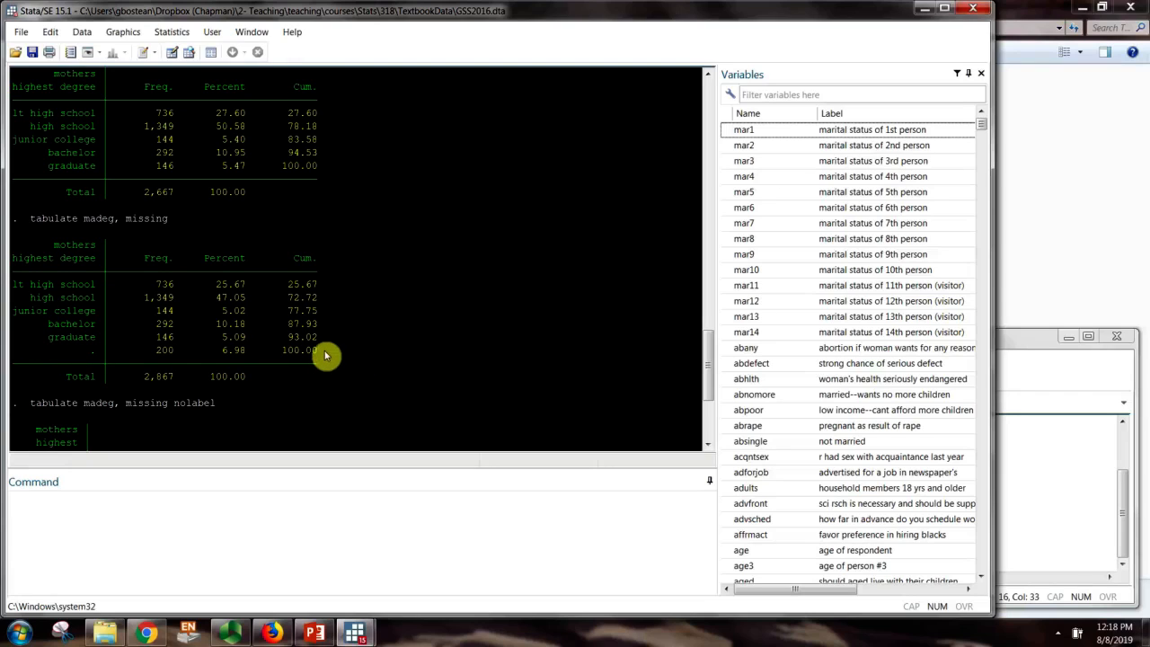
pyautogui.scroll(-4, 333, 346)
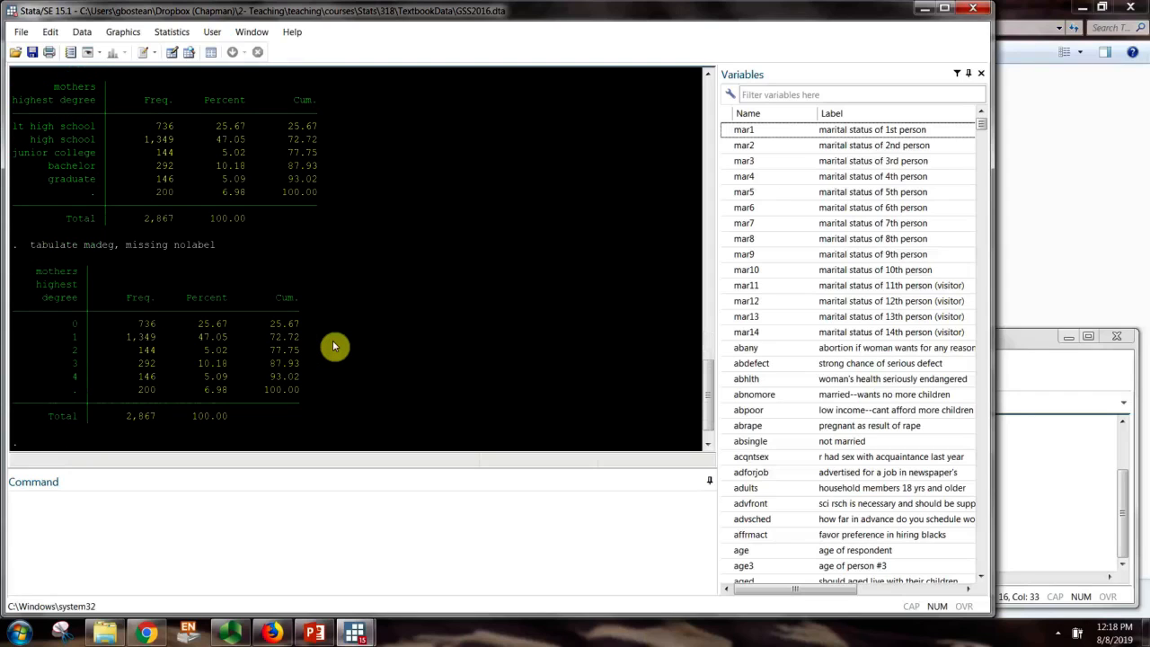
pyautogui.scroll(-1, 332, 346)
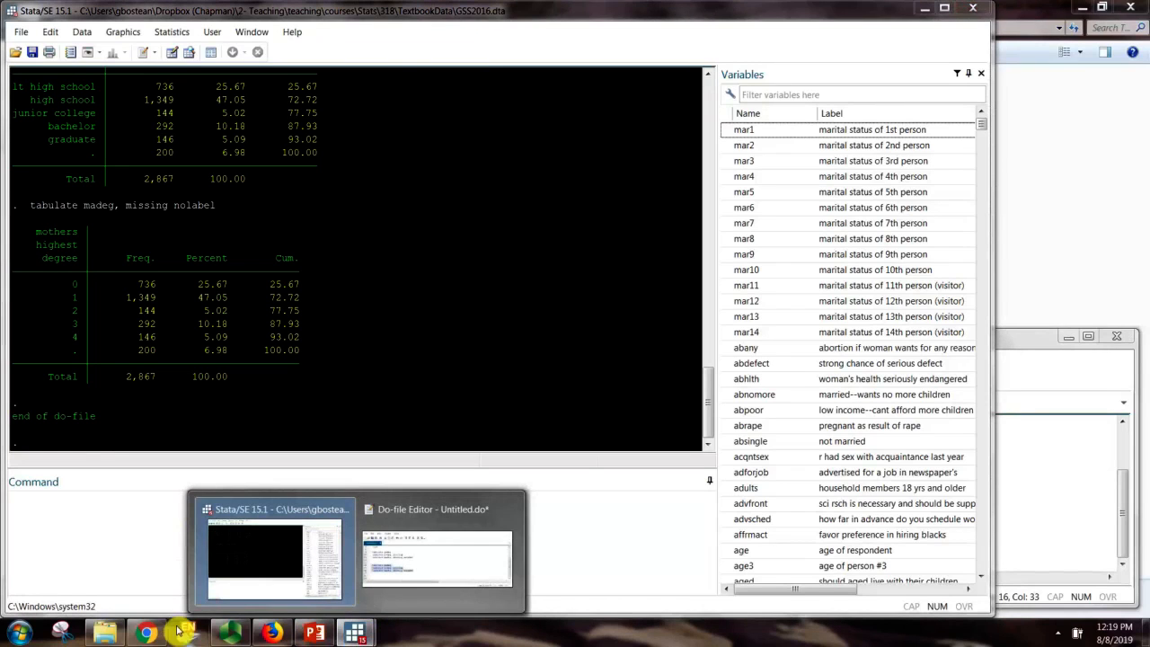
# Pause the Panopto lecture recording and bring the Stata window back to the front
pyautogui.click(272, 634)
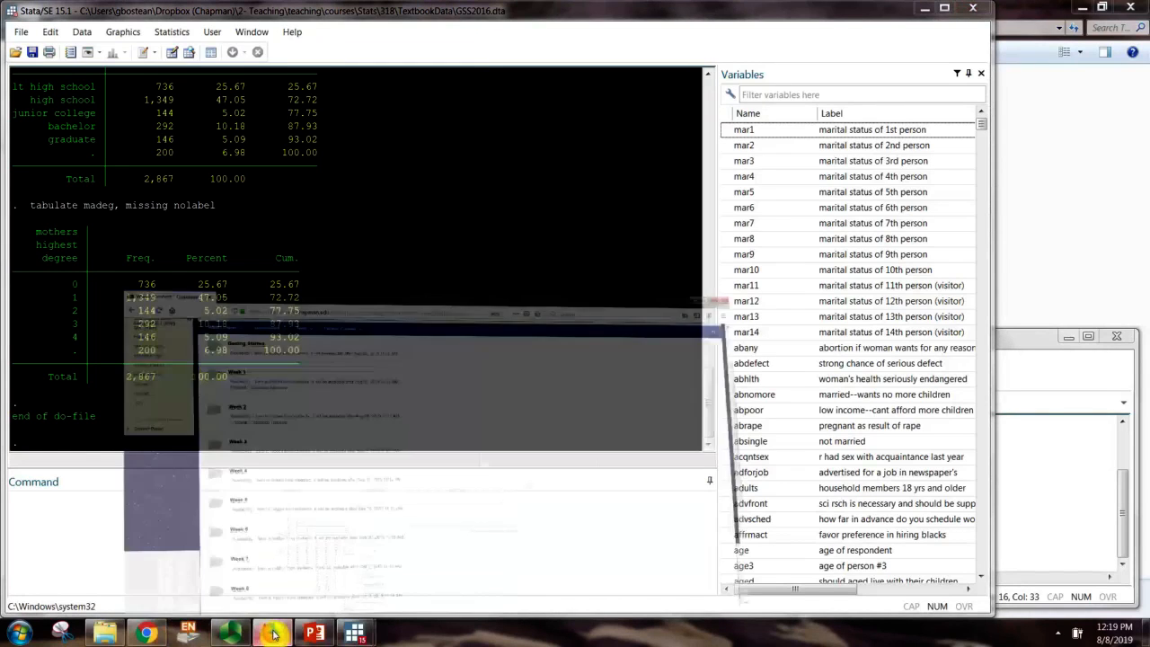
pyautogui.click(272, 633)
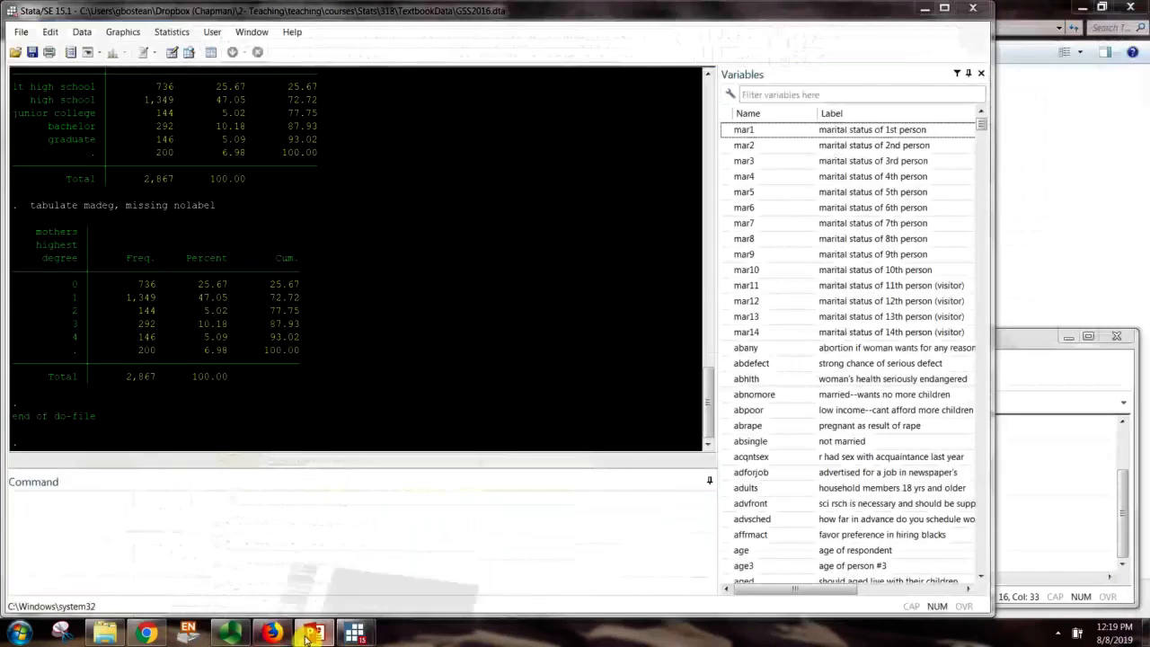
pyautogui.click(307, 639)
pyautogui.click(316, 635)
pyautogui.click(236, 635)
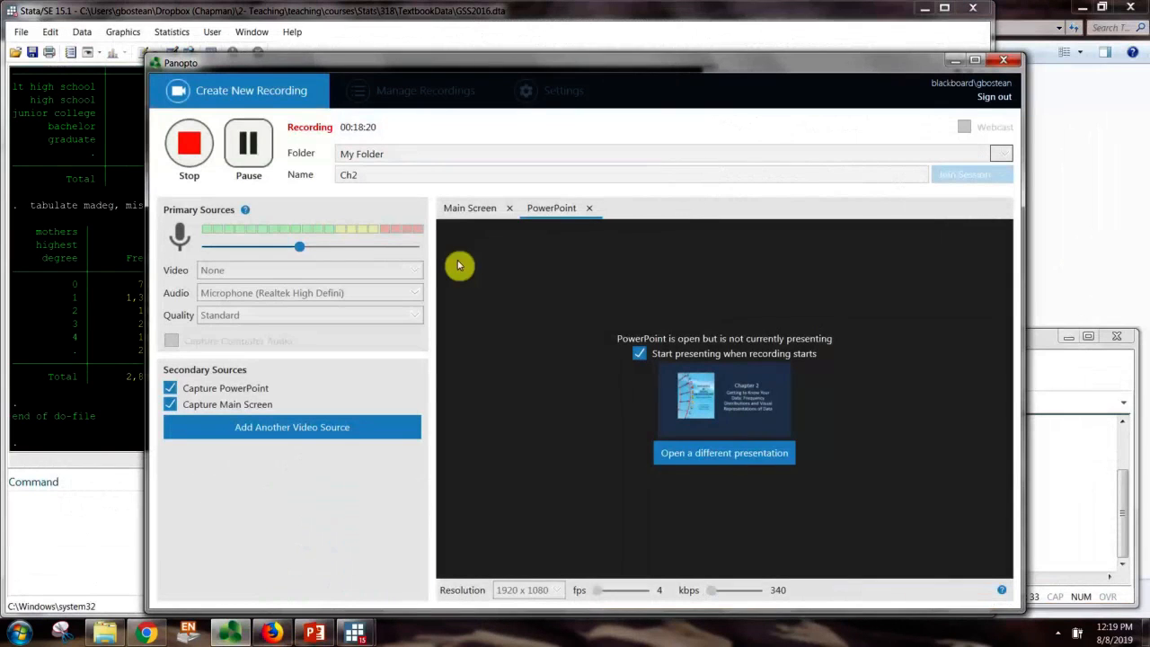
pyautogui.click(249, 143)
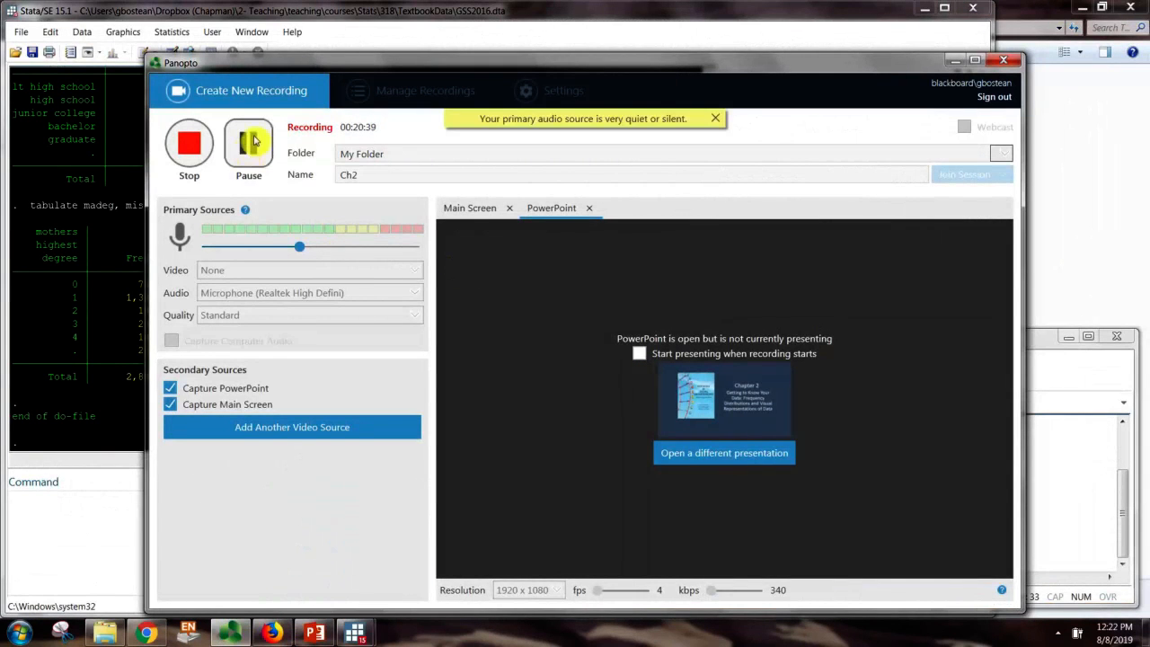
pyautogui.click(482, 12)
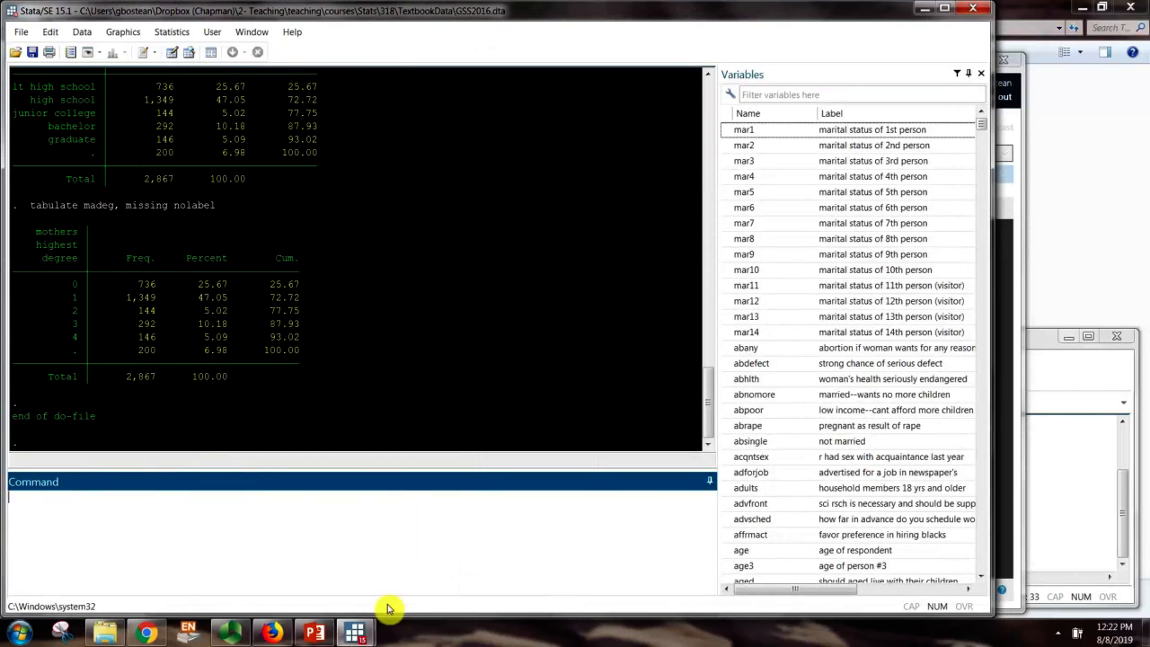
# Reposition and narrow the Do-file Editor to uncover the results, cursor on line 18
pyautogui.moveTo(357, 632)
pyautogui.click(441, 591)
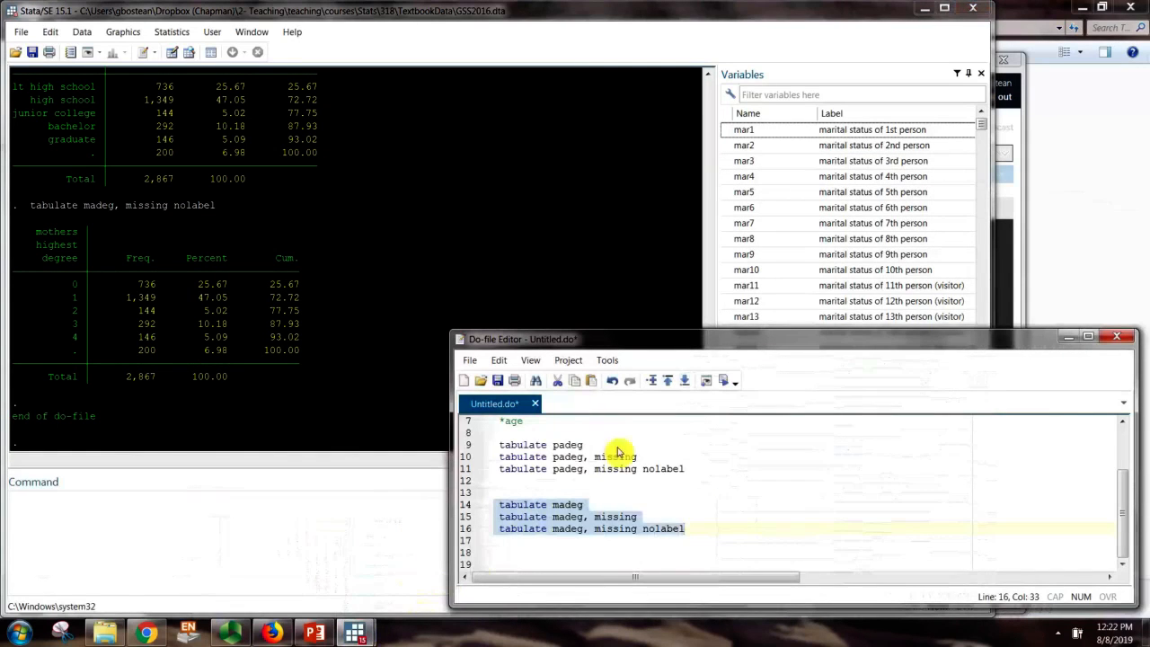
pyautogui.moveTo(673, 342)
pyautogui.mouseDown()
pyautogui.moveTo(641, 316)
pyautogui.moveTo(667, 343)
pyautogui.mouseUp()
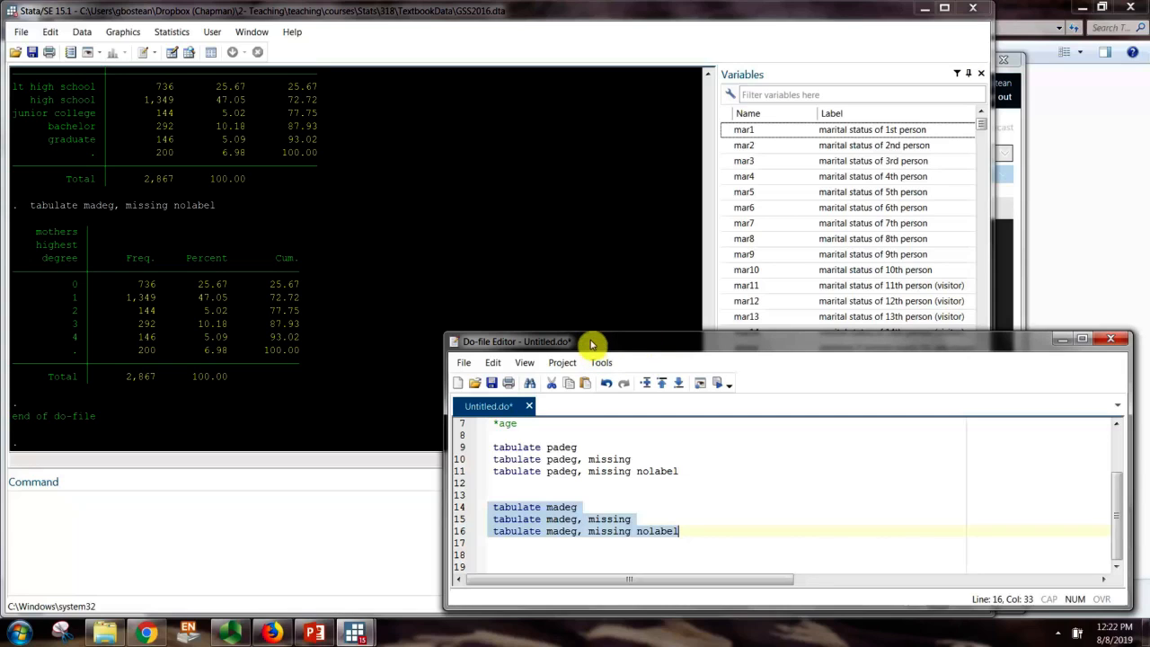
pyautogui.moveTo(591, 343); pyautogui.dragTo(599, 344)
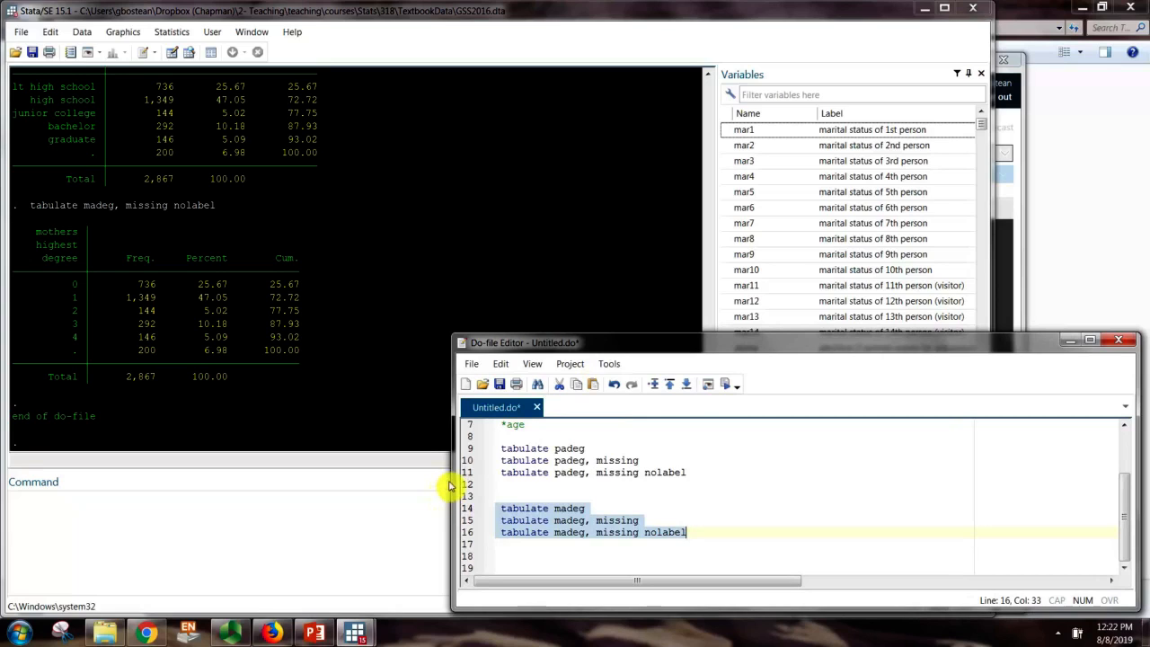
pyautogui.moveTo(456, 485); pyautogui.dragTo(582, 480)
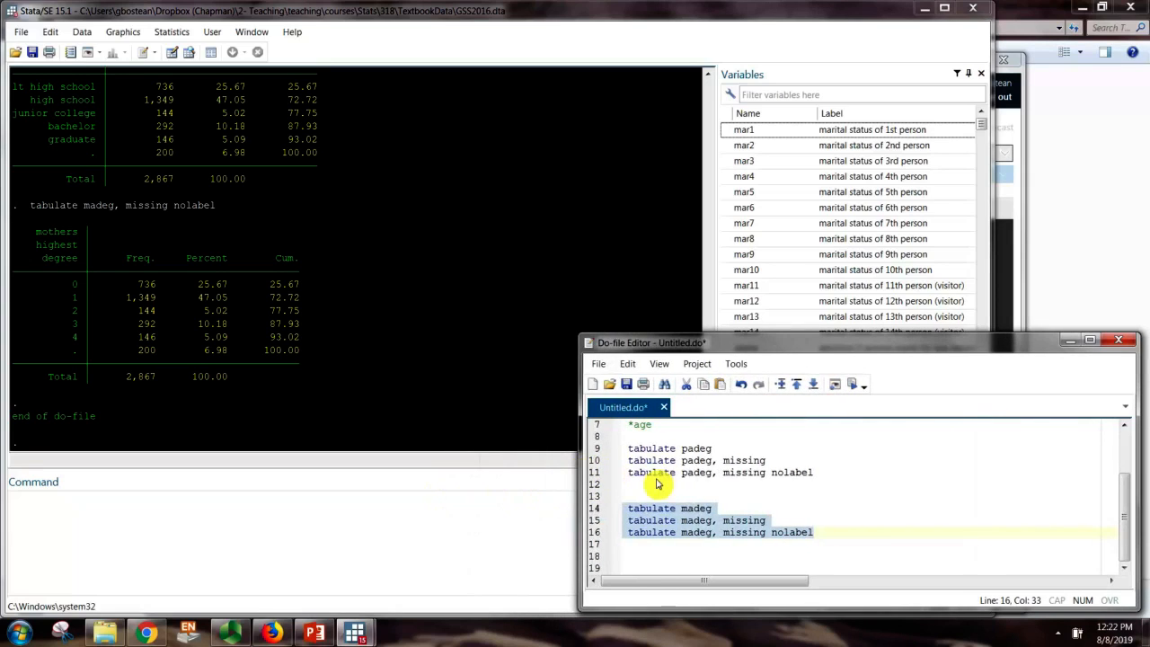
pyautogui.click(654, 561)
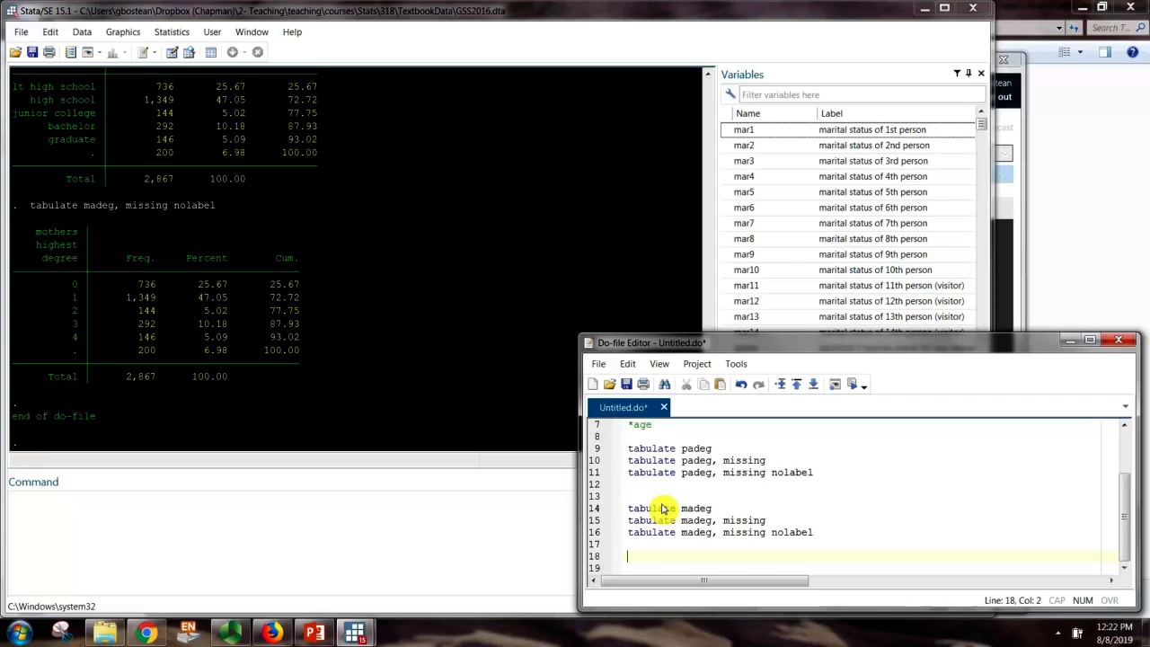
# Highlight the madeg categories: lt high school/high school, junior college, bachelor/graduate
pyautogui.moveTo(13, 87); pyautogui.dragTo(316, 104)
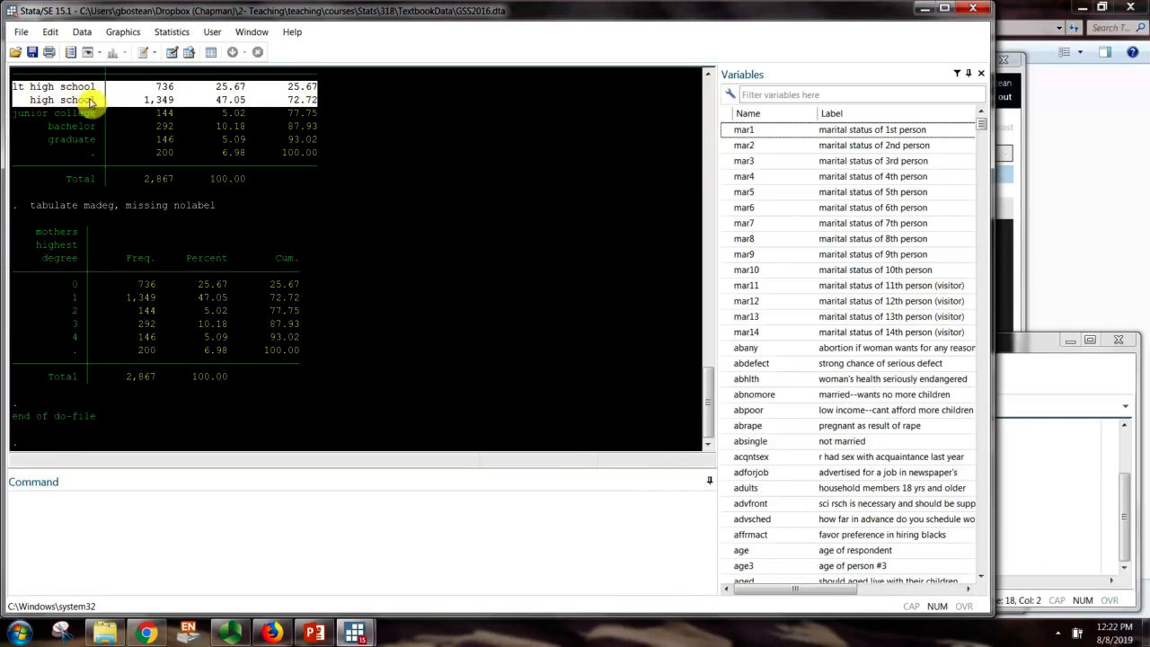
pyautogui.moveTo(13, 114); pyautogui.dragTo(330, 119)
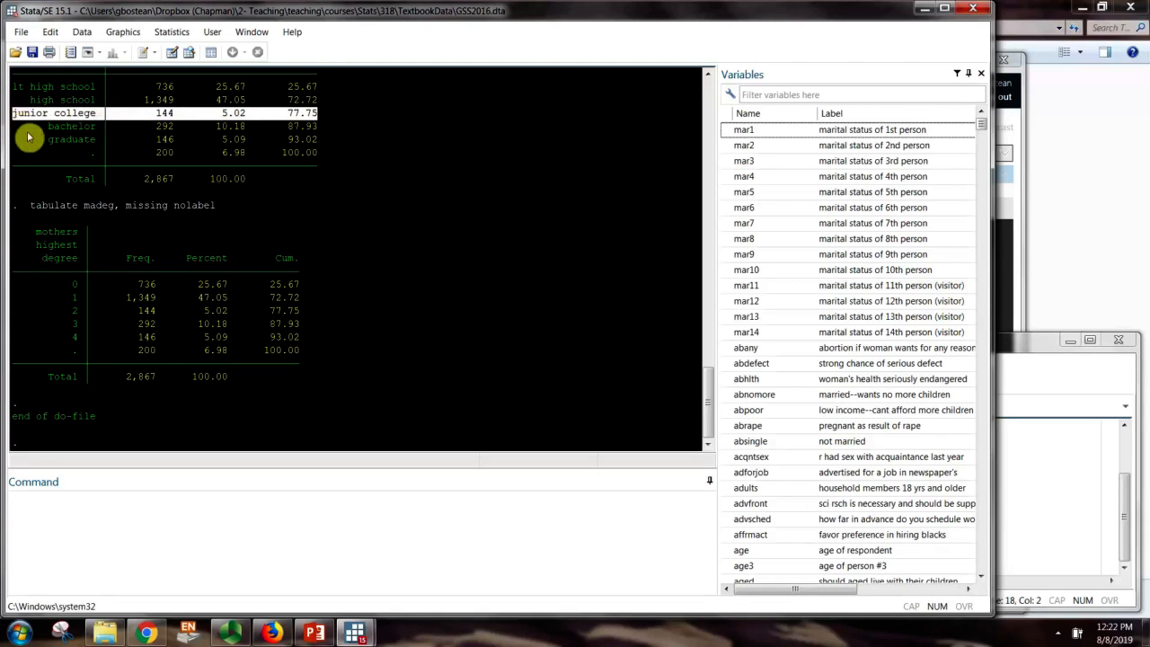
pyautogui.moveTo(16, 126); pyautogui.dragTo(329, 144)
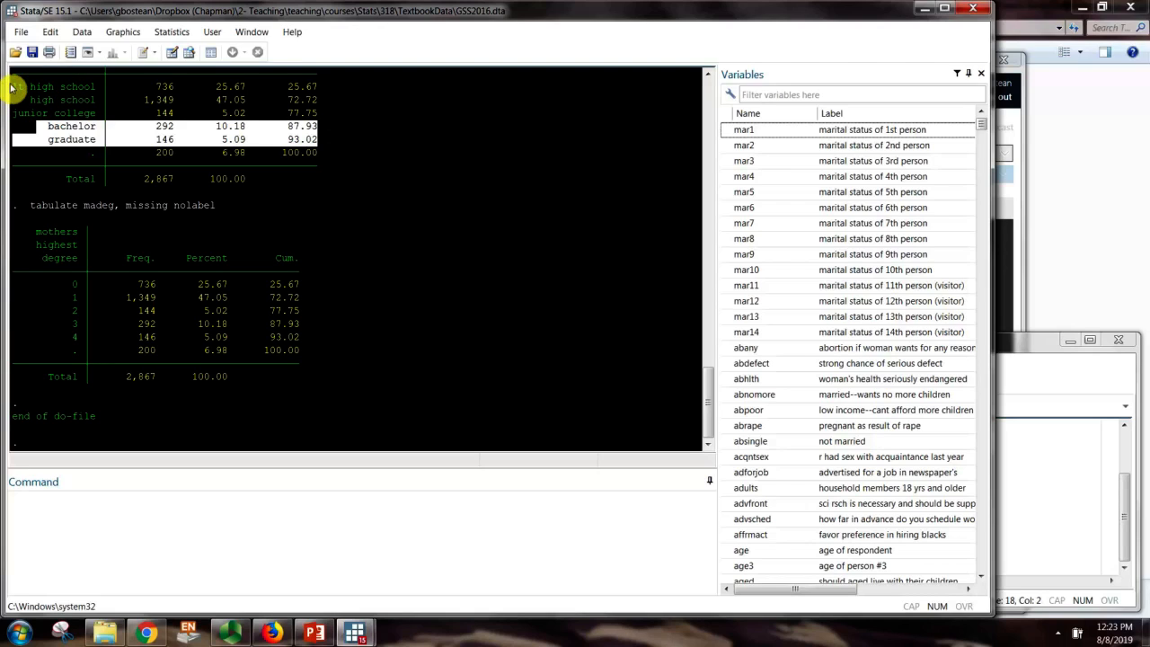
pyautogui.moveTo(11, 88); pyautogui.dragTo(320, 101)
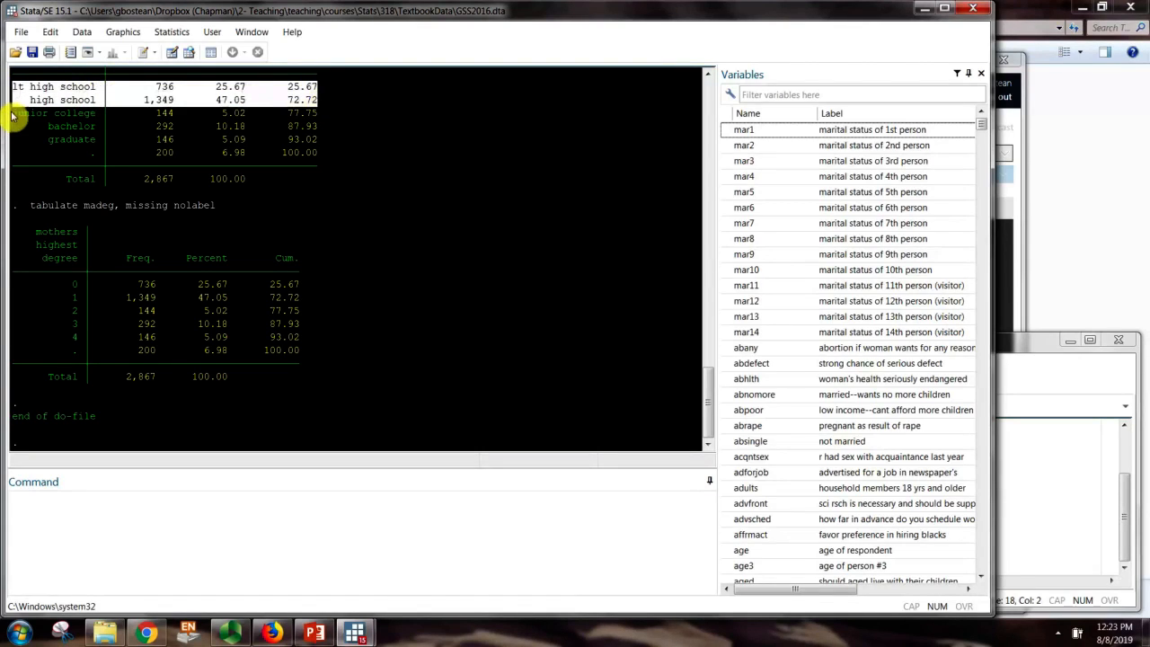
pyautogui.moveTo(13, 113); pyautogui.dragTo(336, 118)
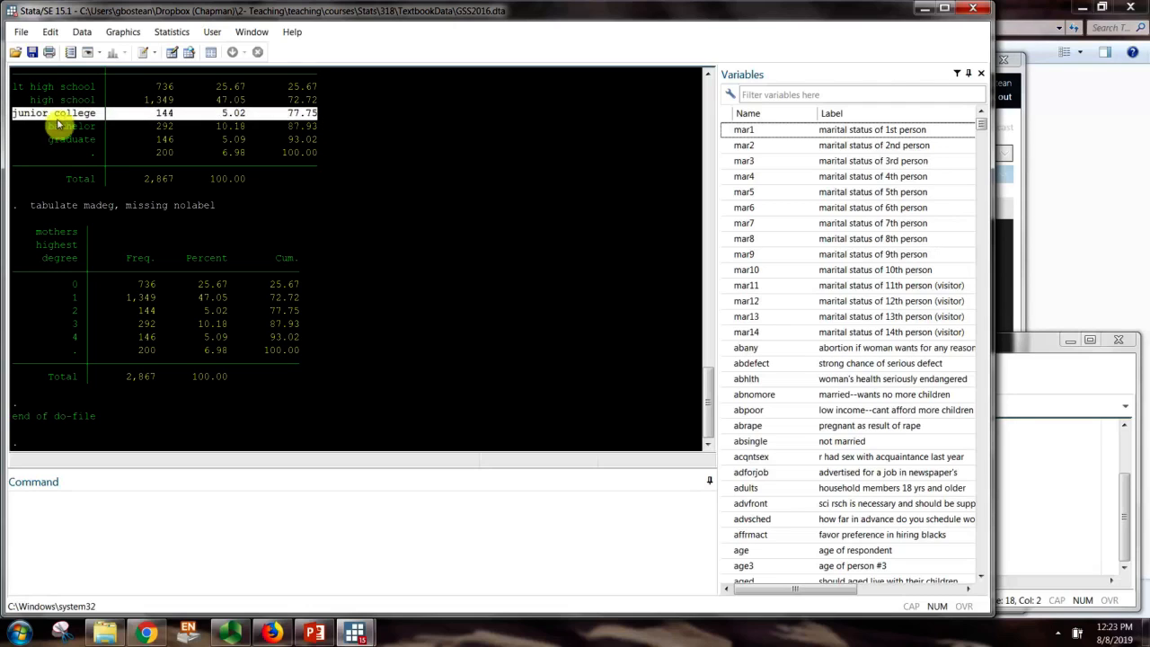
pyautogui.moveTo(44, 128); pyautogui.dragTo(340, 139)
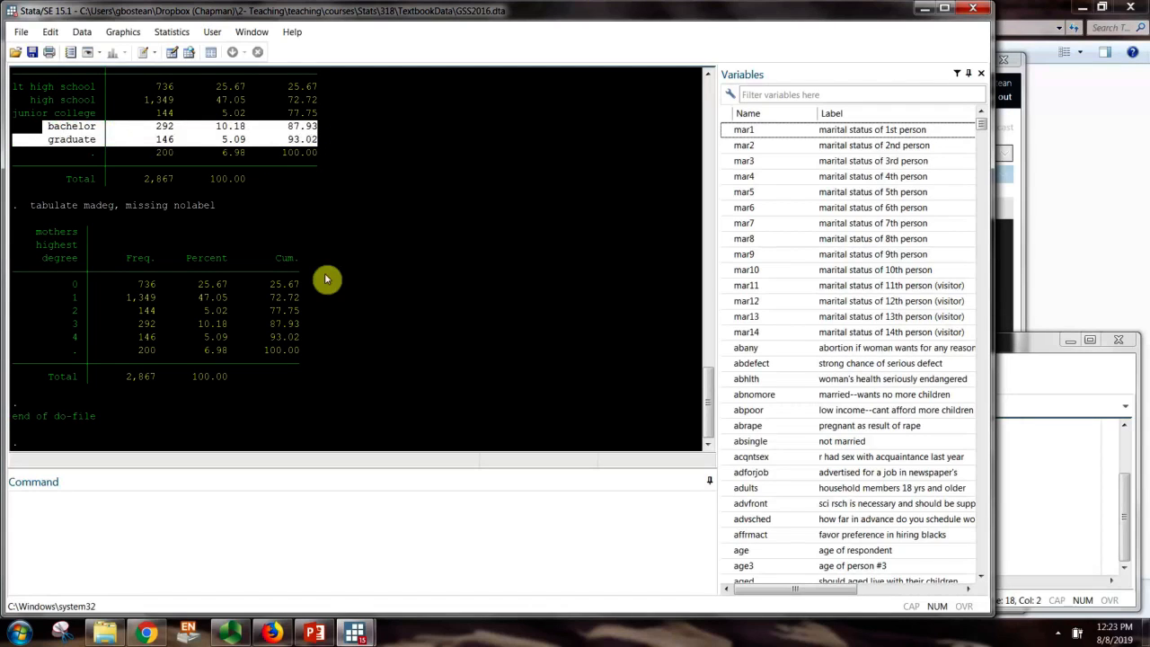
pyautogui.click(290, 156)
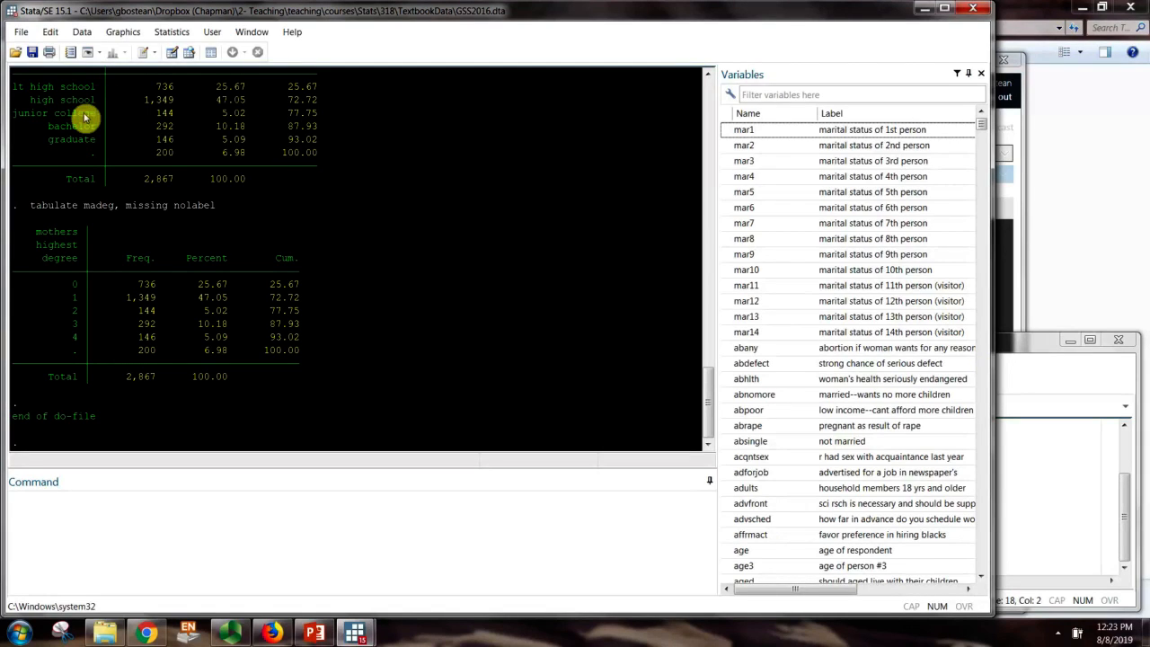
pyautogui.click(1049, 398)
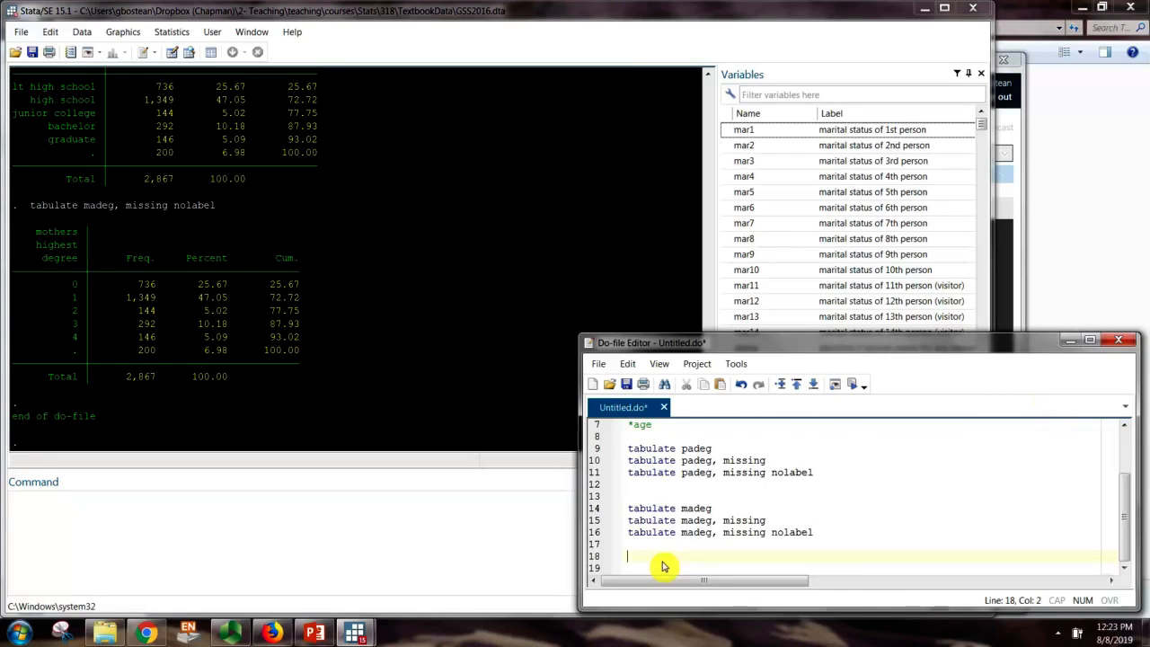
# Type 'generate madegrecode=madeg' on line 18 and enlarge the editor to show the whole file
pyautogui.write('generate')
pyautogui.write('ma')
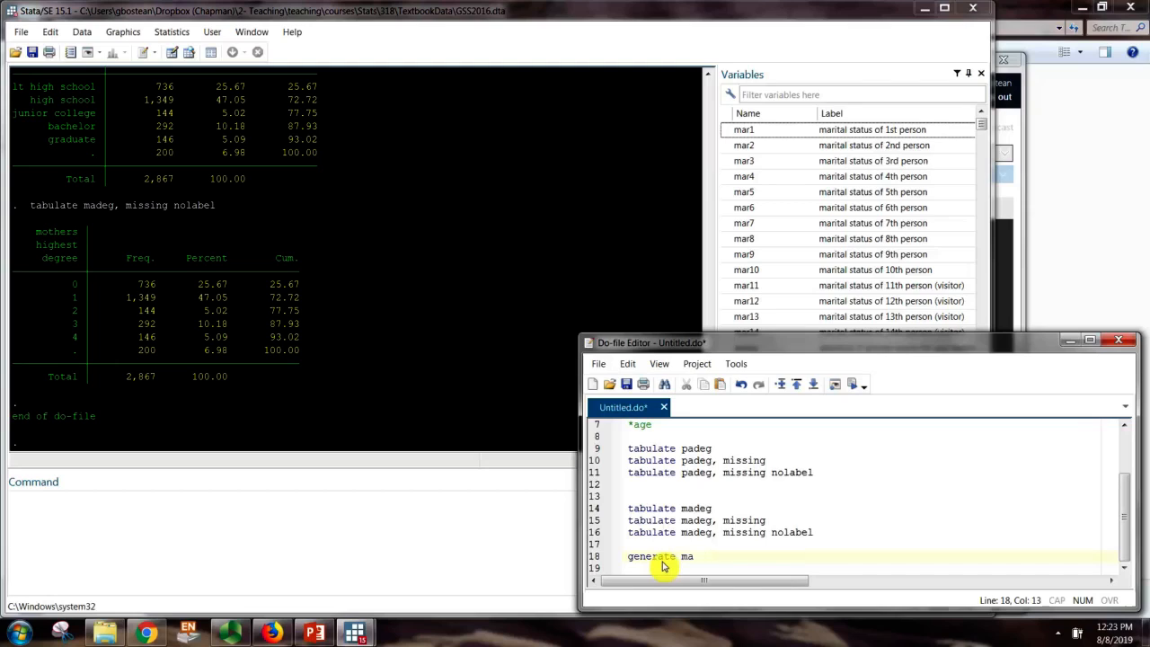
pyautogui.write('deg')
pyautogui.write('recode=madeg')
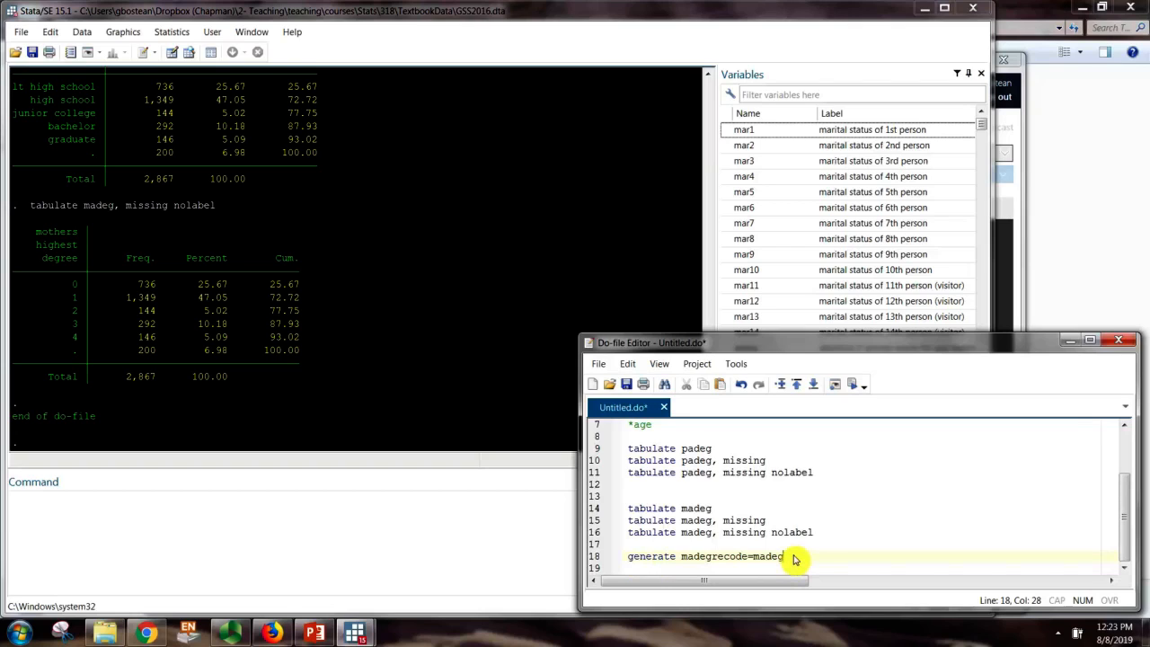
pyautogui.click(645, 569)
pyautogui.moveTo(655, 341); pyautogui.dragTo(619, 221)
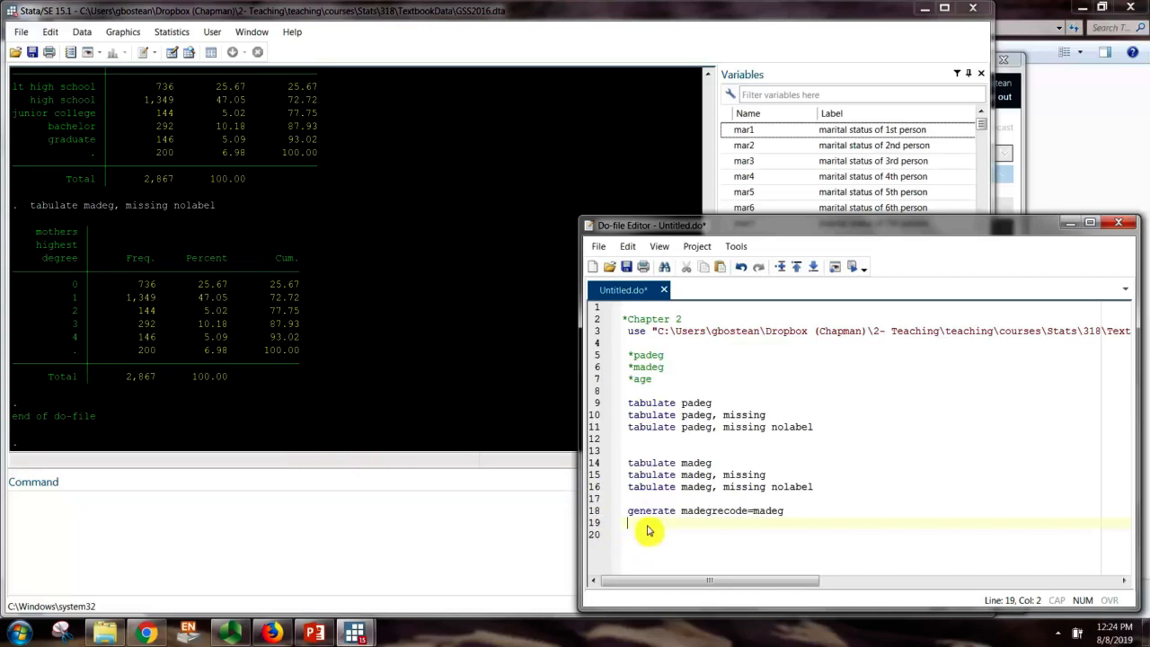
# Write line 19 'recode madegrecode 1=0 2=1 4=2', checking the madeg codes in the results
pyautogui.write('recode')
pyautogui.doubleClick(710, 511)
pyautogui.hotkey('ctrl', 'c')
pyautogui.click(686, 526)
pyautogui.hotkey('ctrl', 'v')
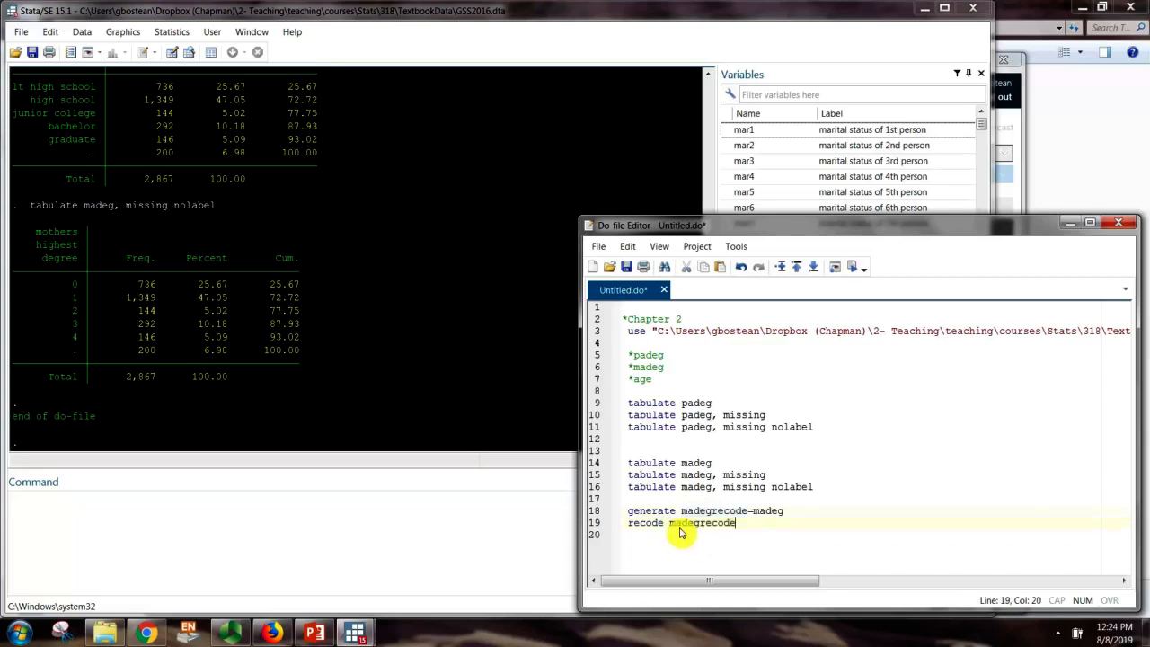
pyautogui.moveTo(726, 511); pyautogui.dragTo(748, 512)
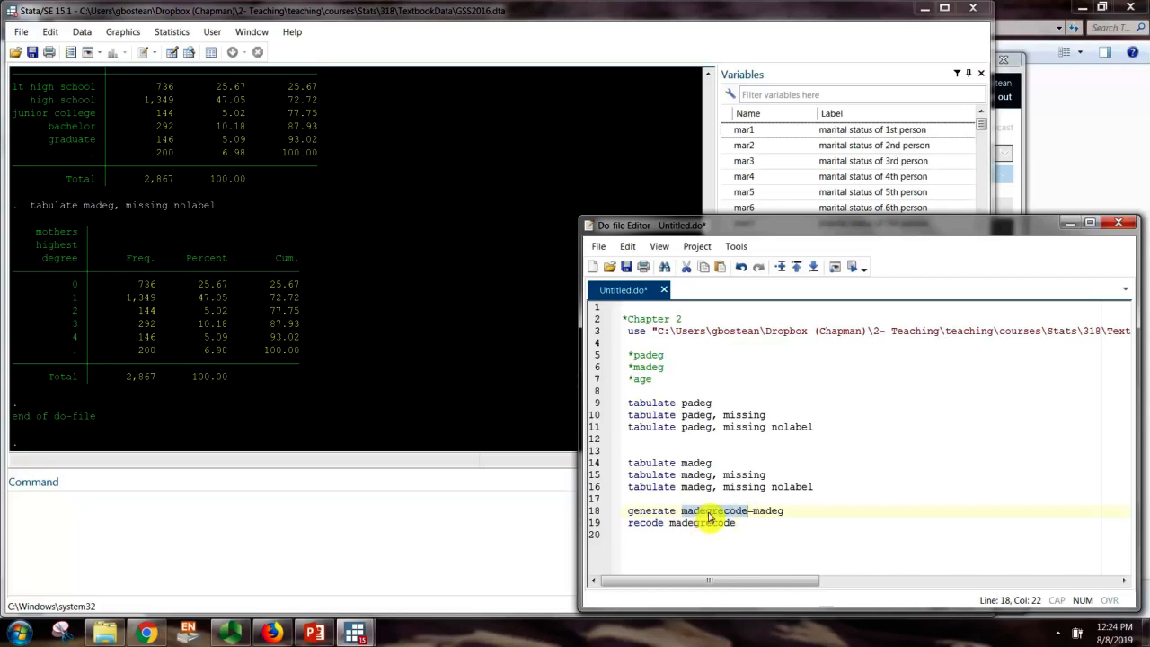
pyautogui.click(746, 523)
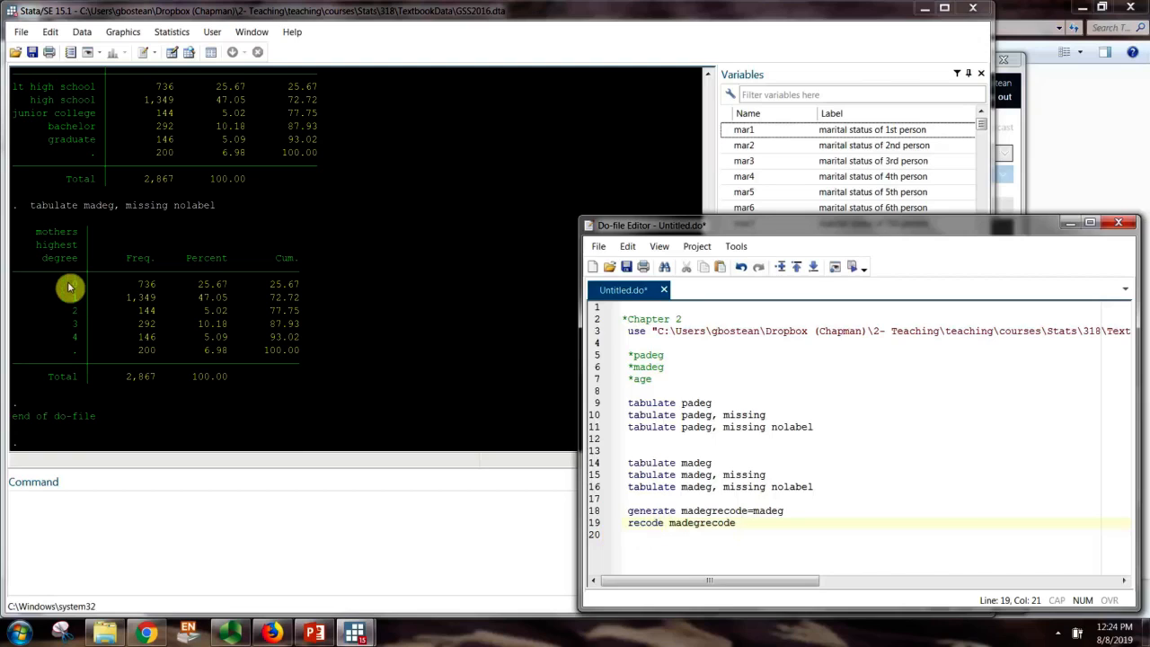
pyautogui.moveTo(69, 285); pyautogui.dragTo(304, 297)
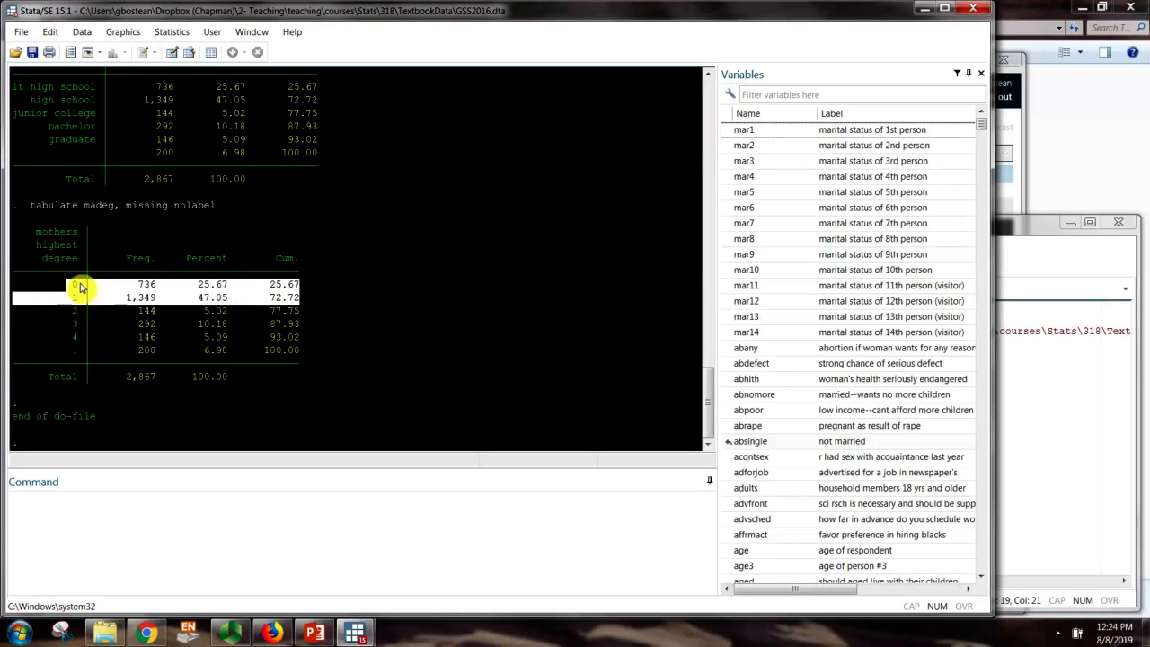
pyautogui.click(1011, 479)
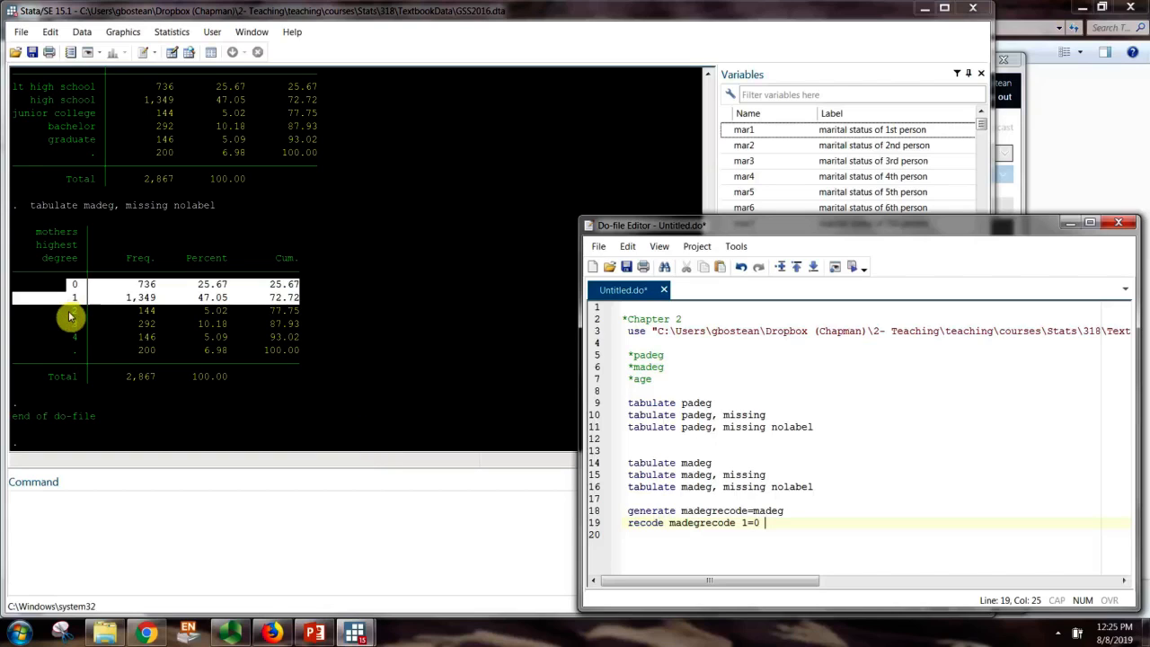
pyautogui.moveTo(70, 311); pyautogui.dragTo(321, 312)
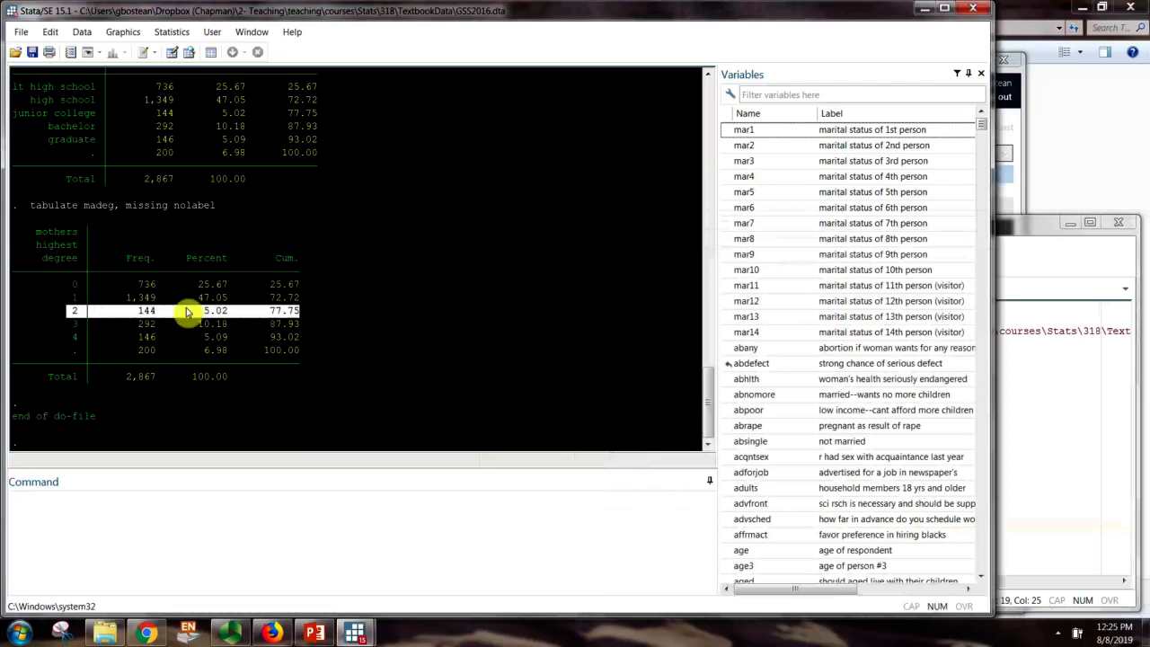
pyautogui.click(1105, 454)
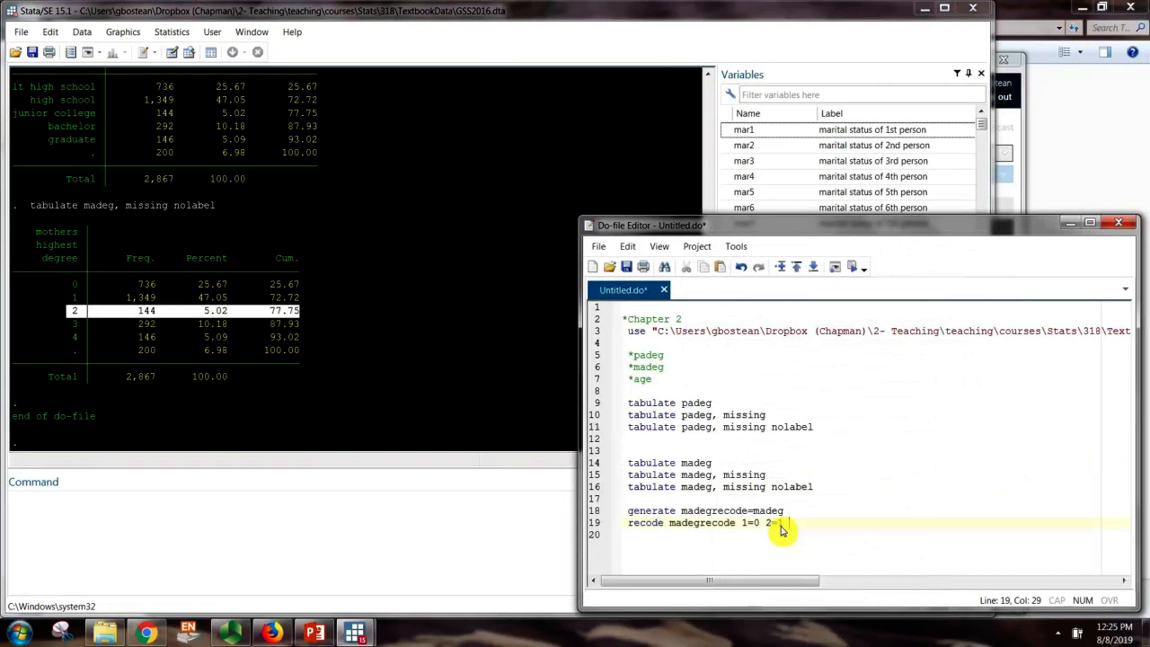
pyautogui.write('4=2')
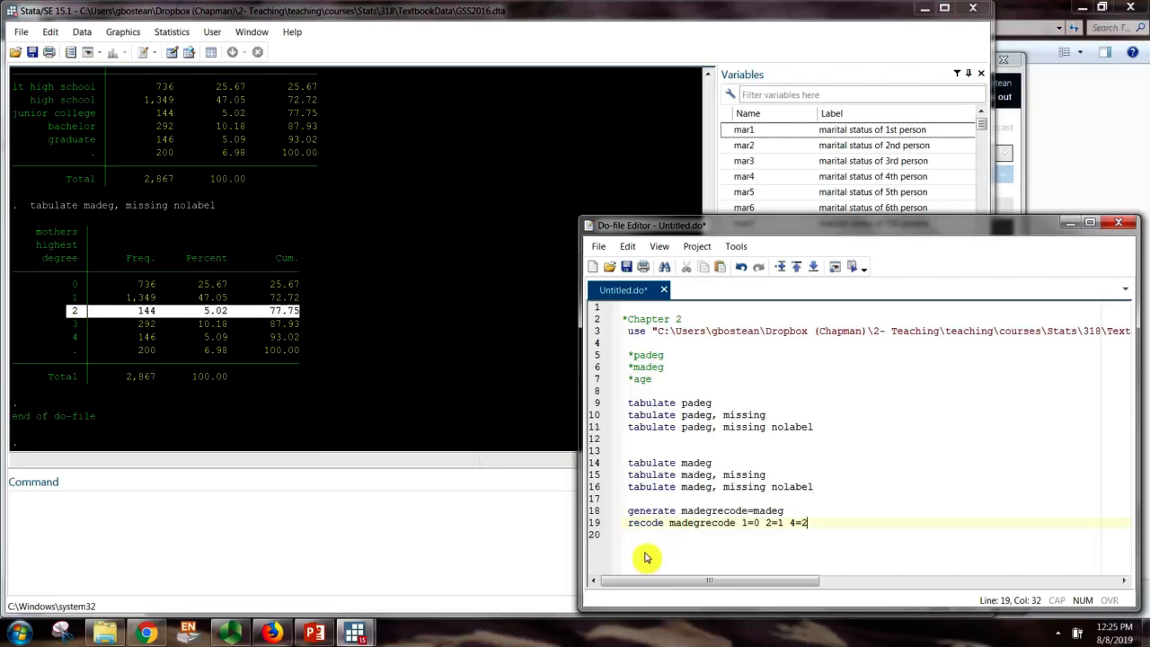
pyautogui.press('Return')
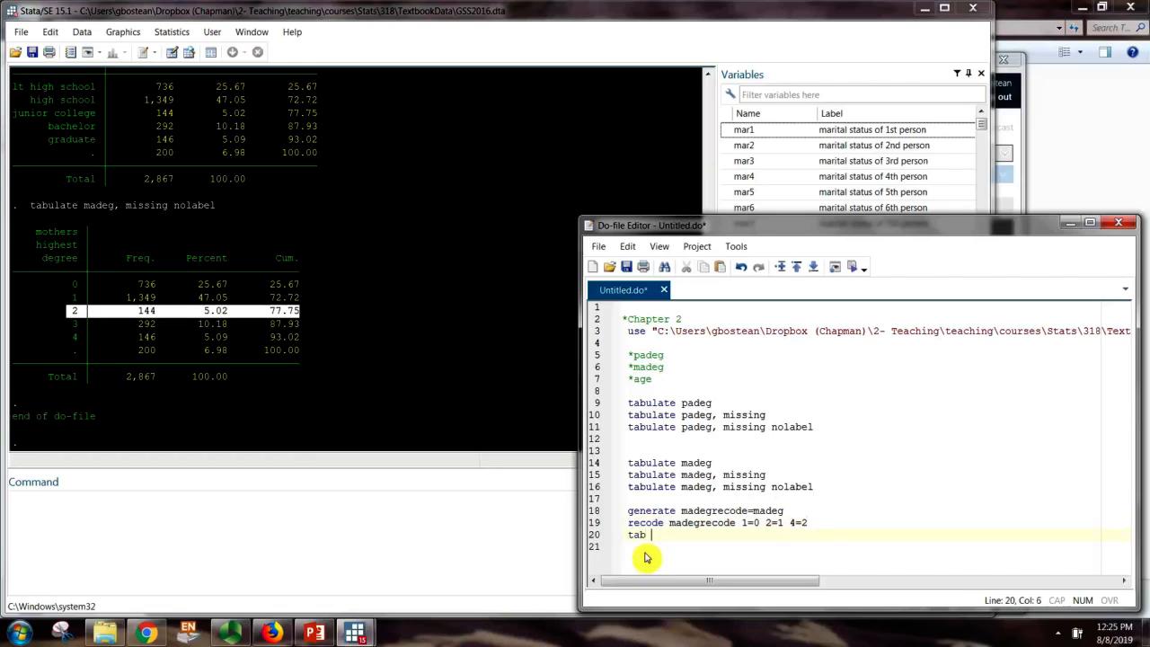
# Add the crosstab 'tab madegrecode madeg' on line 20
pyautogui.doubleClick(688, 523)
pyautogui.click(665, 539)
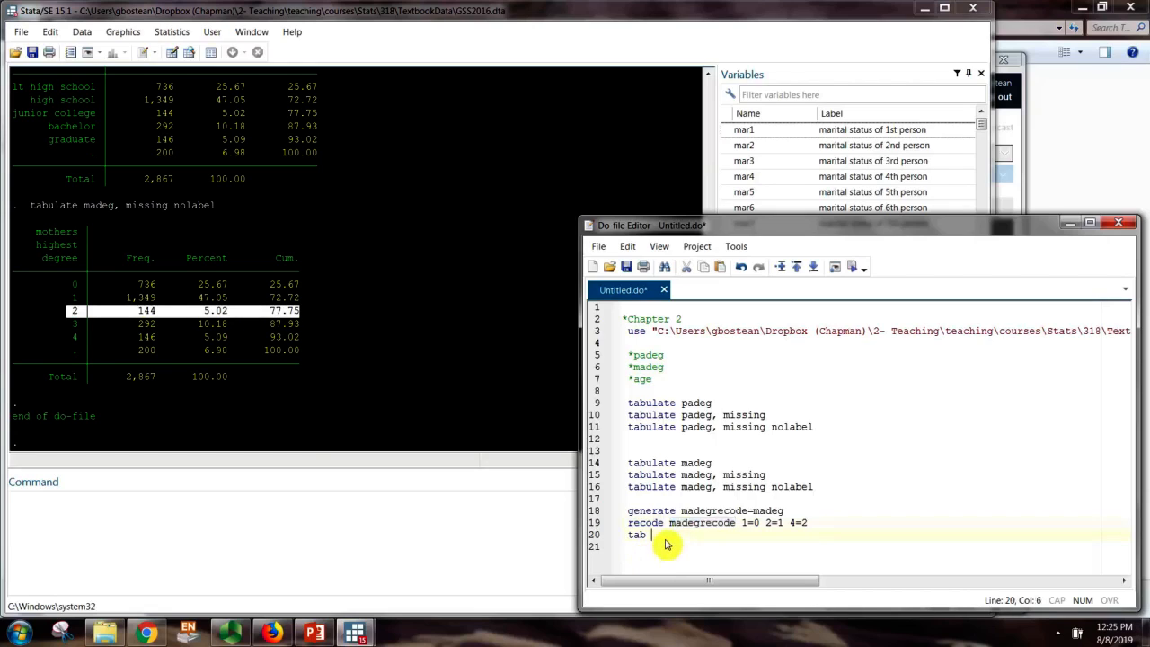
pyautogui.hotkey('ctrl', 'v')
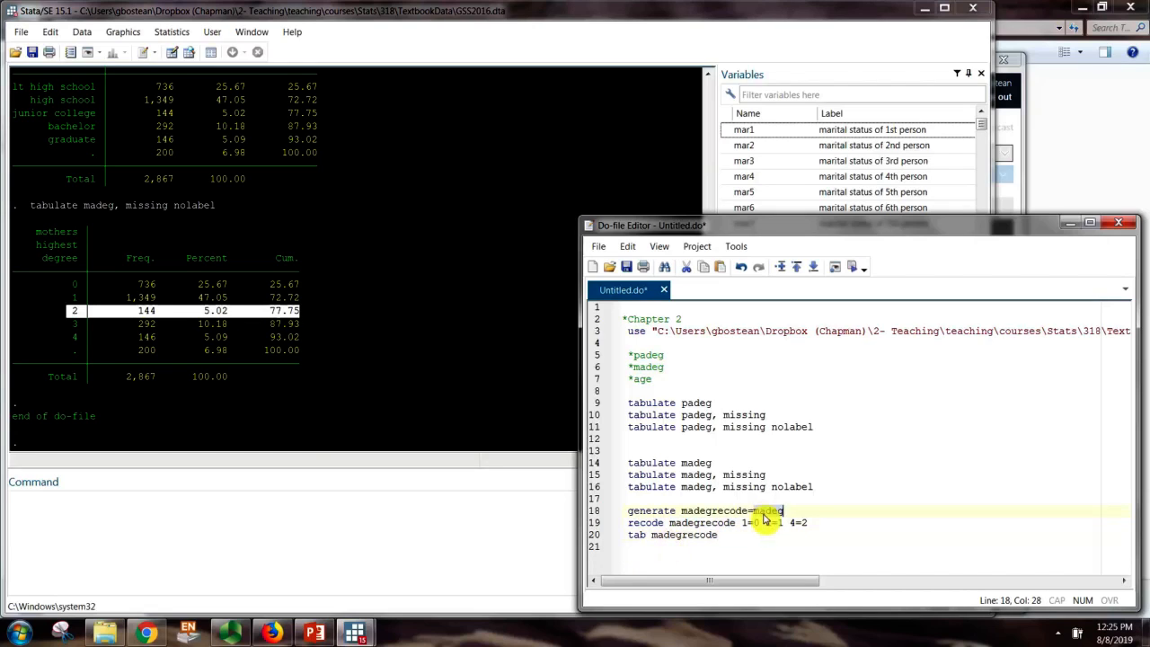
pyautogui.write('madeg')
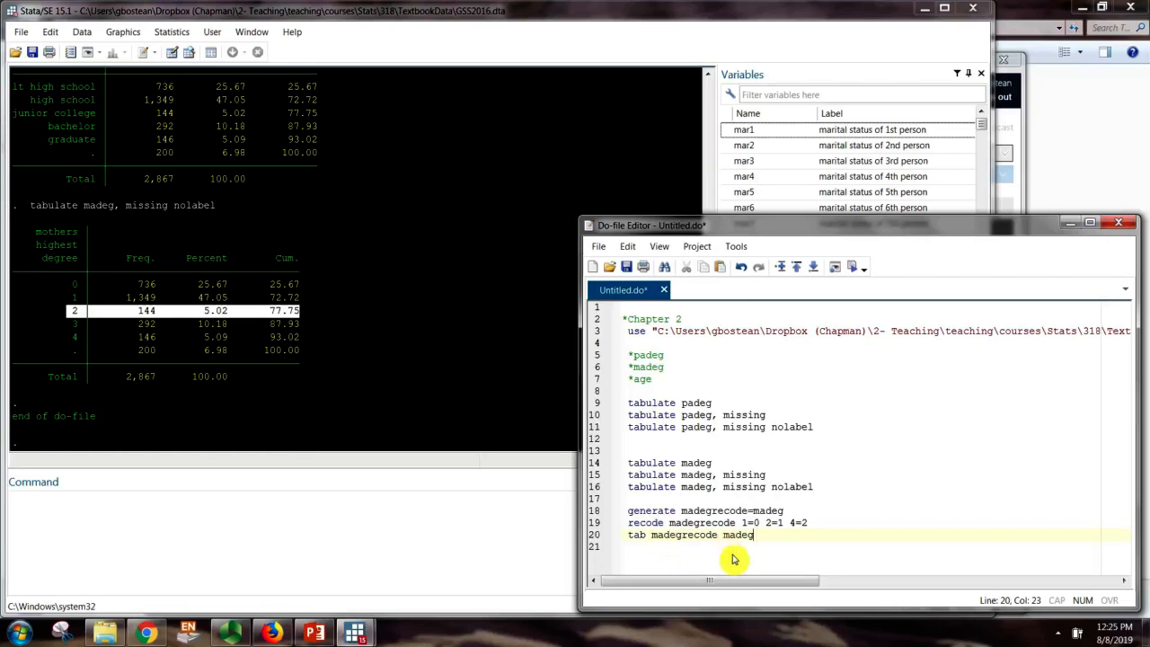
pyautogui.press('Return')
# Add 'tab madegrecode, mi' on line 21 and select lines 18–21
pyautogui.moveTo(718, 534); pyautogui.dragTo(626, 544)
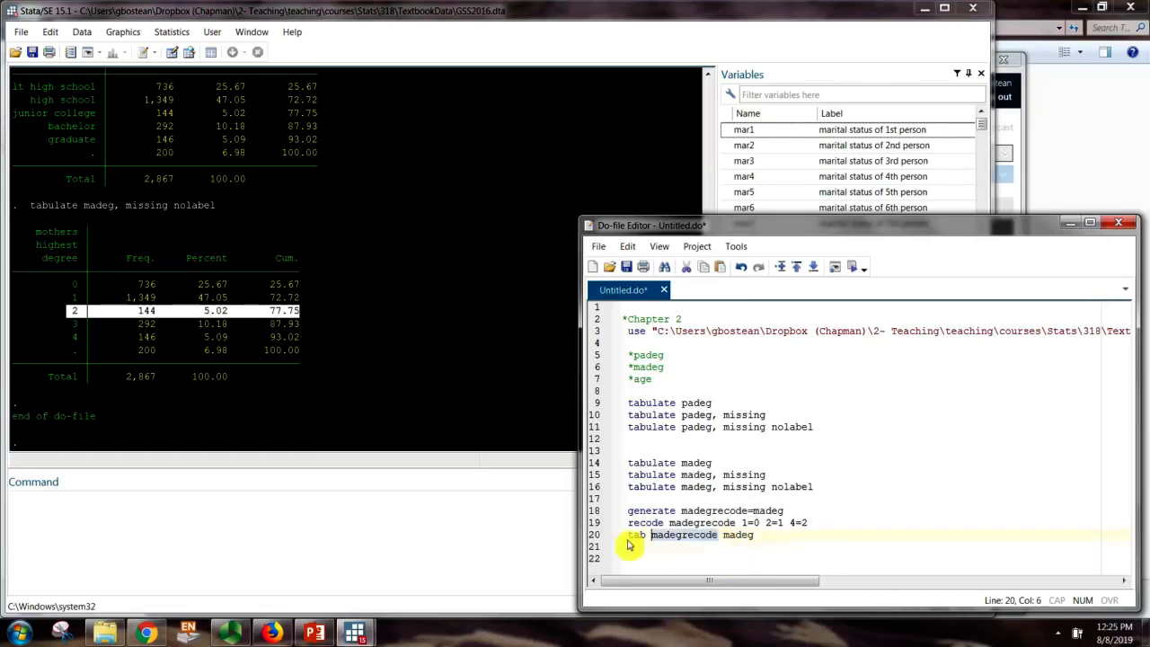
pyautogui.hotkey('ctrl', 'c')
pyautogui.click(644, 548)
pyautogui.hotkey('ctrl', 'v')
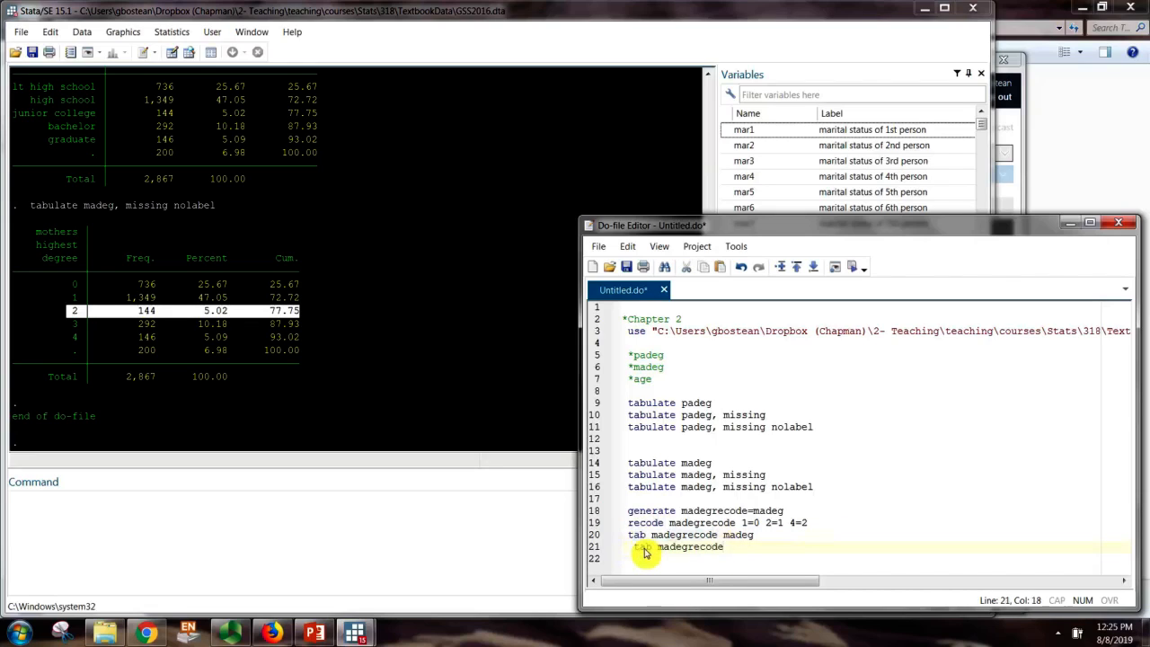
pyautogui.write(', mi')
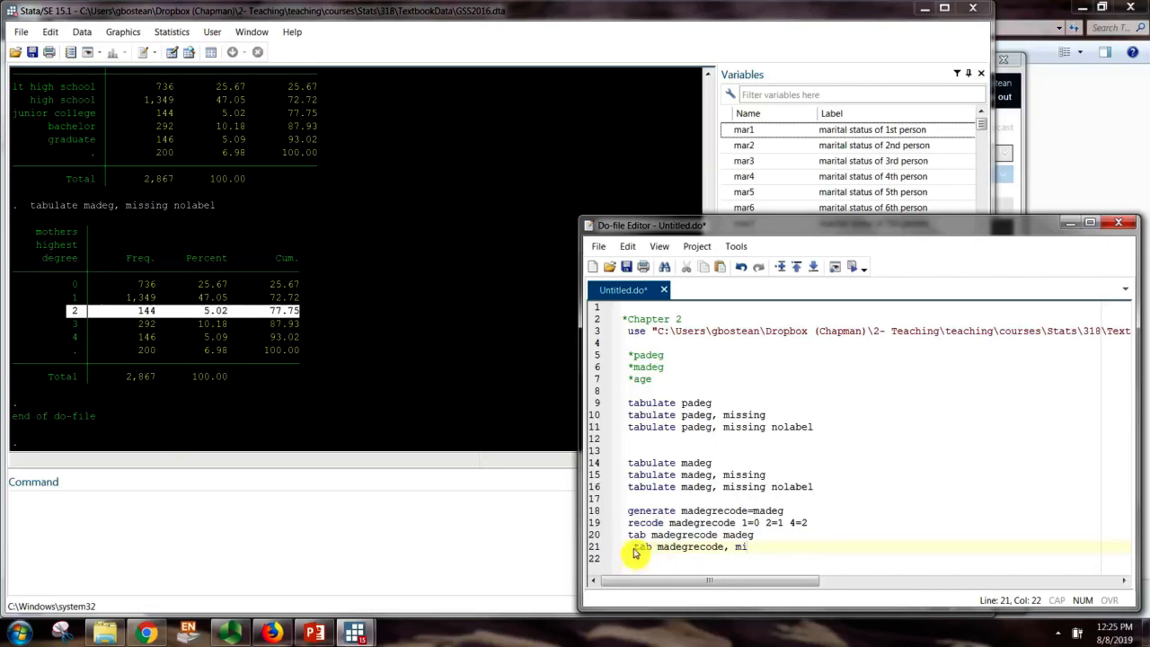
pyautogui.click(634, 549)
pyautogui.press('BackSpace')
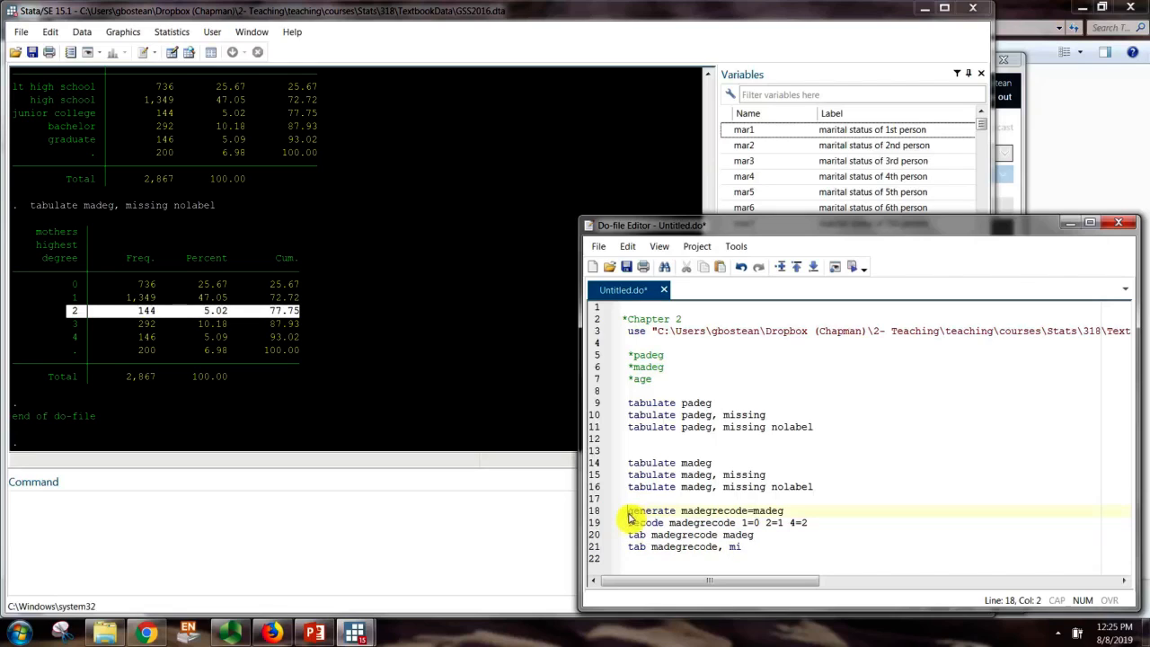
pyautogui.moveTo(627, 511); pyautogui.dragTo(755, 550)
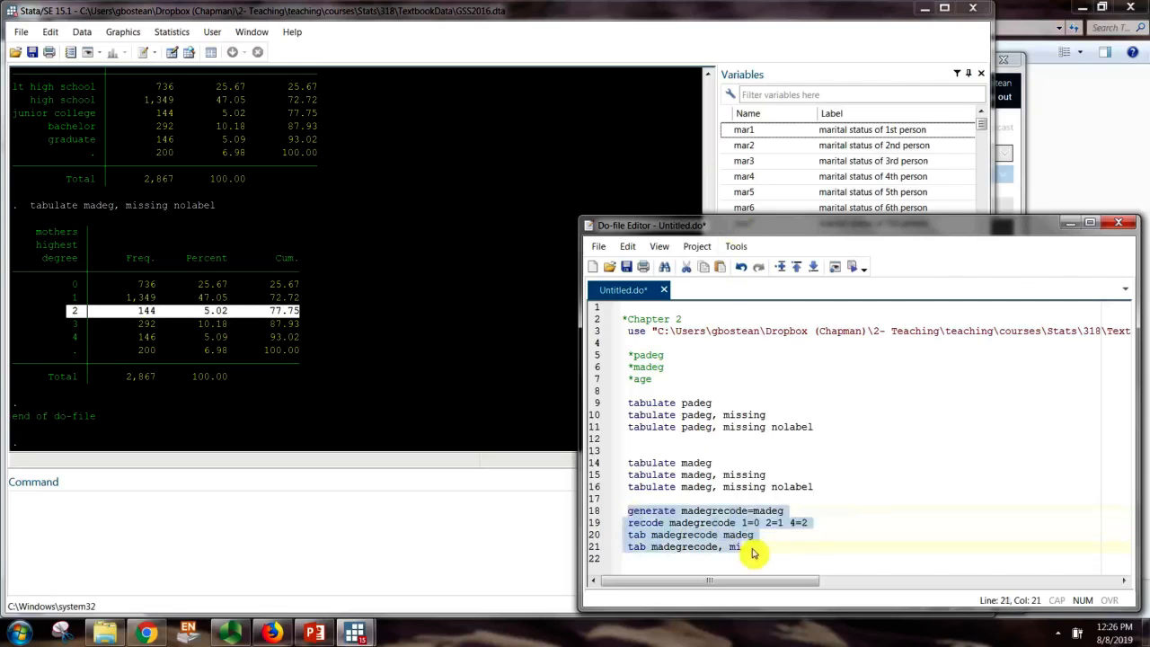
# Run do-file lines 18–21 and check the generate and recode madegrecode commands in the output
pyautogui.click(854, 270)
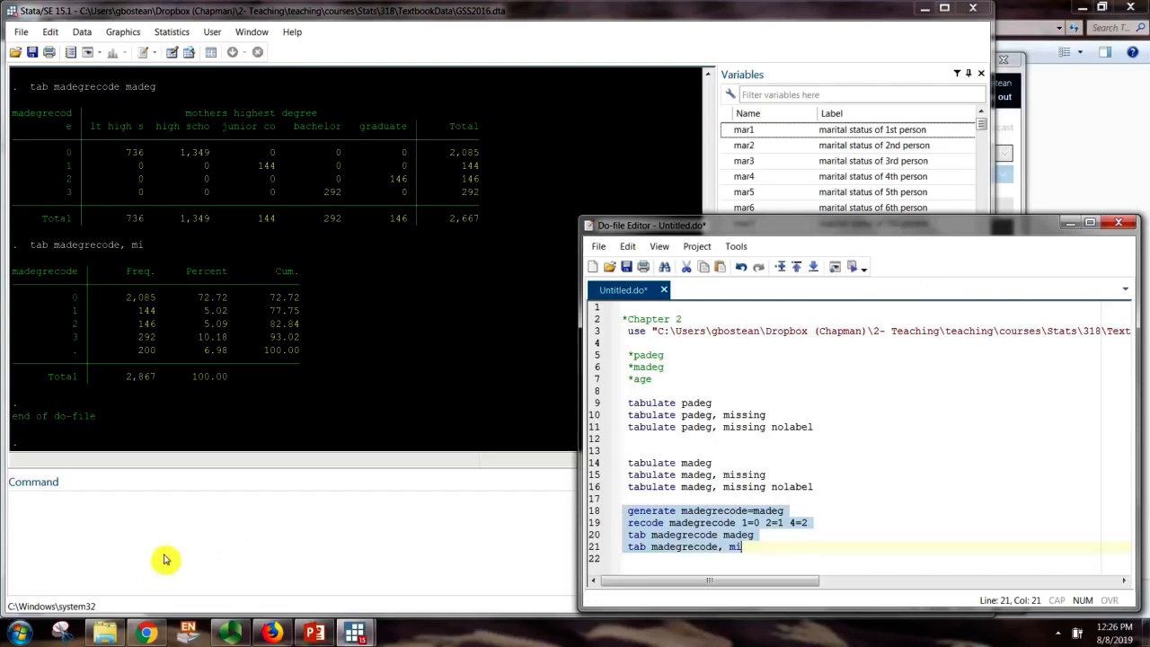
pyautogui.click(228, 391)
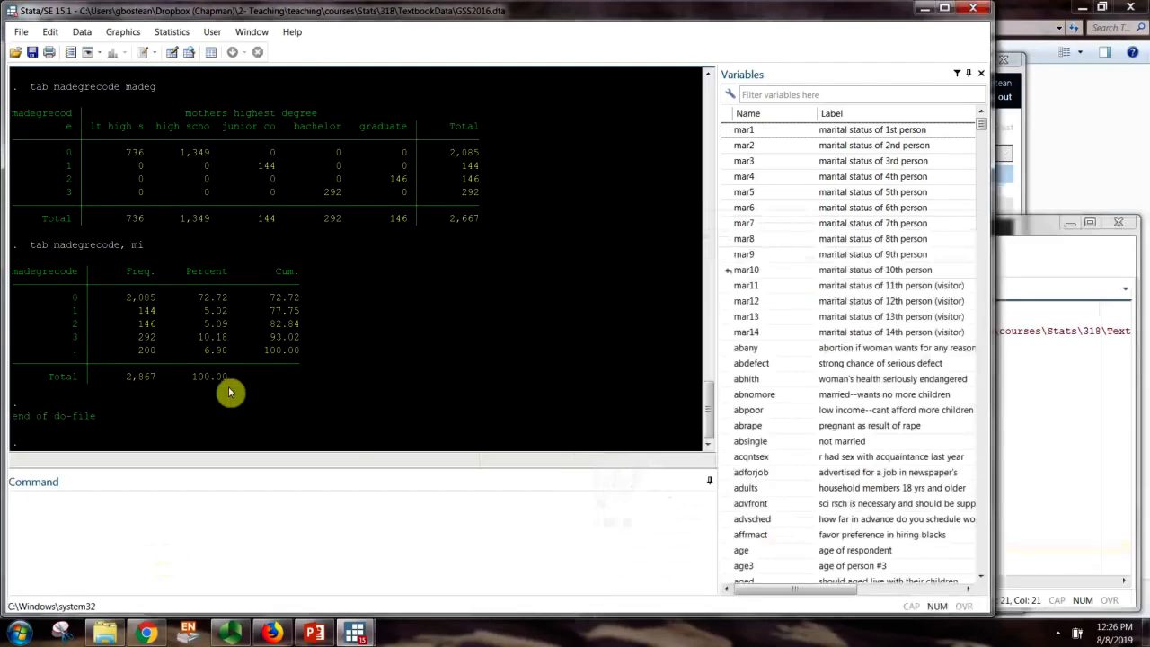
pyautogui.scroll(2, 229, 391)
pyautogui.scroll(2, 228, 391)
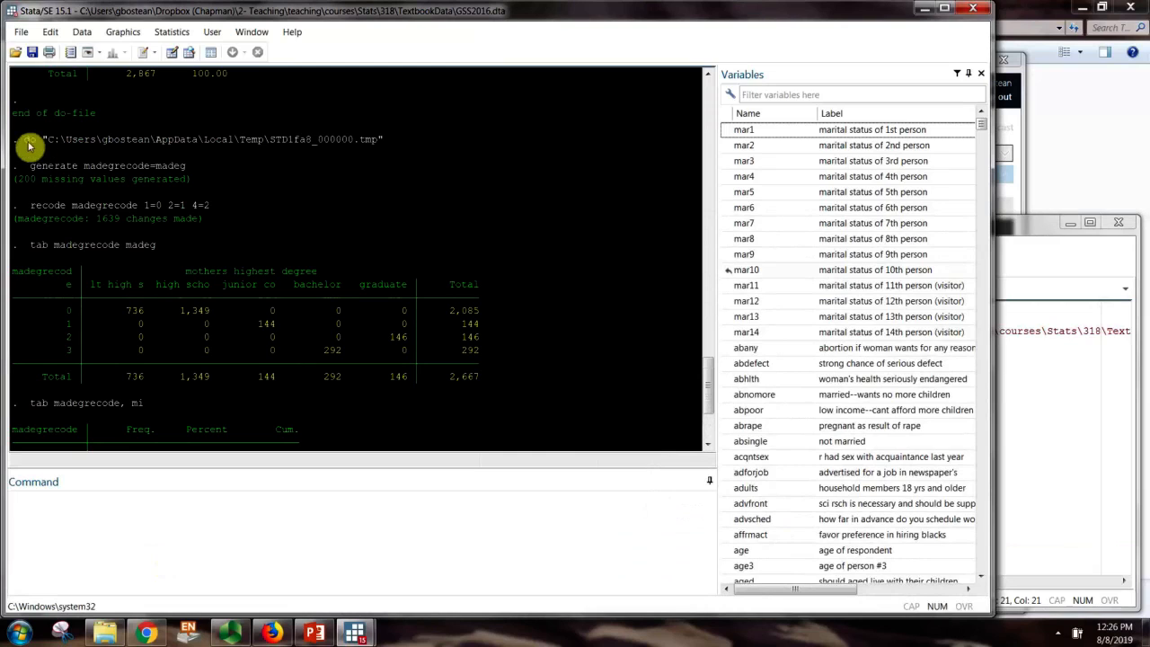
pyautogui.moveTo(18, 140); pyautogui.dragTo(411, 144)
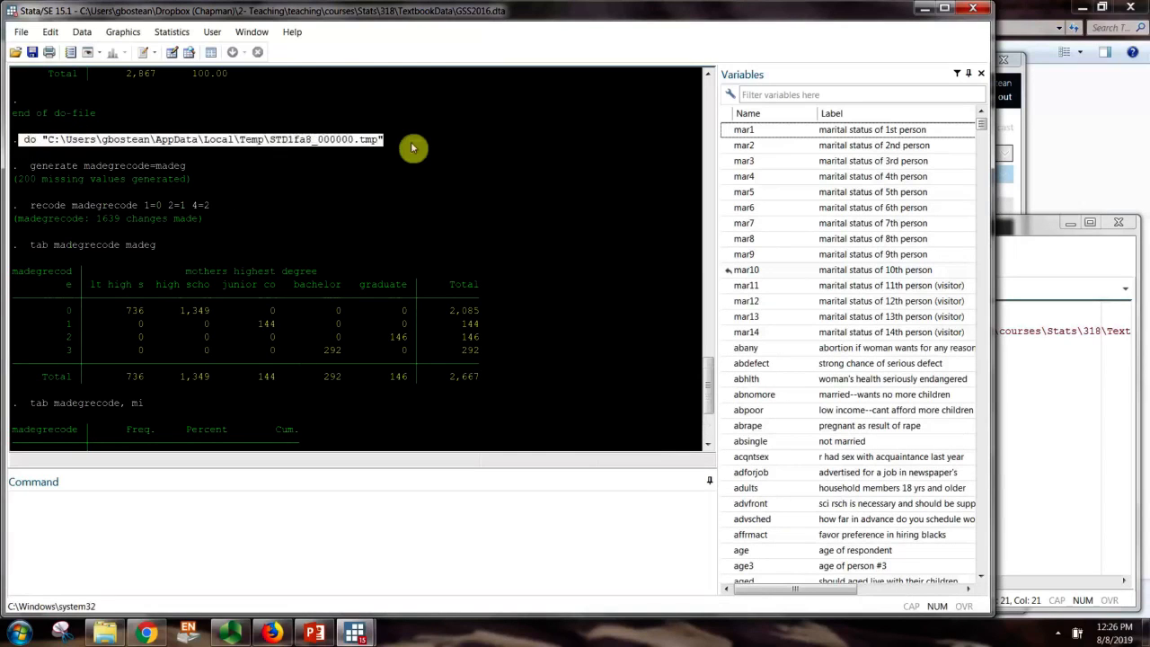
pyautogui.click(34, 169)
pyautogui.moveTo(22, 168); pyautogui.dragTo(185, 176)
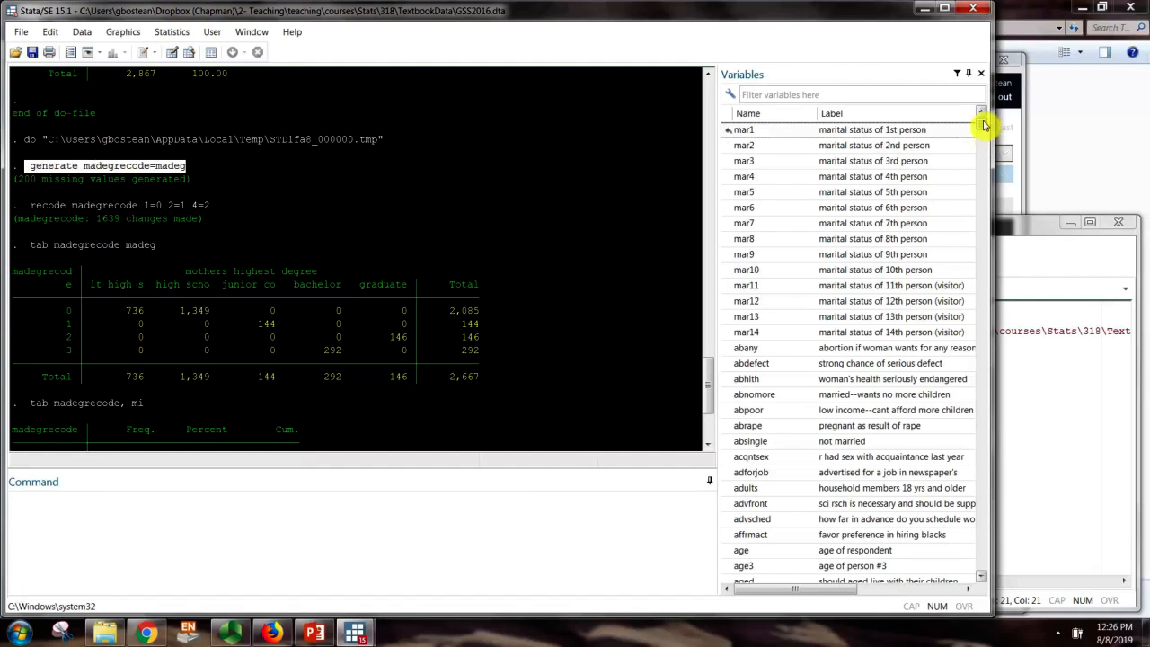
pyautogui.moveTo(982, 123); pyautogui.dragTo(979, 570)
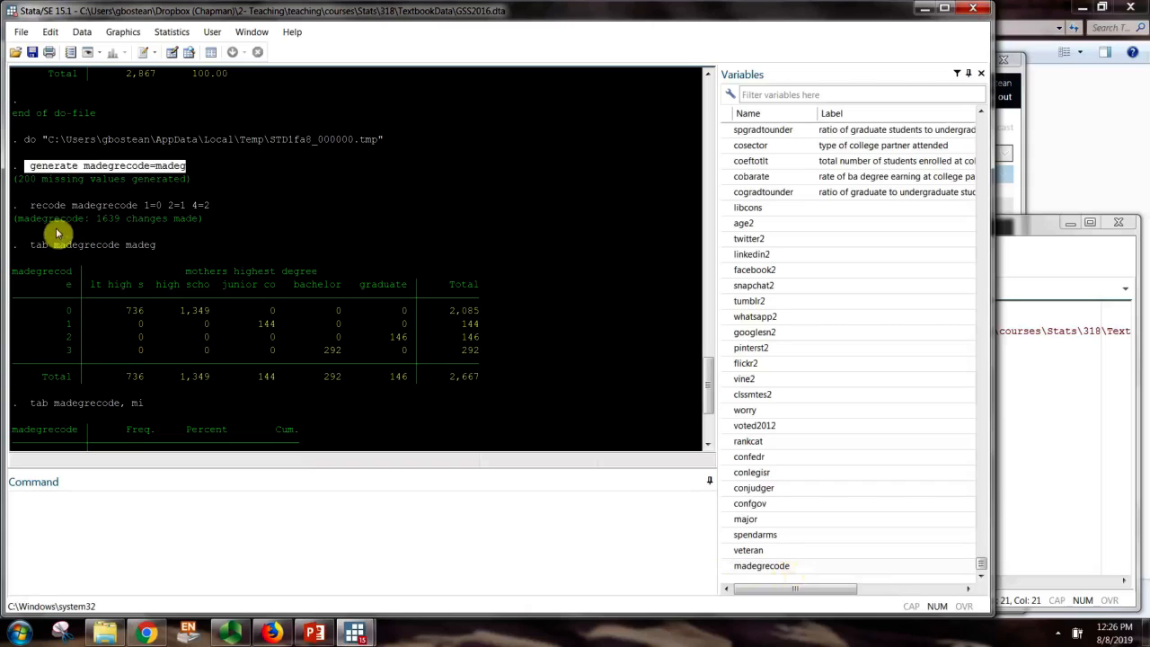
pyautogui.moveTo(26, 206); pyautogui.dragTo(224, 211)
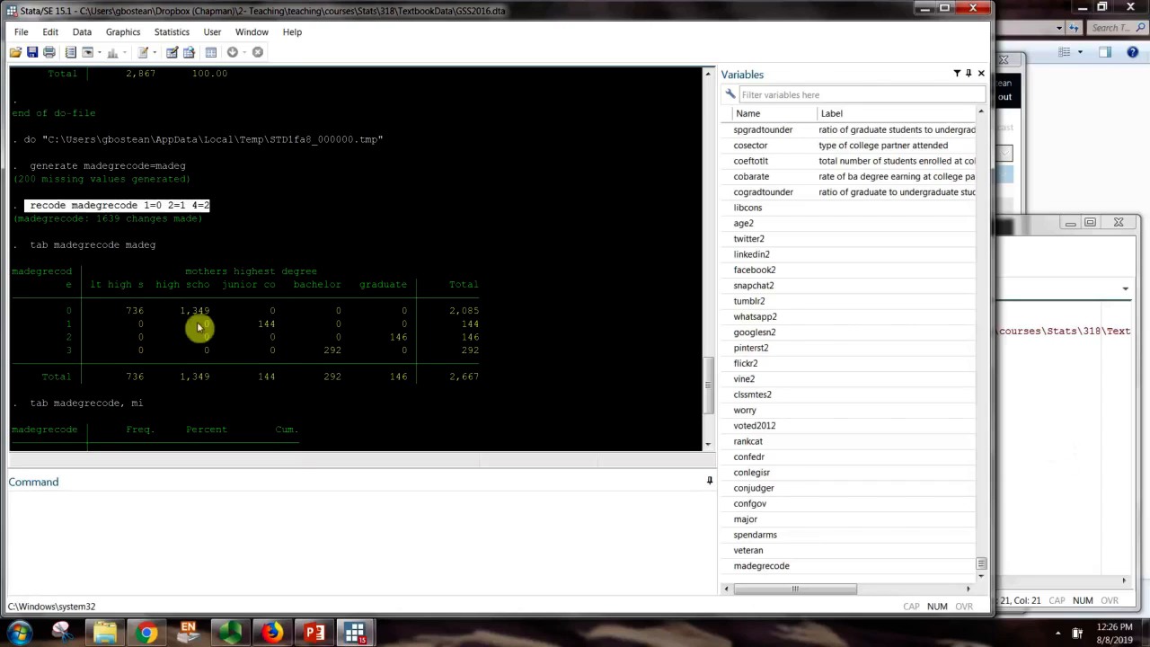
# Review the madegrecode-by-madeg crosstab and the frequency table with 200 missing values
pyautogui.moveTo(30, 245); pyautogui.dragTo(156, 246)
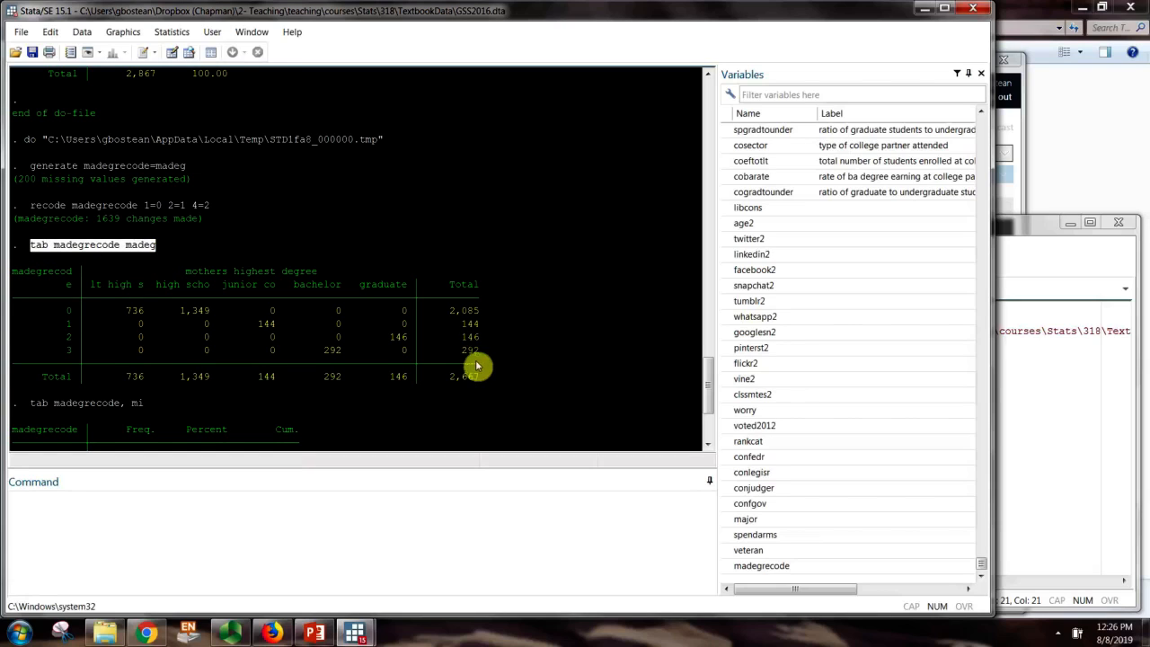
pyautogui.moveTo(477, 363); pyautogui.dragTo(463, 349)
pyautogui.scroll(-4, 154, 329)
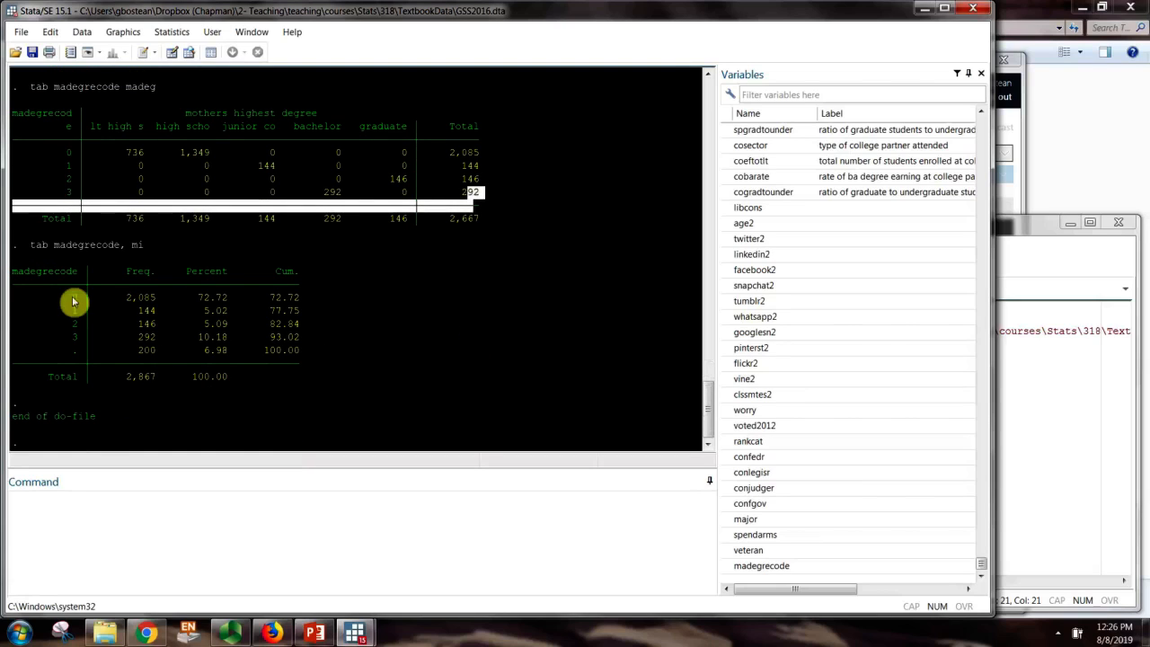
pyautogui.moveTo(14, 272); pyautogui.dragTo(312, 381)
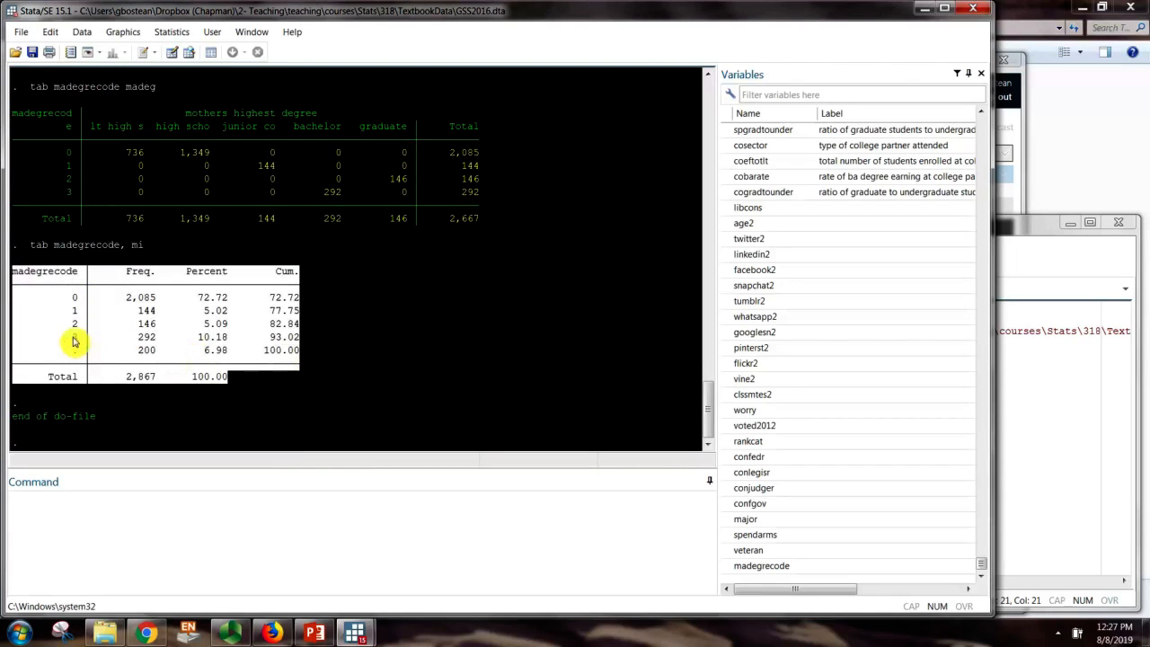
pyautogui.moveTo(56, 337); pyautogui.dragTo(329, 339)
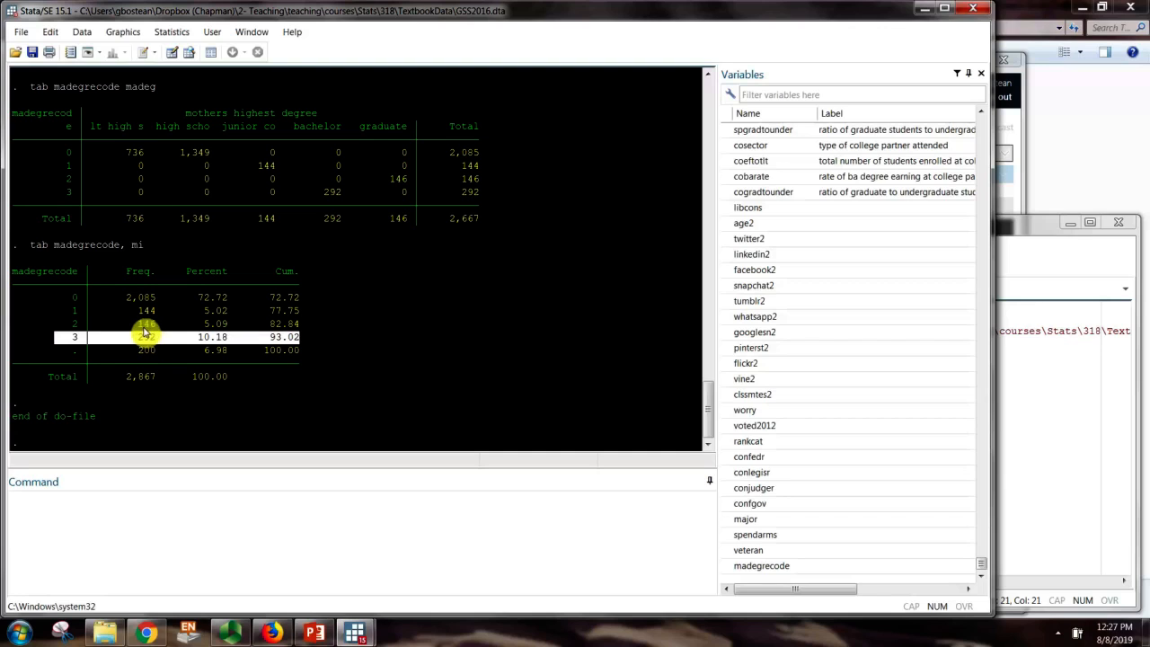
pyautogui.scroll(12, 144, 333)
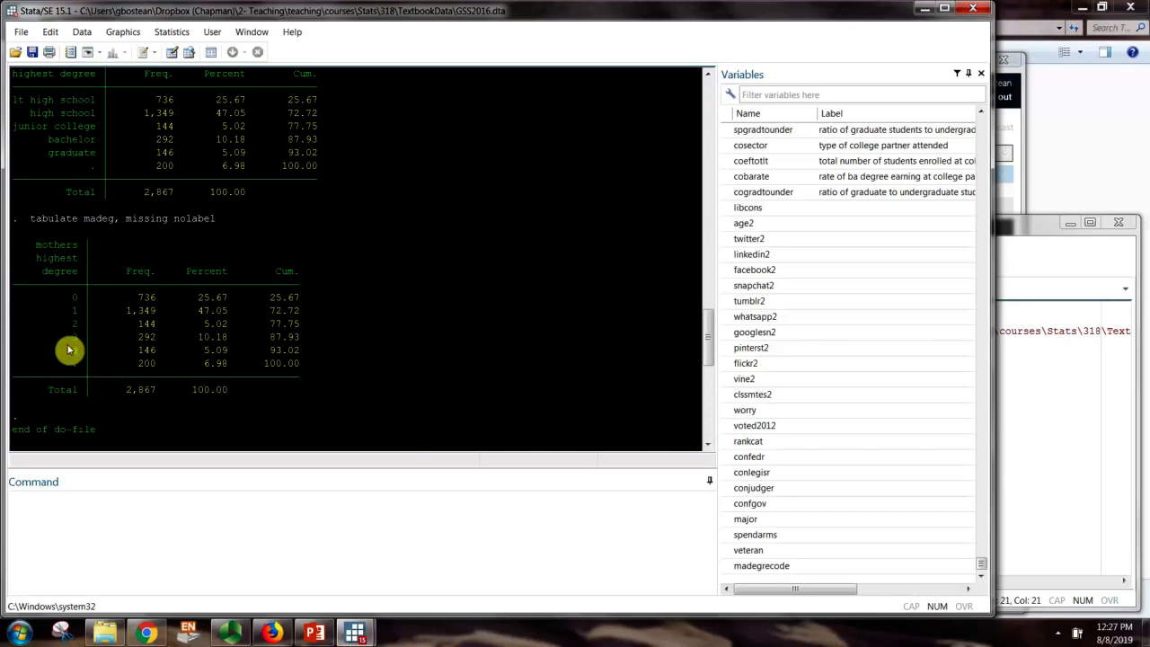
pyautogui.moveTo(44, 141); pyautogui.dragTo(321, 157)
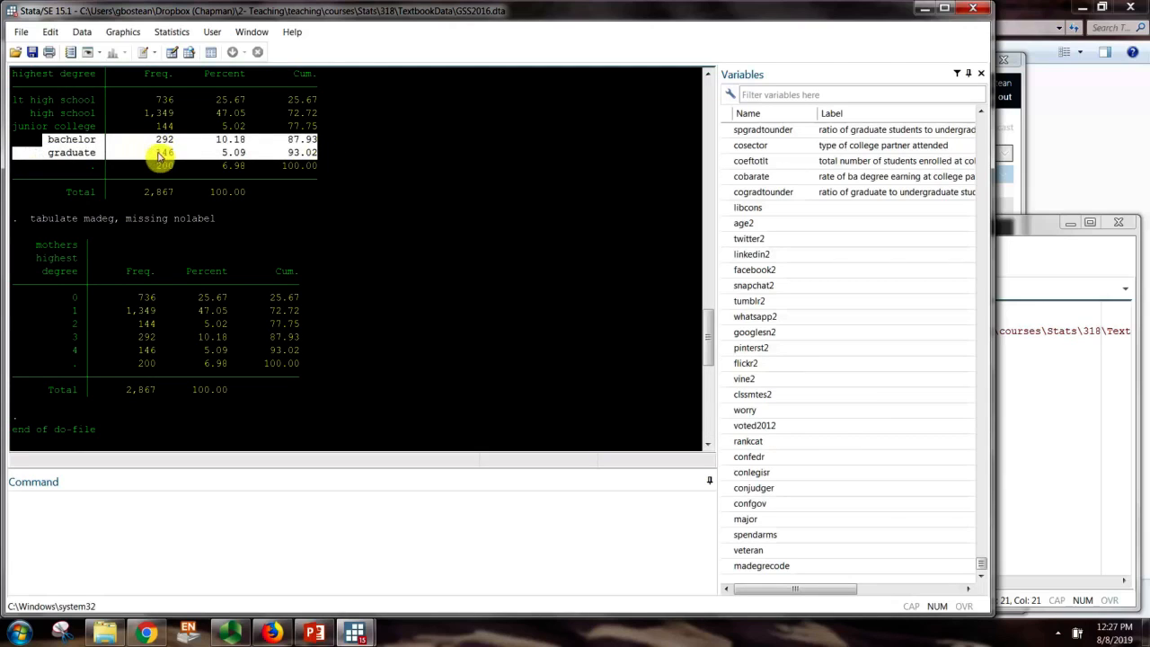
pyautogui.scroll(-12, 118, 314)
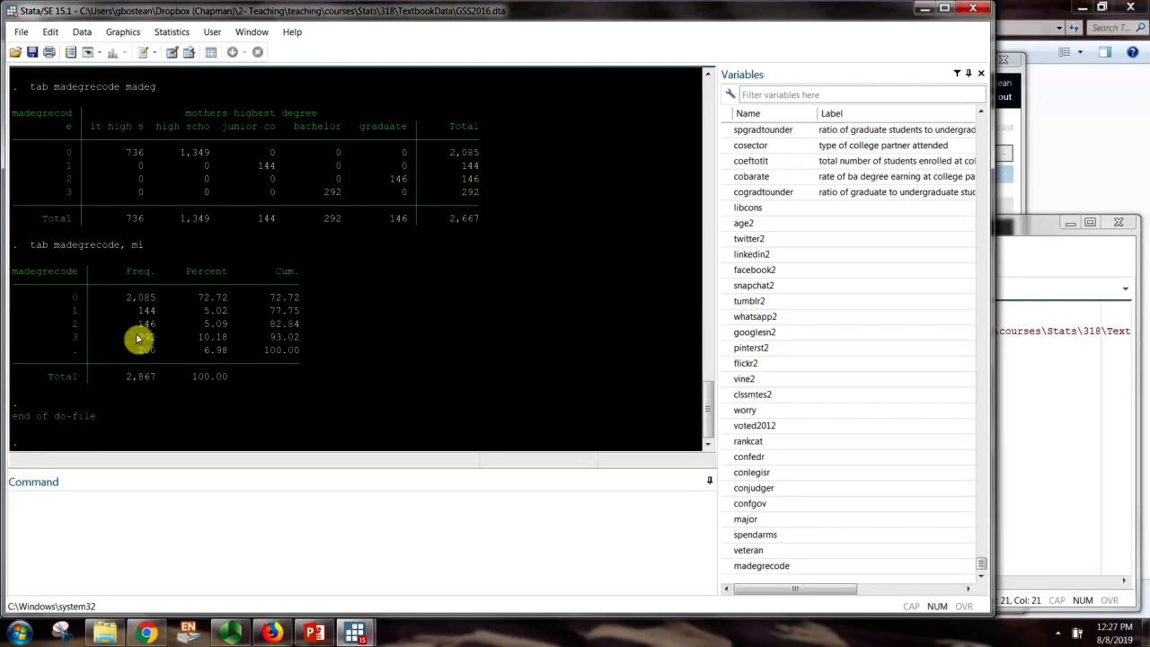
pyautogui.click(1065, 504)
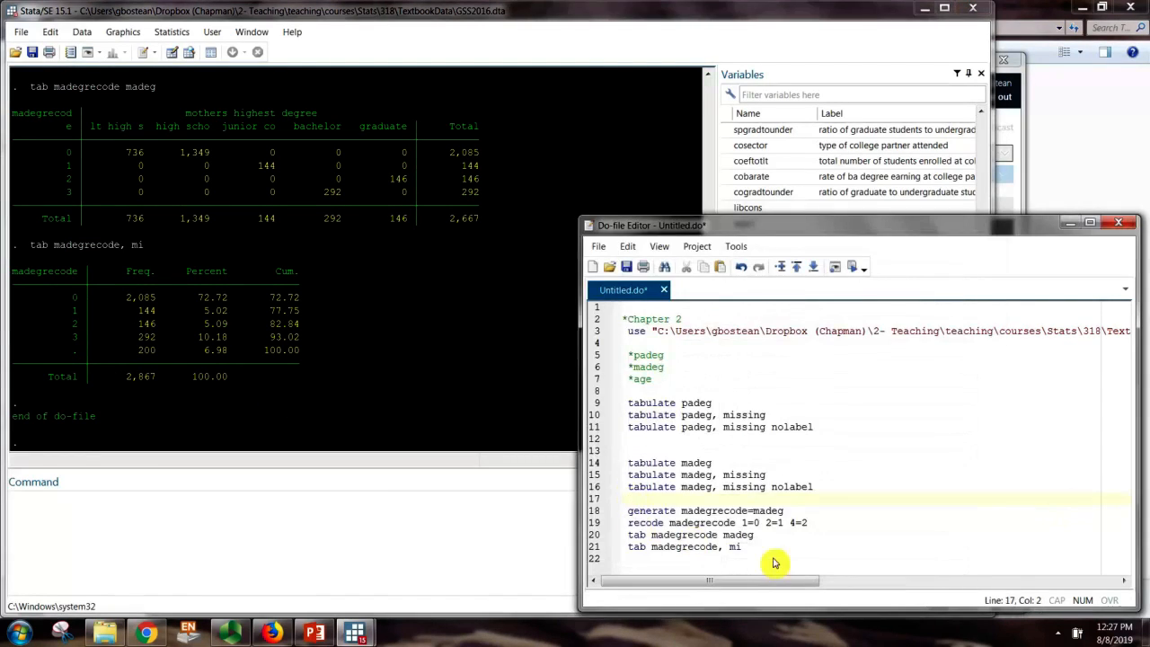
# Edit line 19 to read 'recode madegrecode 1=0 2=1 3 4=2'
pyautogui.click(784, 523)
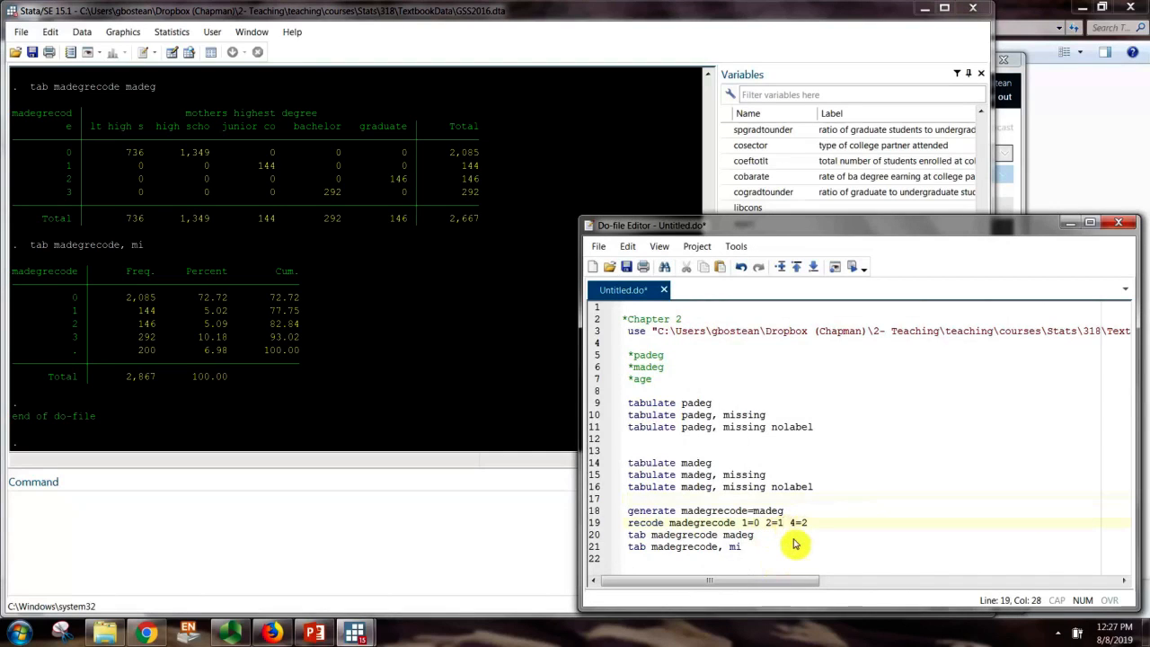
pyautogui.write('3')
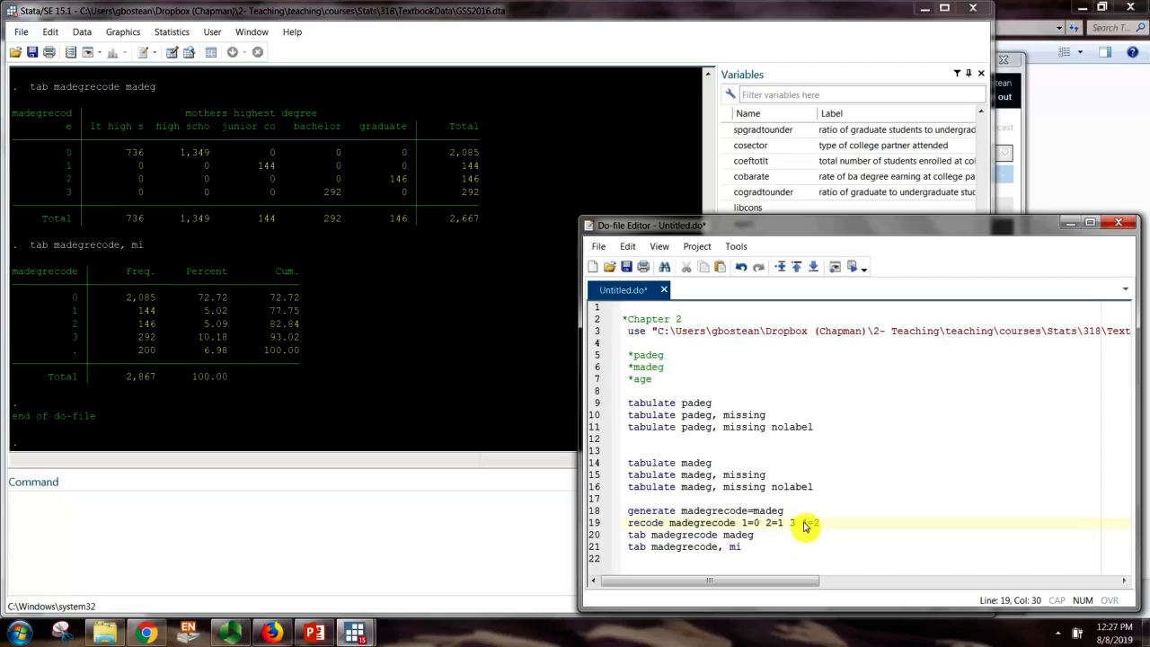
pyautogui.click(814, 523)
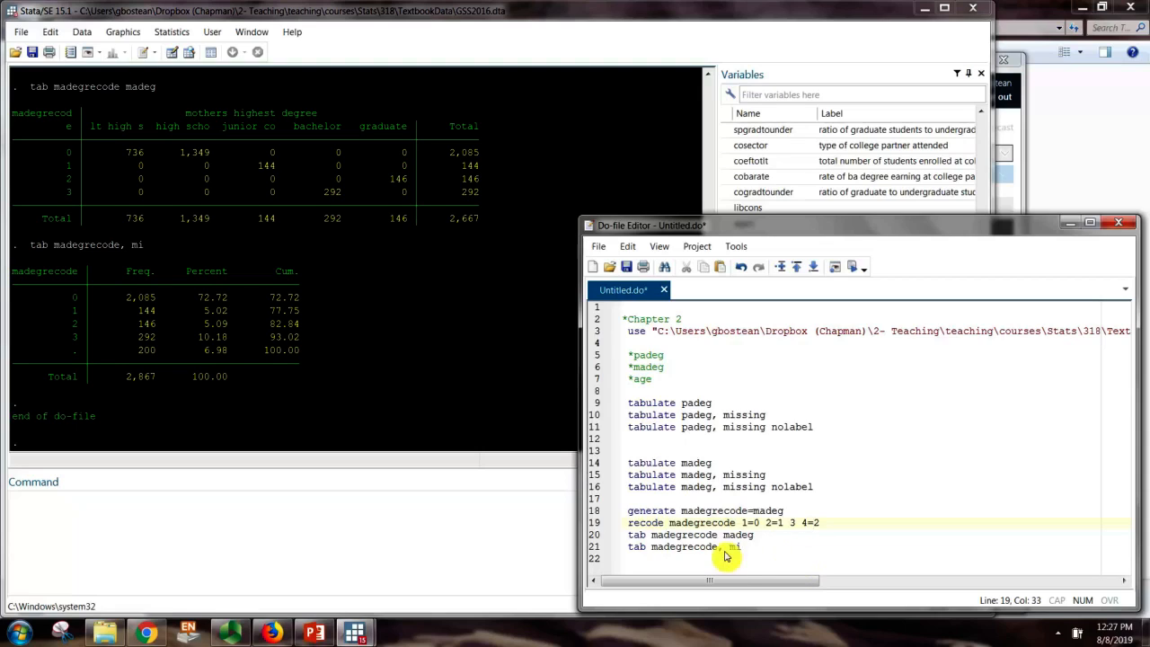
pyautogui.moveTo(789, 528); pyautogui.dragTo(796, 530)
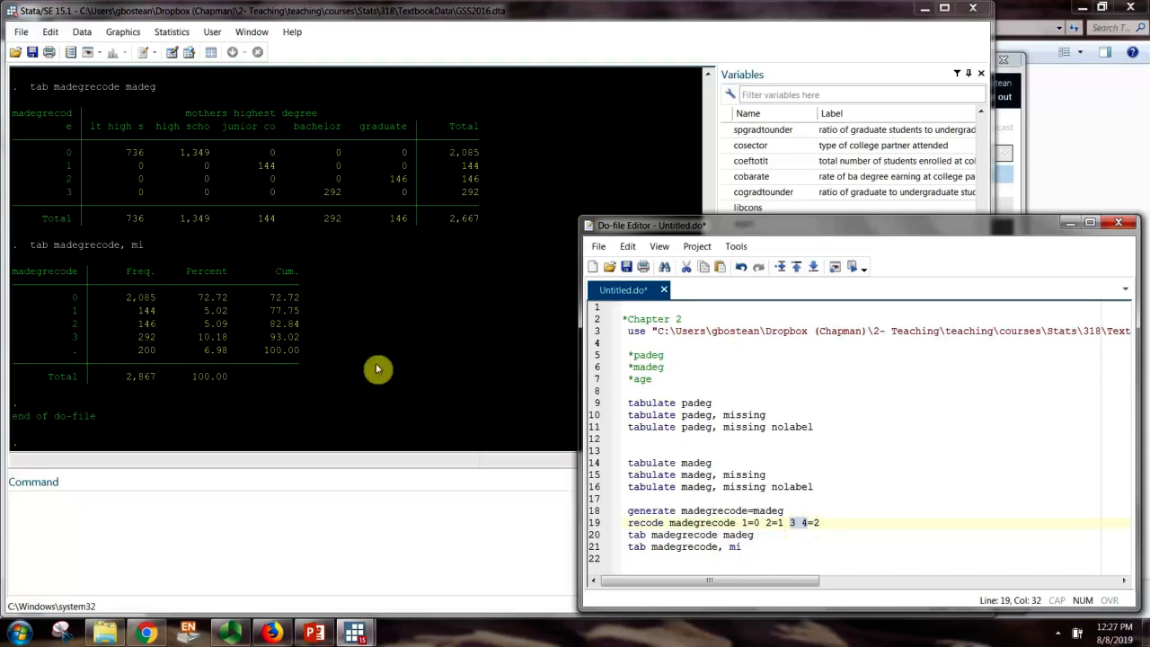
pyautogui.click(843, 528)
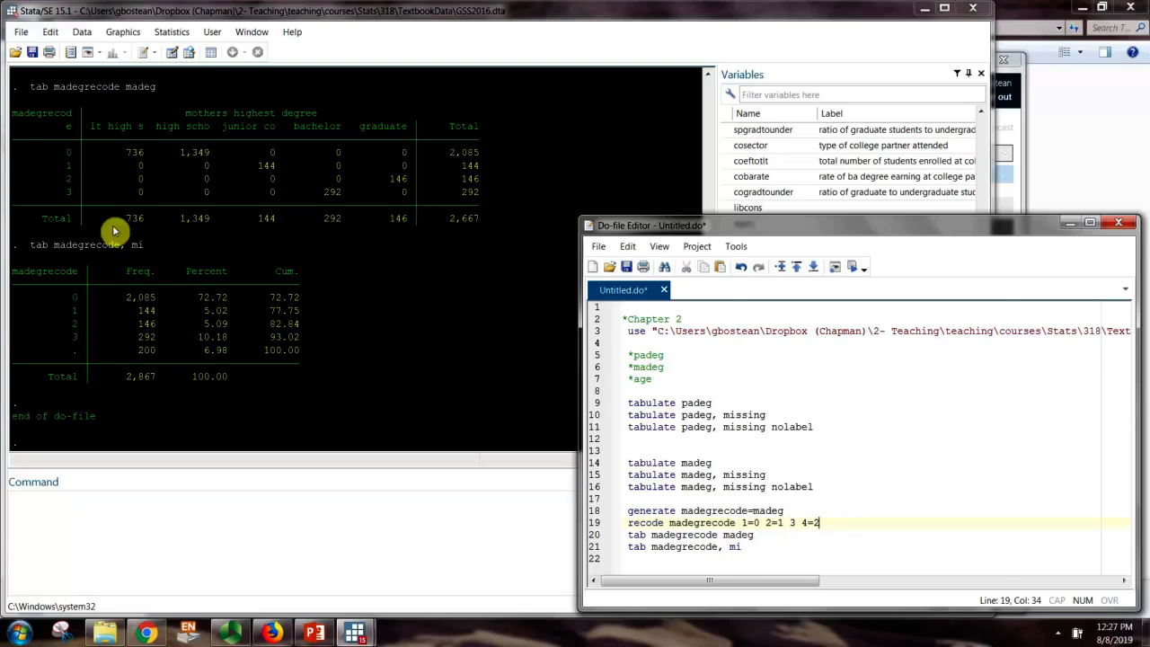
pyautogui.click(168, 322)
pyautogui.scroll(7, 153, 317)
pyautogui.scroll(2, 153, 315)
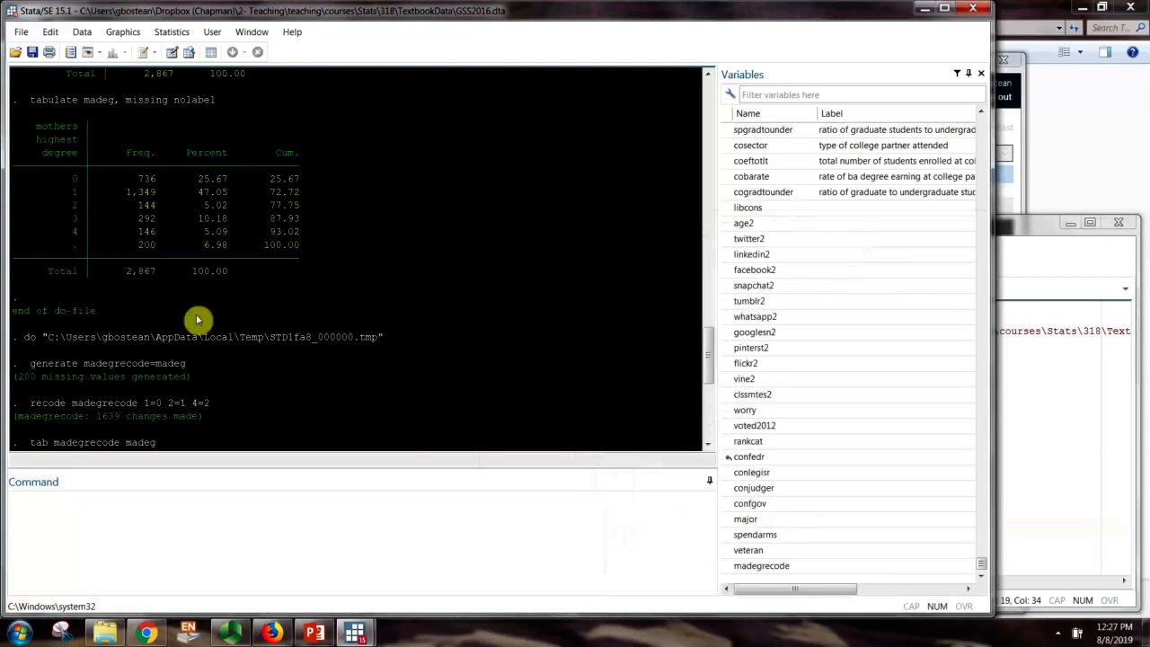
pyautogui.scroll(-6, 208, 318)
pyautogui.click(1034, 518)
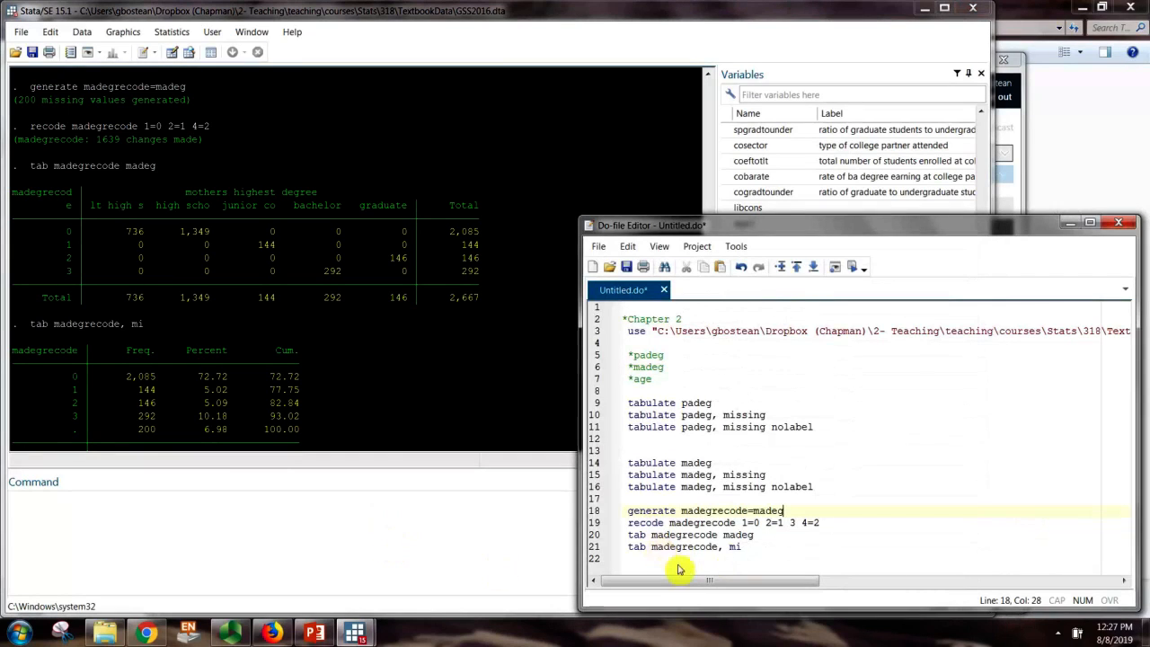
pyautogui.click(643, 570)
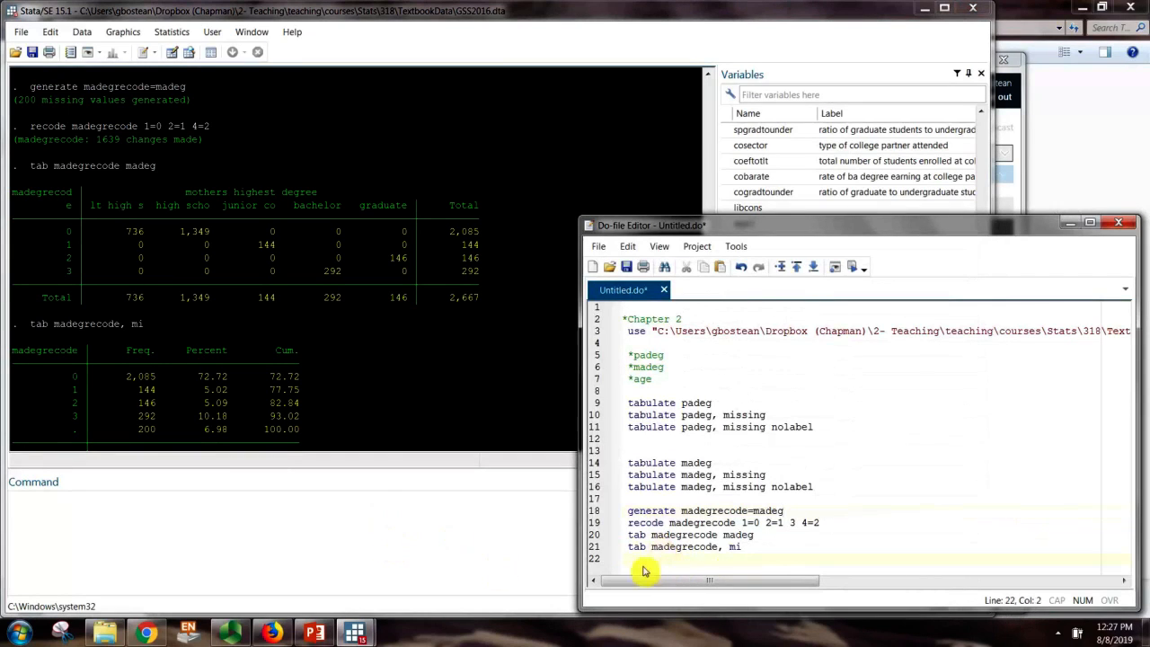
pyautogui.click(326, 517)
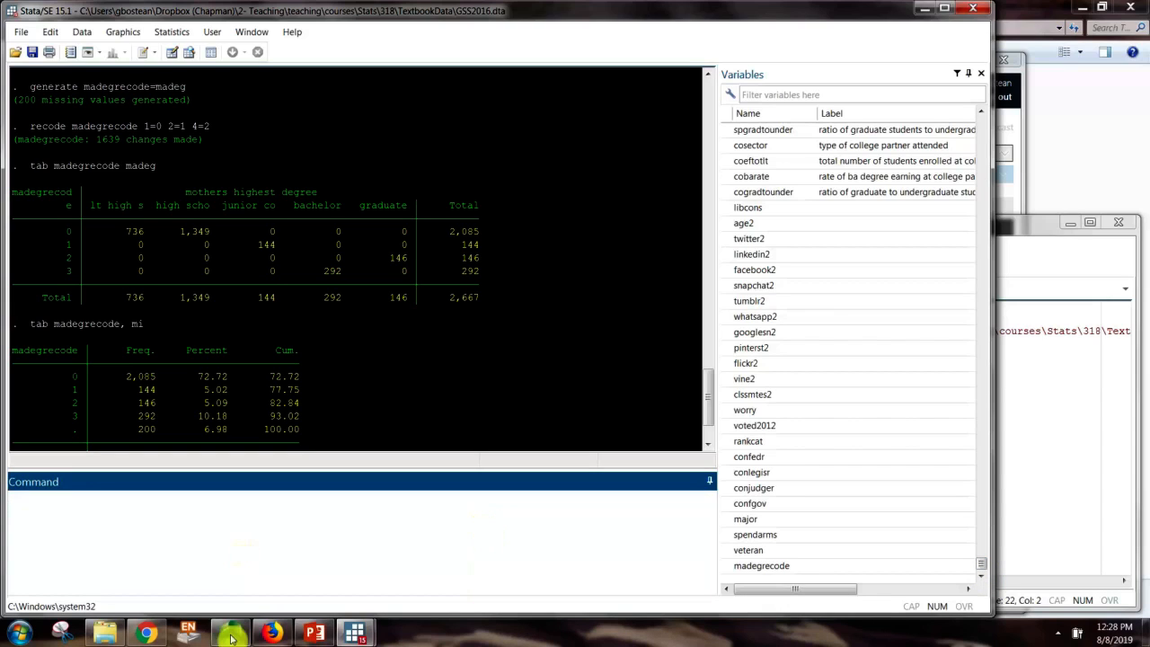
pyautogui.click(1047, 510)
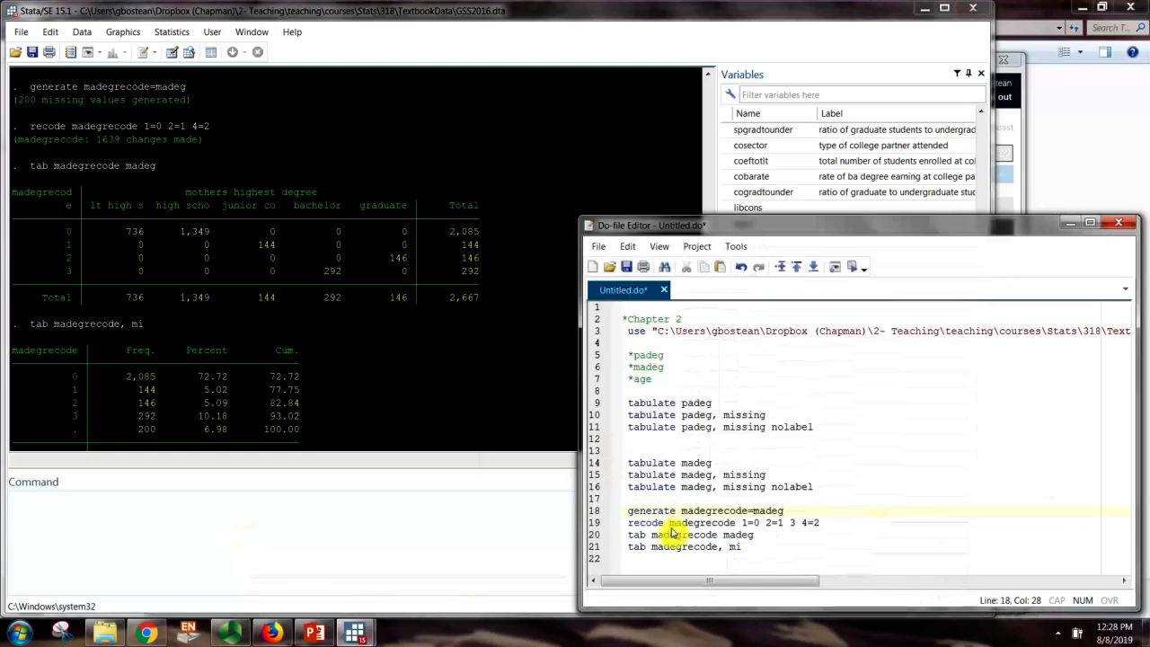
pyautogui.click(231, 634)
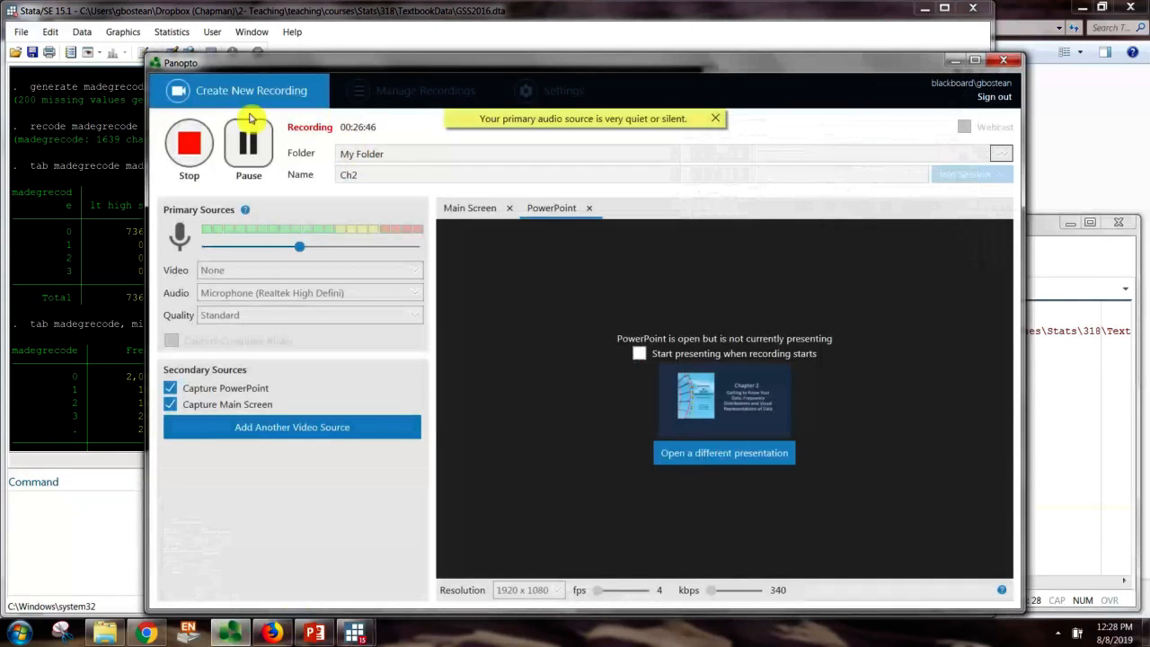
pyautogui.click(290, 17)
pyautogui.click(225, 543)
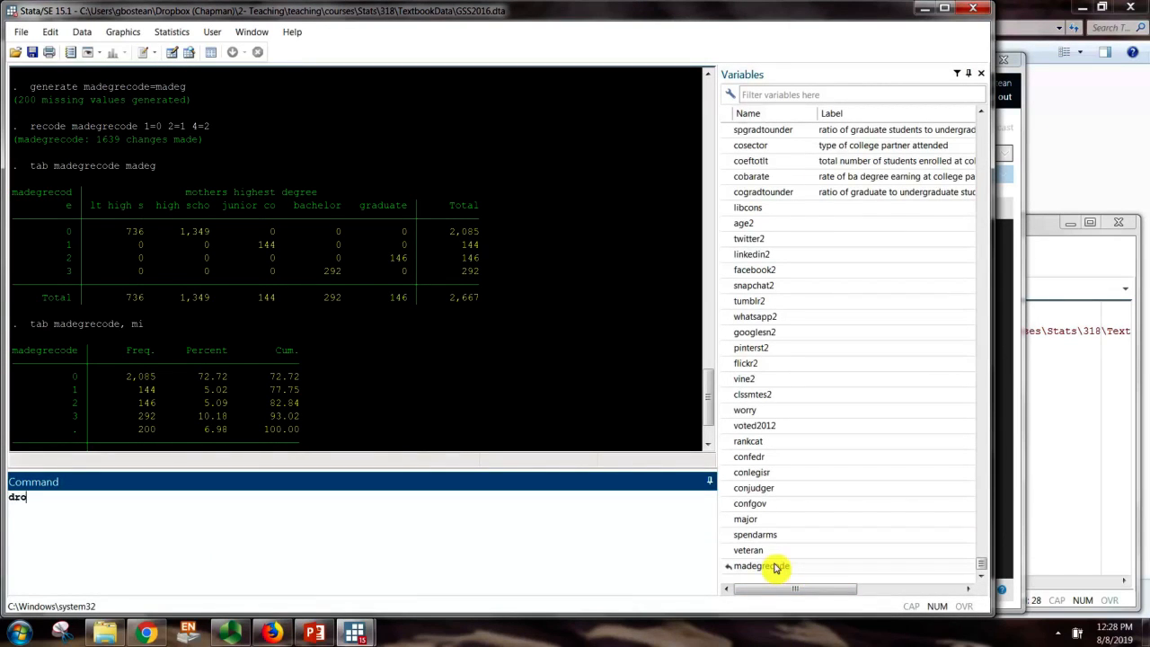
# Delete the madegrecode variable with 'drop madegrecode'
pyautogui.write('drop')
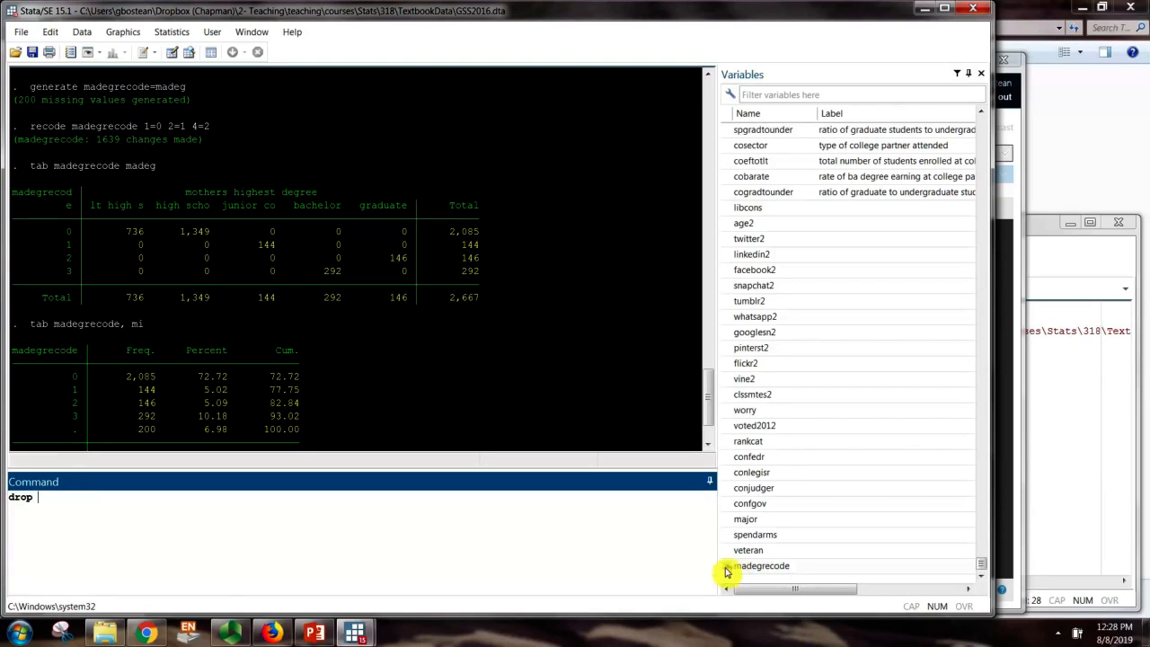
pyautogui.click(730, 566)
pyautogui.click(12, 503)
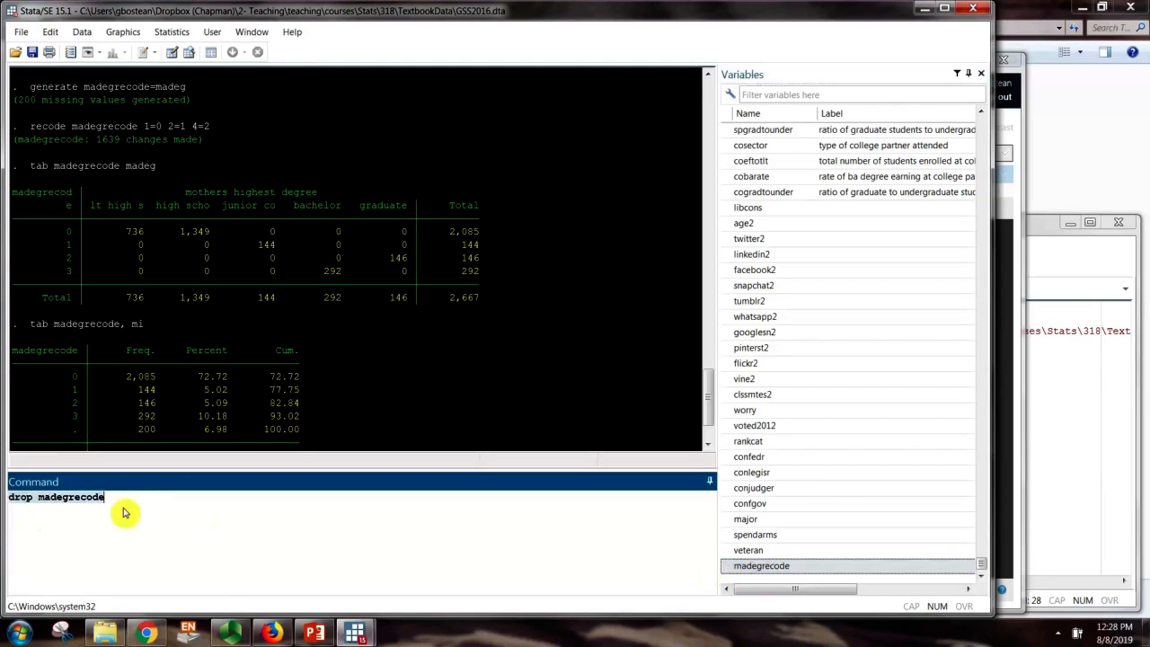
pyautogui.press('Return')
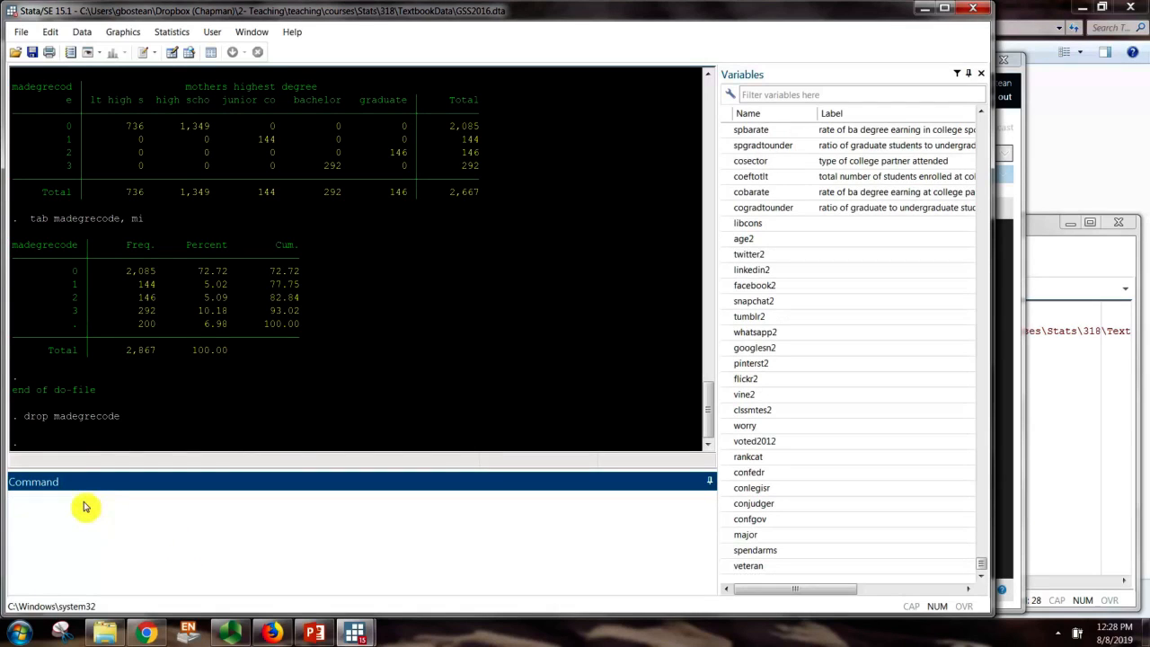
# Record the command as a comment on do-file line 22: '*drop madegrecode //drops or deletes'
pyautogui.click(1047, 483)
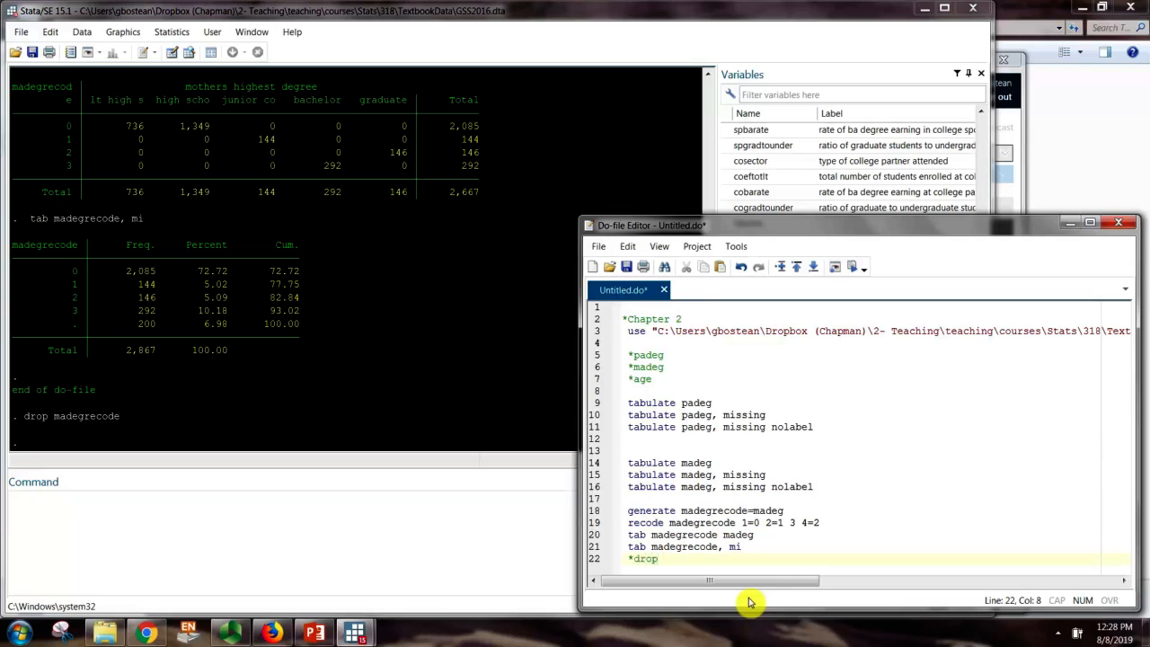
pyautogui.write('made')
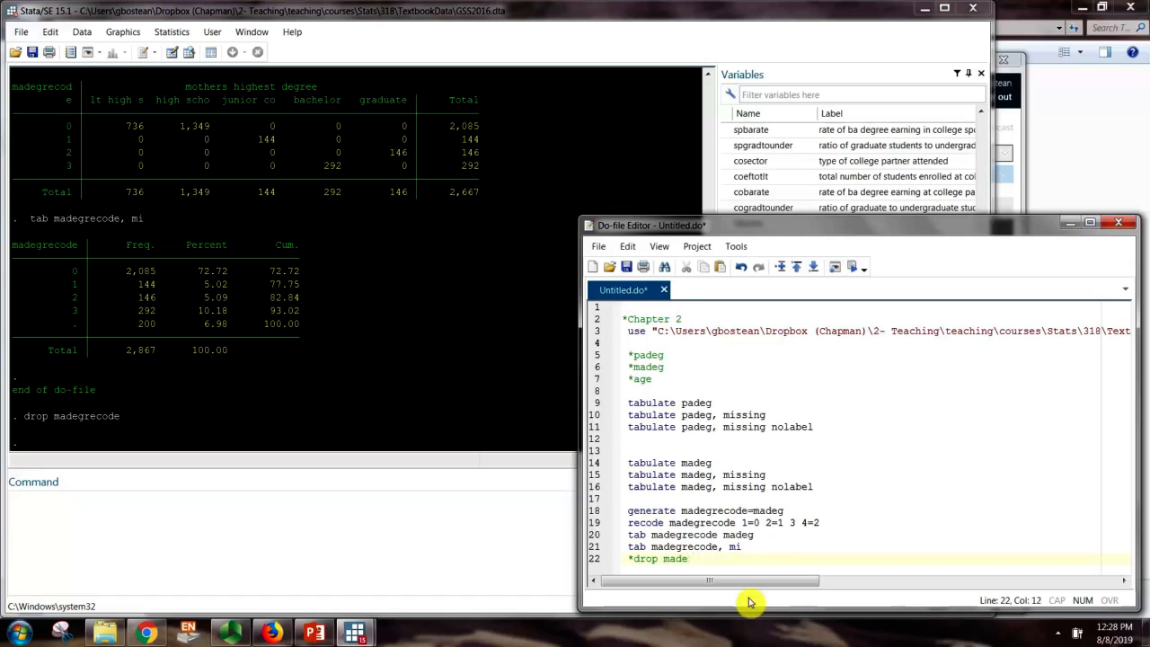
pyautogui.write('grecode')
pyautogui.press('Return')
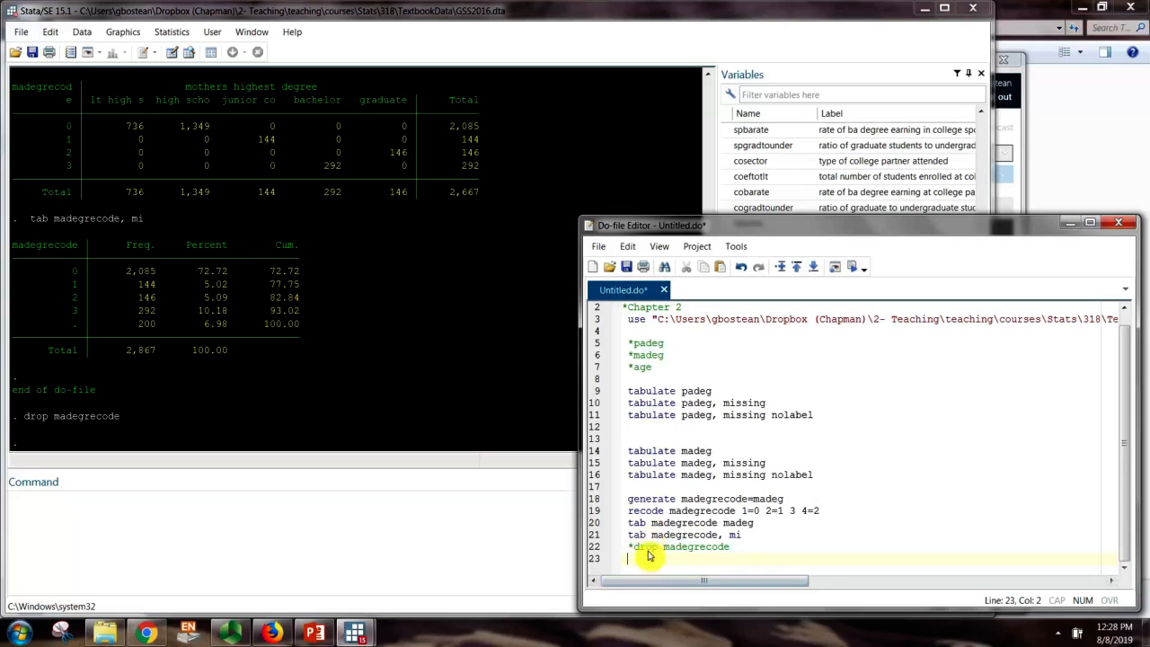
pyautogui.click(753, 550)
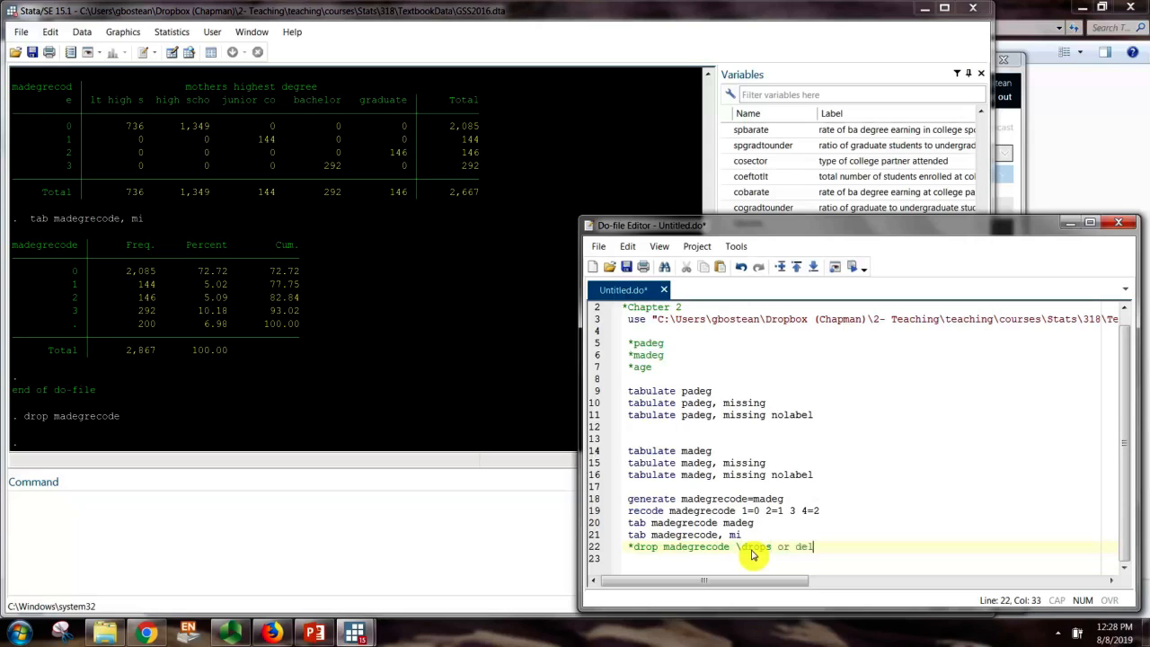
pyautogui.write('//drops or deletes variable')
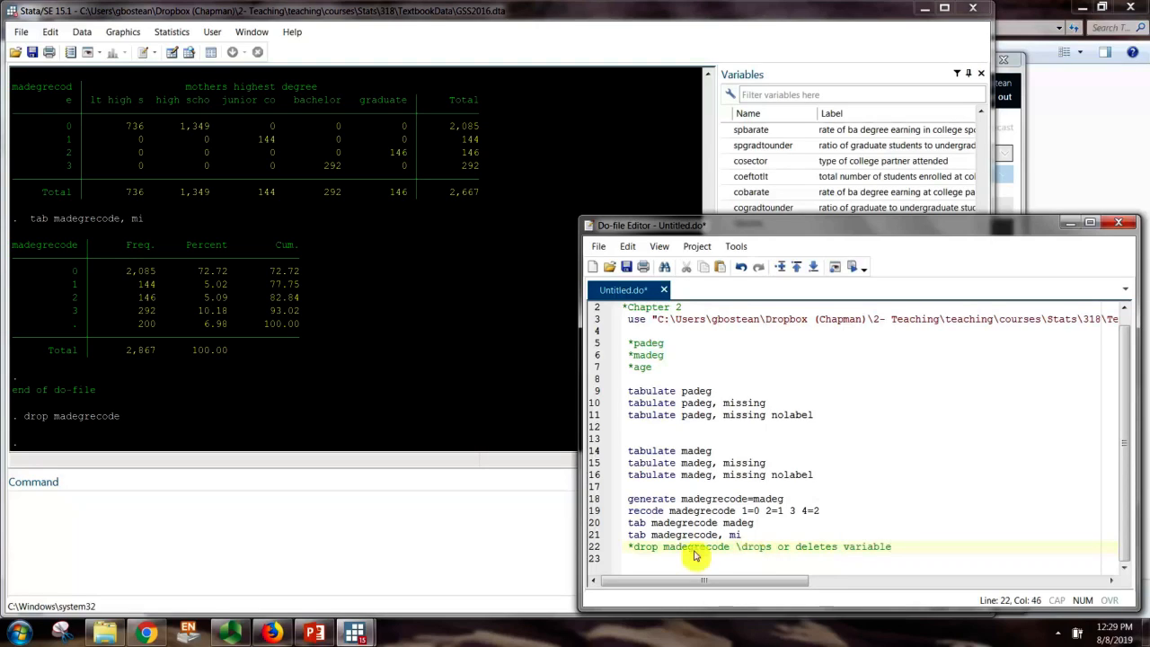
pyautogui.moveTo(629, 499); pyautogui.dragTo(766, 536)
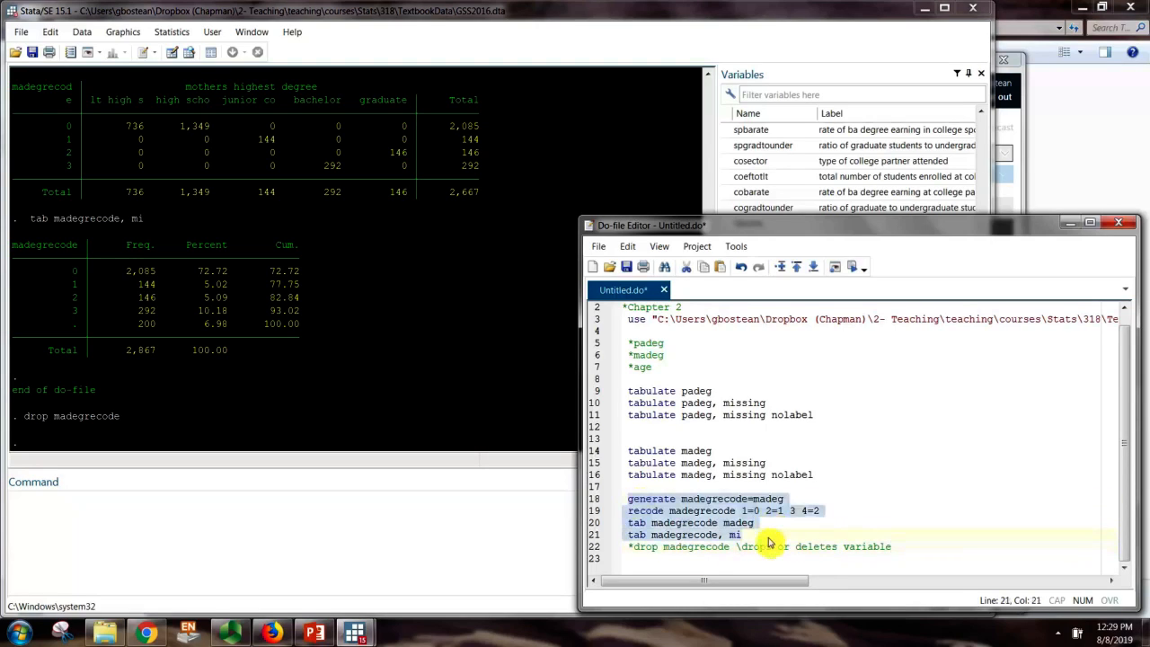
# Rerun lines 18–21 with the revised recode and check the new frequency table
pyautogui.click(853, 267)
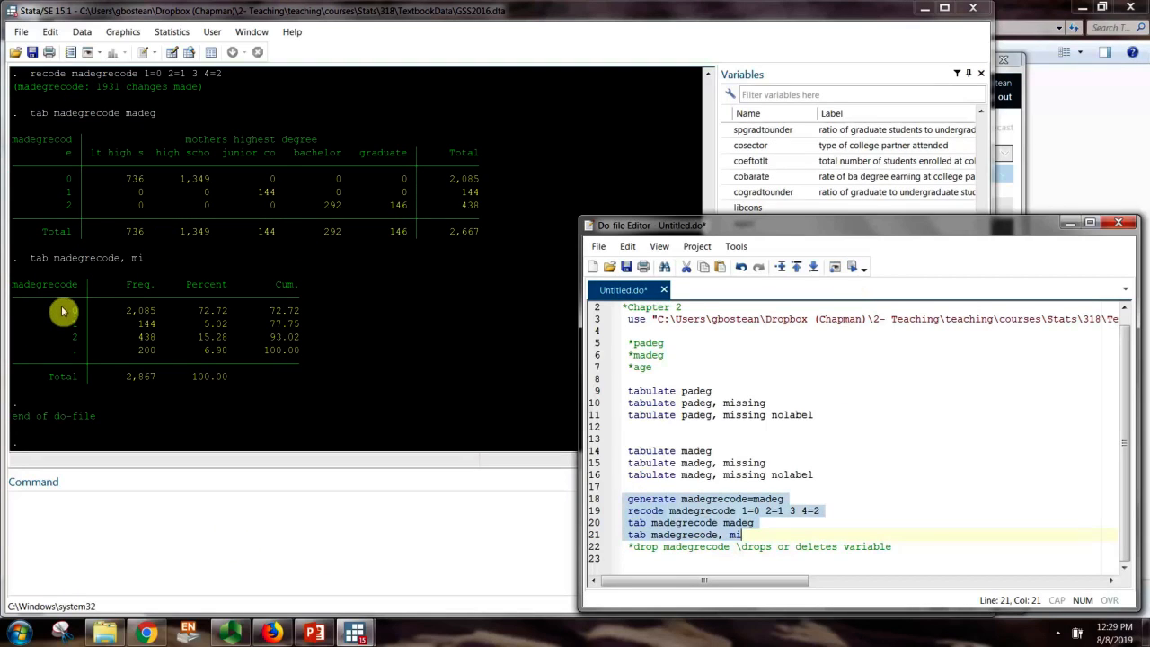
pyautogui.moveTo(68, 309); pyautogui.dragTo(313, 341)
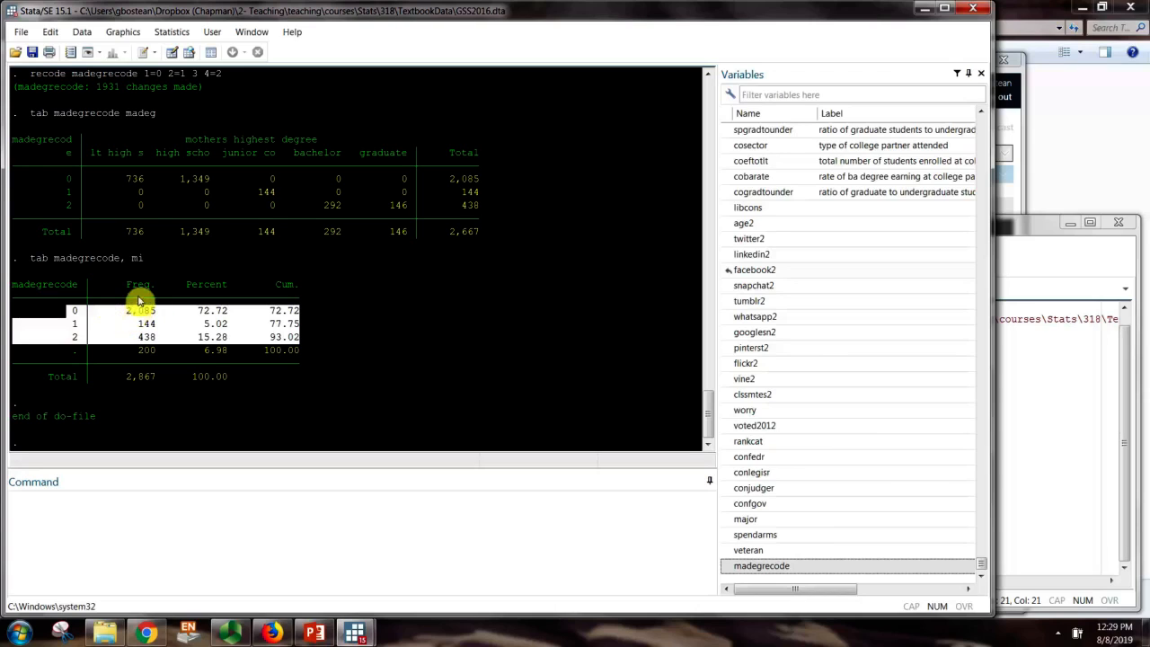
pyautogui.click(65, 181)
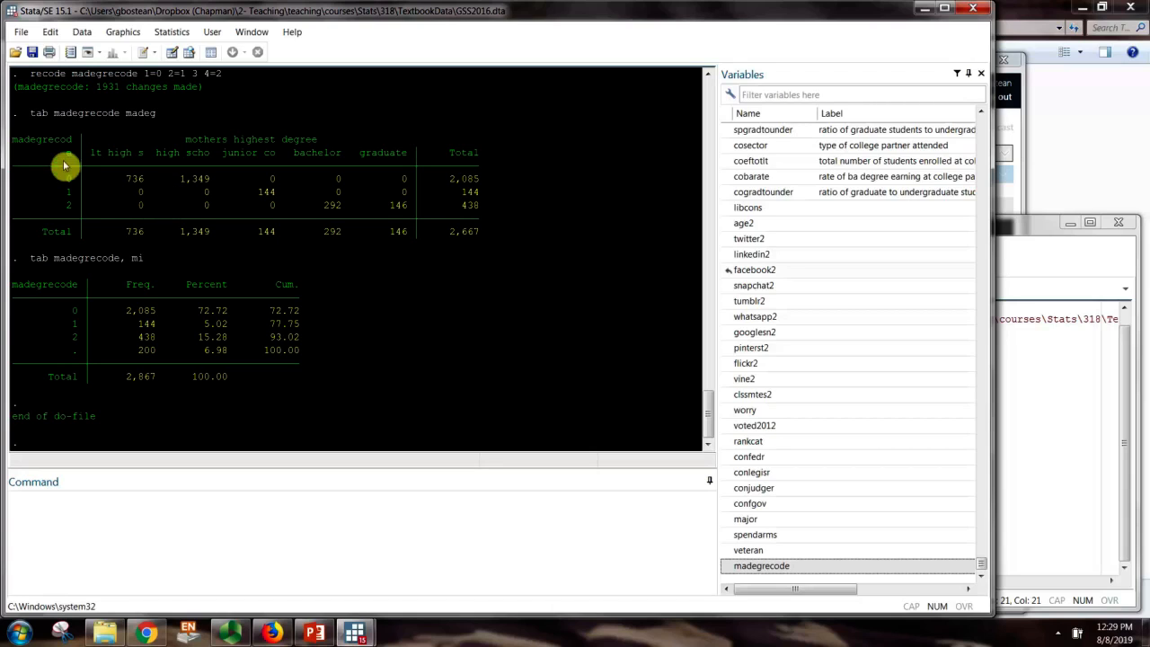
pyautogui.moveTo(186, 139); pyautogui.dragTo(322, 151)
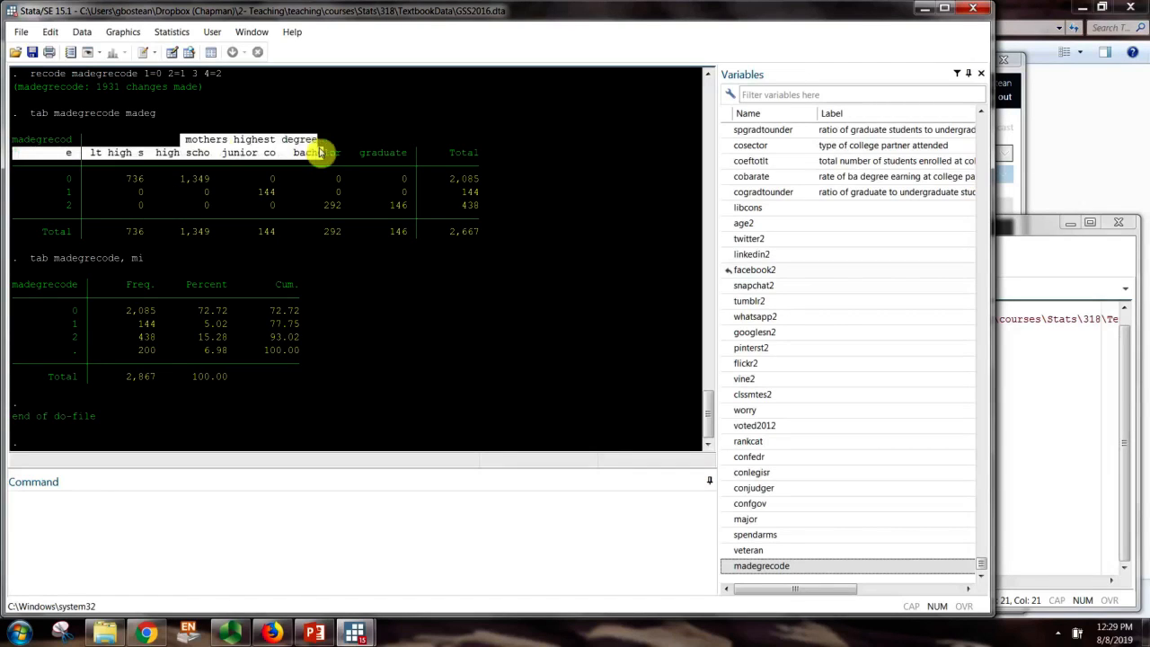
pyautogui.click(175, 154)
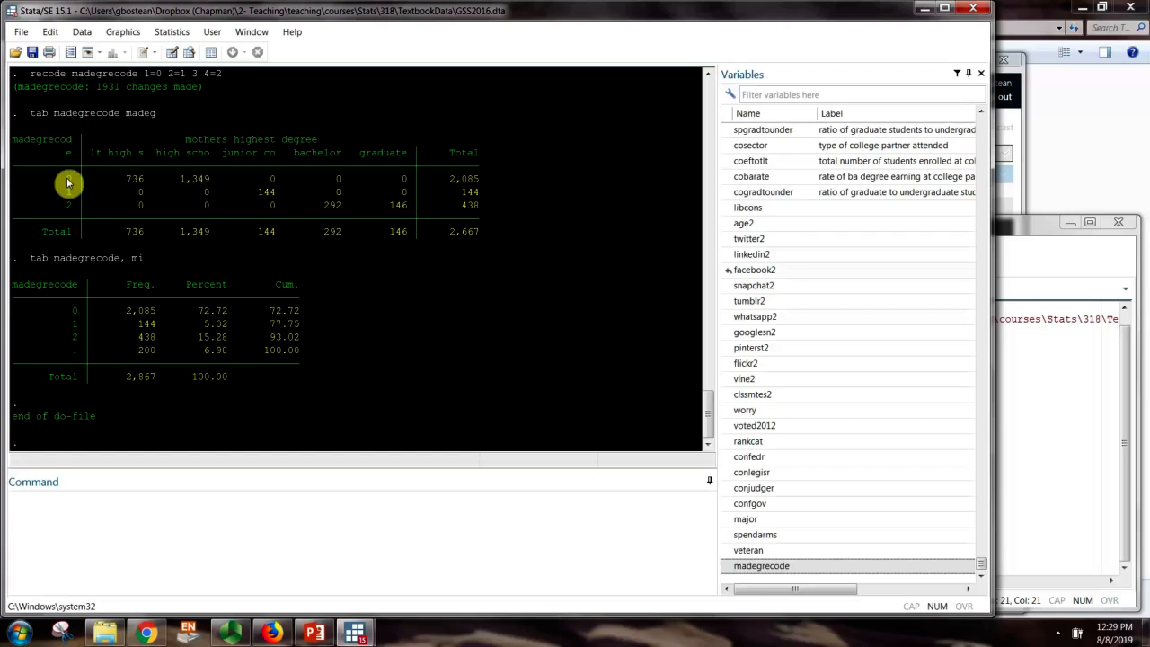
# Inspect crosstab rows 0, 1 and 2, confirming 438 cases in category 2
pyautogui.moveTo(60, 179); pyautogui.dragTo(493, 185)
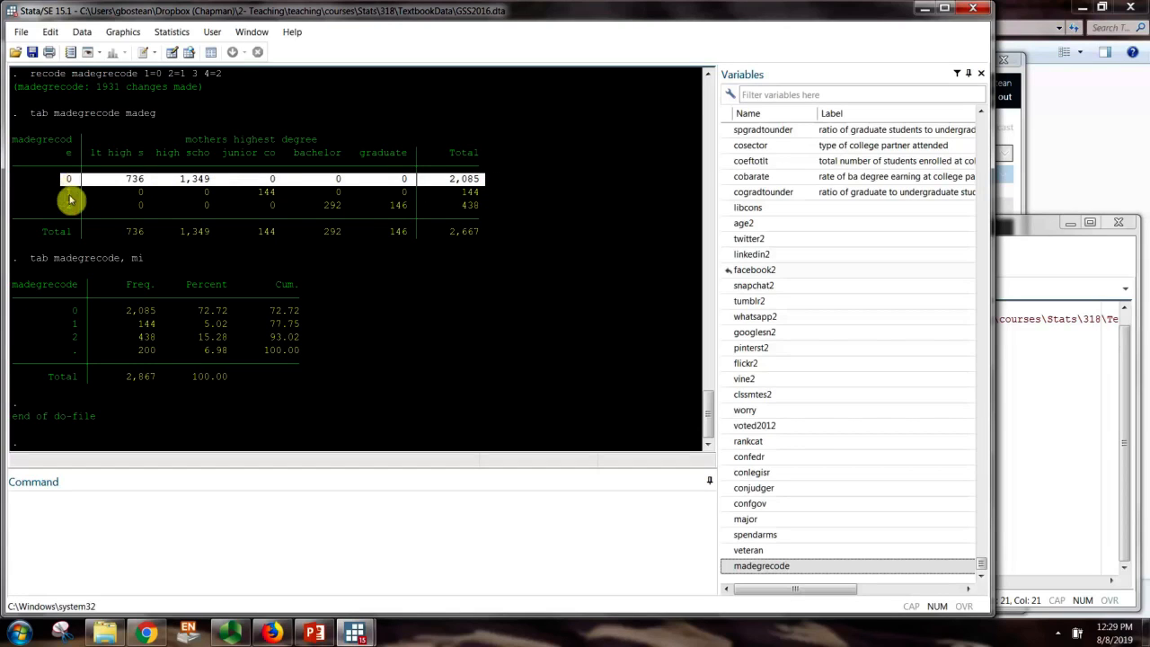
pyautogui.moveTo(58, 193); pyautogui.dragTo(489, 198)
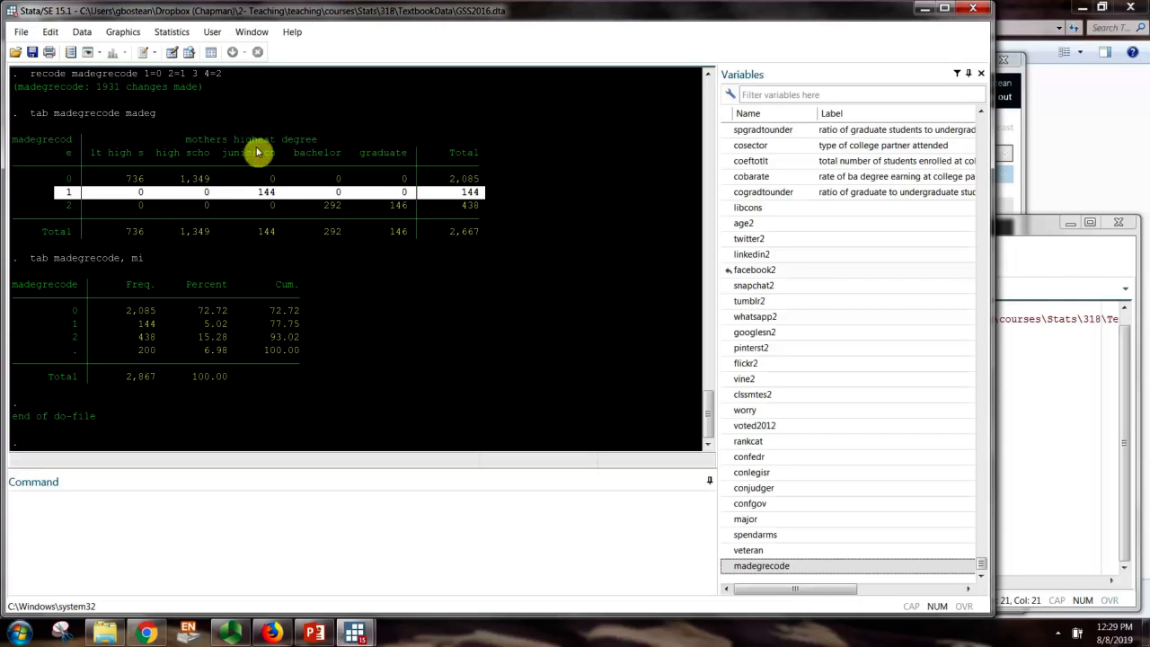
pyautogui.moveTo(27, 205); pyautogui.dragTo(508, 211)
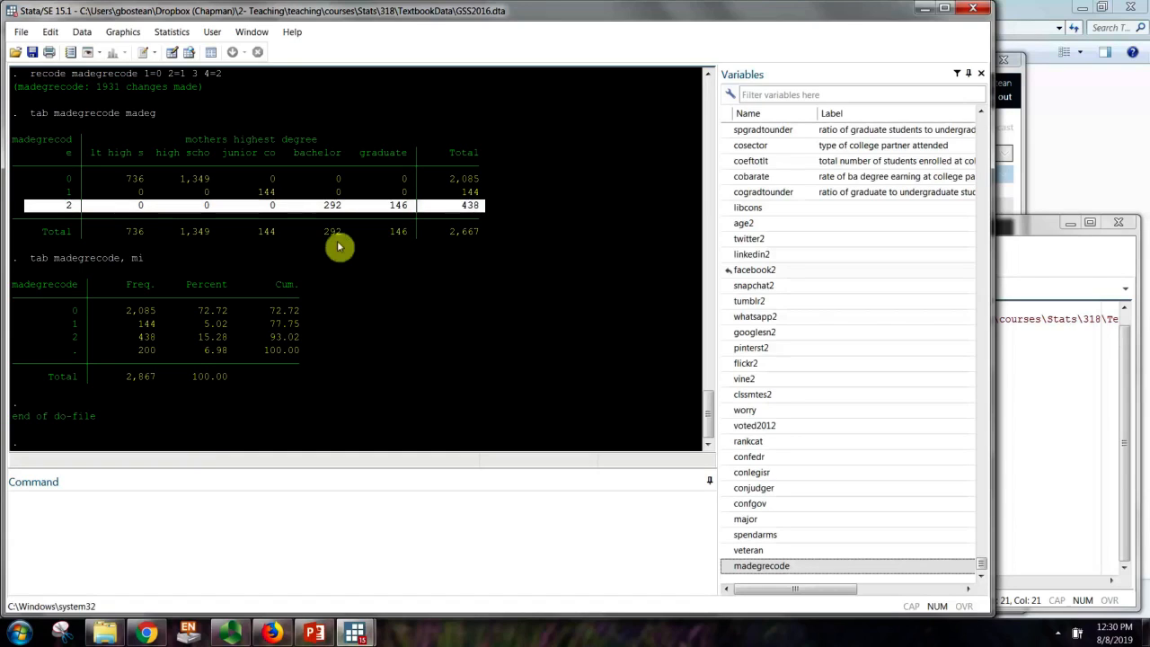
pyautogui.click(313, 266)
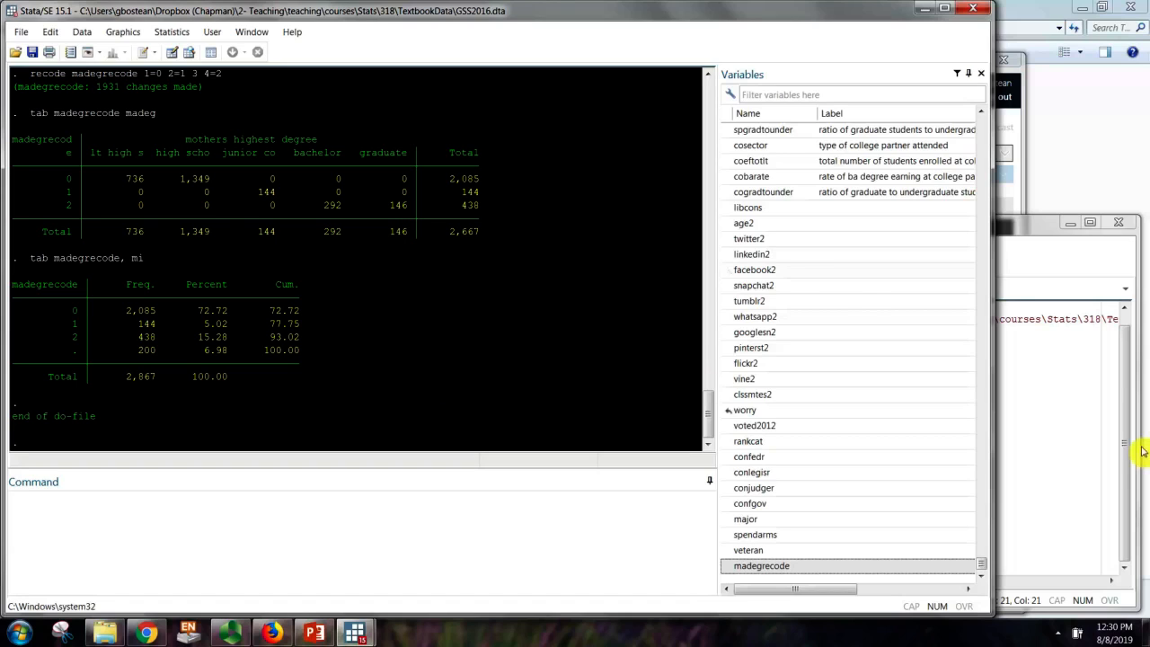
pyautogui.click(1076, 477)
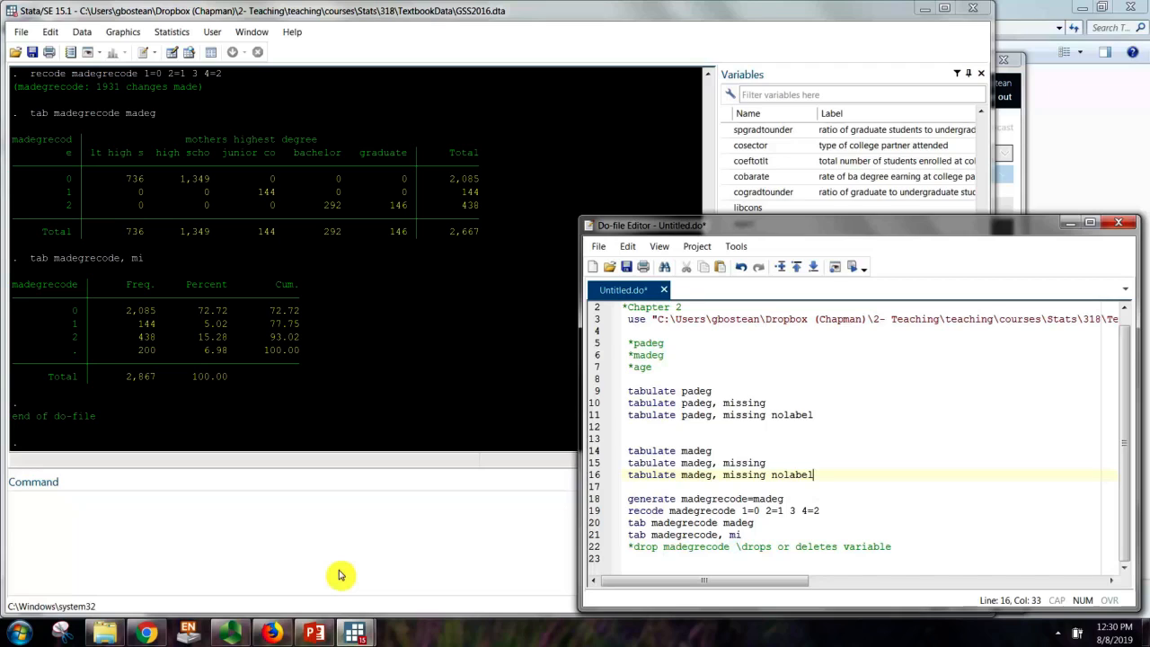
# Add blank lines below the drop comment and recheck the frequency rows, including missing
pyautogui.click(930, 550)
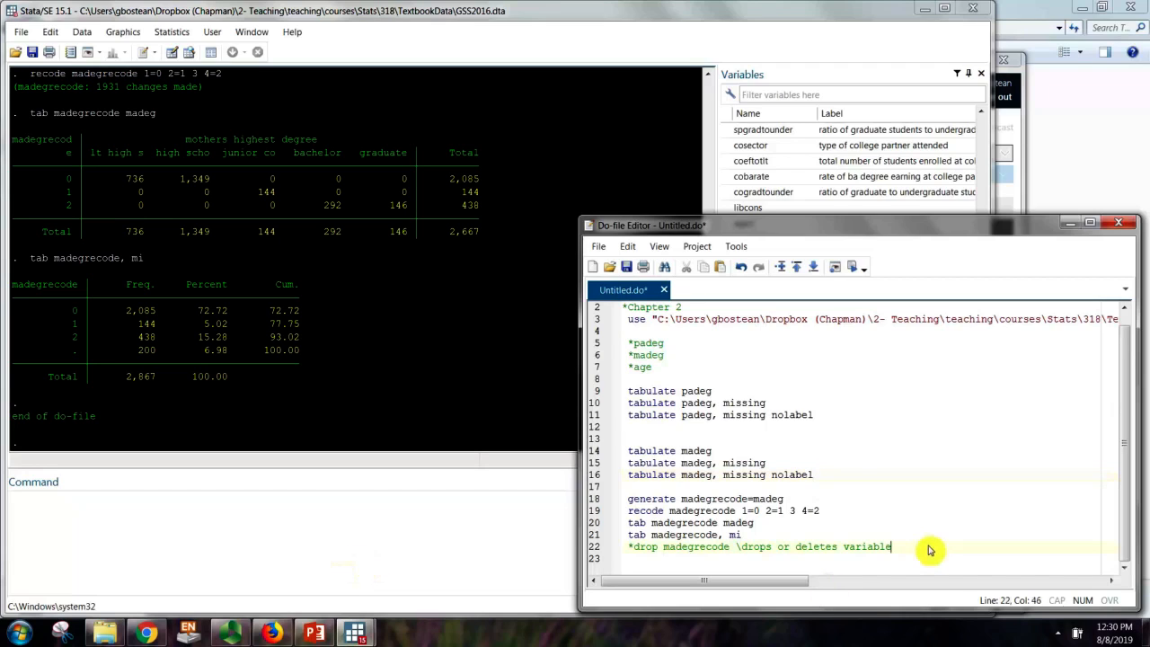
pyautogui.press('Return')
pyautogui.press('Return')
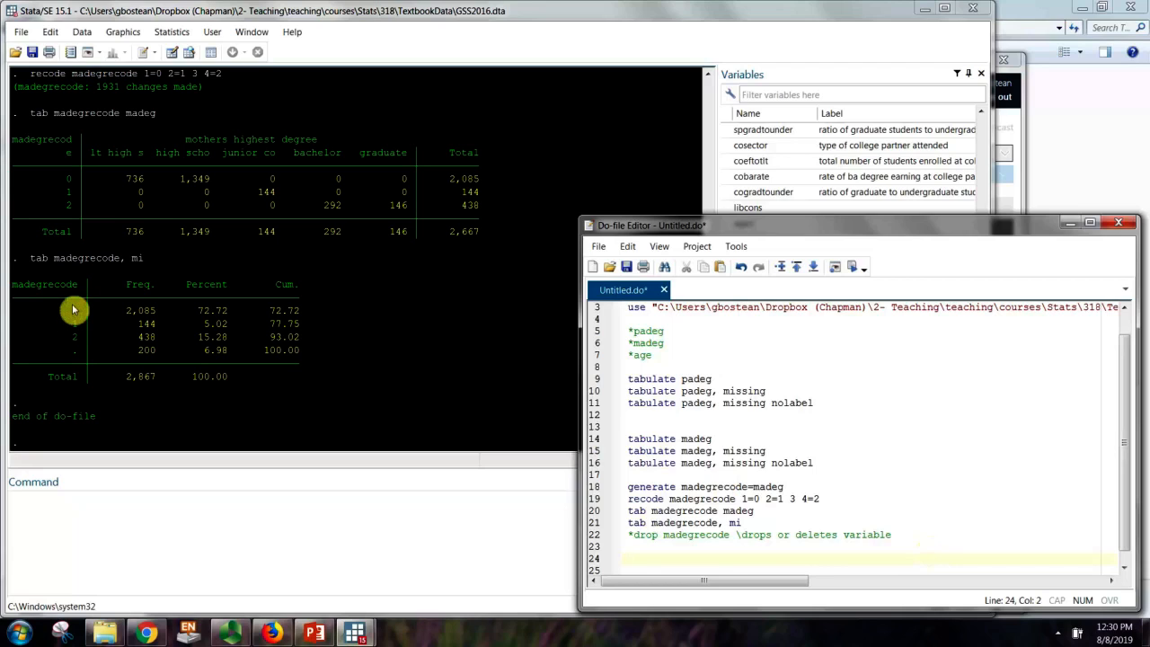
pyautogui.moveTo(74, 310); pyautogui.dragTo(316, 359)
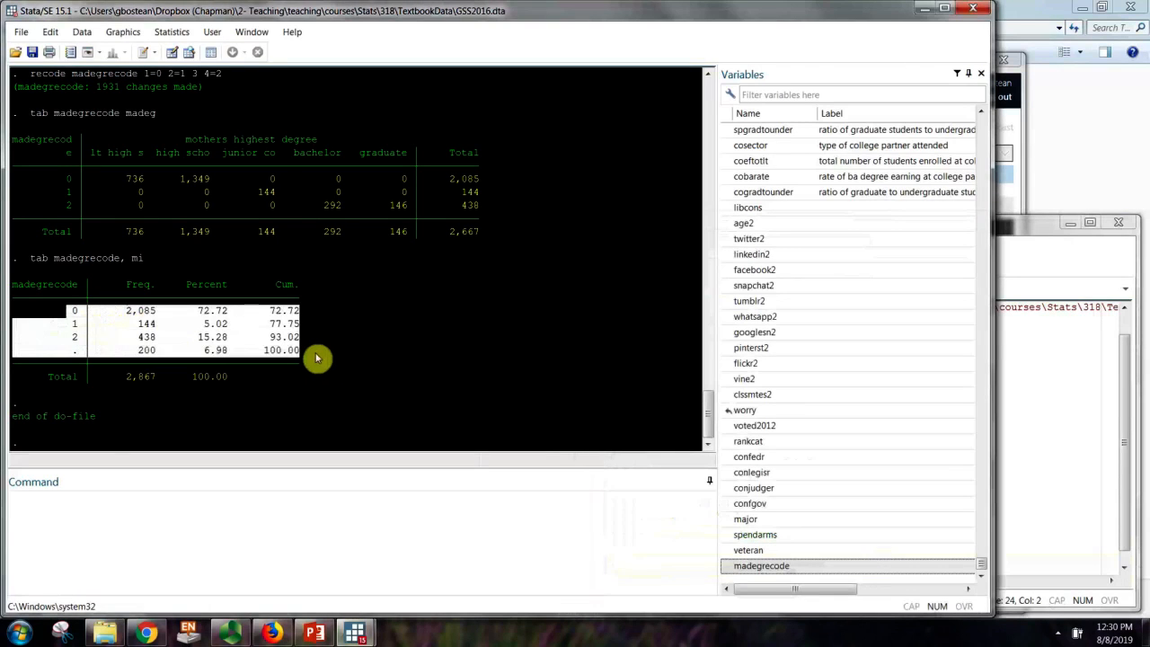
pyautogui.moveTo(76, 312); pyautogui.dragTo(311, 354)
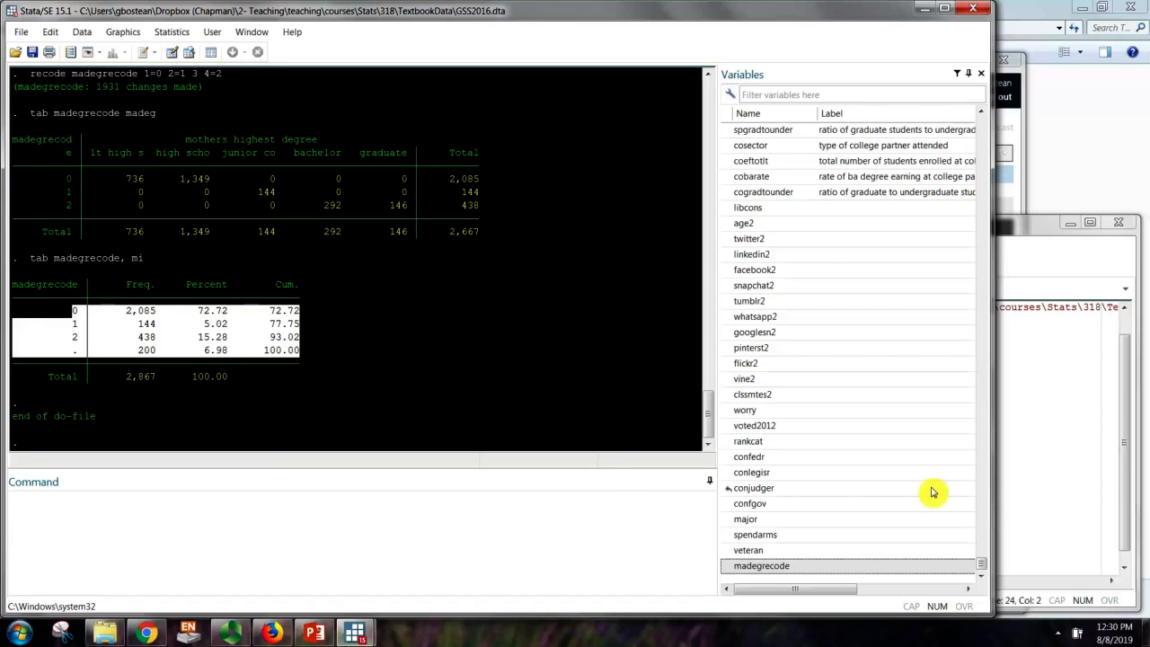
pyautogui.click(1032, 492)
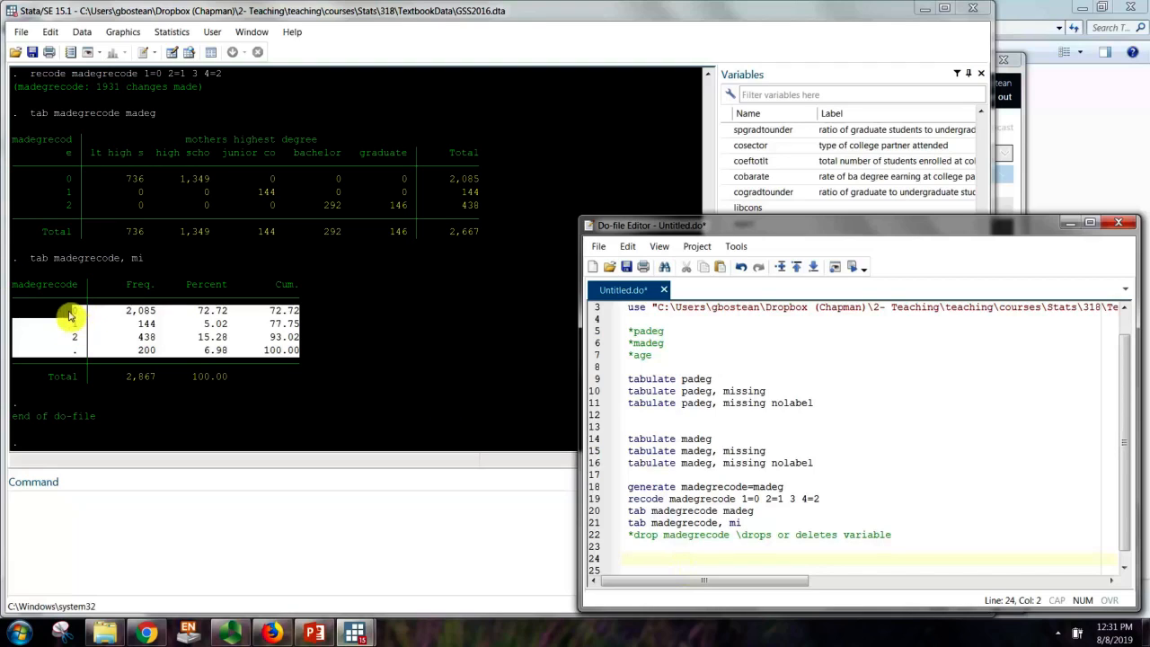
# Scroll back through the Results to compare the earlier 1,639-change recode run
pyautogui.scroll(1, 70, 235)
pyautogui.click(76, 256)
pyautogui.scroll(3, 78, 258)
pyautogui.scroll(6, 77, 256)
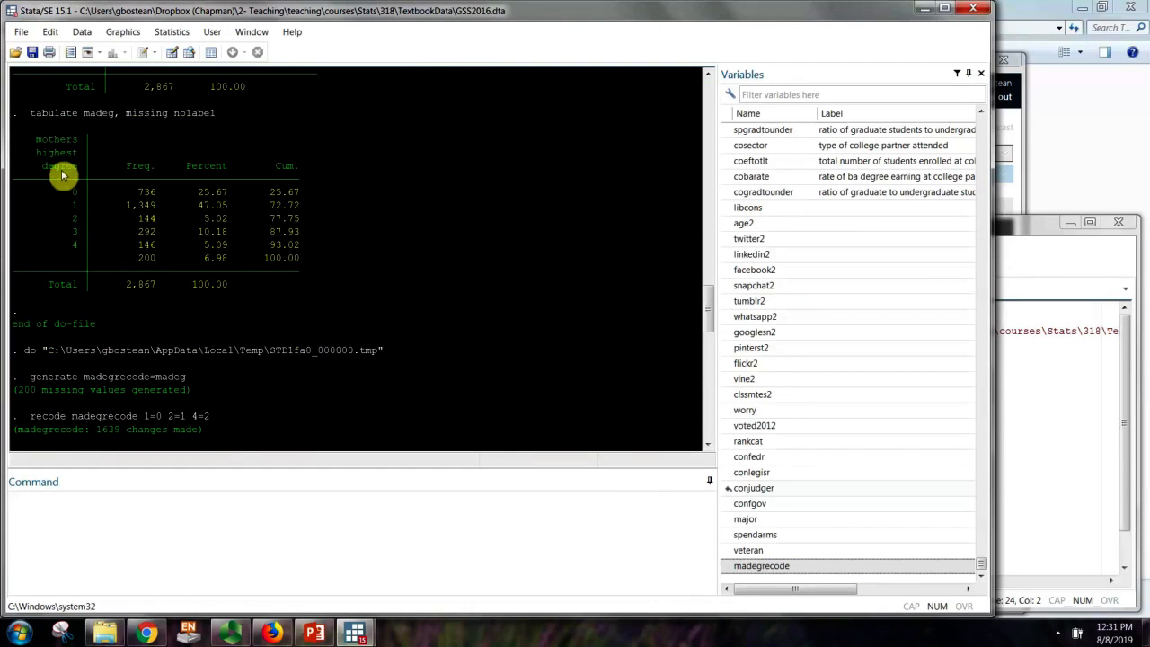
pyautogui.scroll(8, 68, 330)
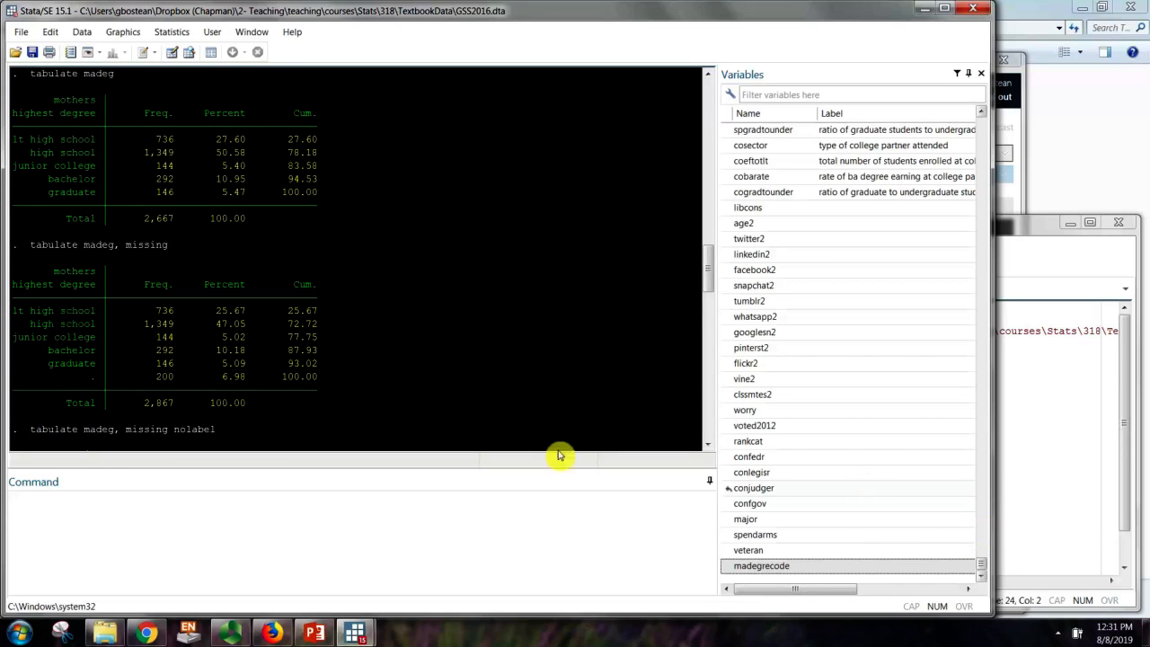
pyautogui.scroll(-15, 559, 452)
pyautogui.click(1104, 517)
pyautogui.scroll(-1, 647, 485)
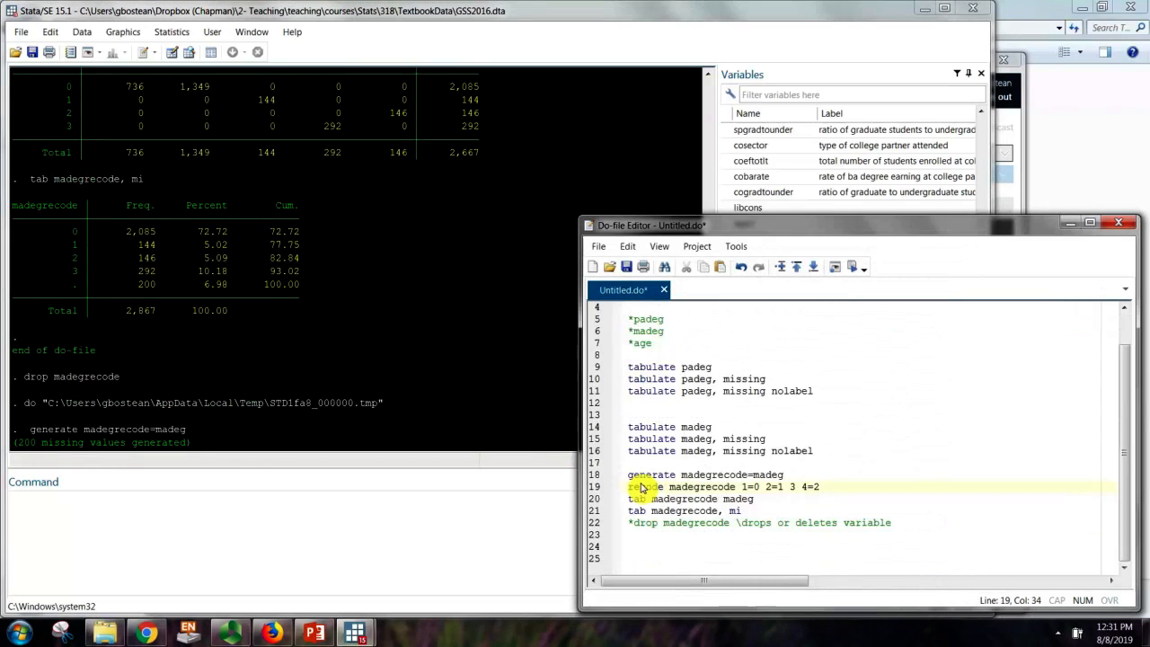
# On line 25 write label define degree_lab 0 "High school or less" 1 "some college" 2 "Bachelor's or higher"
pyautogui.click(636, 559)
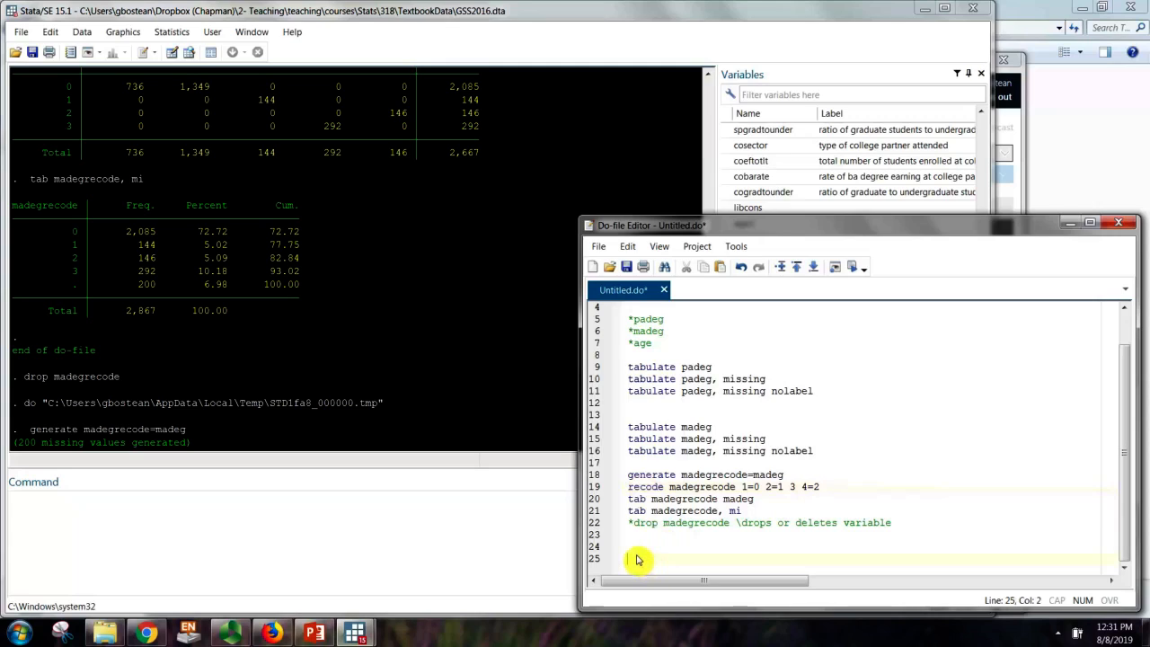
pyautogui.write('label define ')
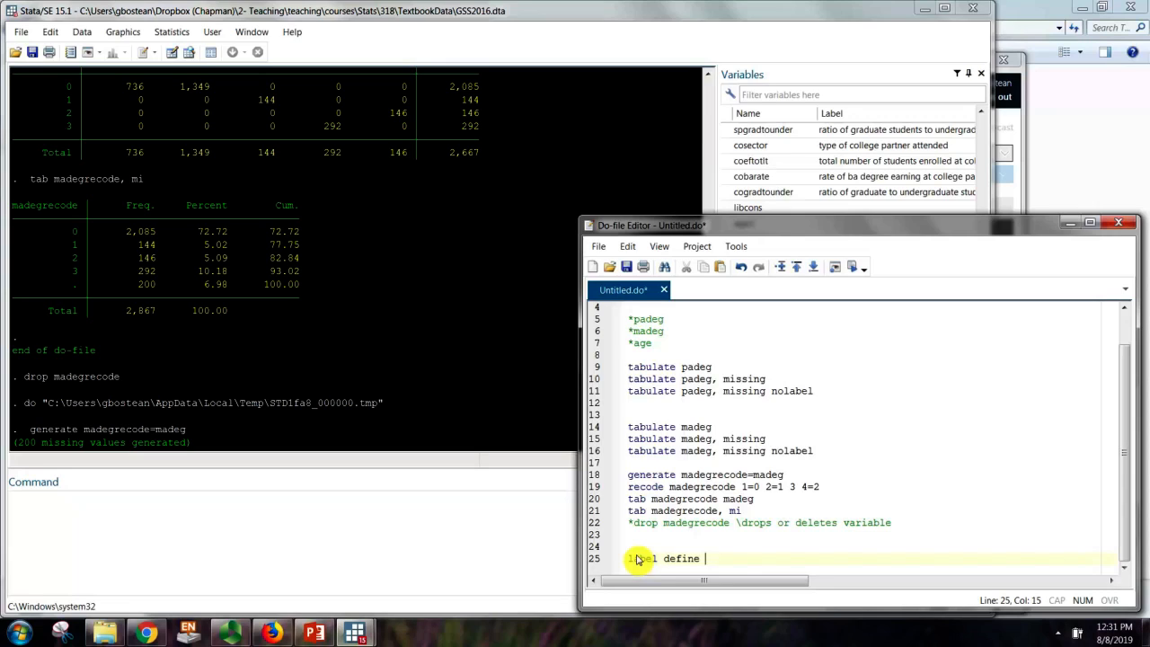
pyautogui.write('degree')
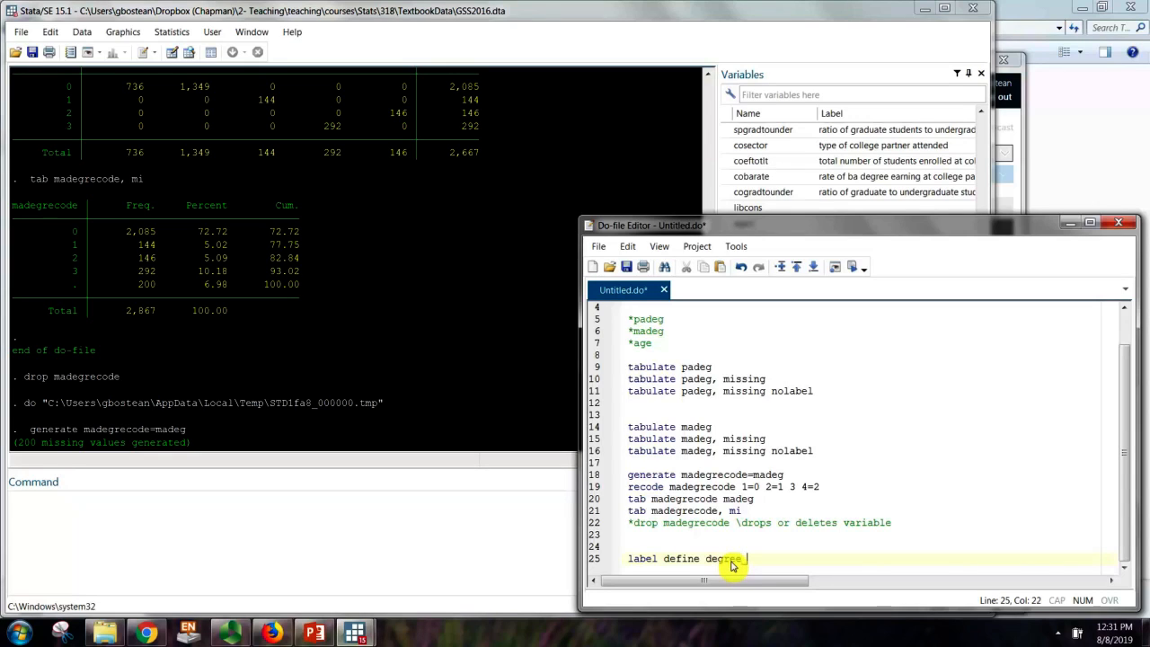
pyautogui.write('_lab')
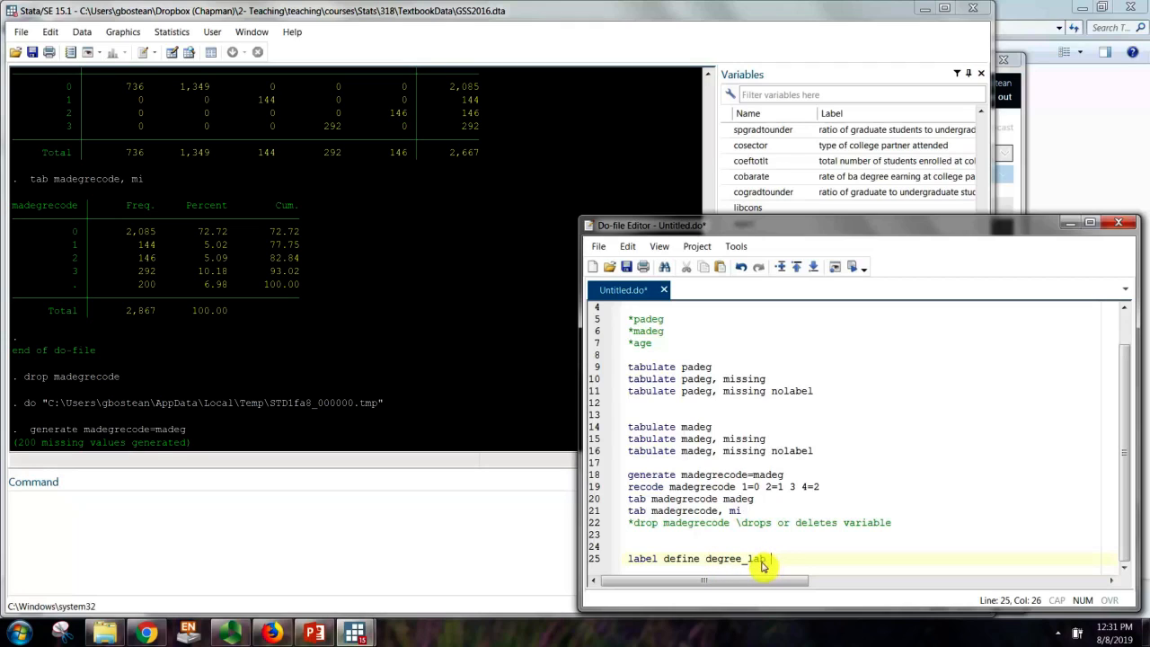
pyautogui.write('0')
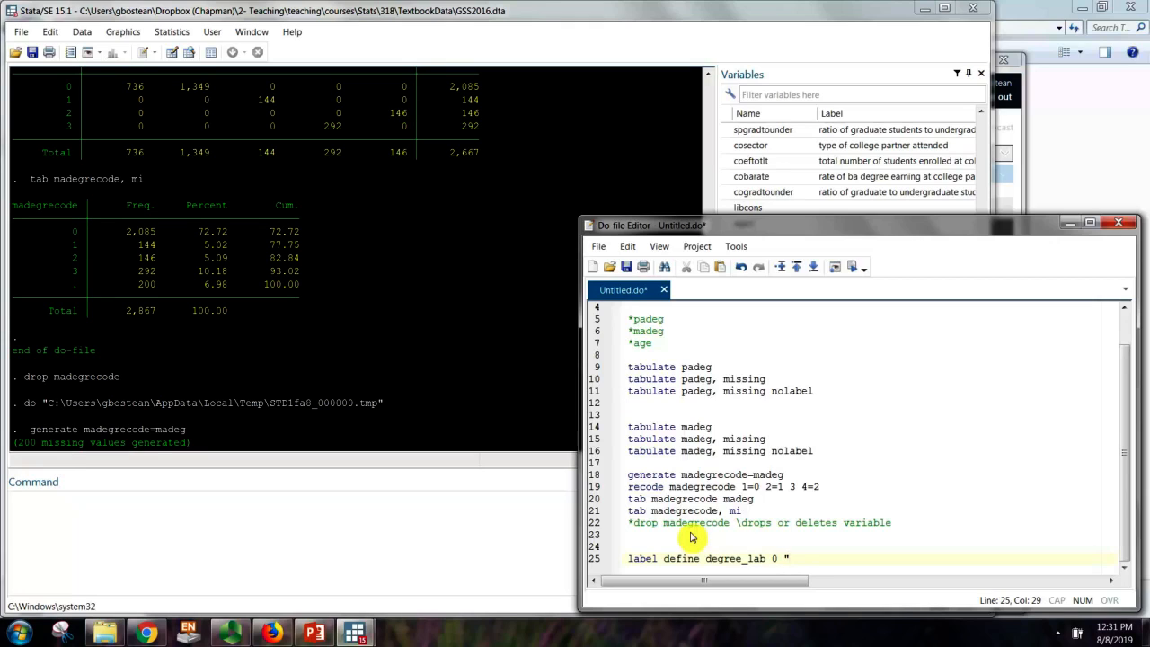
pyautogui.write('"High school or 1')
pyautogui.write('ess"')
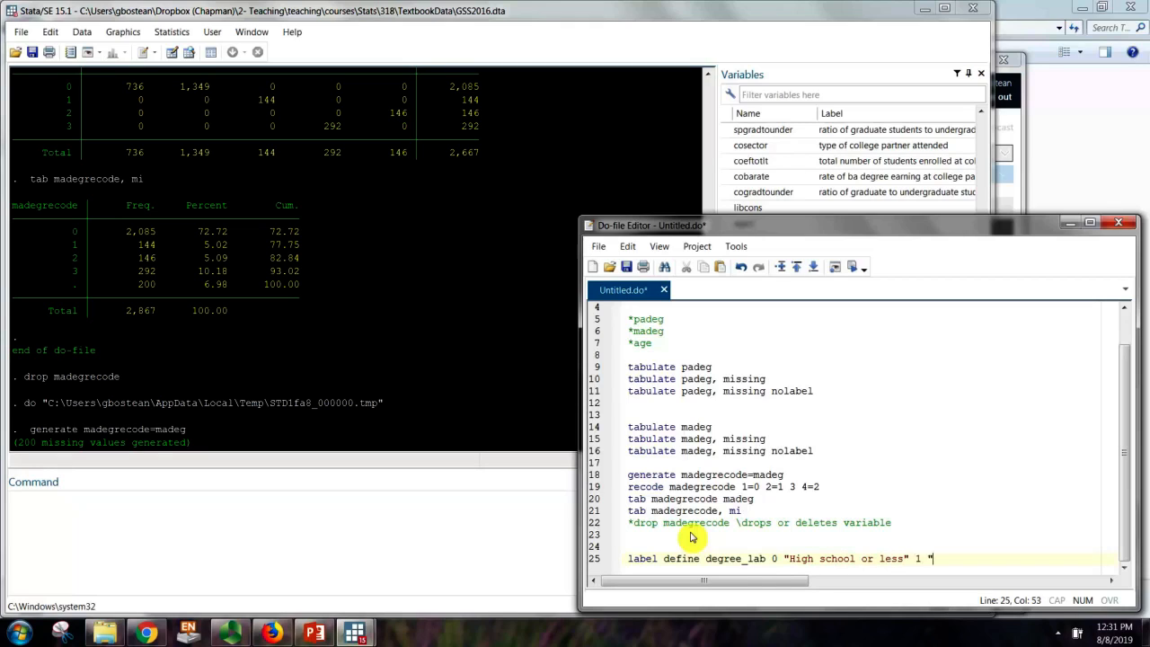
pyautogui.write(' 1 "some college')
pyautogui.write('" 2')
pyautogui.write(' "Colle')
pyautogui.press('BackSpace')
pyautogui.press('BackSpace')
pyautogui.press('BackSpace')
pyautogui.press('BackSpace')
pyautogui.press('BackSpace')
pyautogui.write('Bachelors')
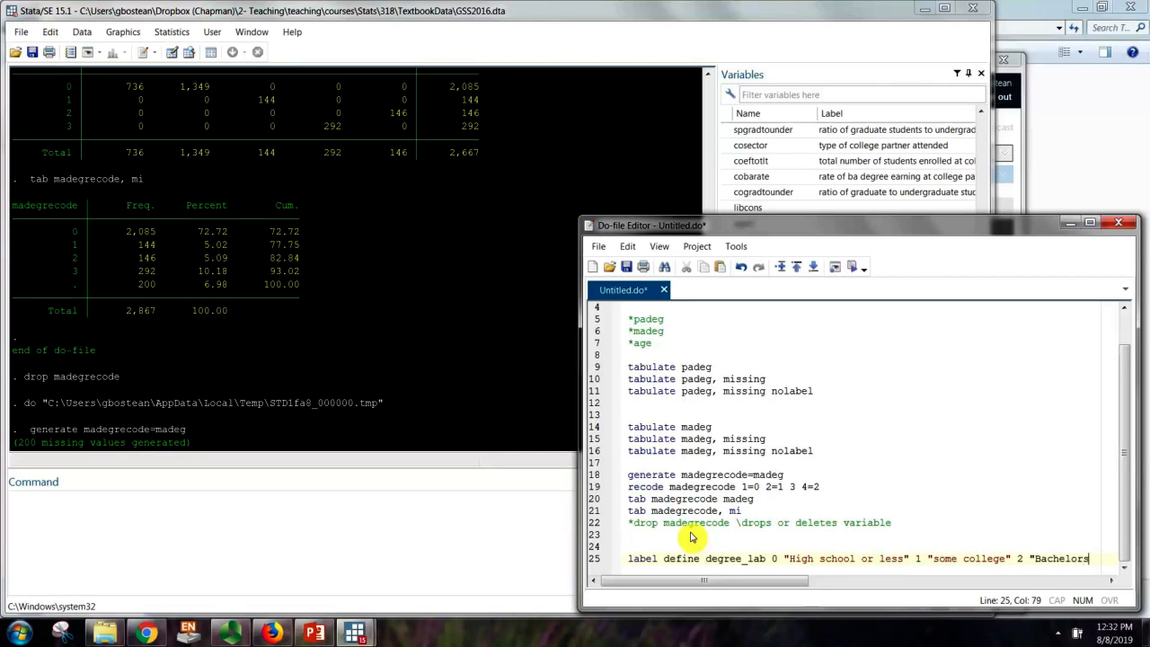
pyautogui.press('BackSpace')
pyautogui.write('\'s or higher"')
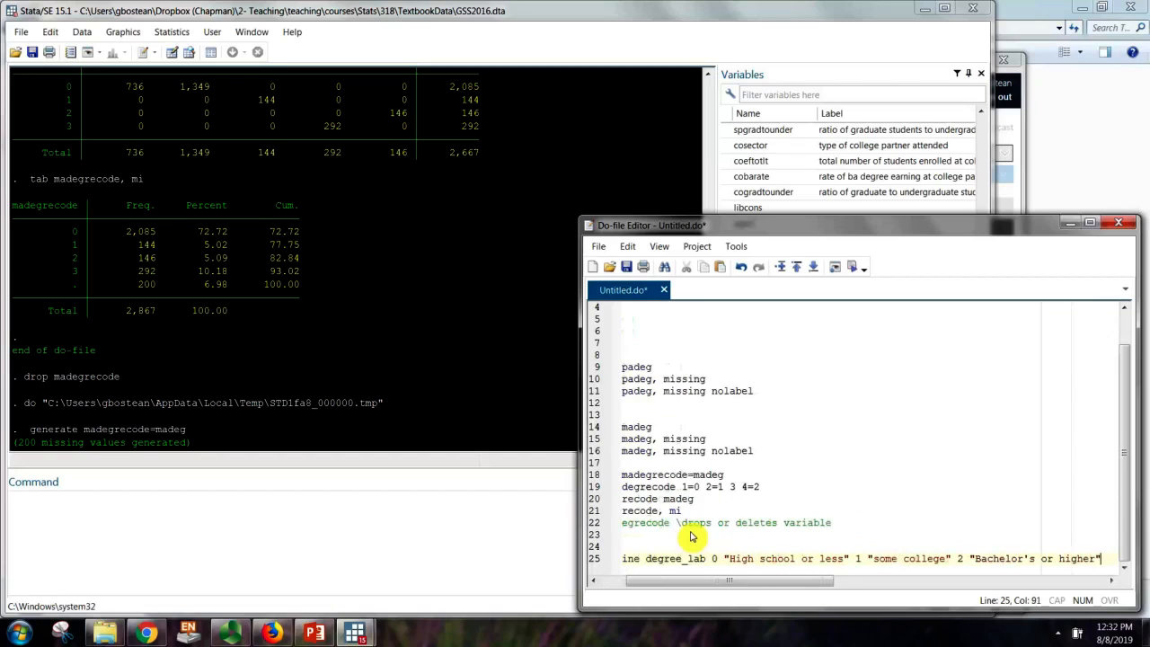
pyautogui.moveTo(688, 579); pyautogui.dragTo(636, 586)
pyautogui.press('Return')
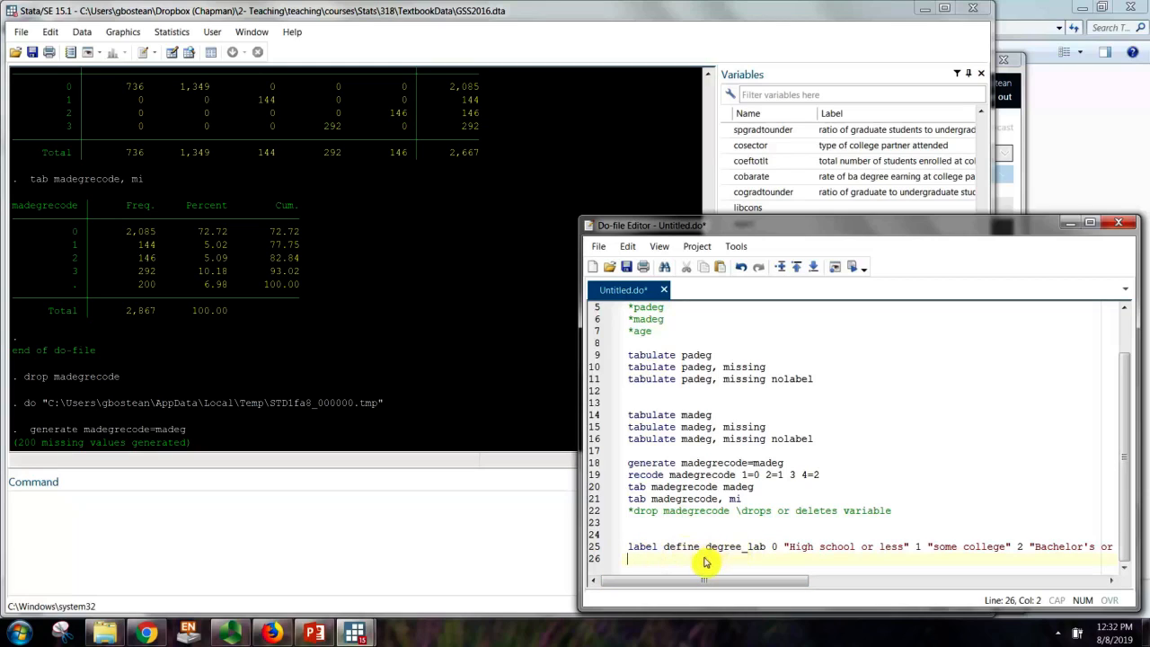
pyautogui.moveTo(706, 547); pyautogui.dragTo(764, 550)
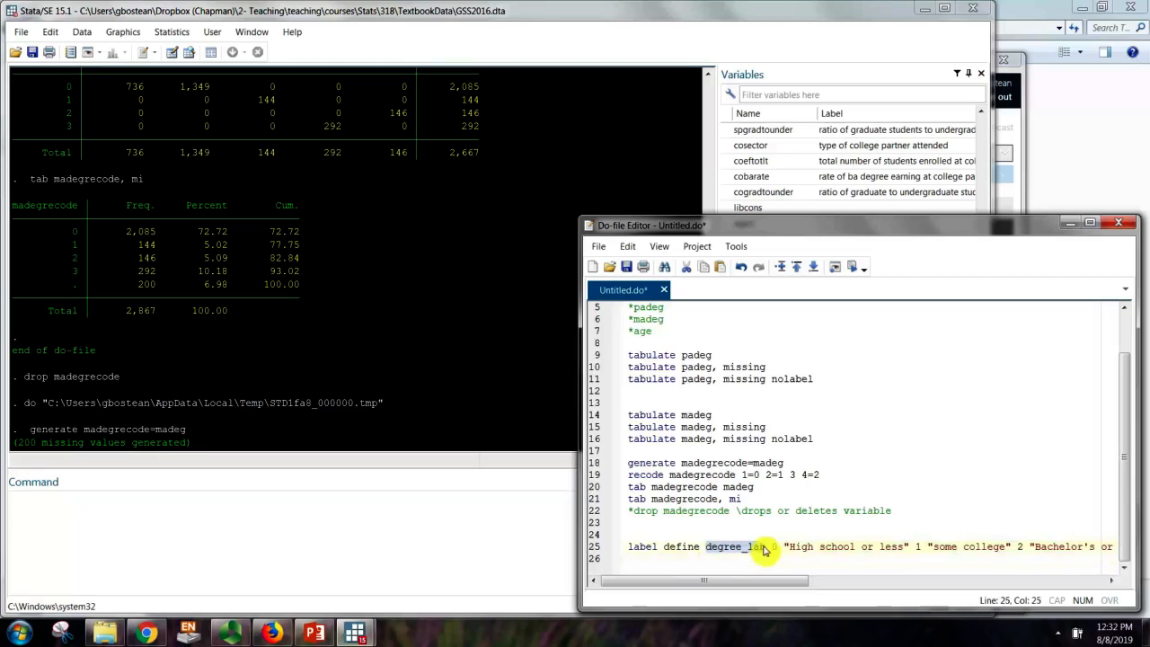
# Write 'label values madegrecode degree_lab' on line 26
pyautogui.click(685, 562)
pyautogui.write('label ')
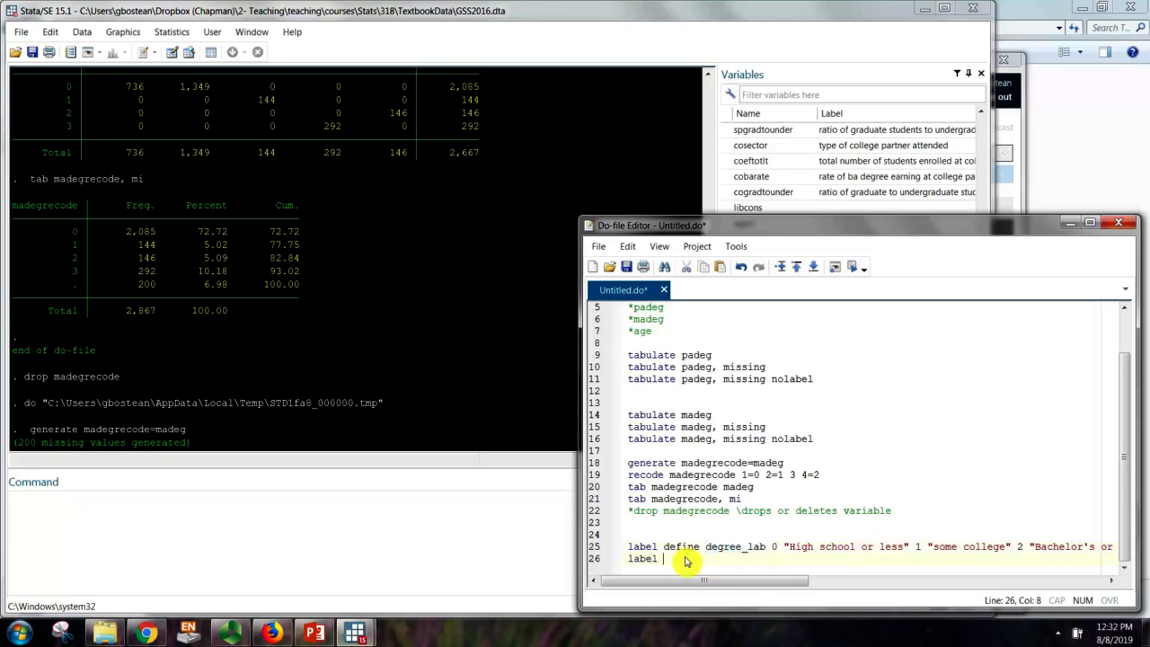
pyautogui.write('values')
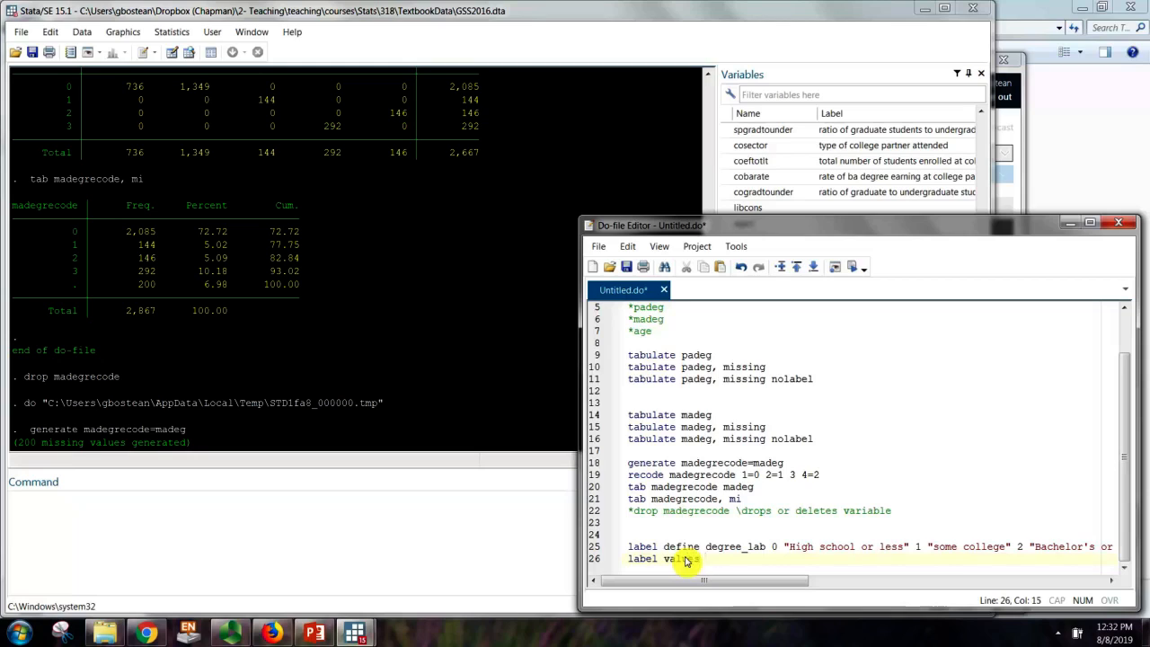
pyautogui.doubleClick(667, 500)
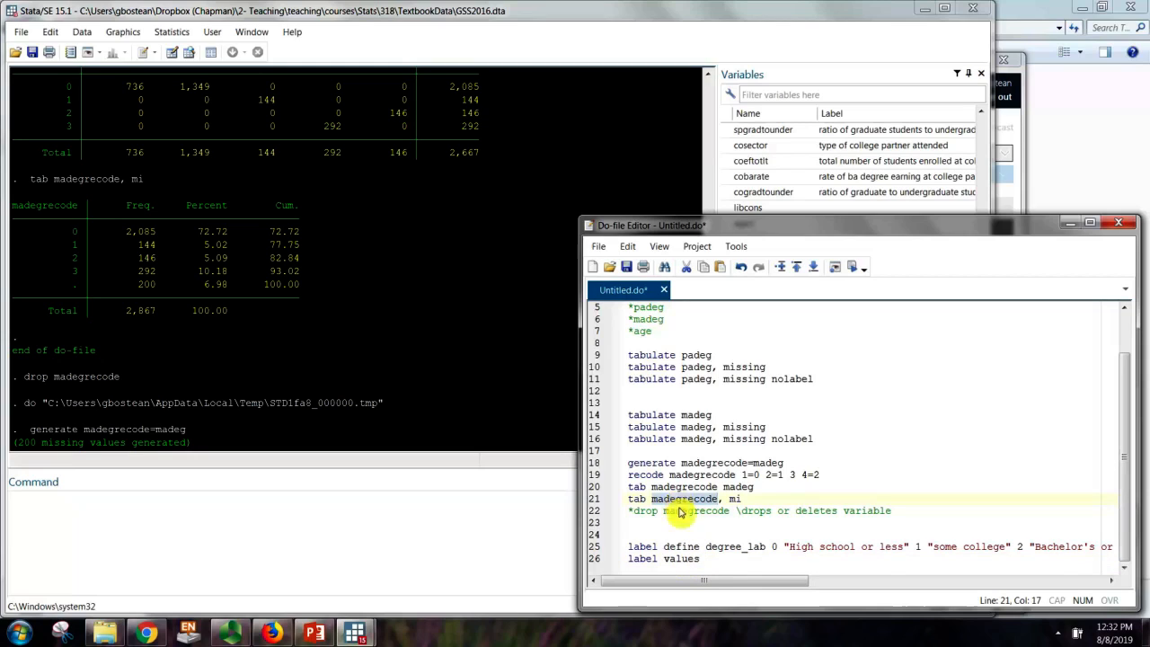
pyautogui.hotkey('ctrl', 'c')
pyautogui.click(705, 559)
pyautogui.hotkey('ctrl', 'v')
pyautogui.doubleClick(719, 547)
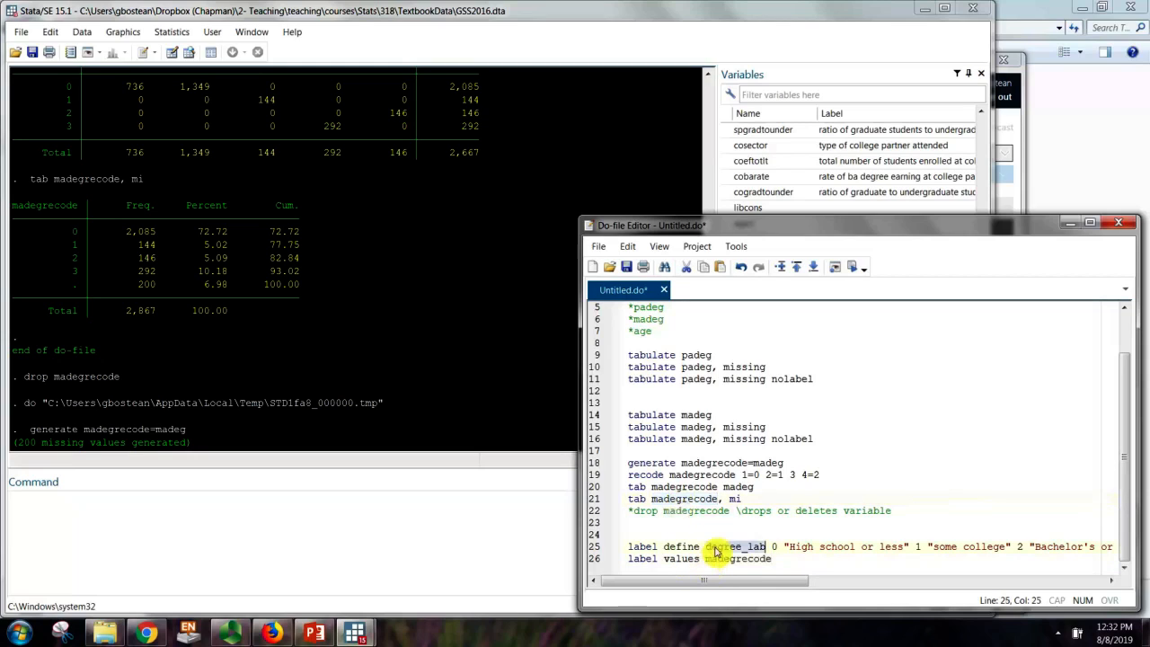
pyautogui.click(778, 559)
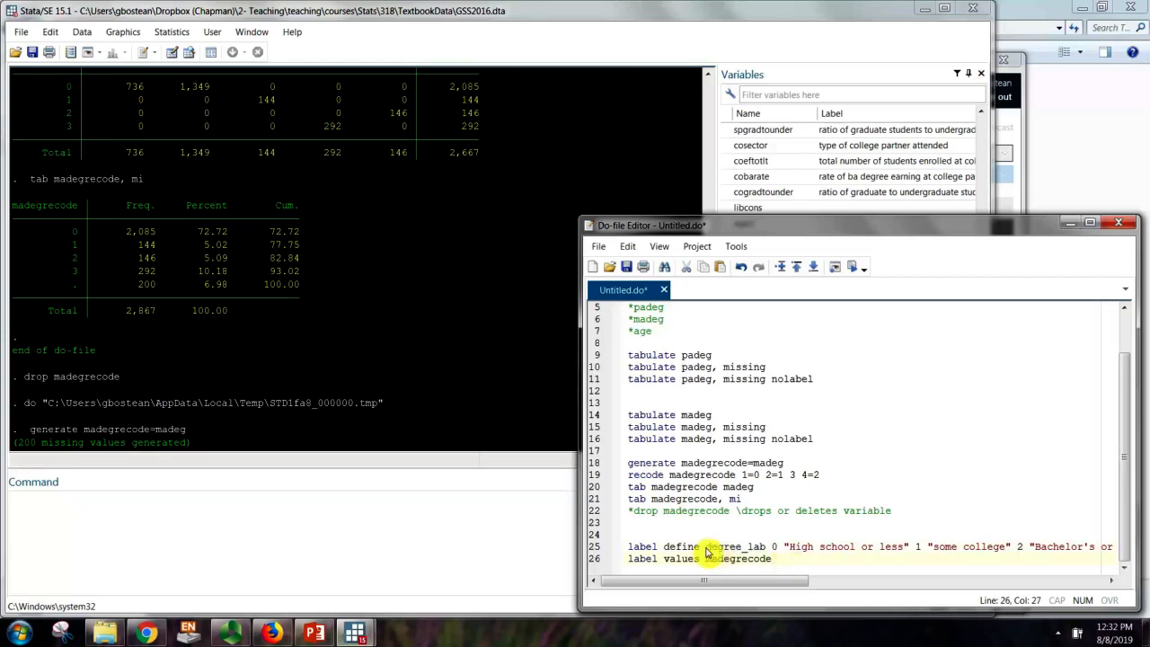
pyautogui.hotkey('ctrl', 'v')
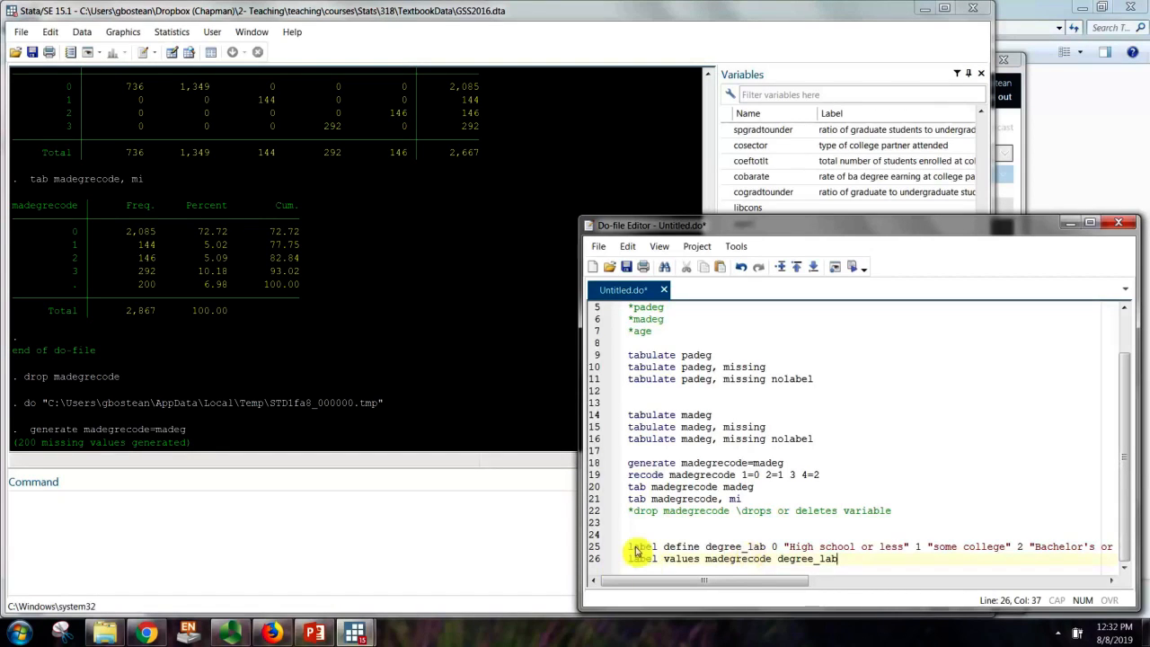
# Run lines 25–26 to define and attach the degree_lab labels
pyautogui.moveTo(629, 548); pyautogui.dragTo(699, 559)
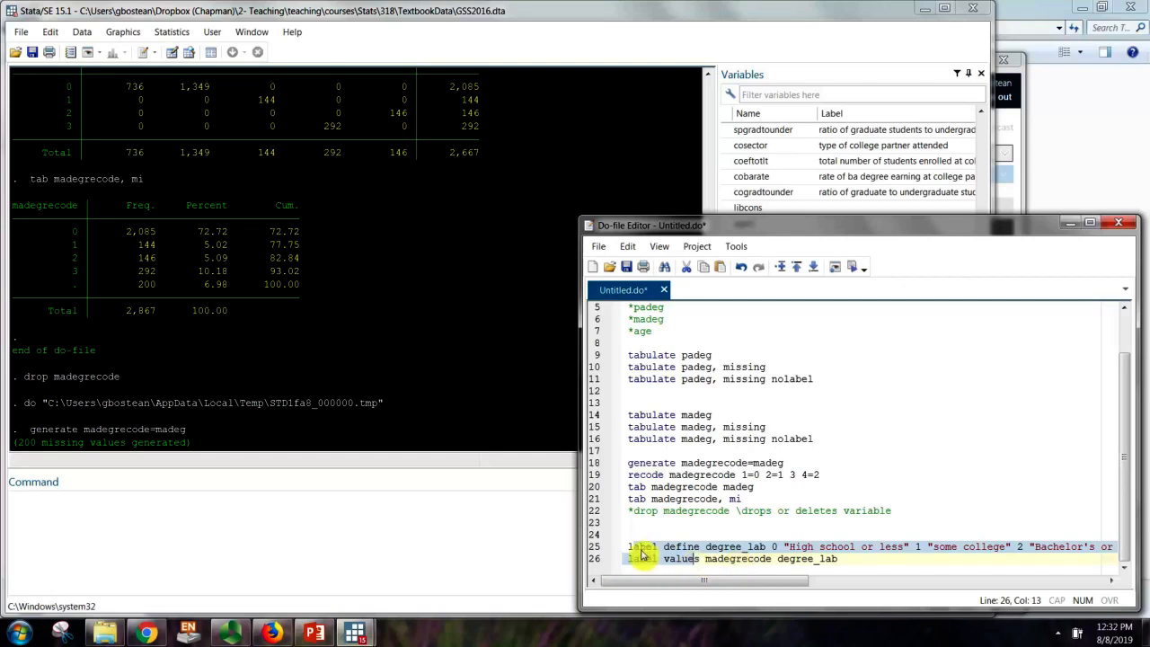
pyautogui.click(850, 266)
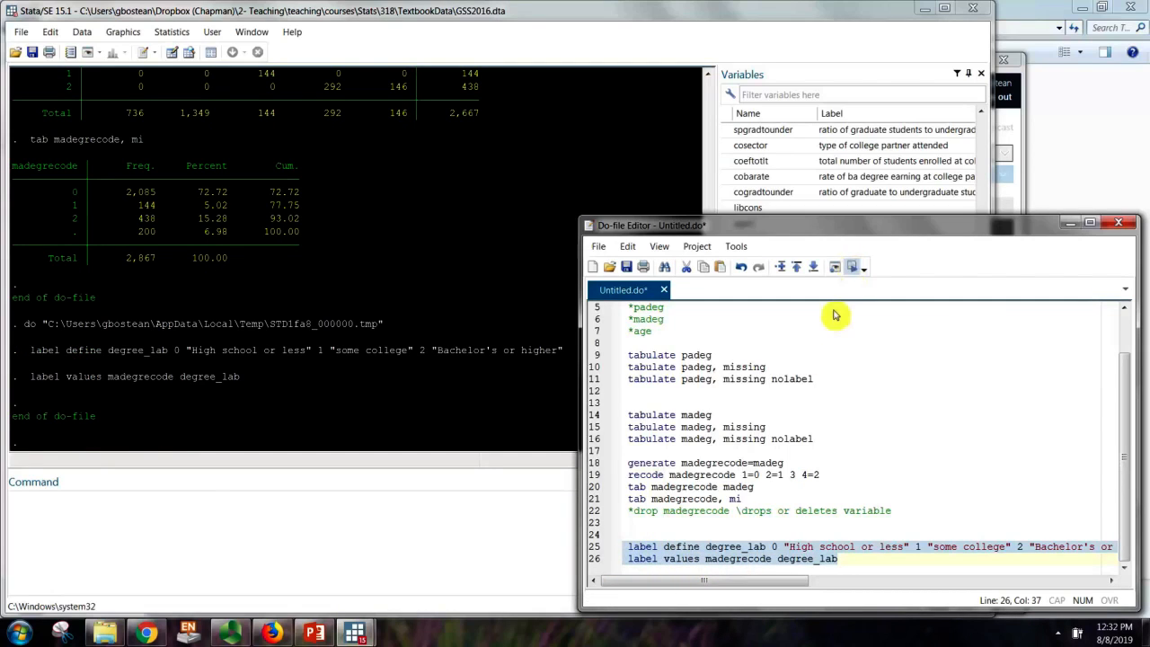
pyautogui.click(840, 558)
pyautogui.press('Return')
pyautogui.press('Return')
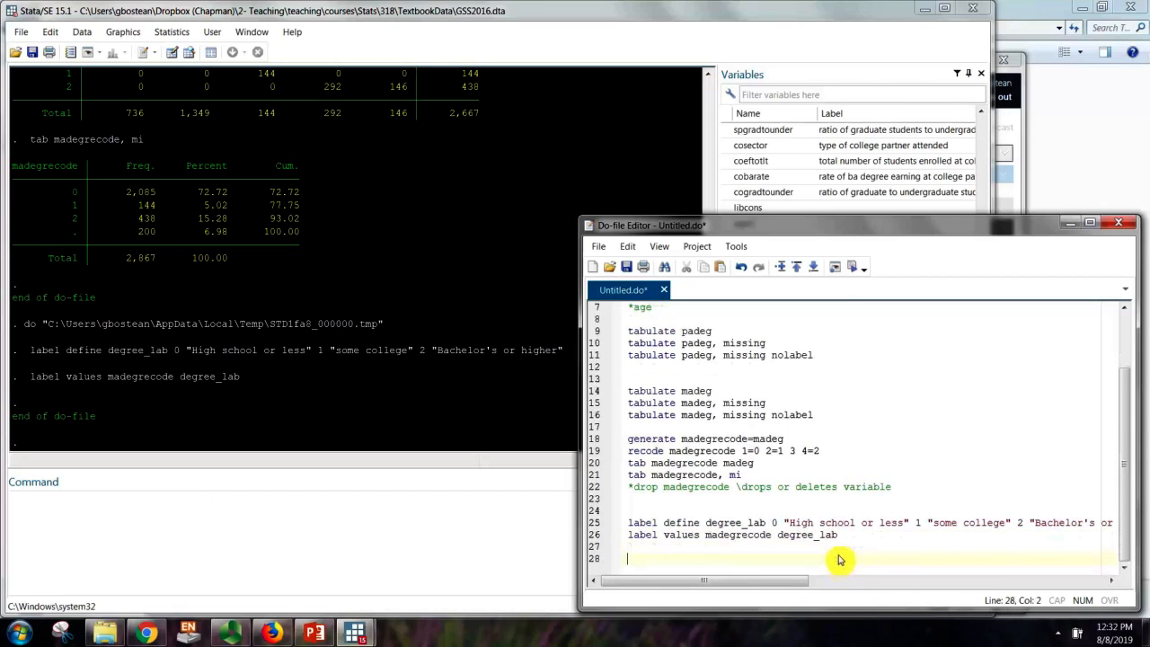
# Add 'tab madegrecode' on line 28 and run it
pyautogui.write('tab')
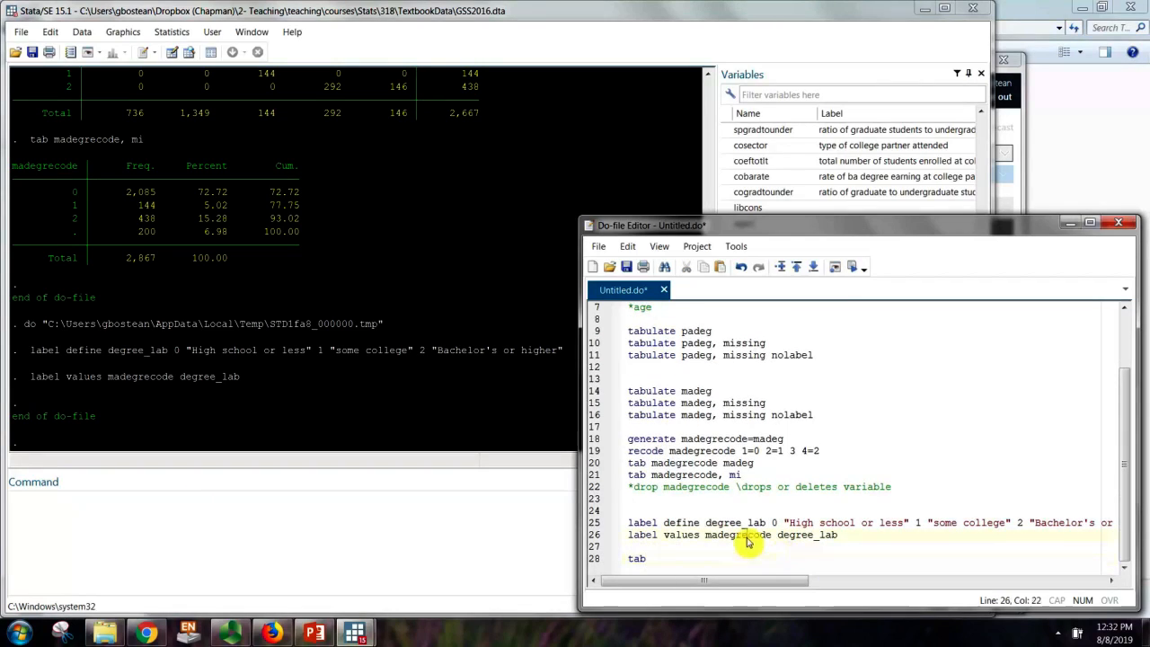
pyautogui.doubleClick(746, 535)
pyautogui.hotkey('ctrl', 'c')
pyautogui.click(698, 559)
pyautogui.hotkey('ctrl', 'v')
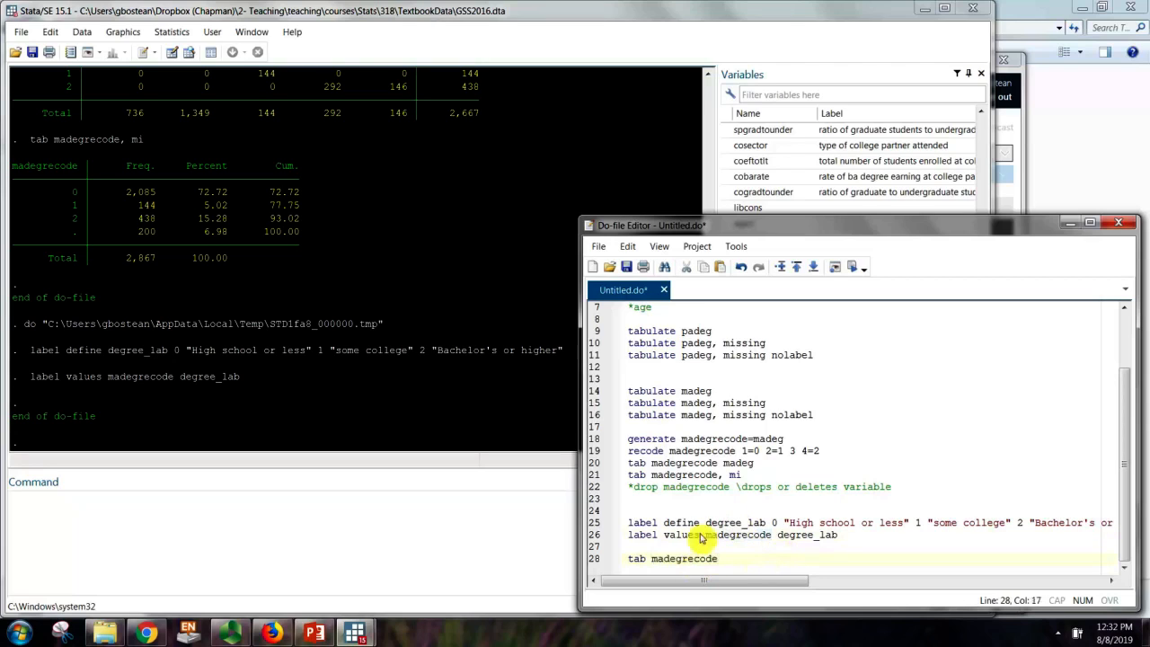
pyautogui.doubleClick(636, 559)
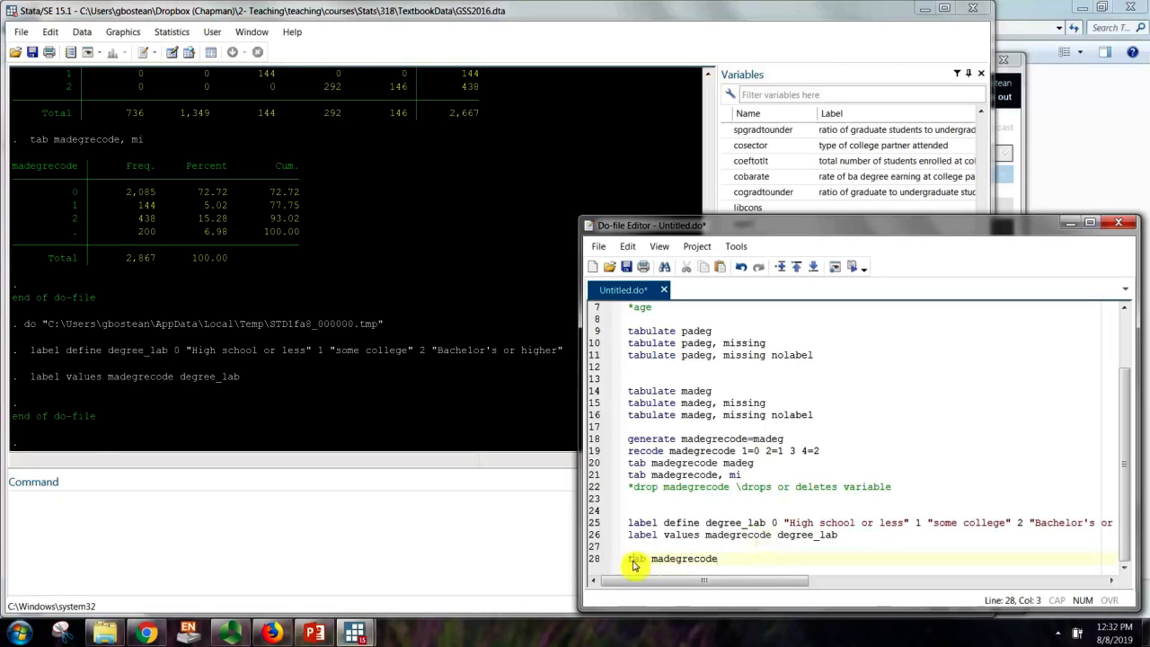
pyautogui.click(851, 267)
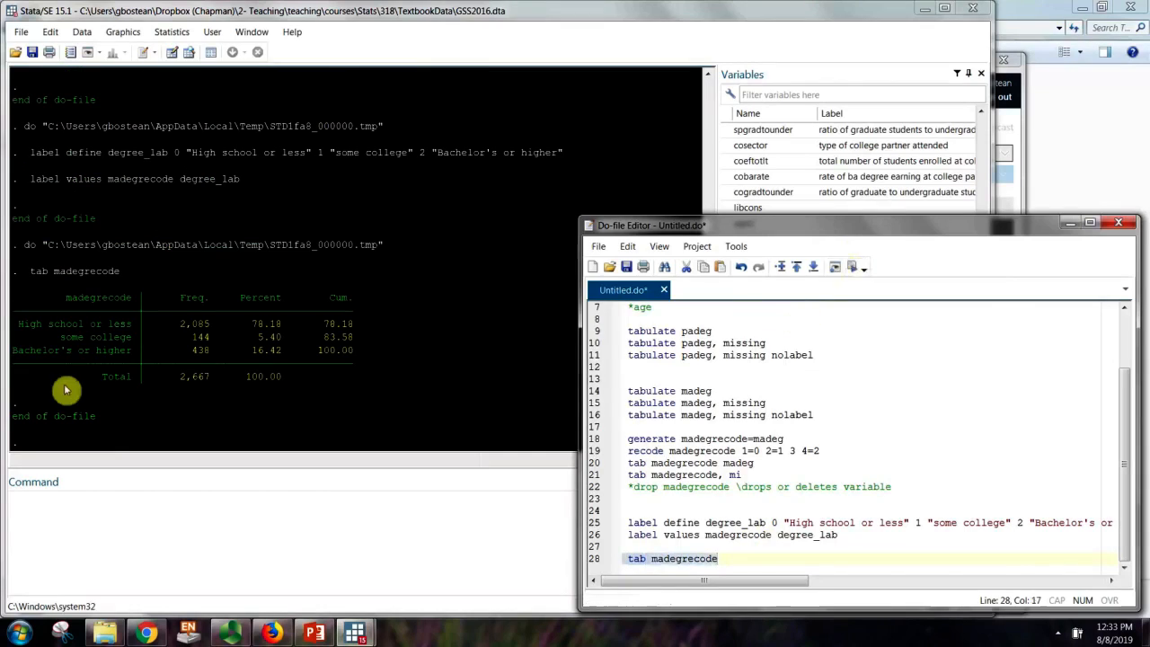
# Check the labelled rows: 2,085 High school or less, 144 some college, 438 Bachelor's or higher
pyautogui.click(61, 373)
pyautogui.moveTo(12, 322); pyautogui.dragTo(385, 357)
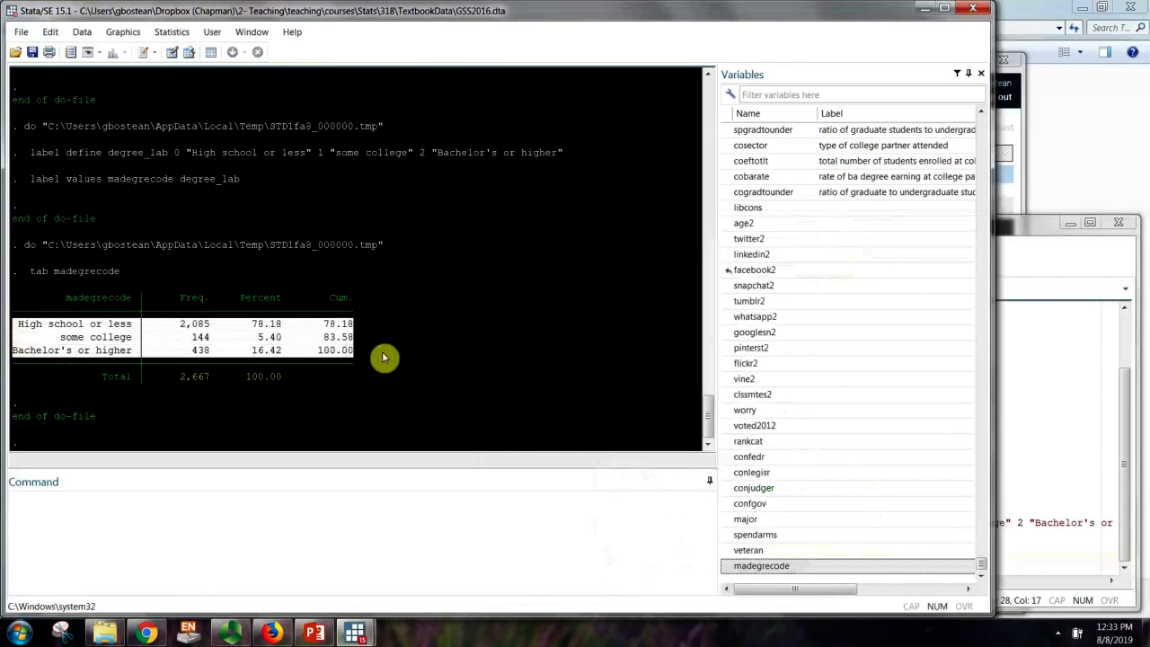
pyautogui.click(1083, 521)
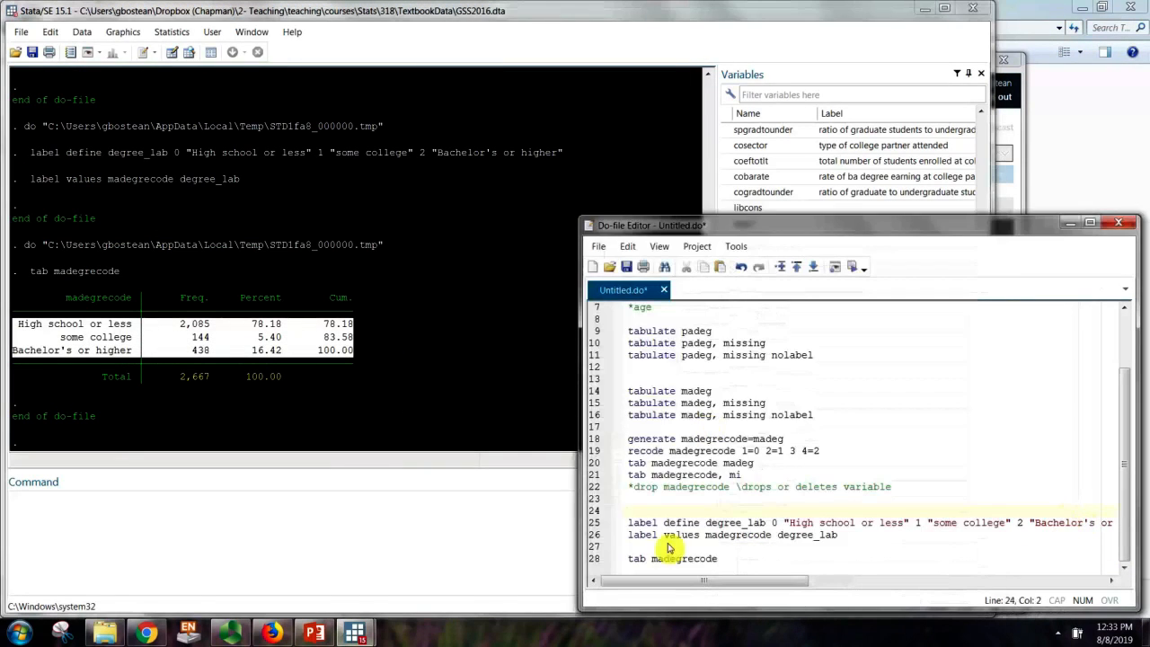
pyautogui.click(728, 559)
pyautogui.moveTo(728, 560); pyautogui.dragTo(627, 557)
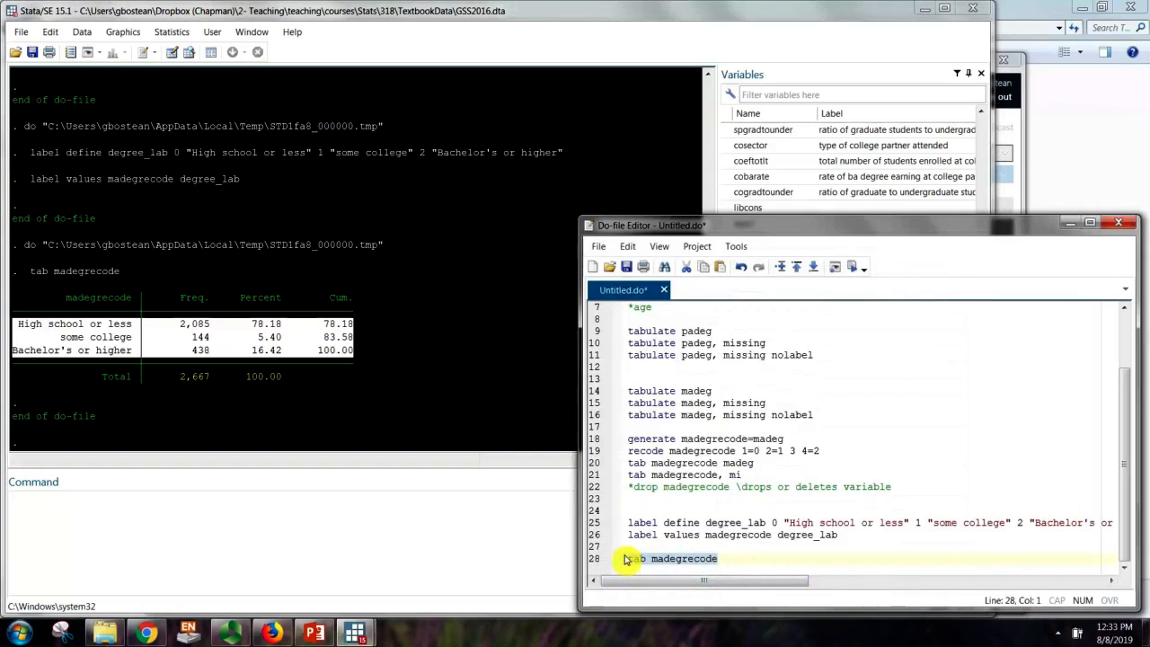
# Add 'tab madegrecode, nolab' on line 29 and run it to show codes 0–2
pyautogui.click(729, 552)
pyautogui.click(732, 566)
pyautogui.press('Return')
pyautogui.hotkey('ctrl', 'v')
pyautogui.write(',')
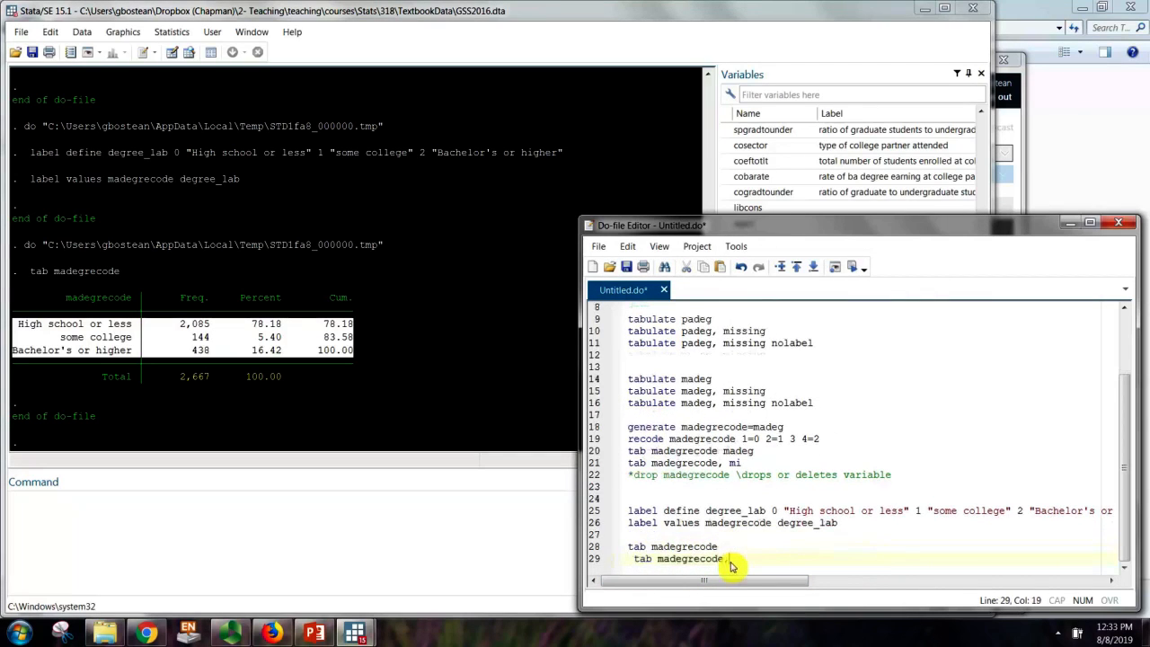
pyautogui.write(' nolabel')
pyautogui.press('BackSpace')
pyautogui.press('BackSpace')
pyautogui.doubleClick(724, 559)
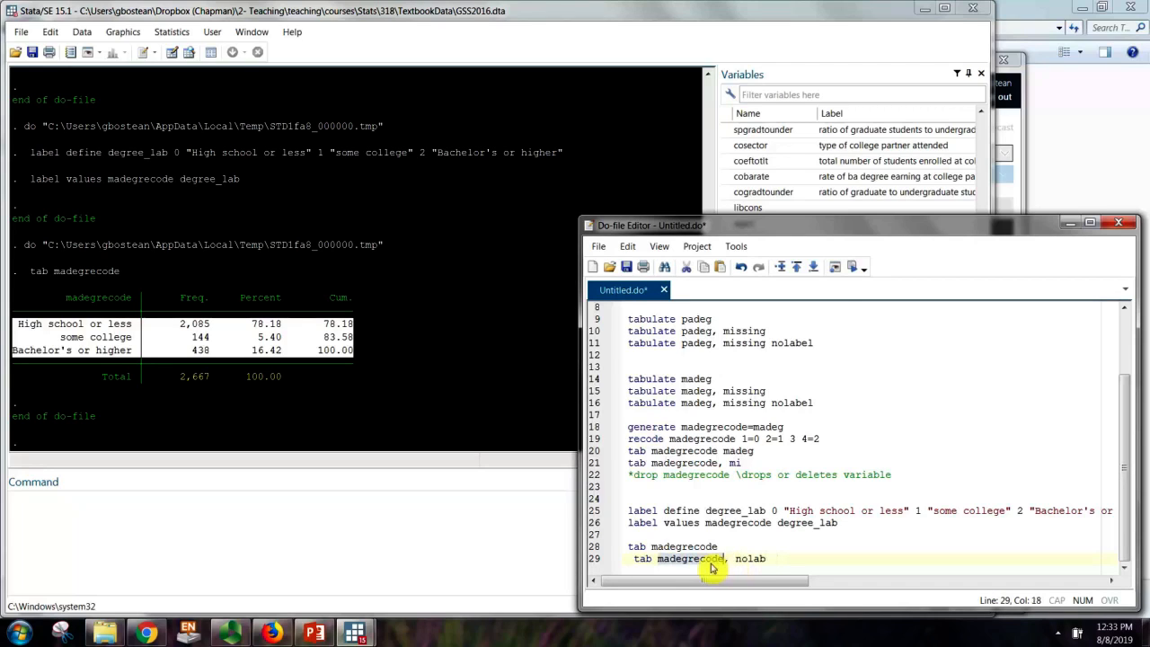
pyautogui.click(834, 267)
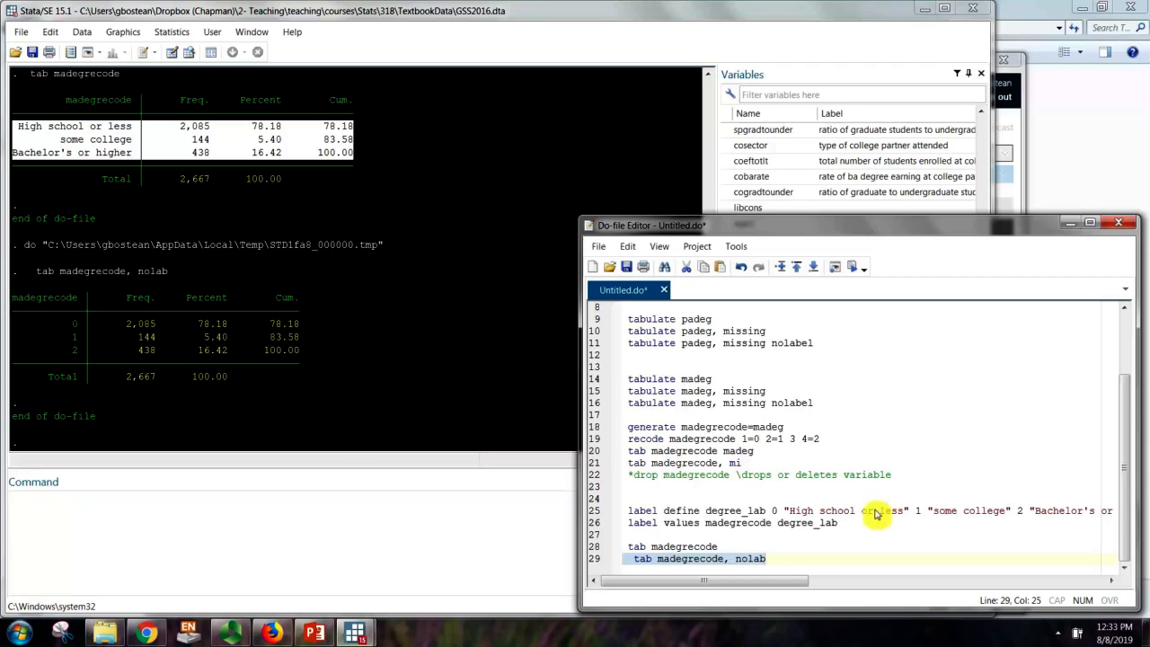
# Bring the Panopto recorder window to the front
pyautogui.click(797, 564)
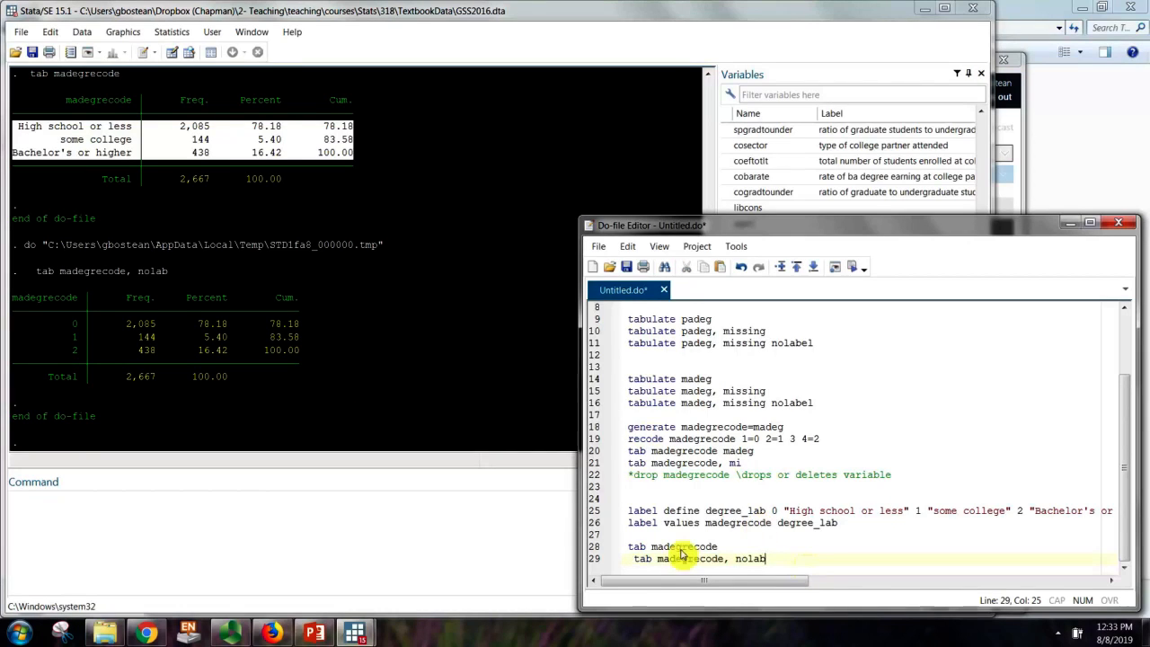
pyautogui.click(634, 563)
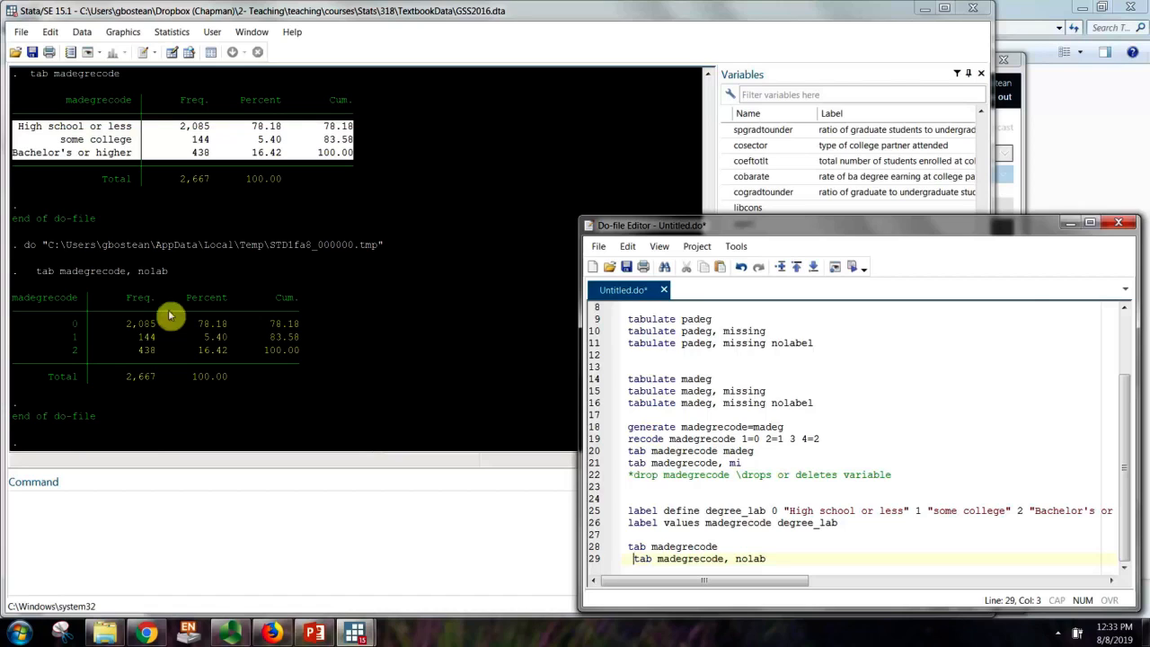
pyautogui.click(230, 633)
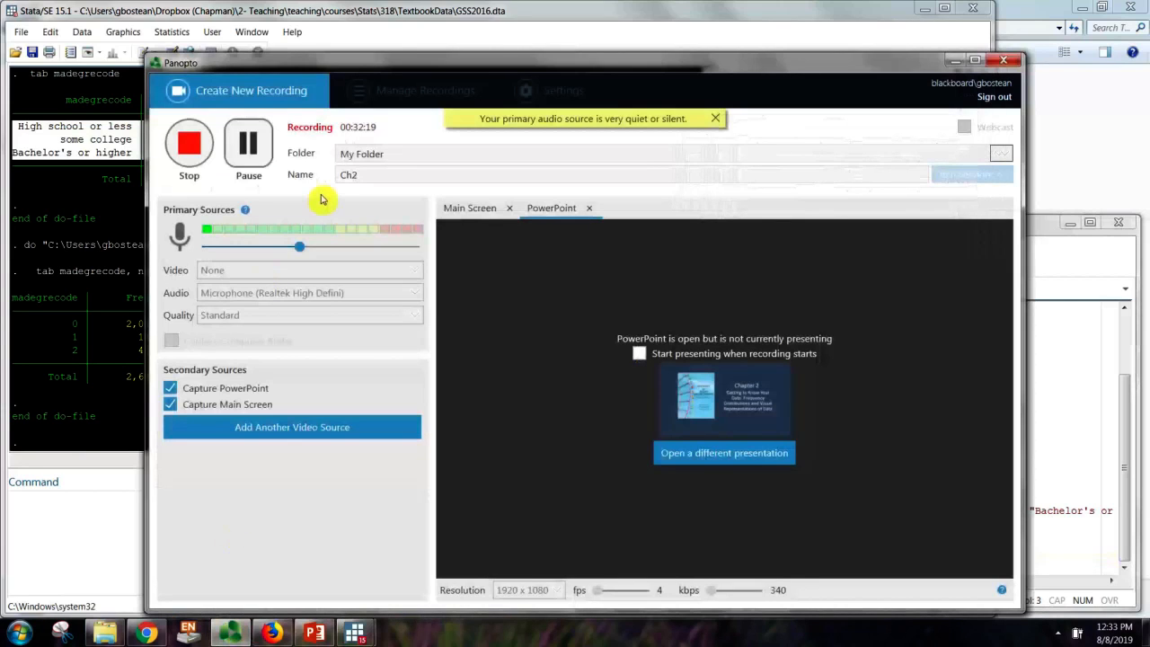